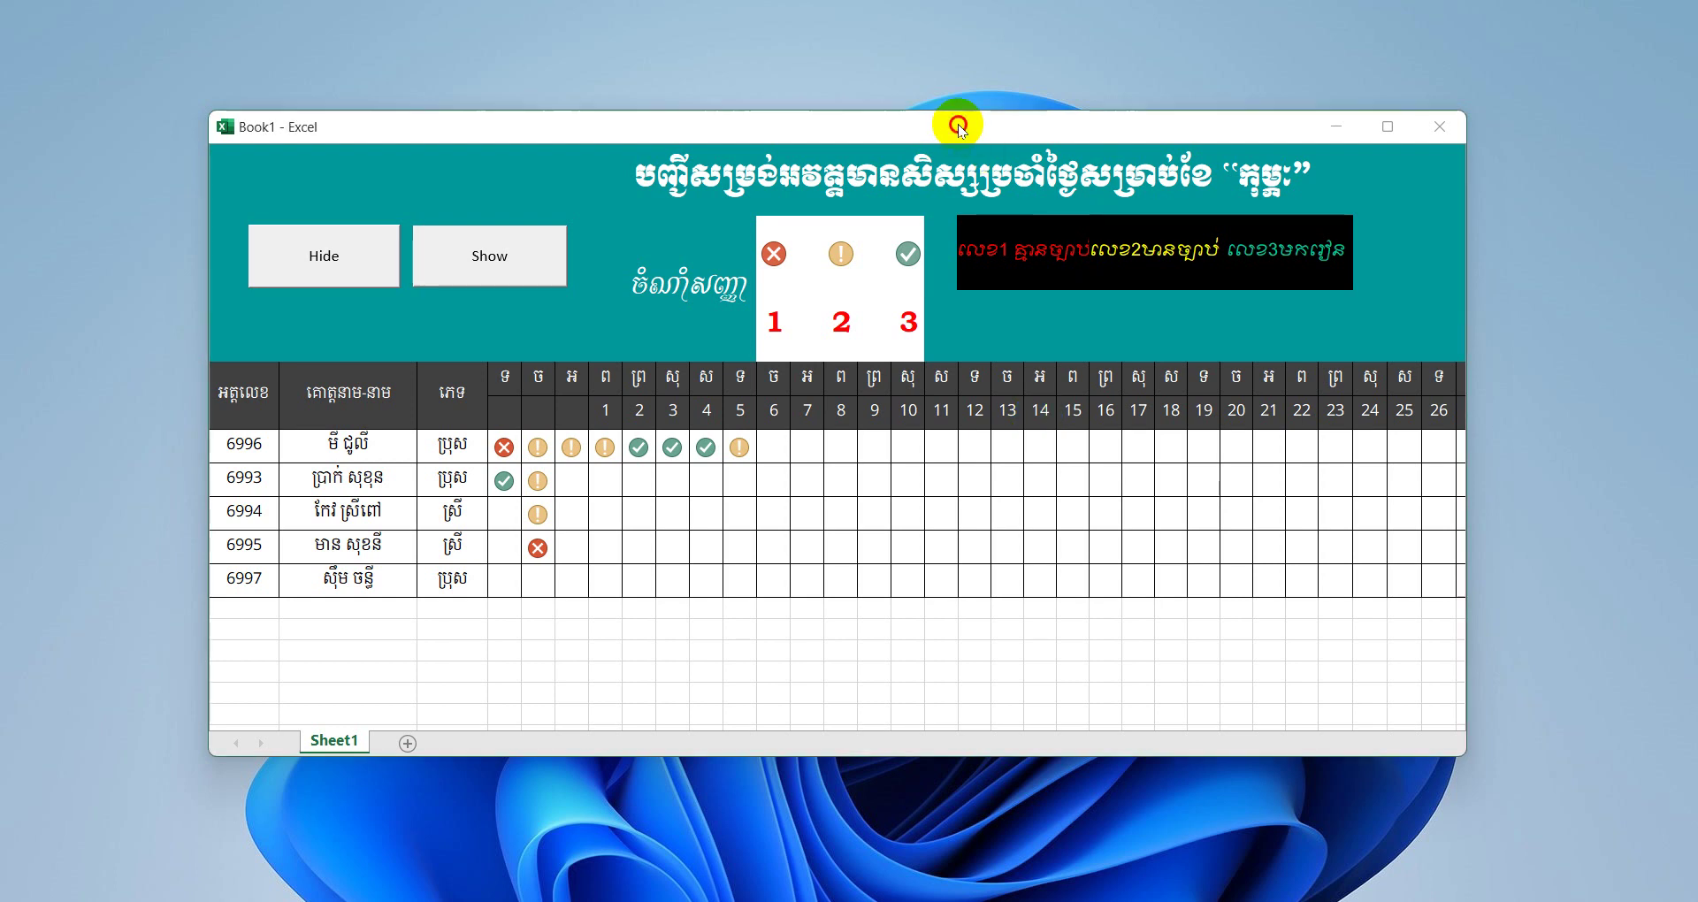
Step: Move the Excel window, then maximize and restore it a few times
mouse_move(957, 127)
left_mouse_down()
mouse_move(902, 172)
mouse_move(977, 169)
left_mouse_up()
left_click(1407, 171)
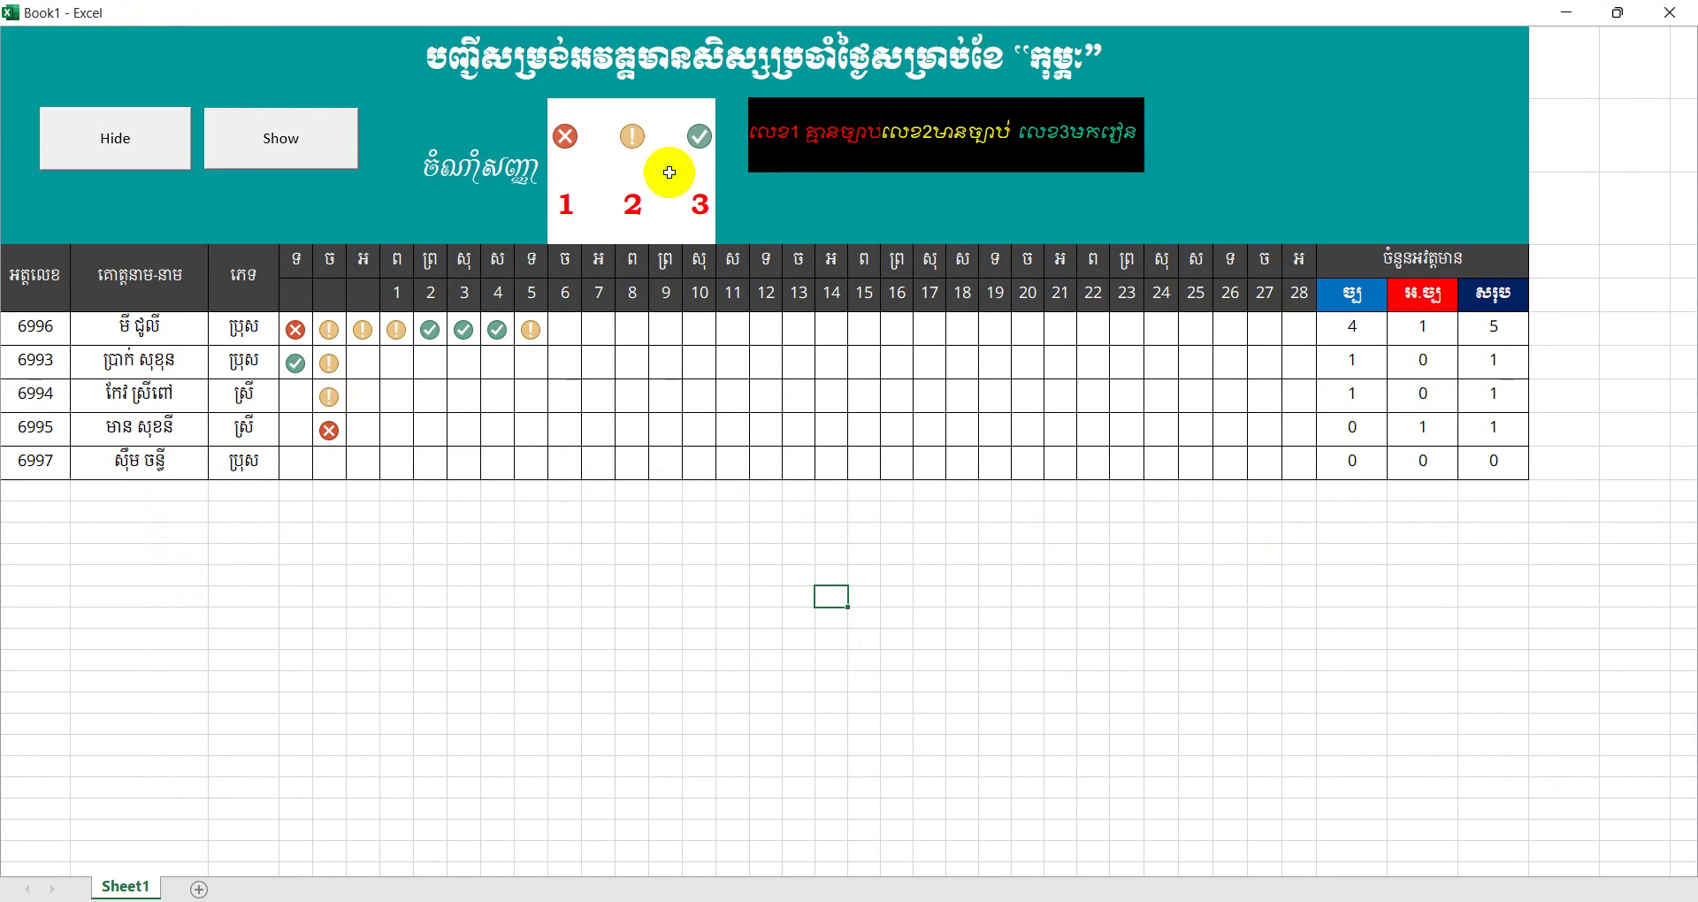
left_click_drag(476, 9, 642, 155)
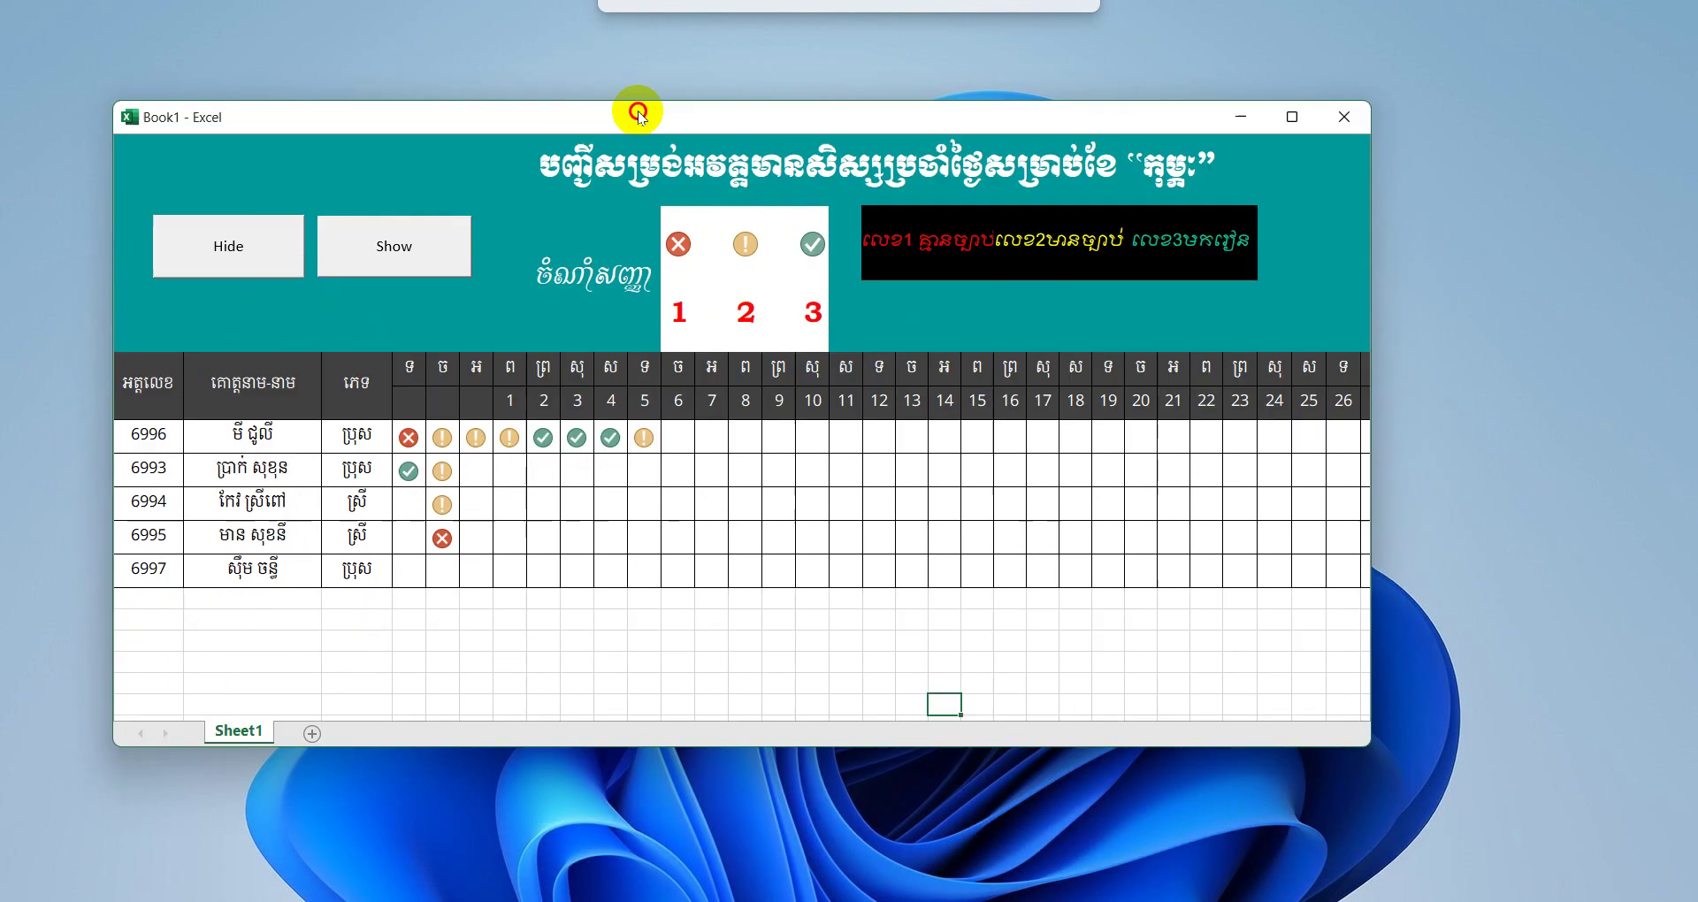
left_click_drag(643, 155, 652, 9)
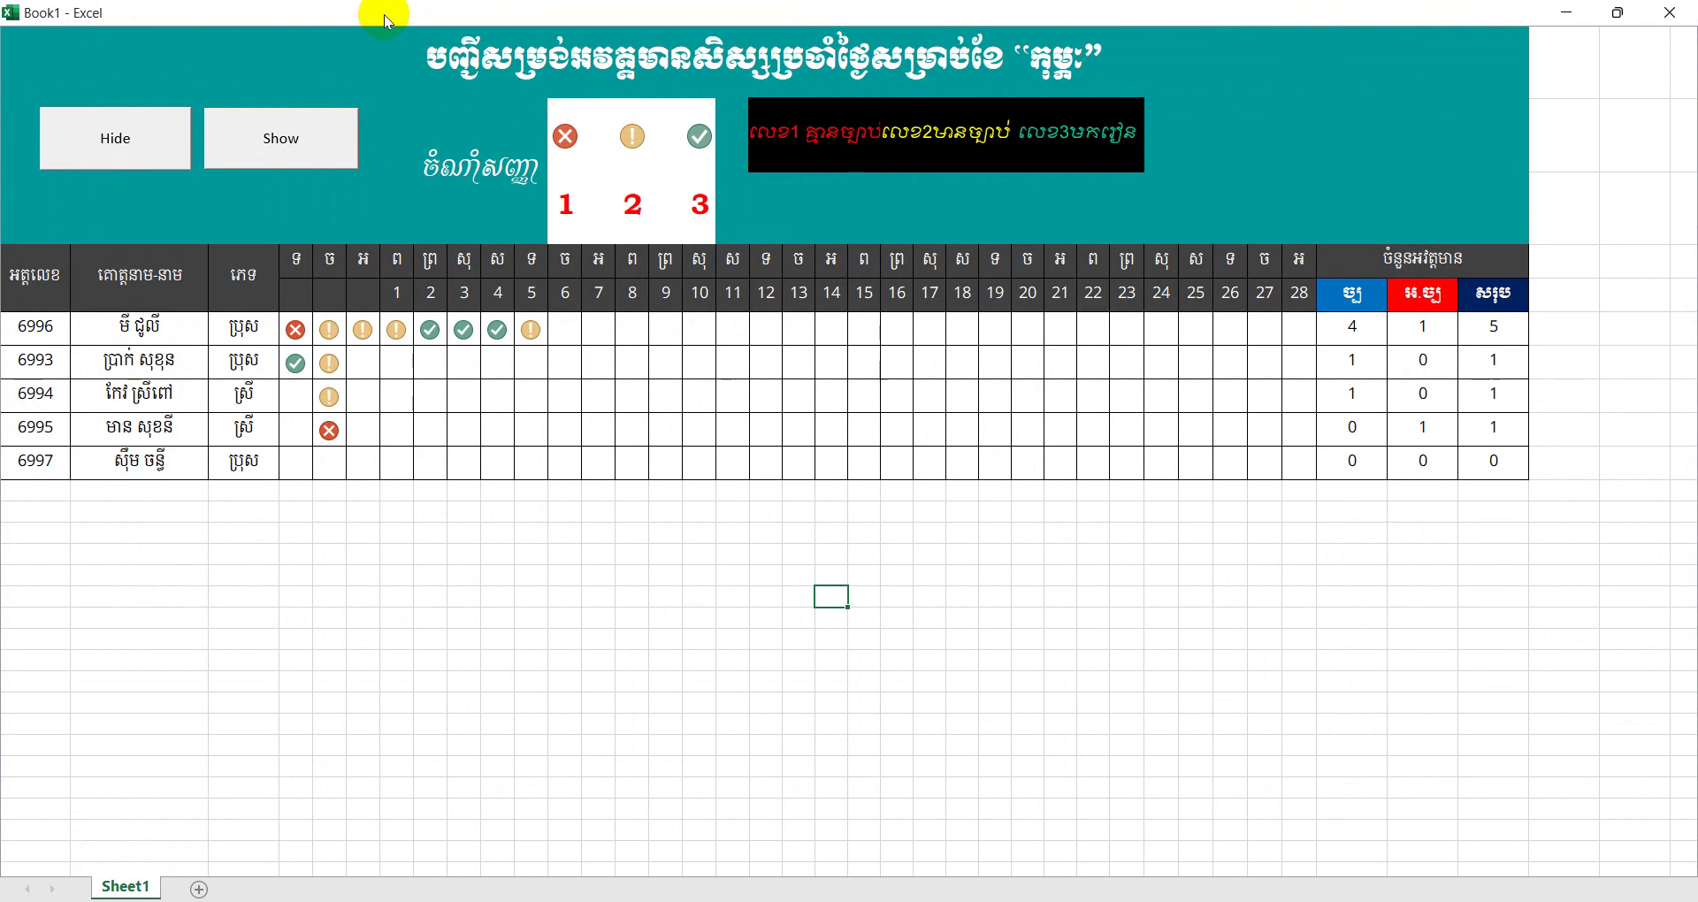
mouse_move(390, 15)
left_mouse_down()
mouse_move(544, 189)
mouse_move(525, 156)
left_mouse_up()
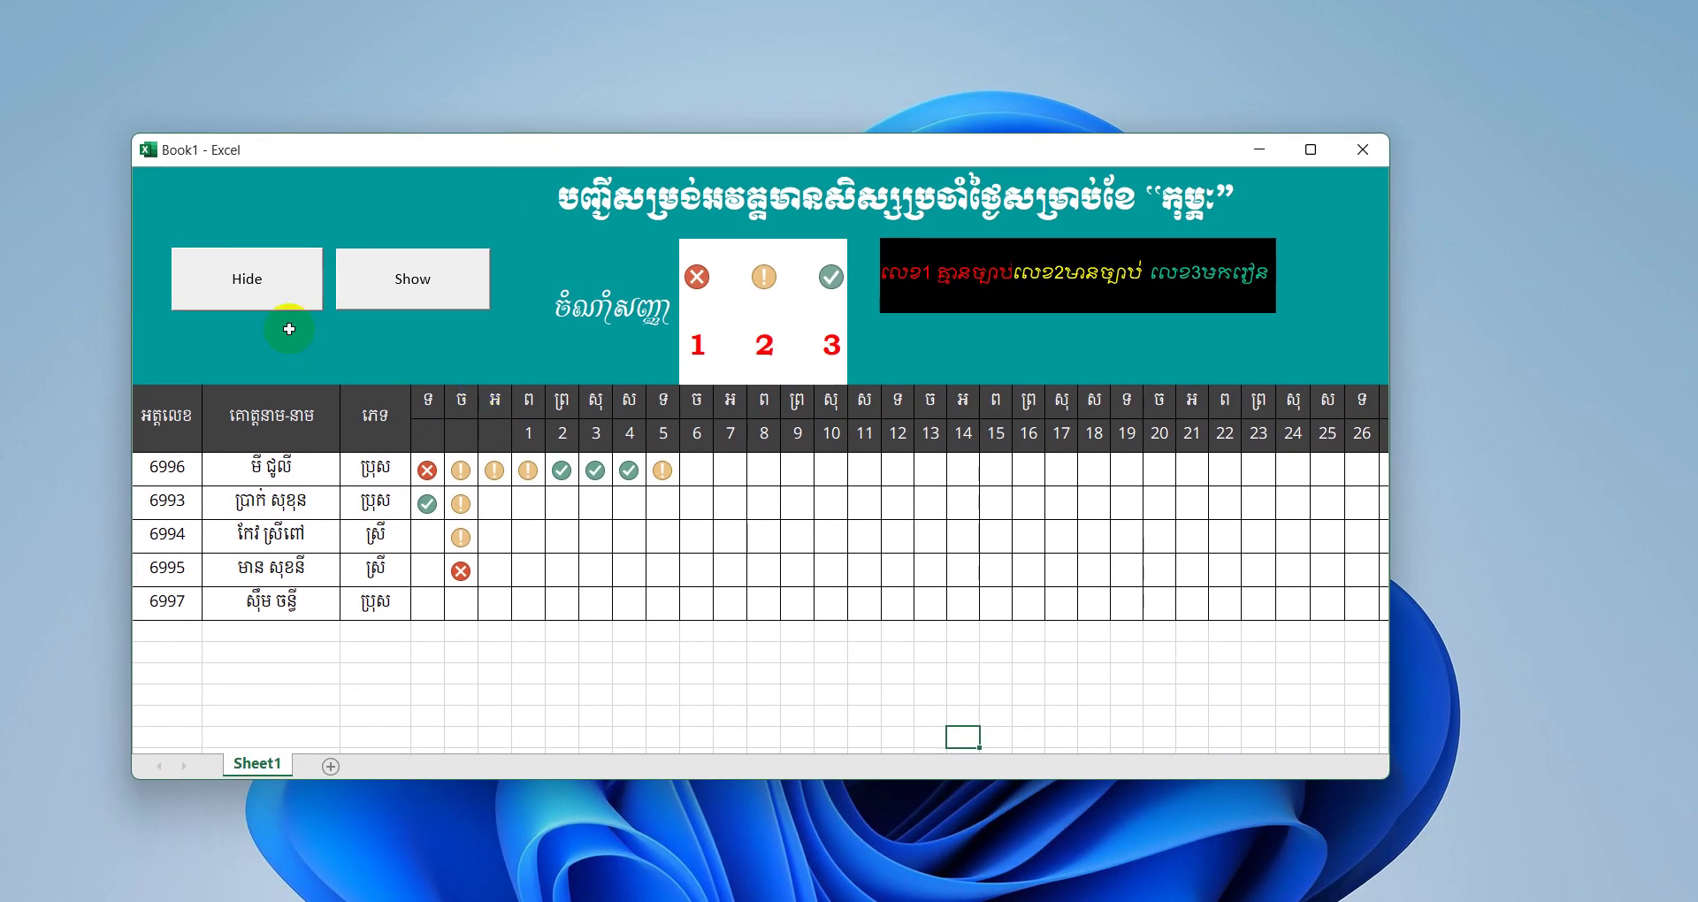
Step: Run ShowAll with the Show button to restore the formula bar, headings and scroll bars
left_click(455, 275)
left_click(259, 283)
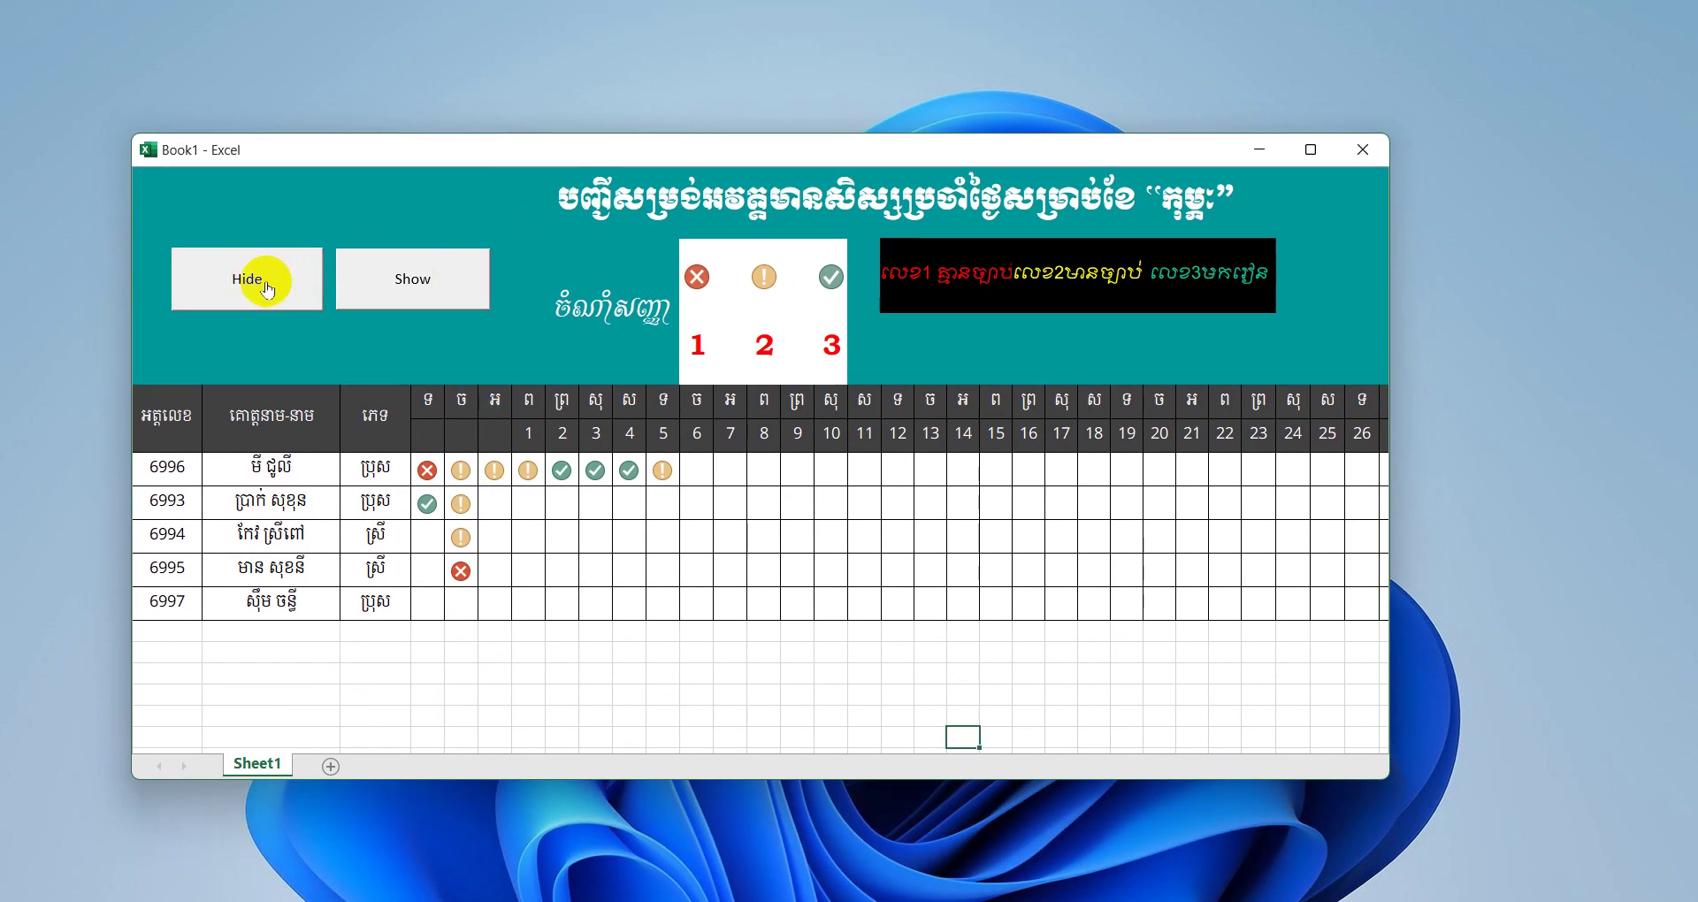
left_click(888, 133)
left_click(432, 283)
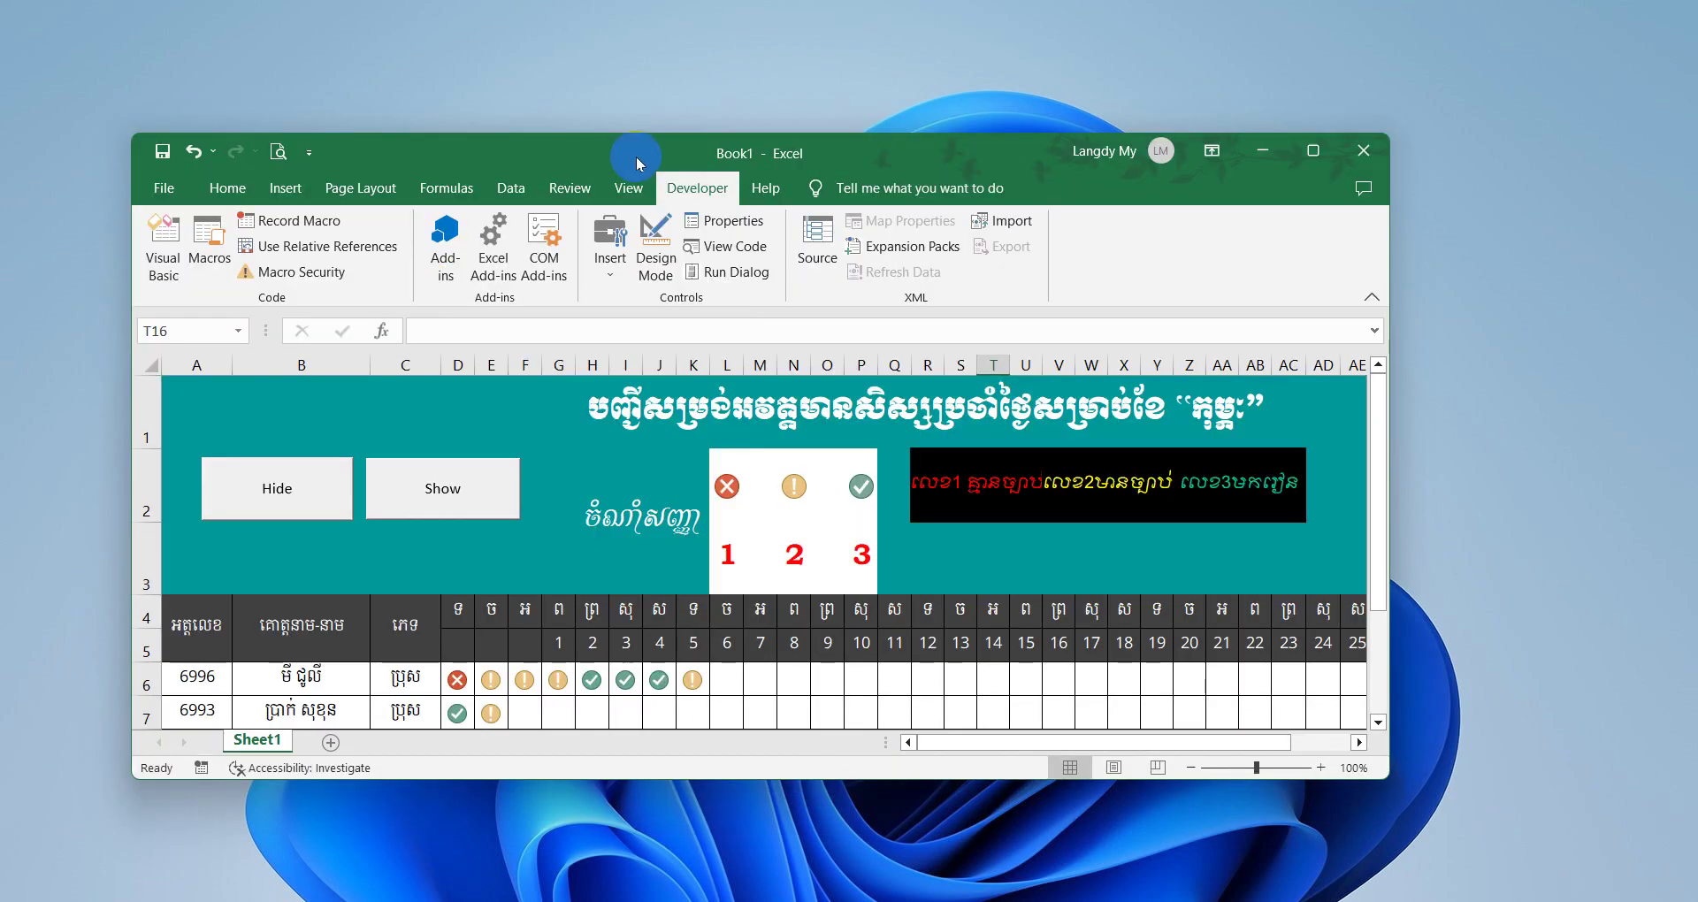
Step: Maximize the window, run HideAll via the Hide button for a full-screen sheet, then restore the window
left_click_drag(637, 160, 643, 7)
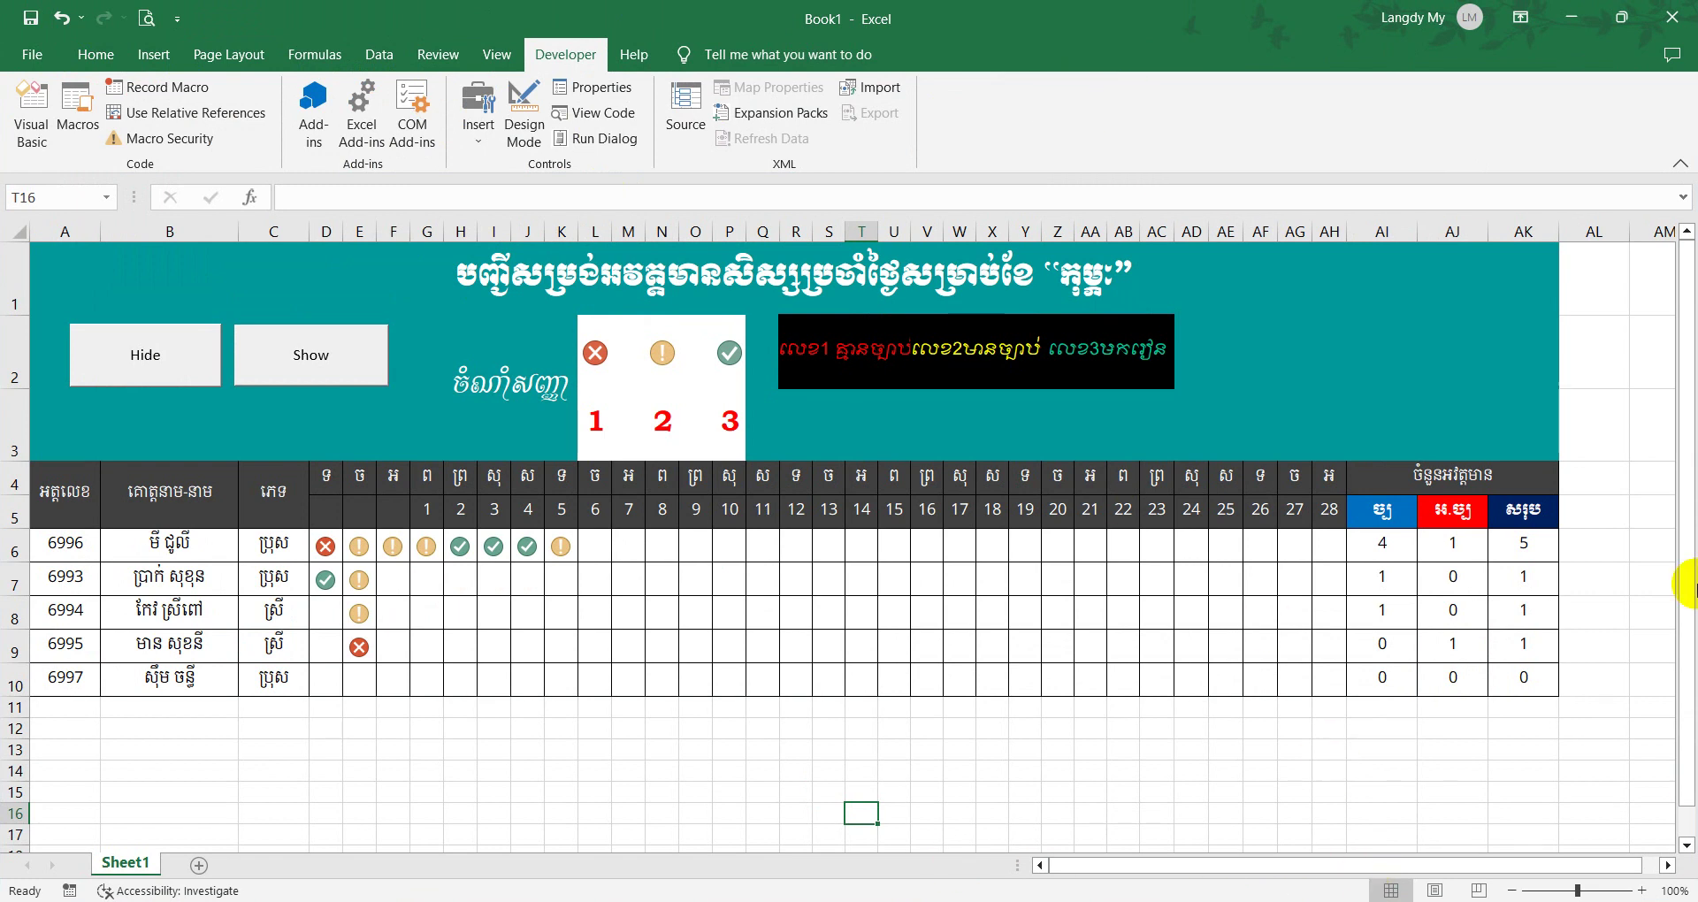
left_click(189, 358)
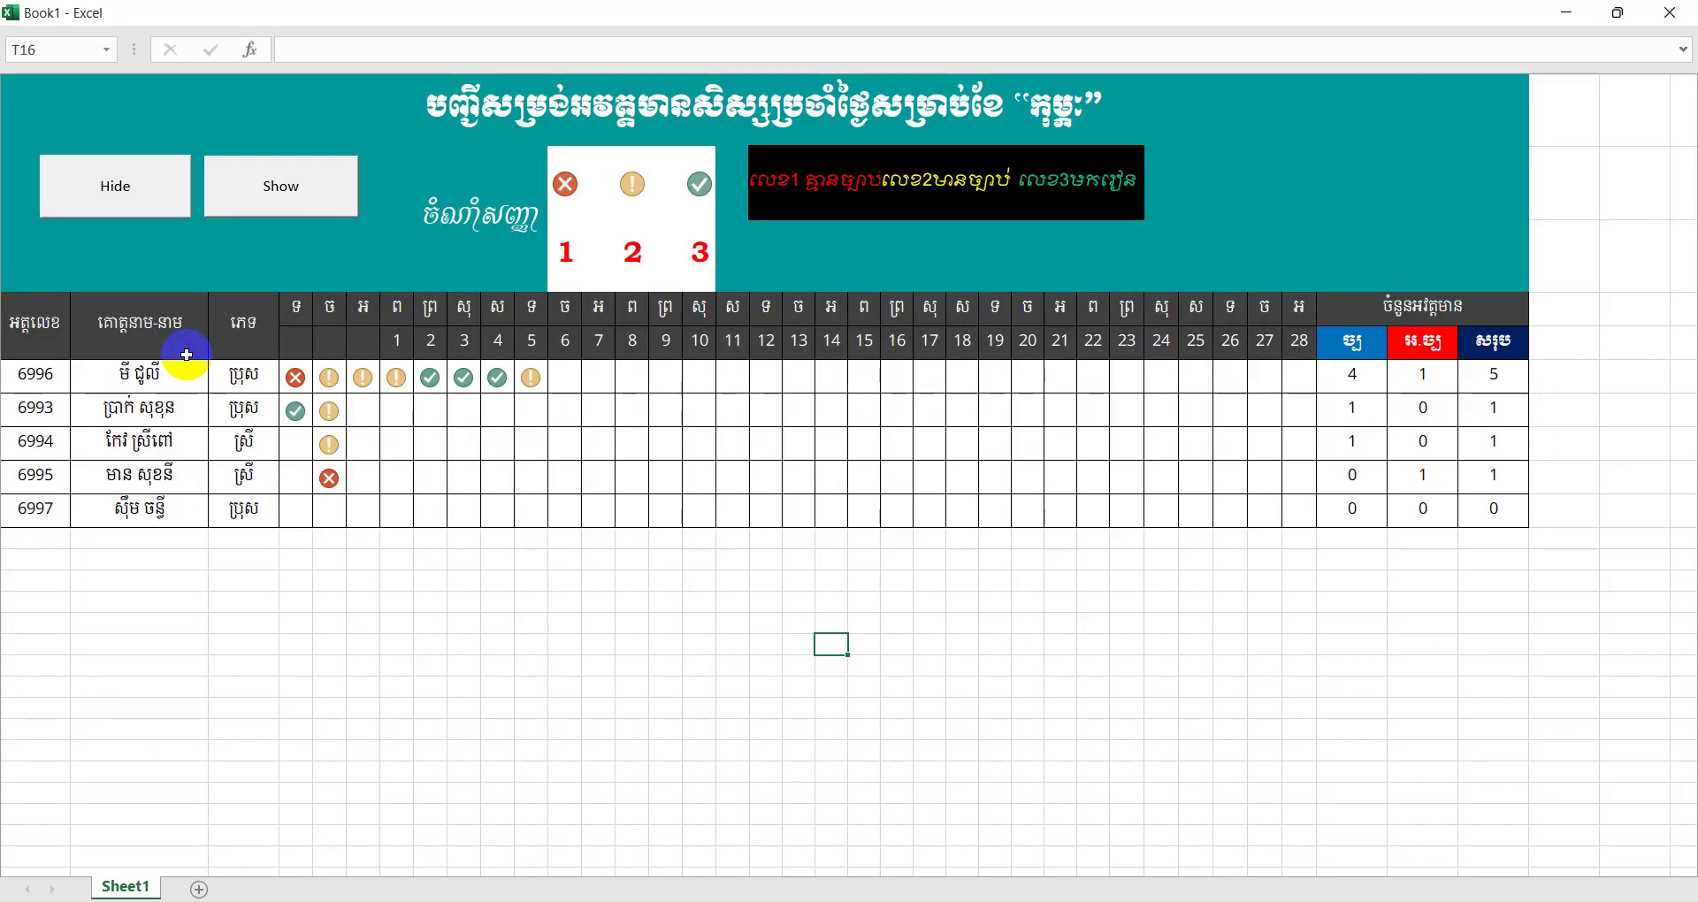
left_click(136, 176)
left_click_drag(871, 9, 837, 132)
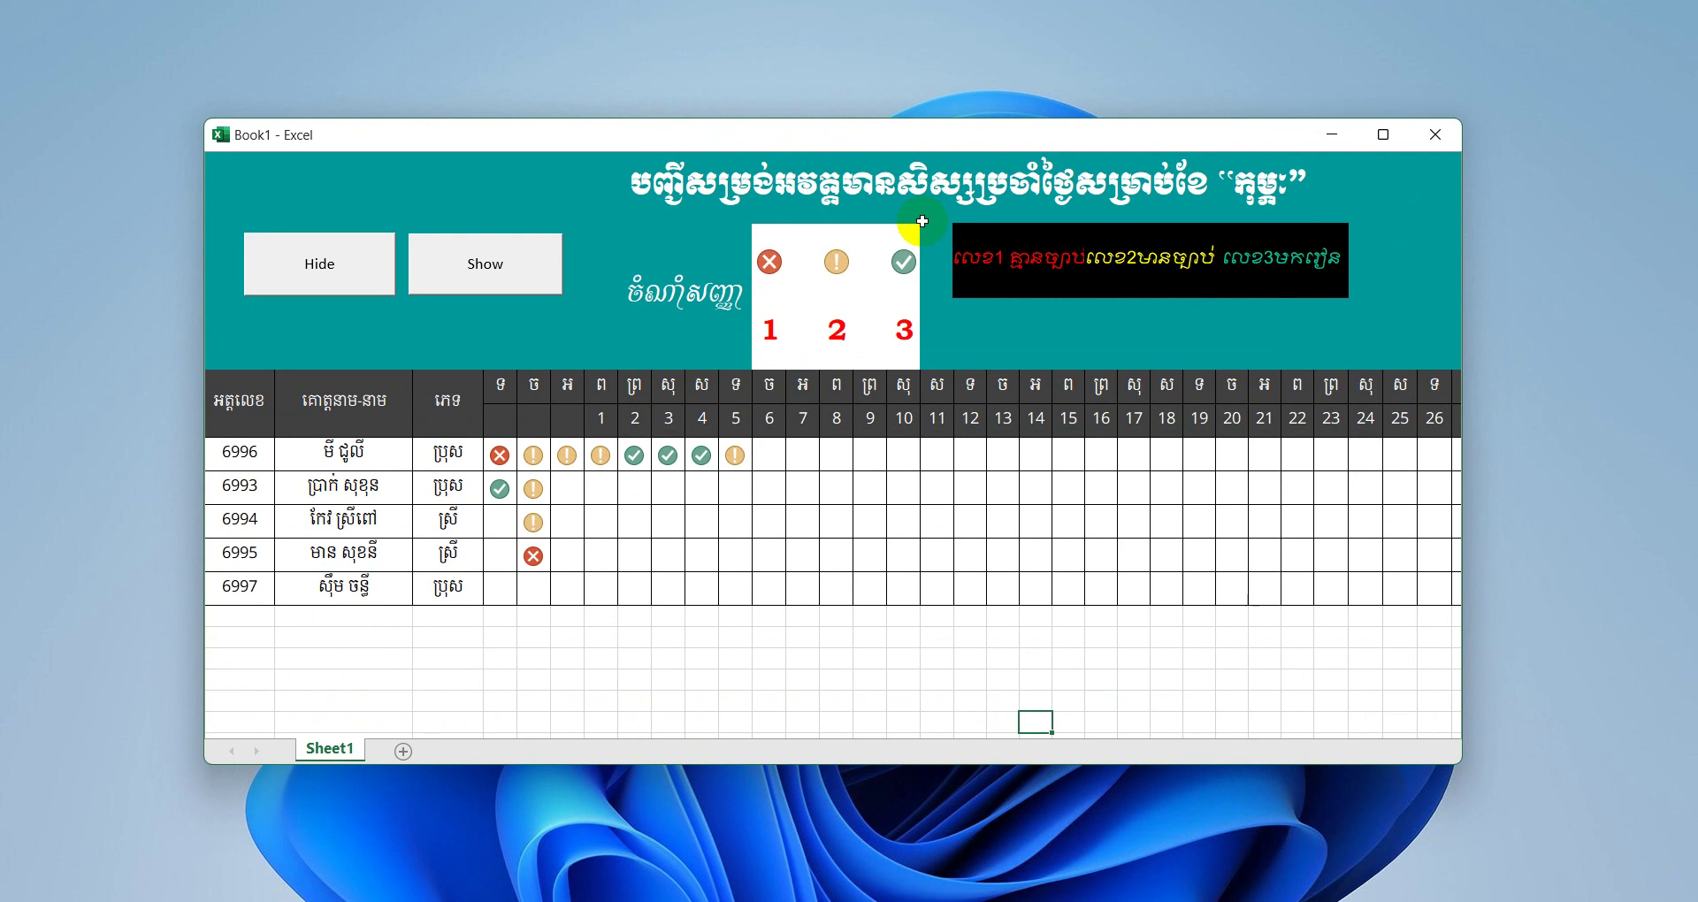
key("Escape")
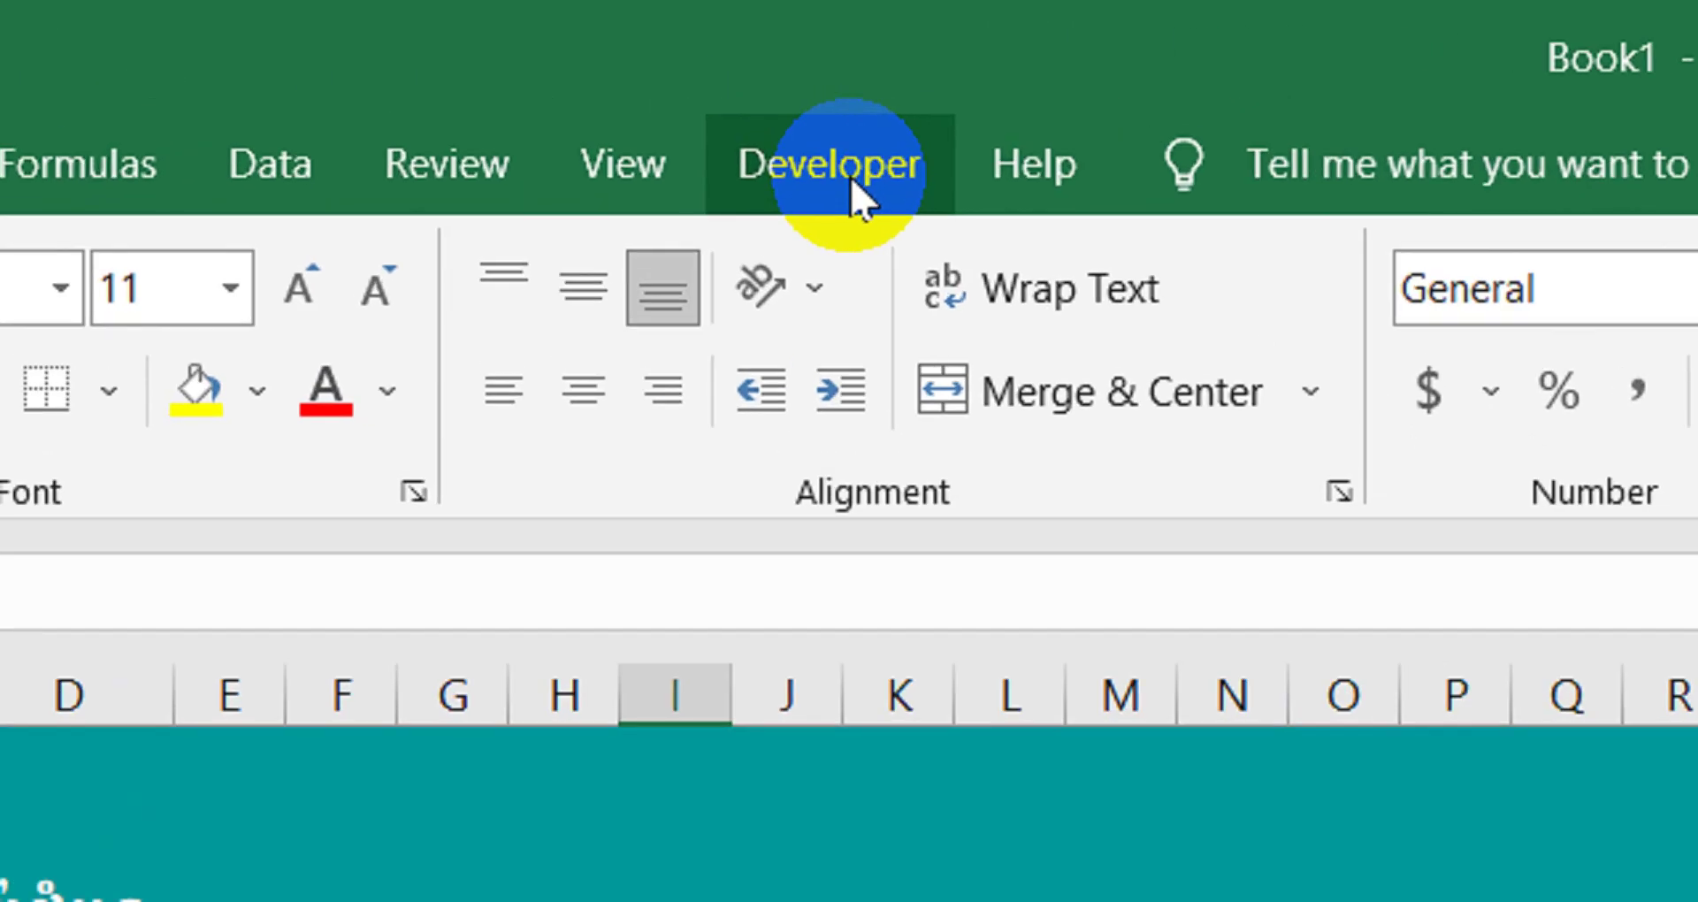
Step: Open the Visual Basic editor from the Developer tab and insert a new module, Module1
left_click(571, 58)
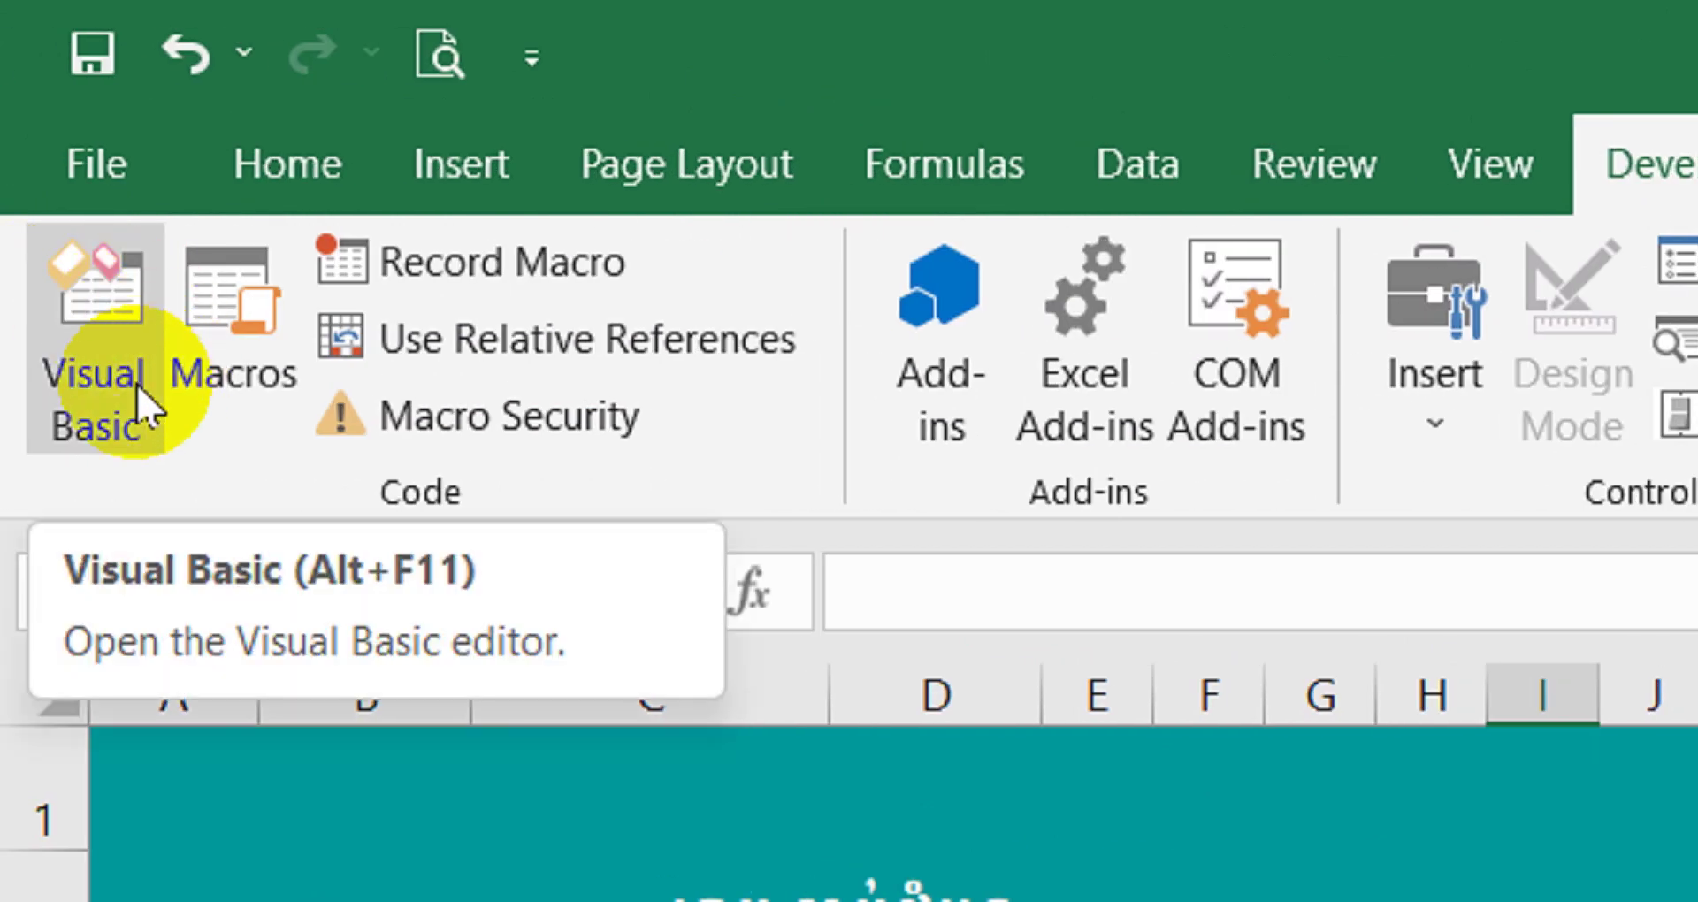
left_click(110, 290)
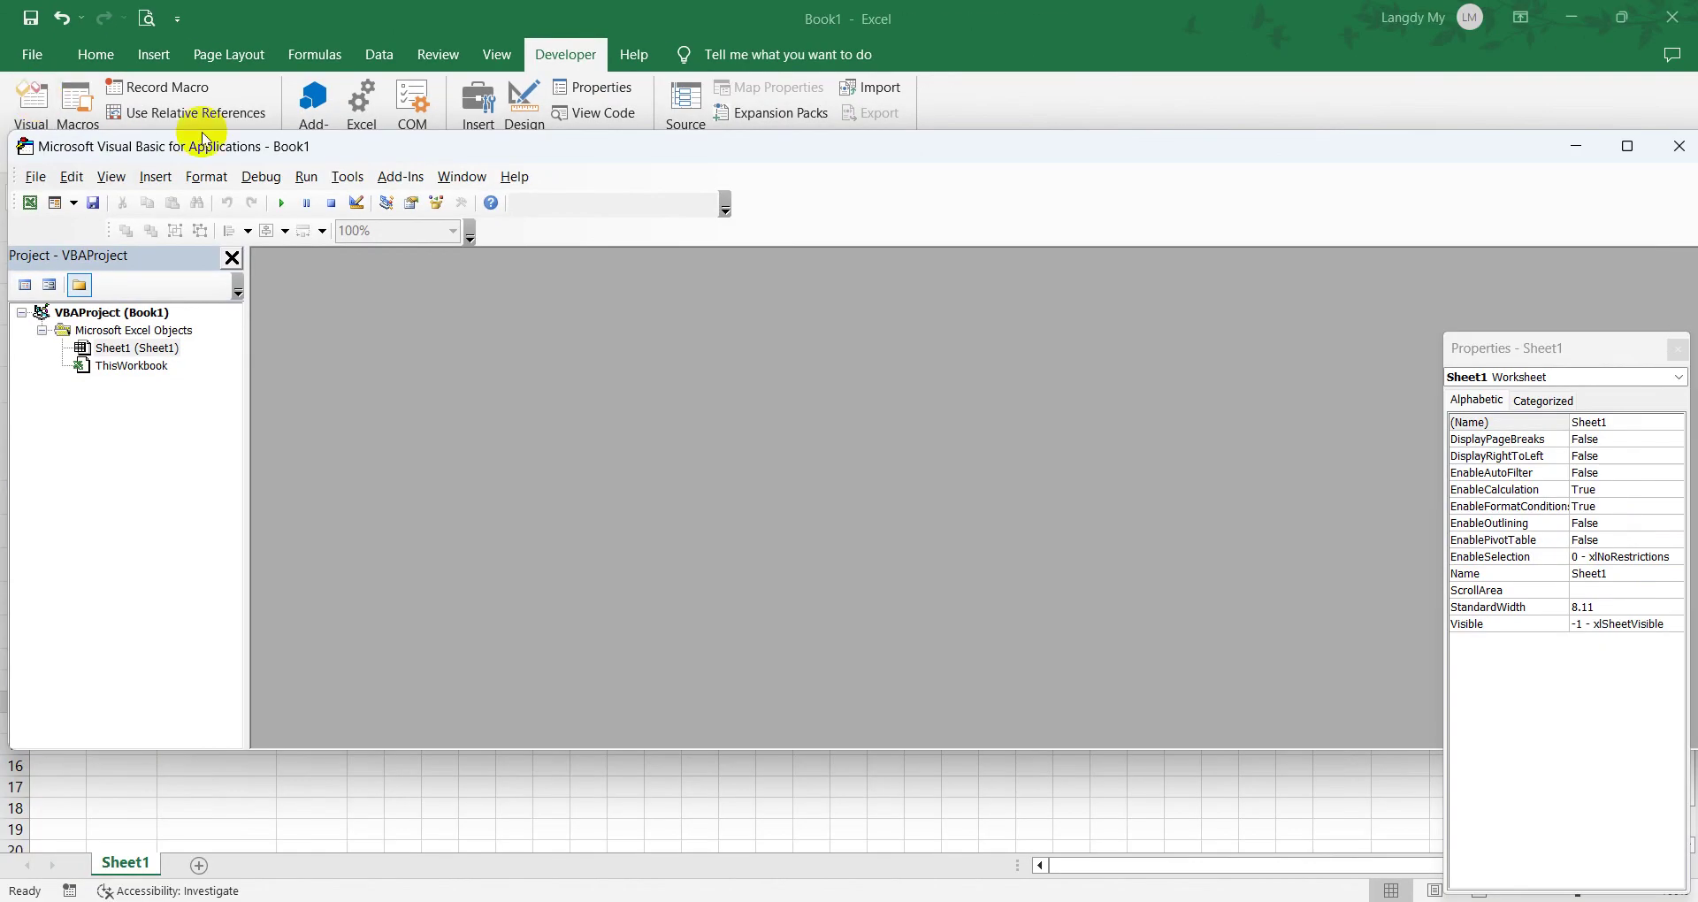
mouse_move(426, 149)
left_mouse_down()
mouse_move(426, 279)
mouse_move(439, 5)
left_mouse_up()
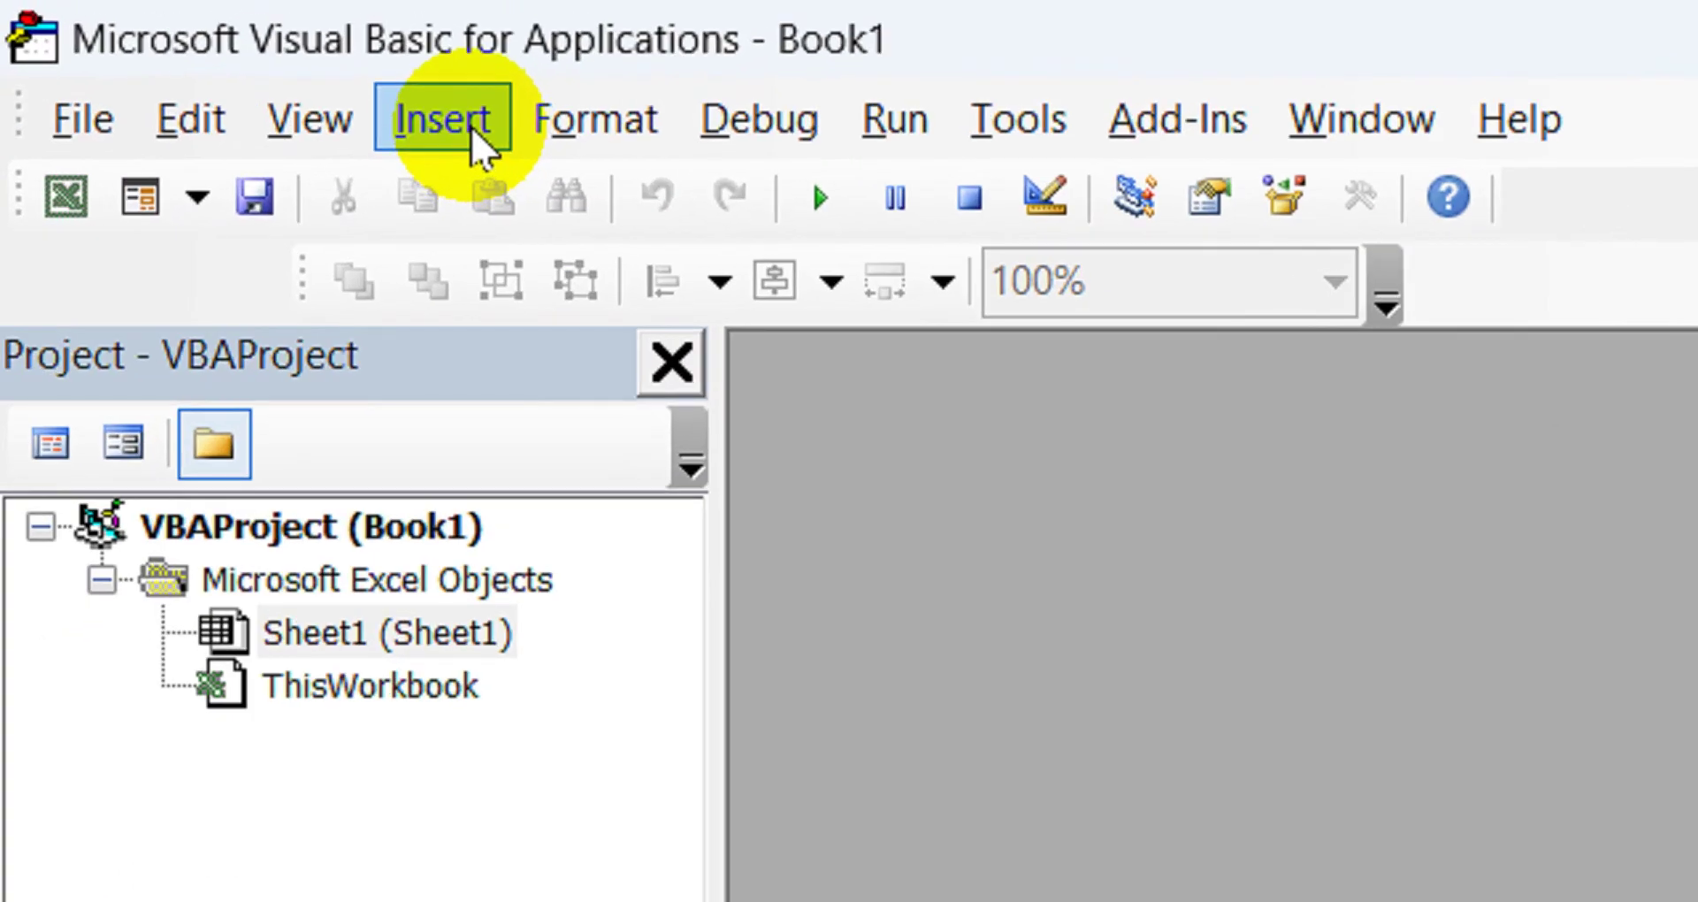
left_click(470, 126)
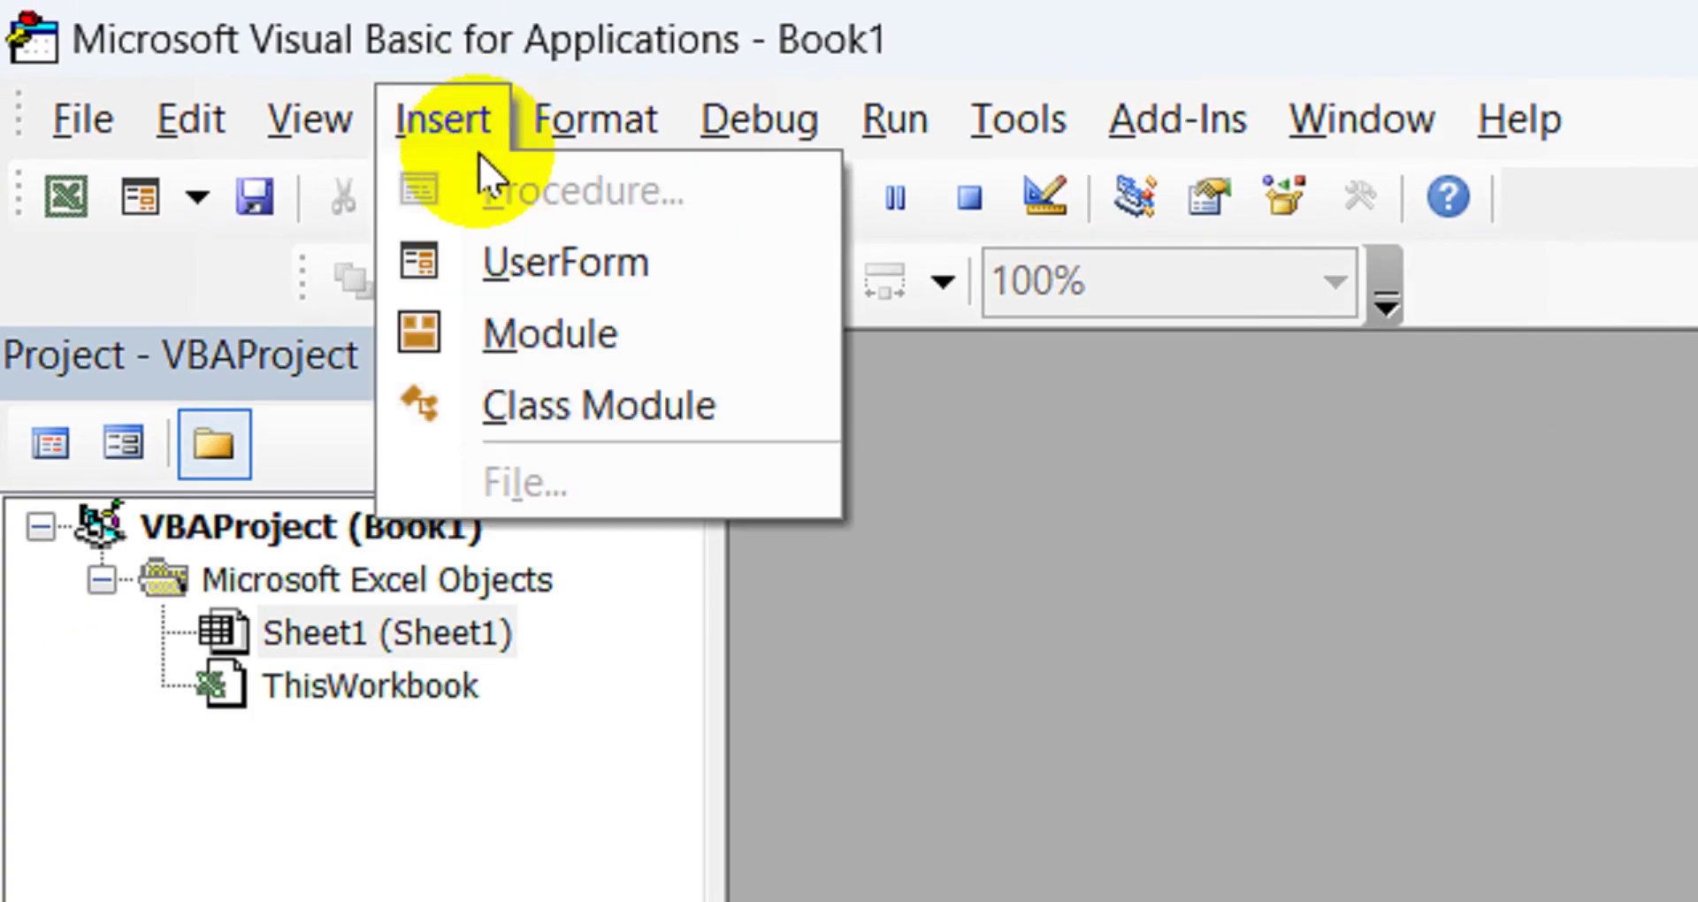
left_click(521, 340)
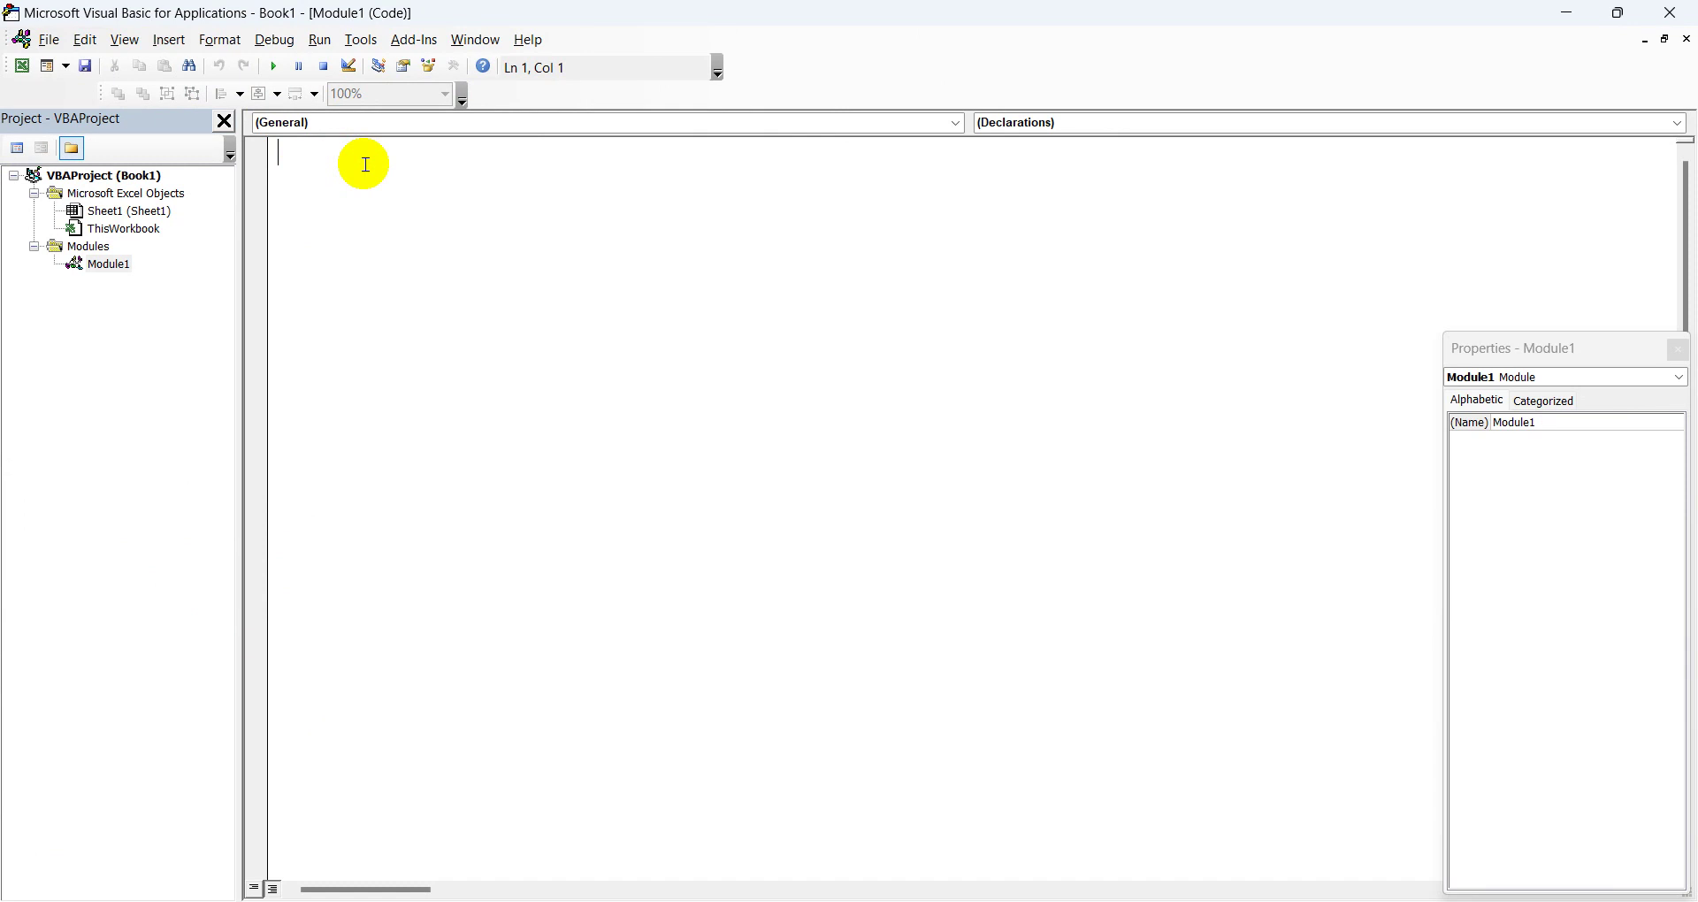
Step: Declare the procedure Sub HideAll() in Module1
type("?")
key("BackSpace")
type("sub")
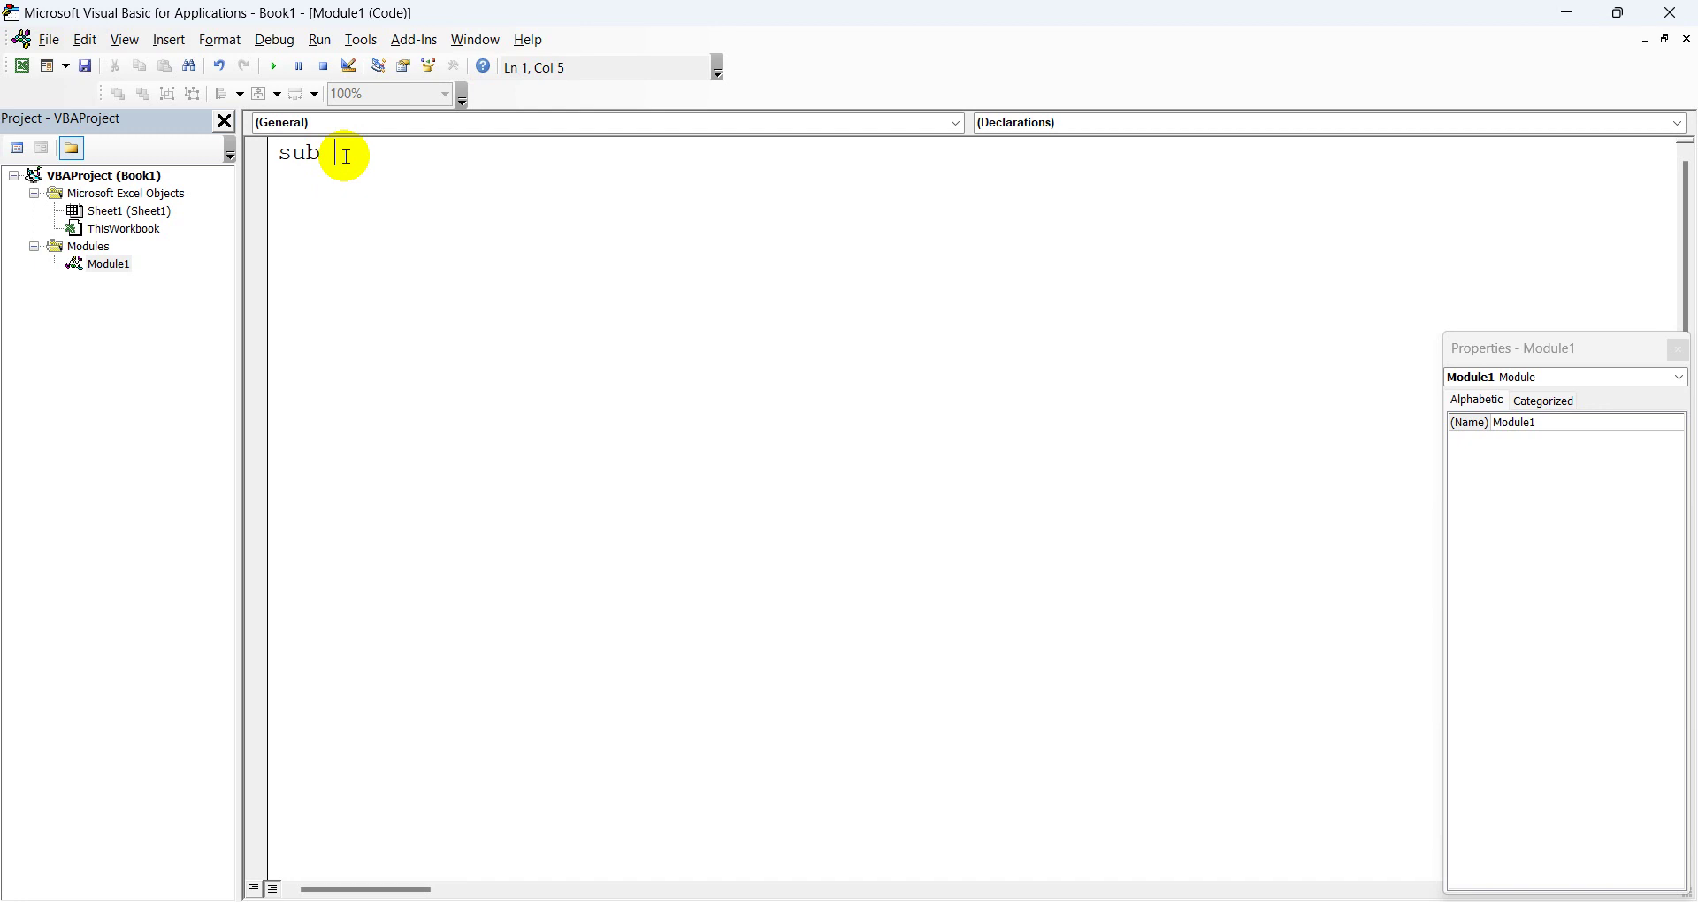
type("Hide")
type("All(")
key("Return")
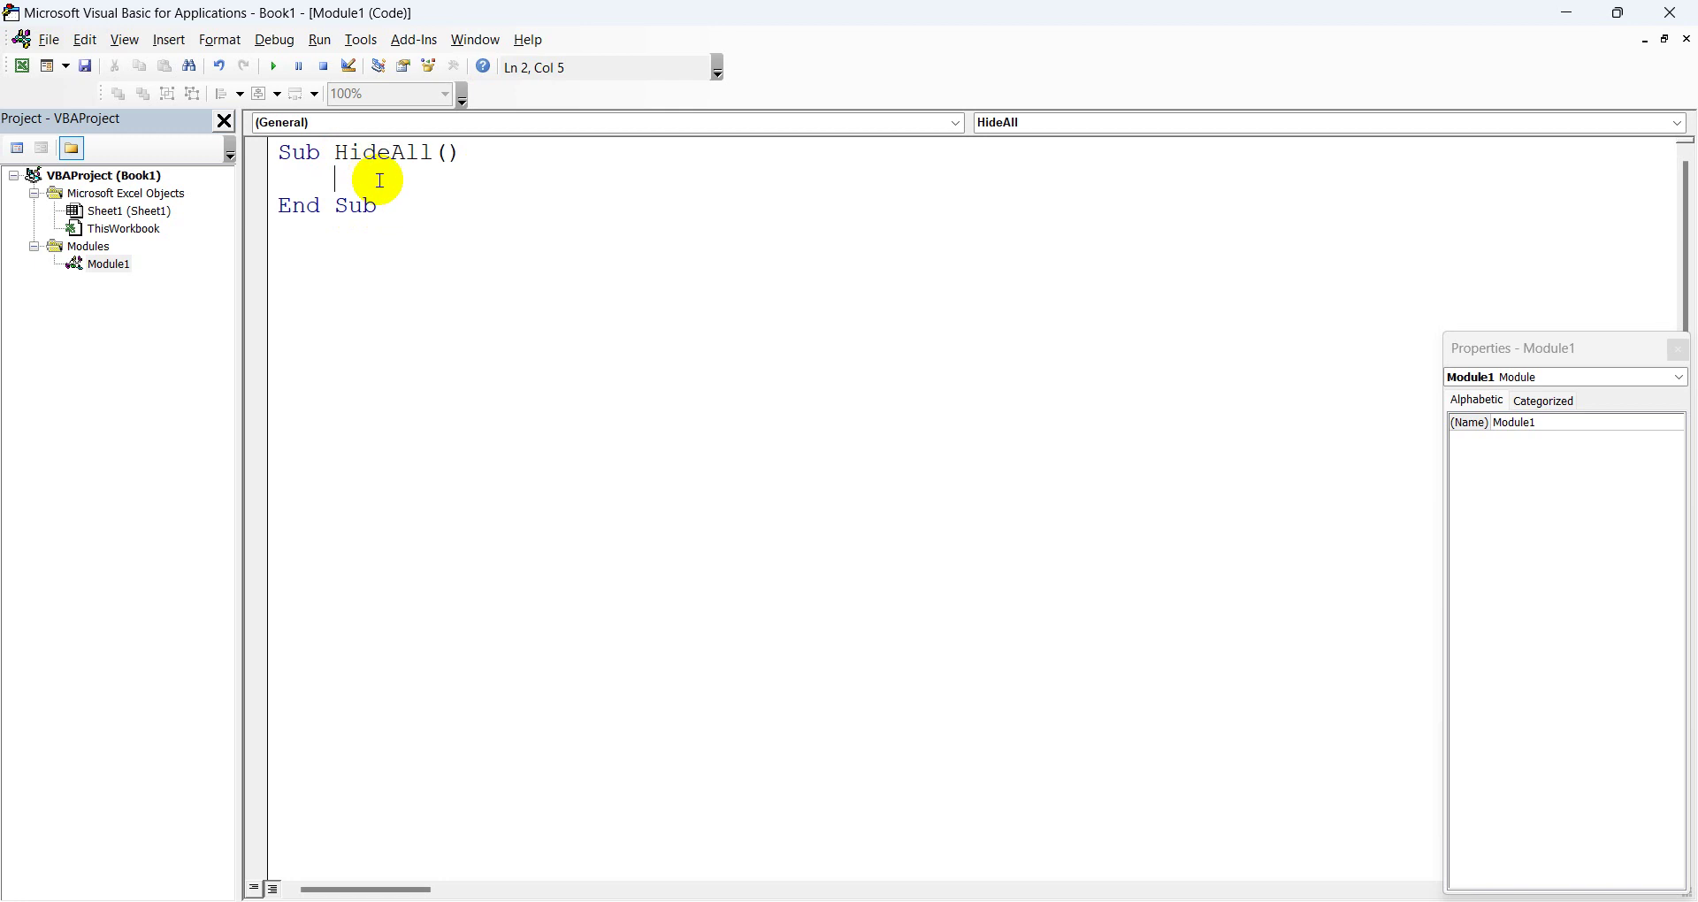
Step: Below HideAll's End Sub, declare Sub ShowAll() and return to the HideAll body
left_click(396, 205)
key("Return")
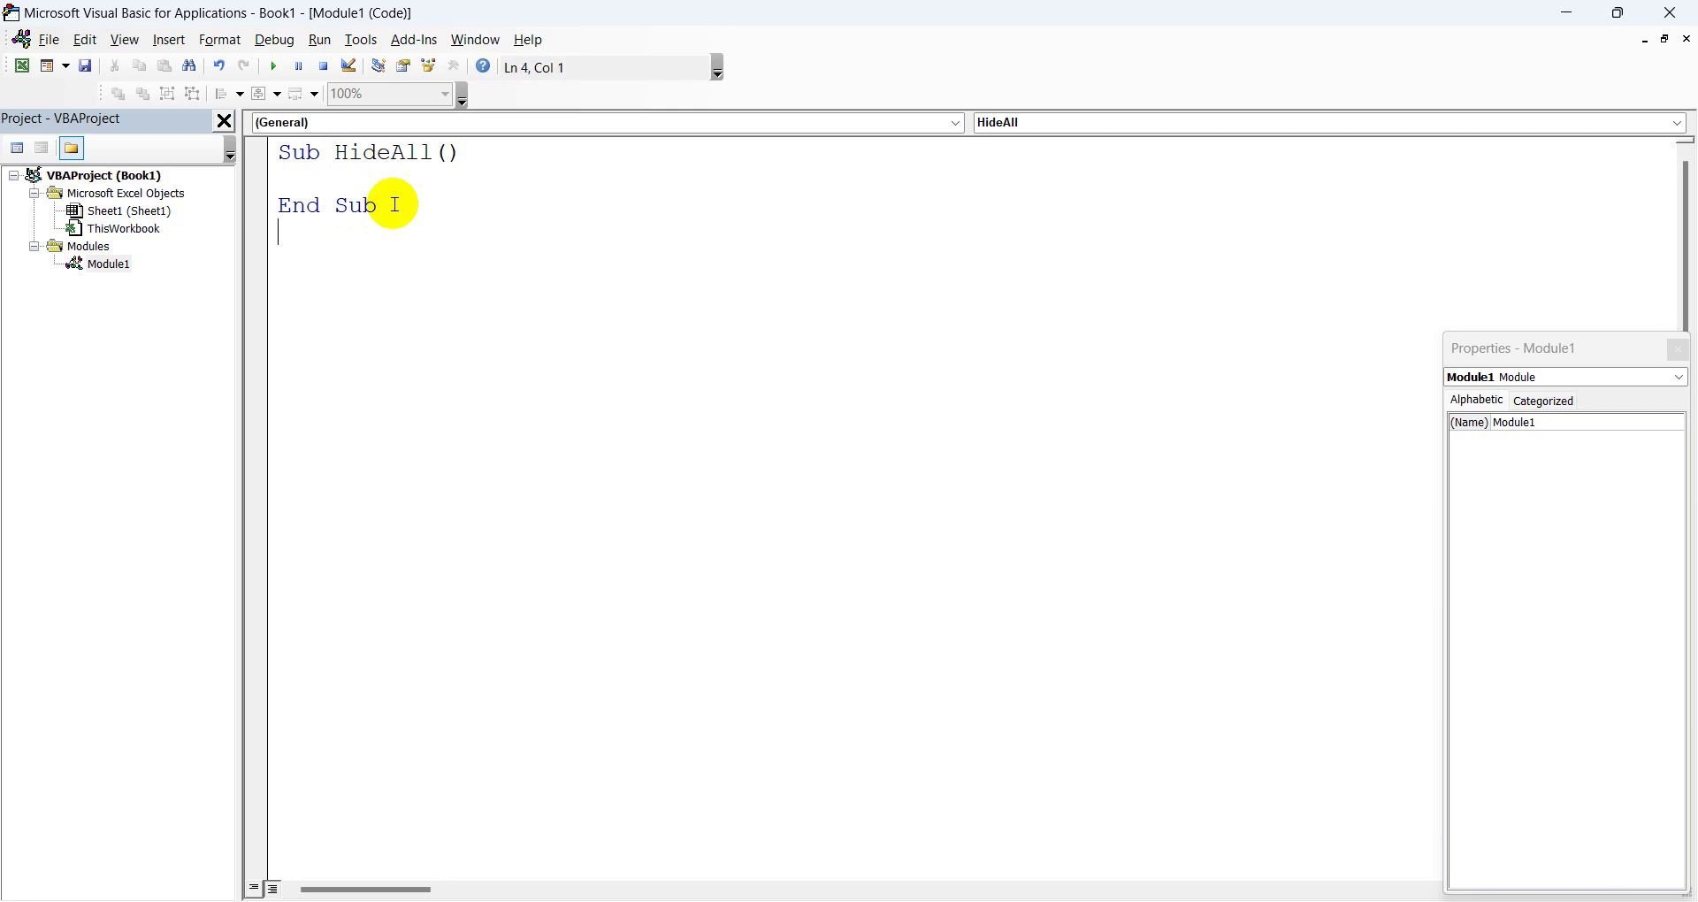
key("Return")
type("sub ")
type("Show")
type("All(")
key("Return")
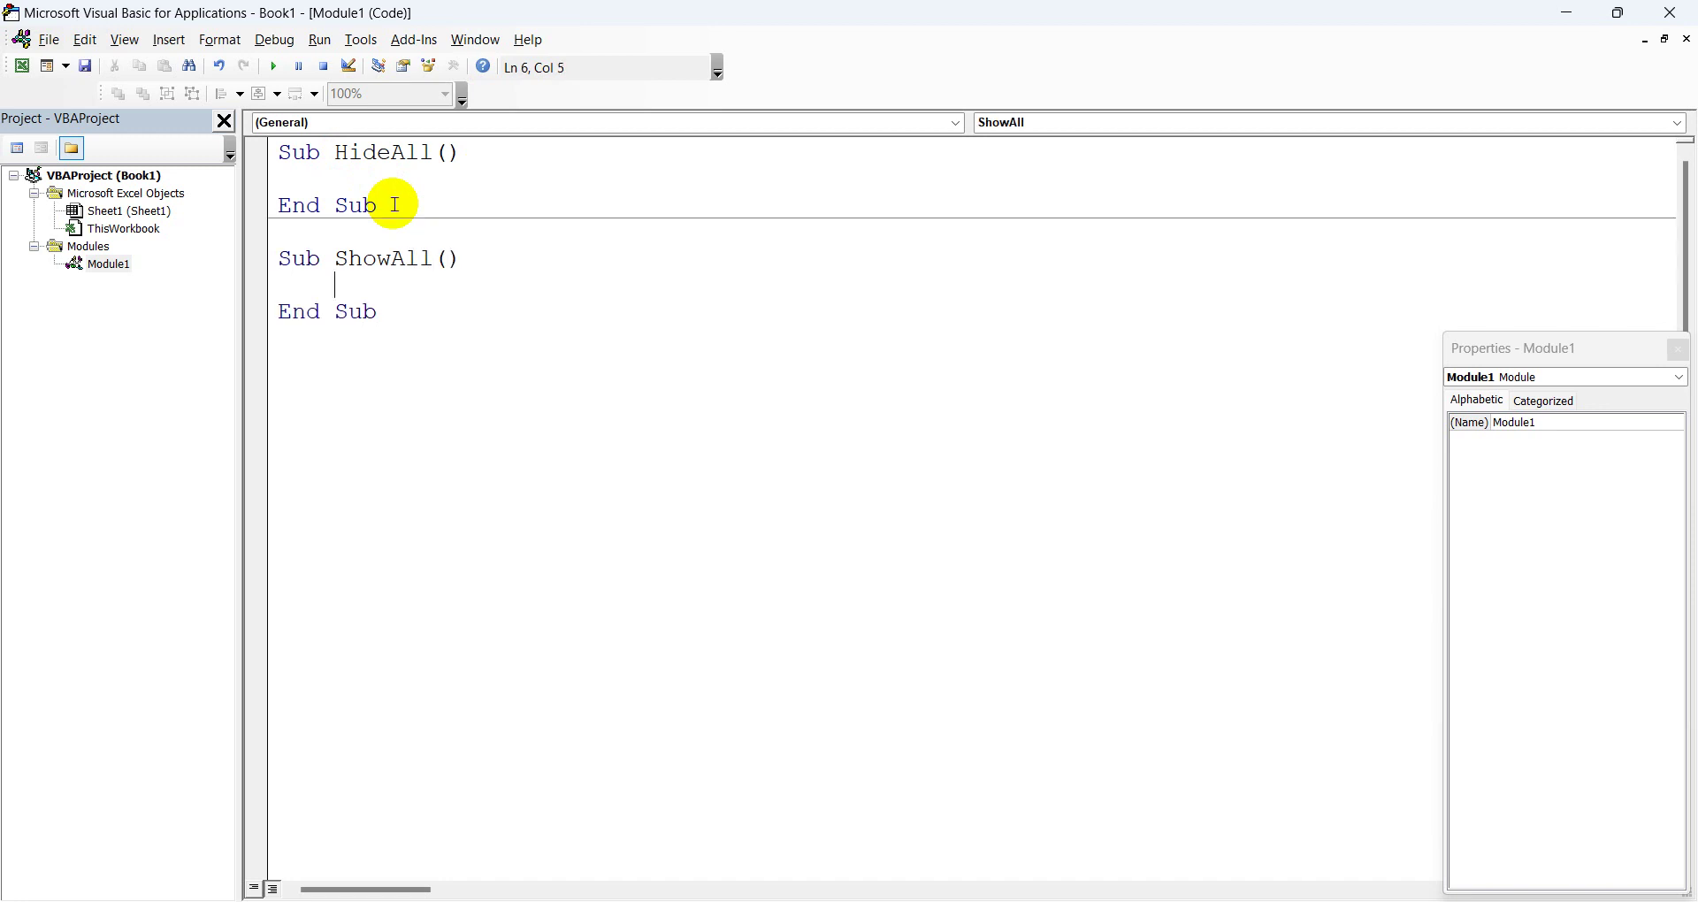
left_click(405, 177)
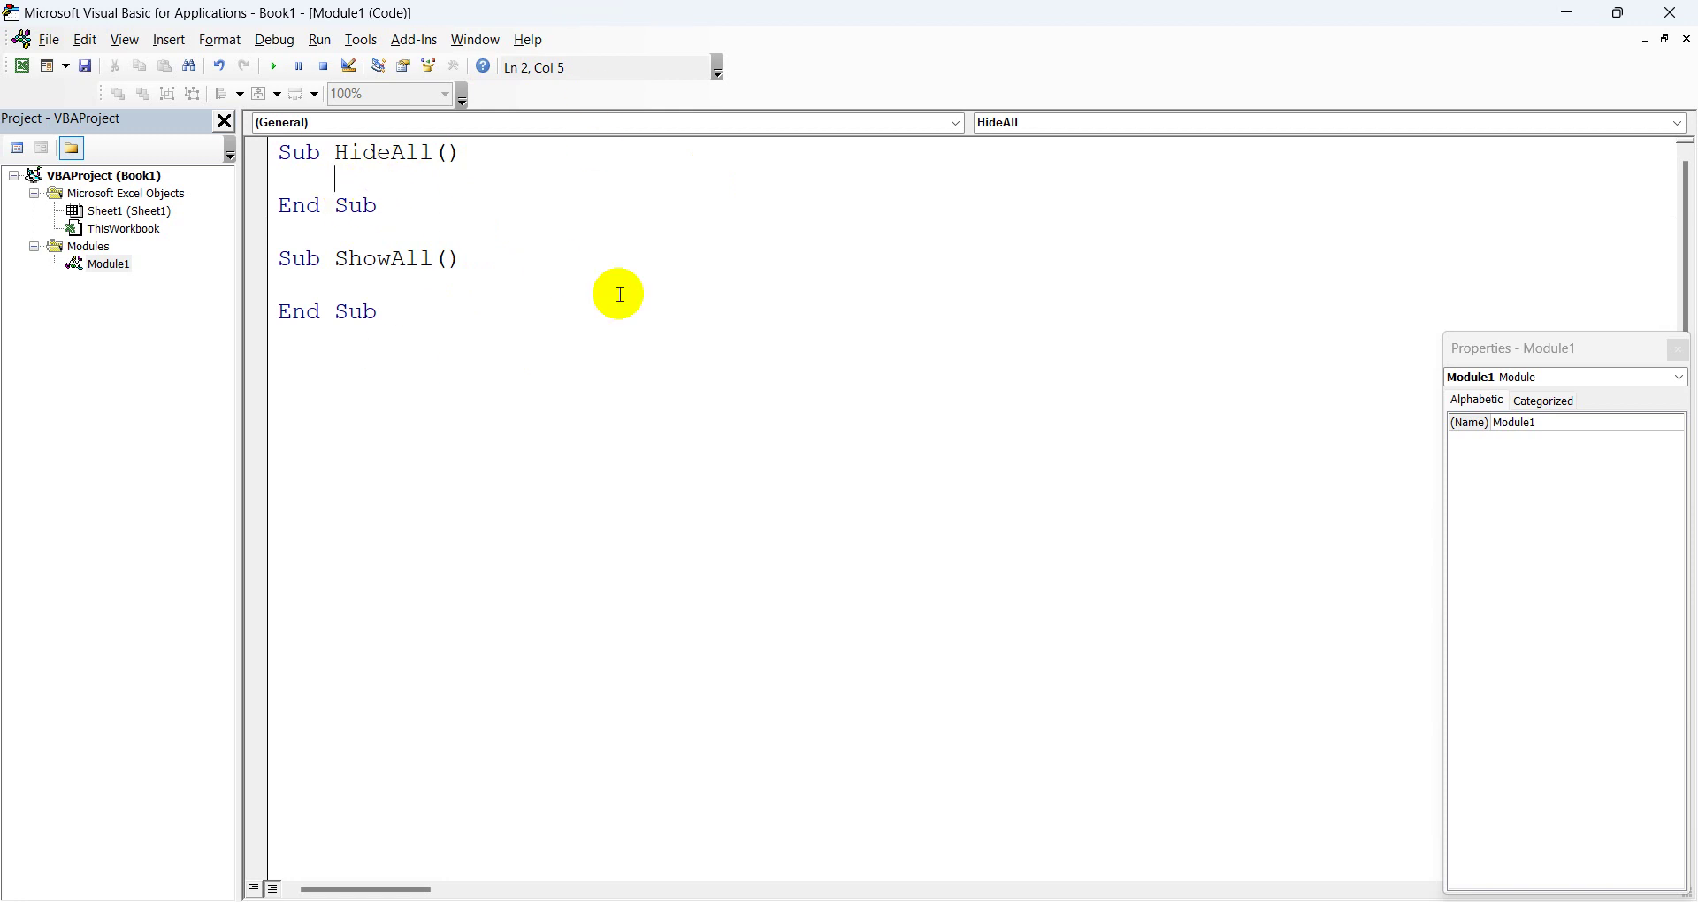
left_click(1570, 13)
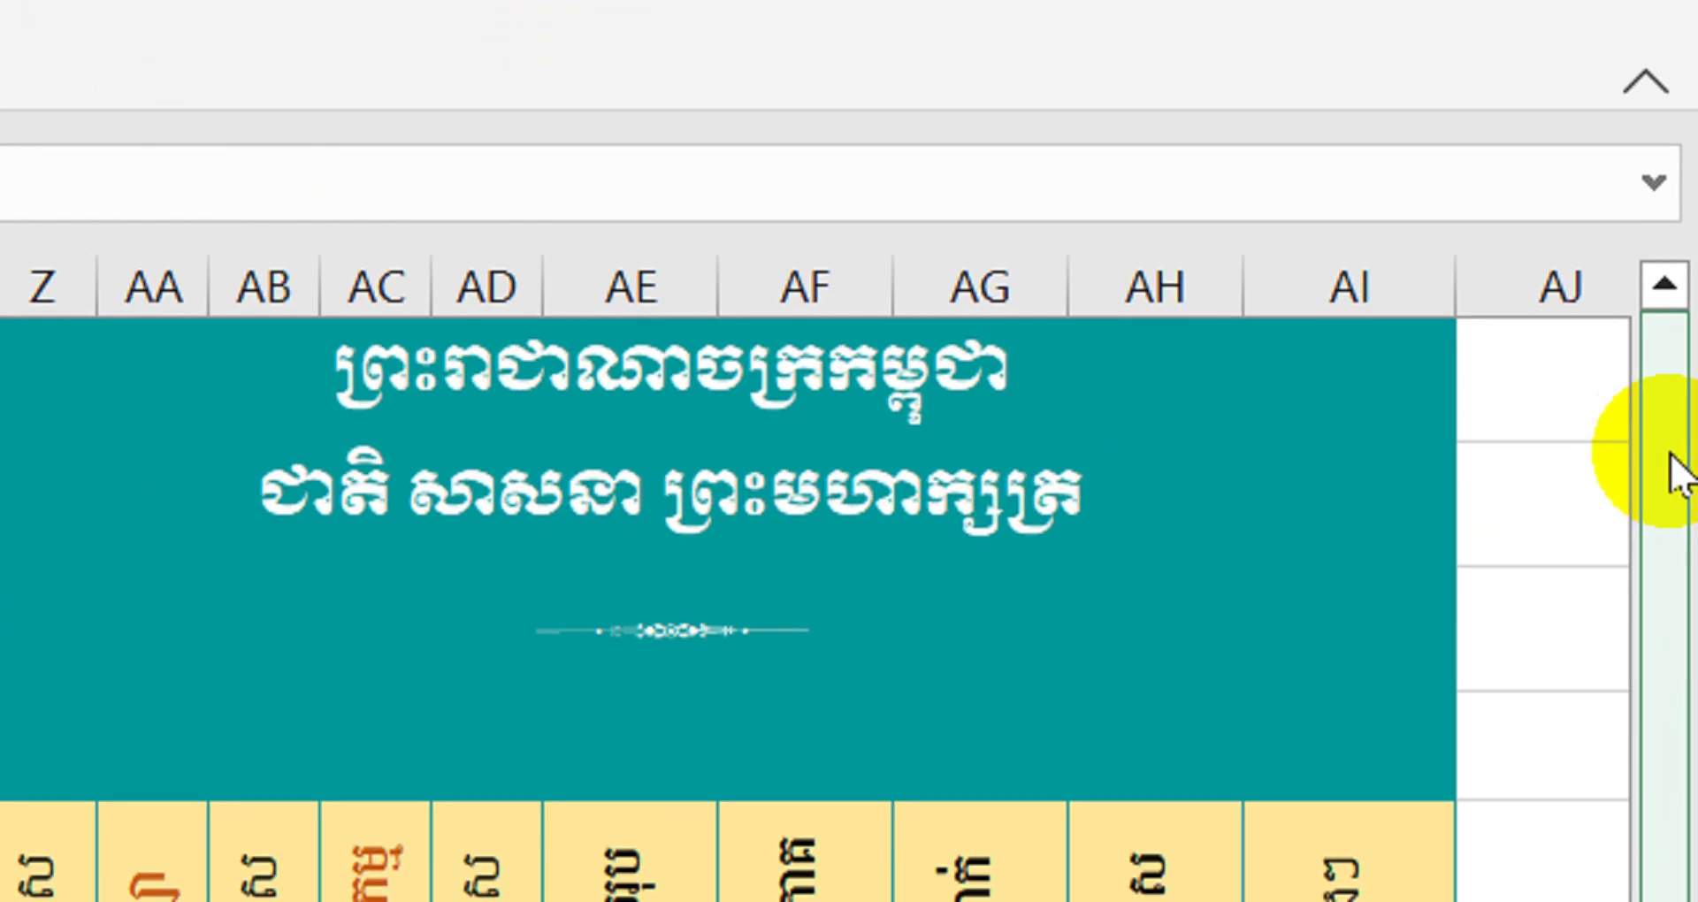
left_click_drag(1689, 293, 1691, 358)
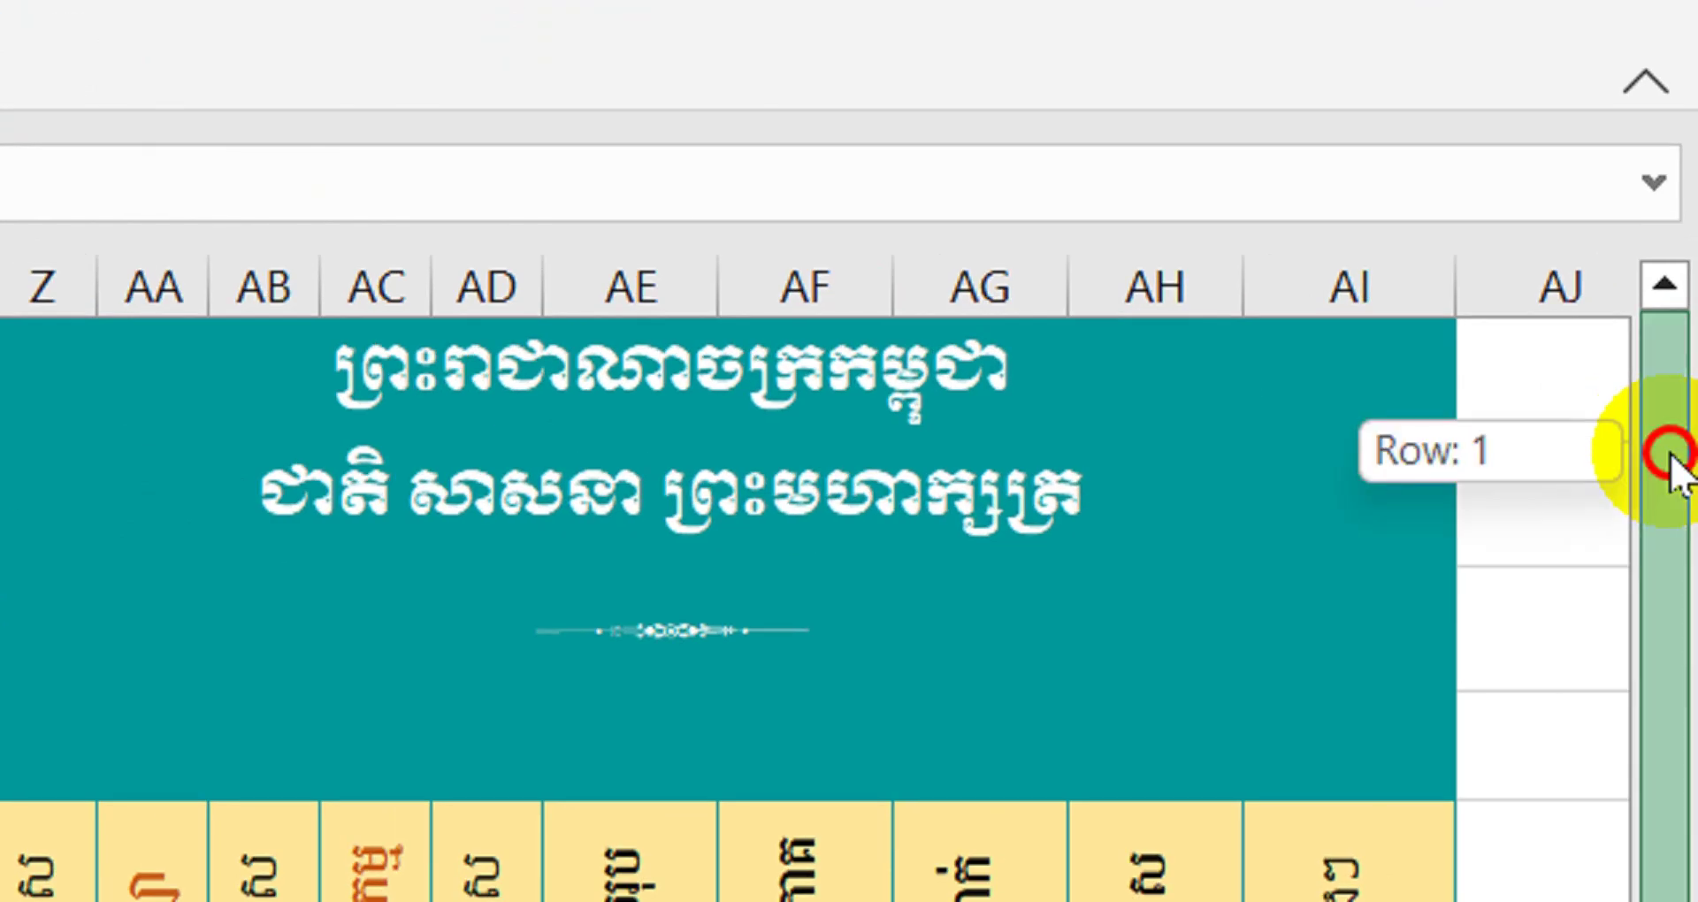
left_click_drag(1674, 670, 1675, 427)
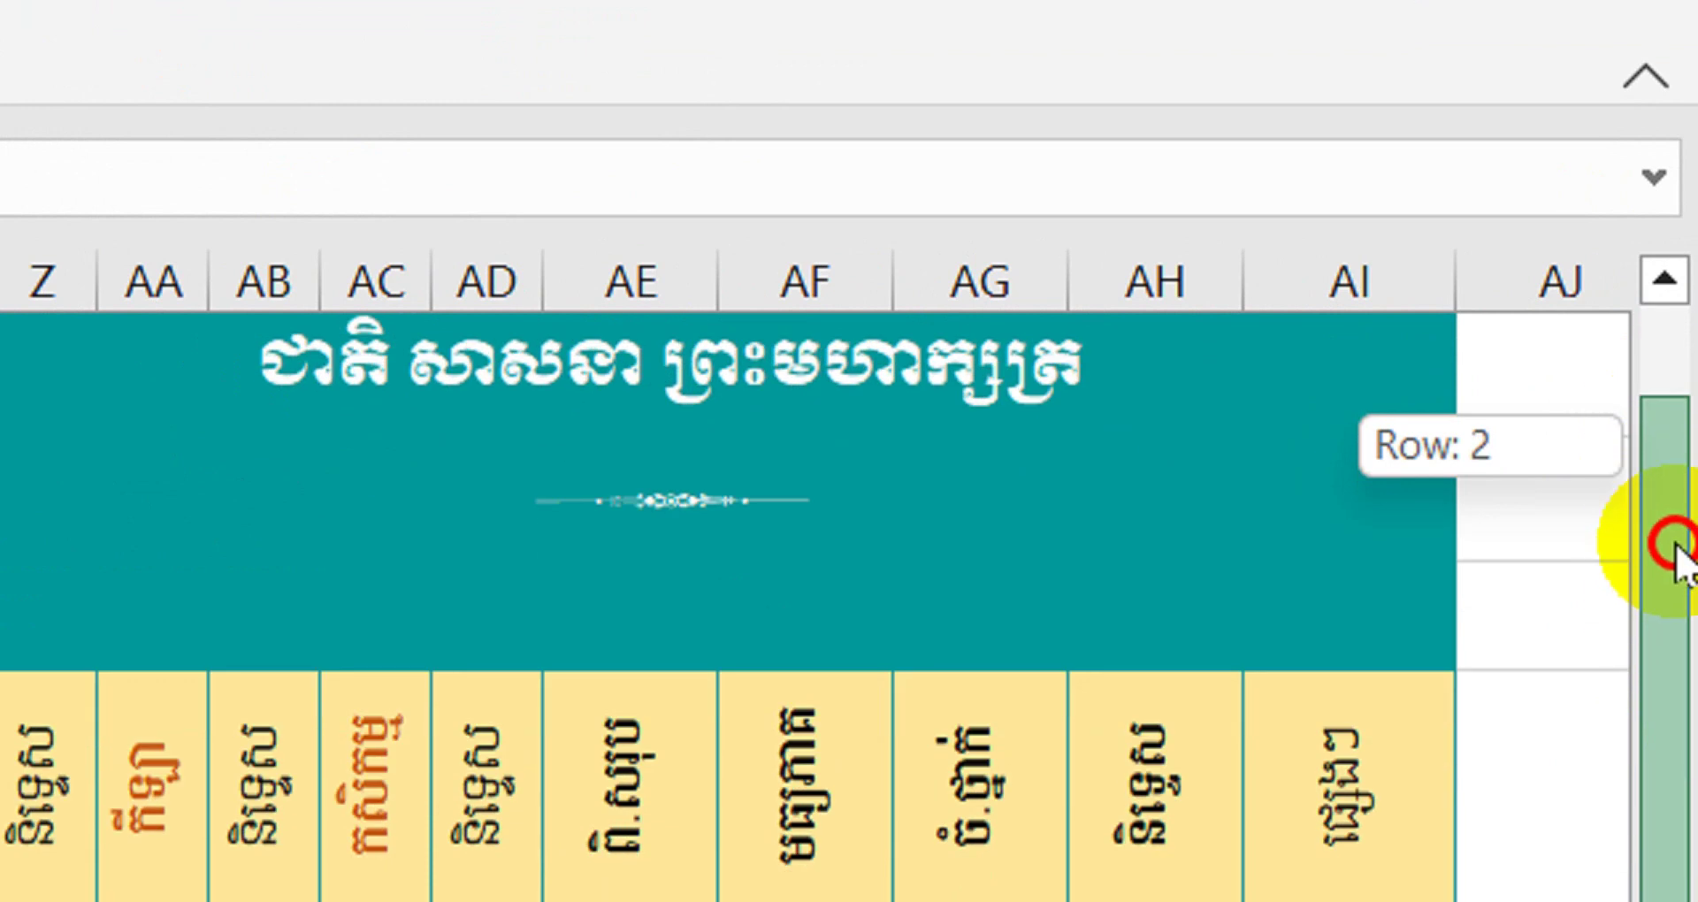
left_click_drag(1676, 427, 1683, 424)
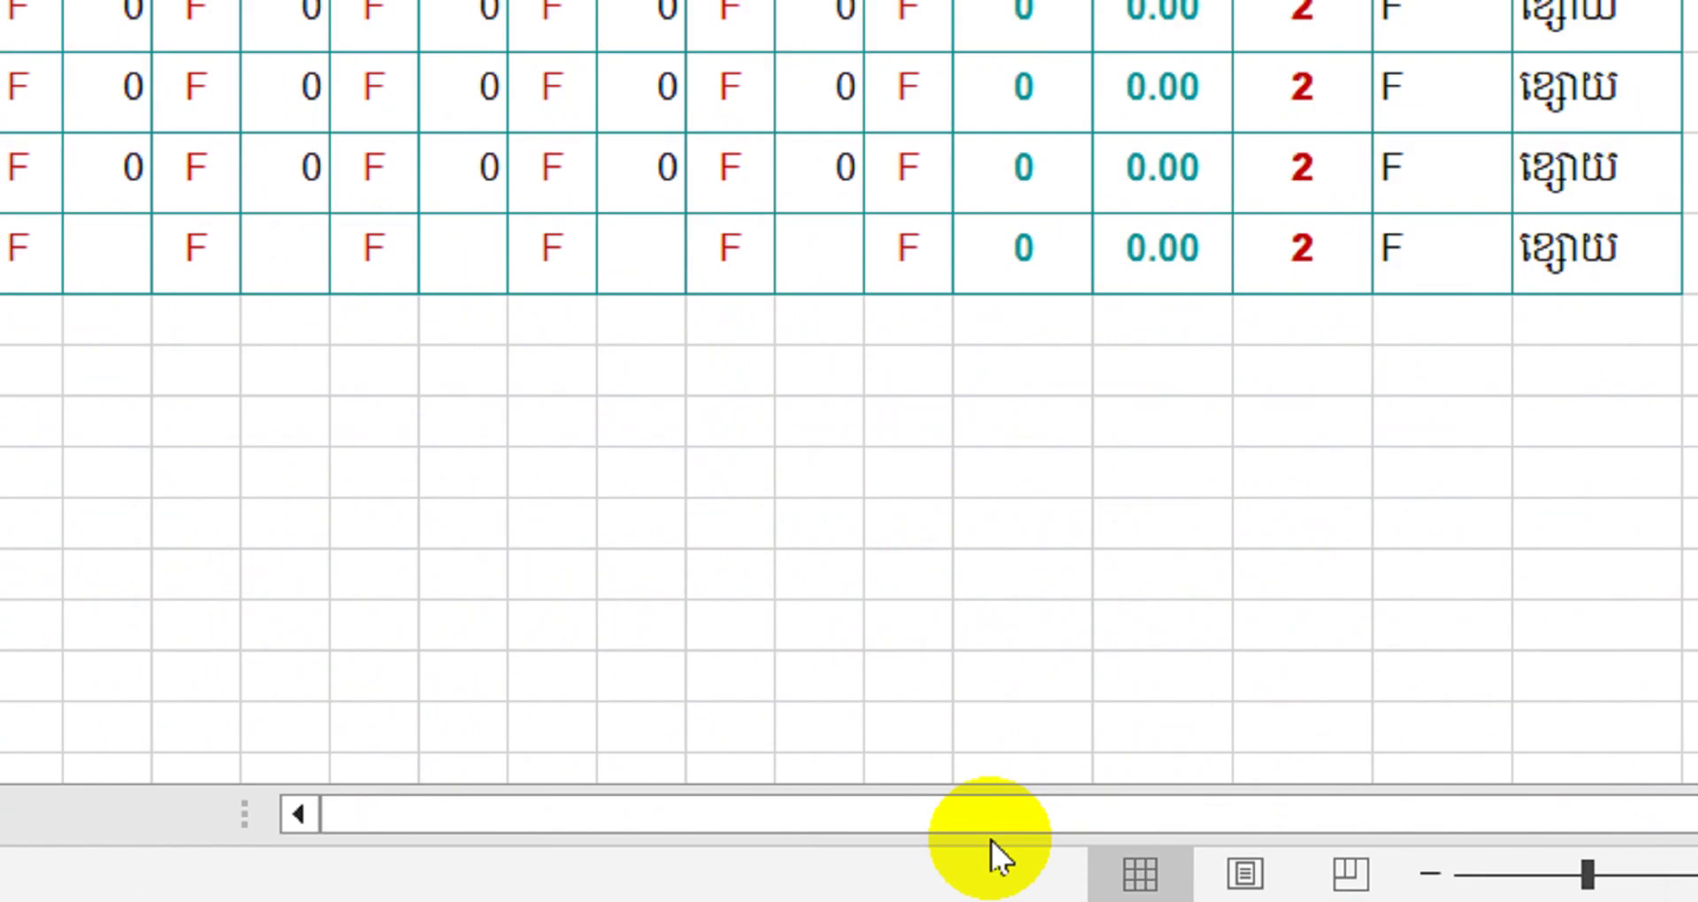
mouse_move(783, 809)
left_mouse_down()
mouse_move(878, 824)
mouse_move(808, 821)
left_mouse_up()
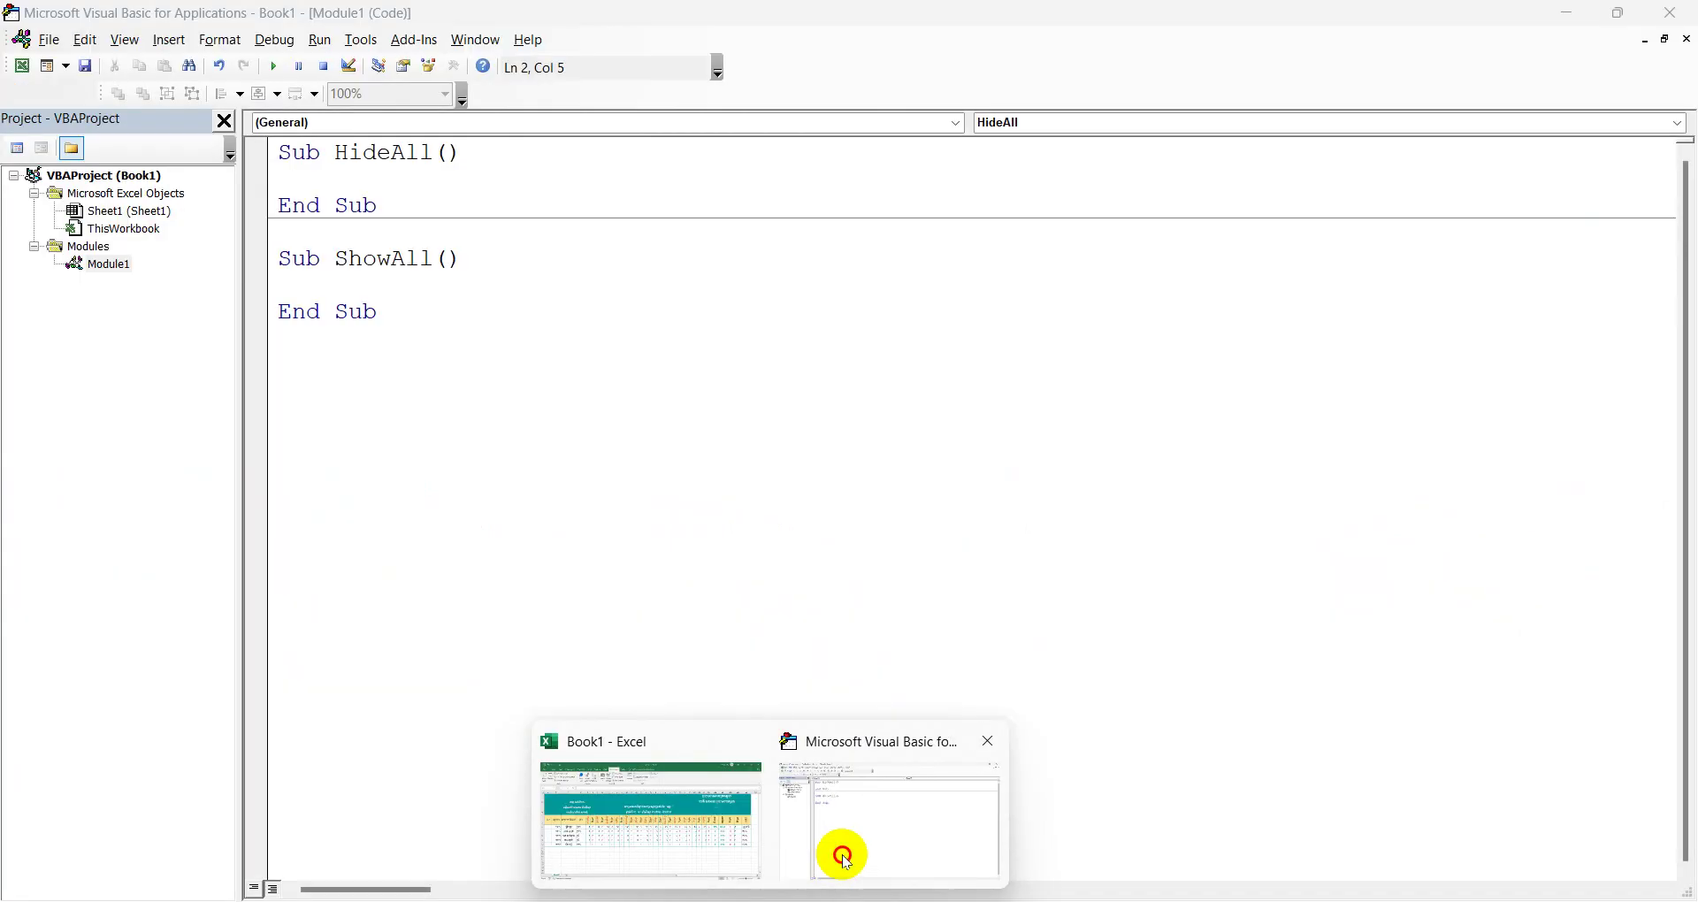
left_click(842, 852)
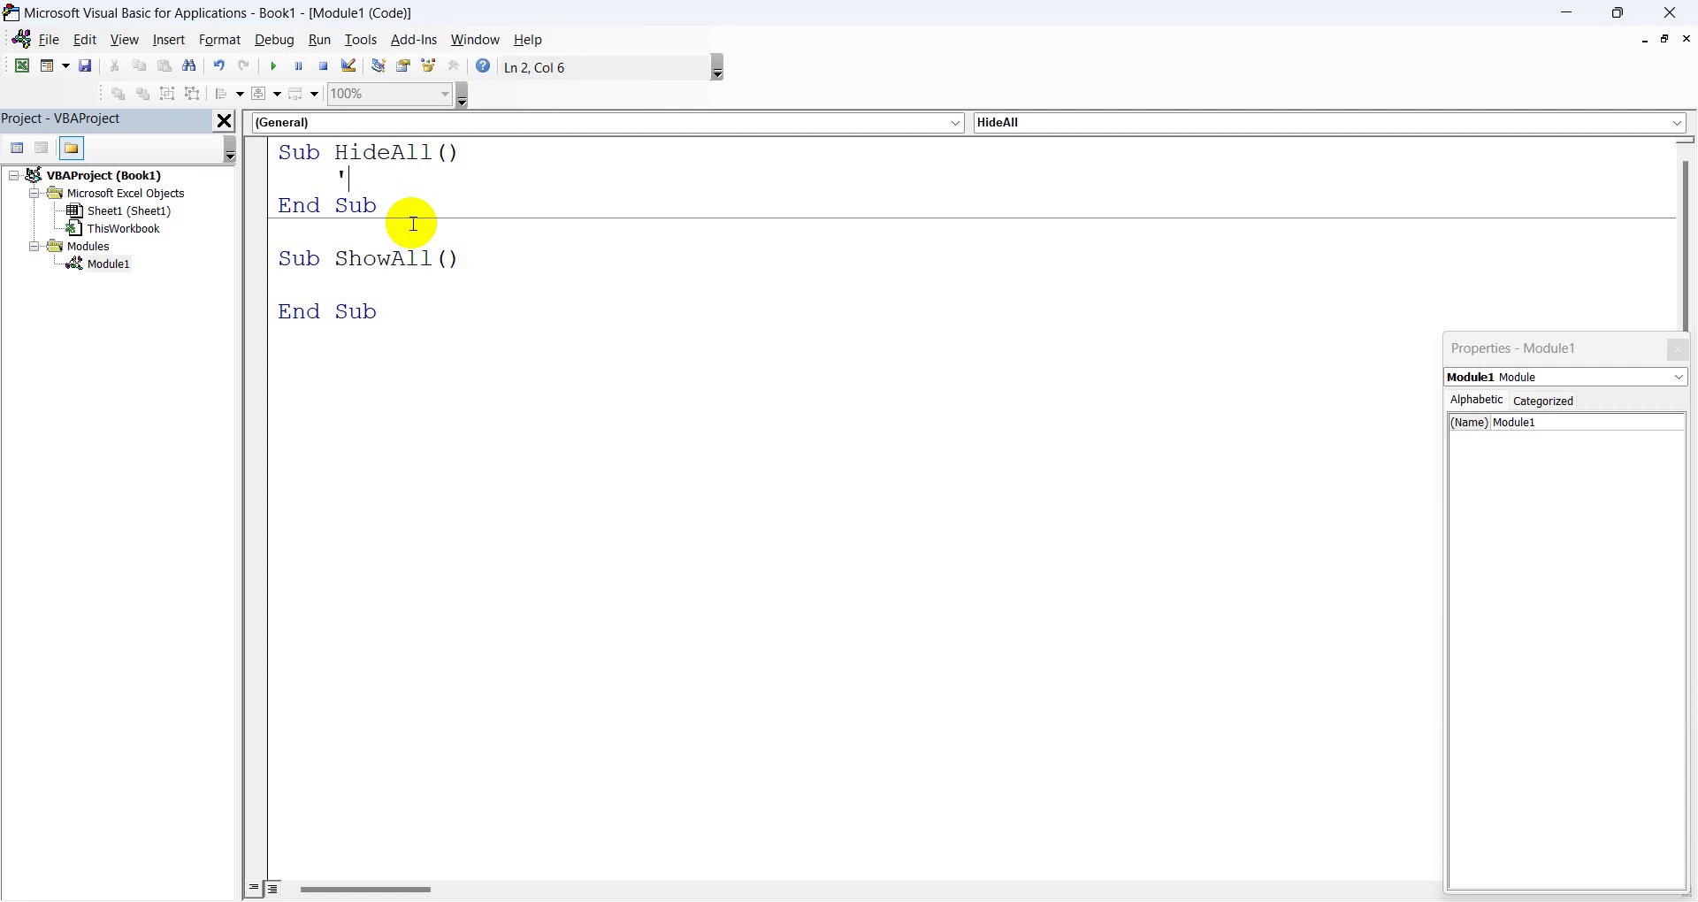
Step: Add the comment 'Hide the Horizotal scroll bar' and type ActiveWindow.DisplayHorizontalScrollBar
type("H")
type("ide the")
type(" Horiz")
type("otal")
type(" scrol")
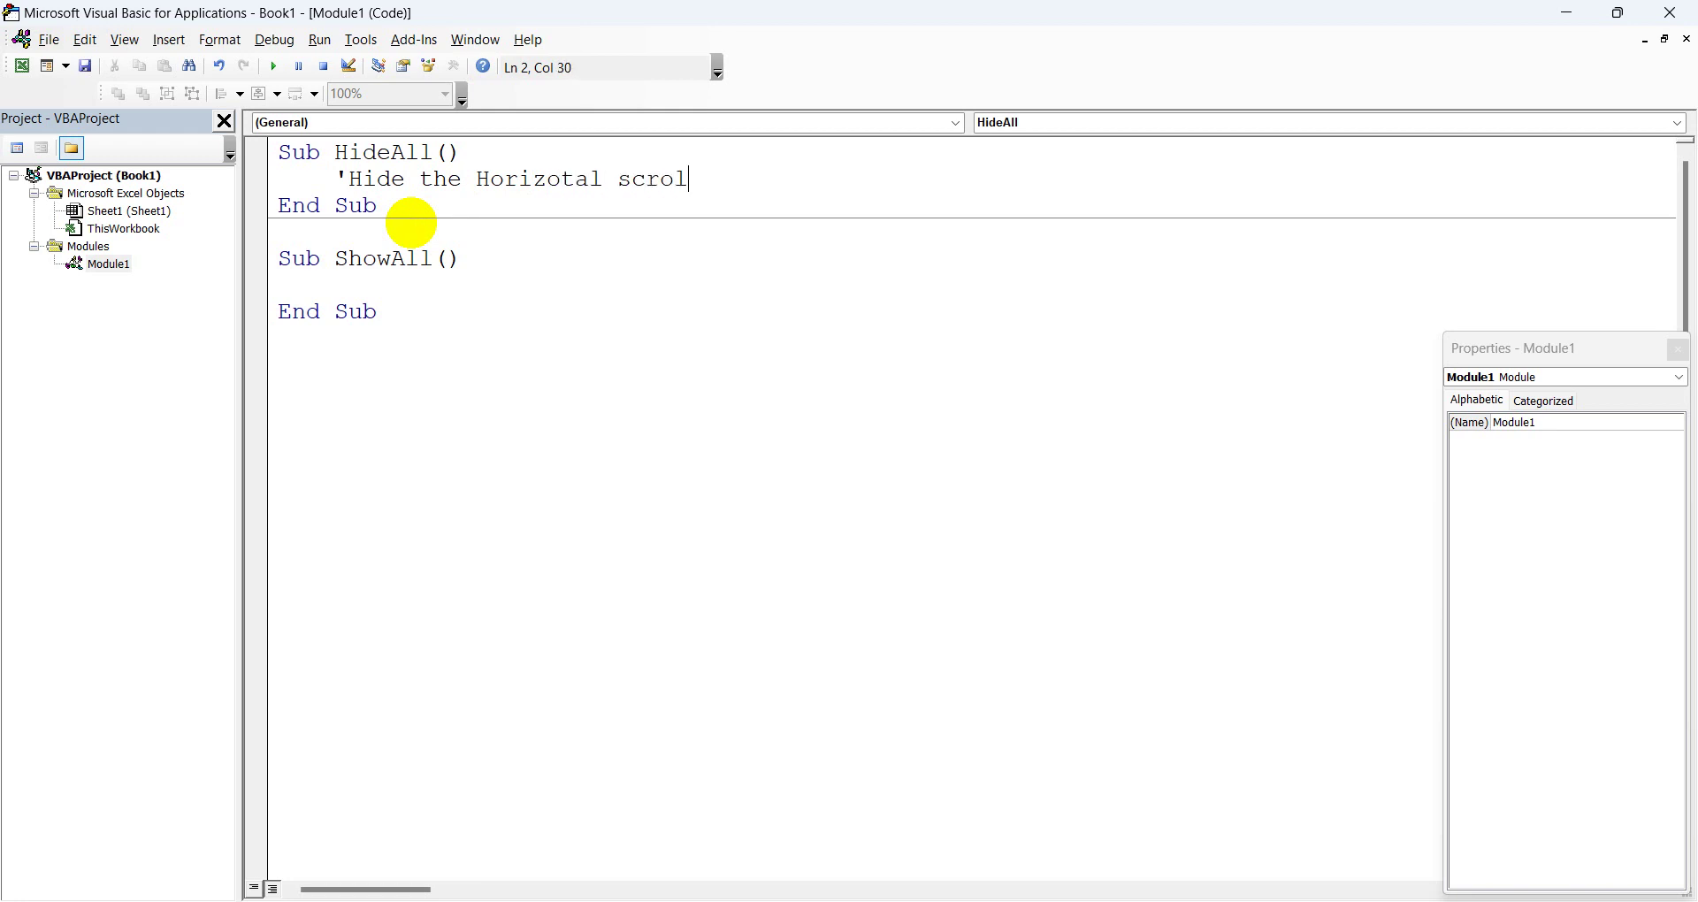
type("l bar")
key("Return")
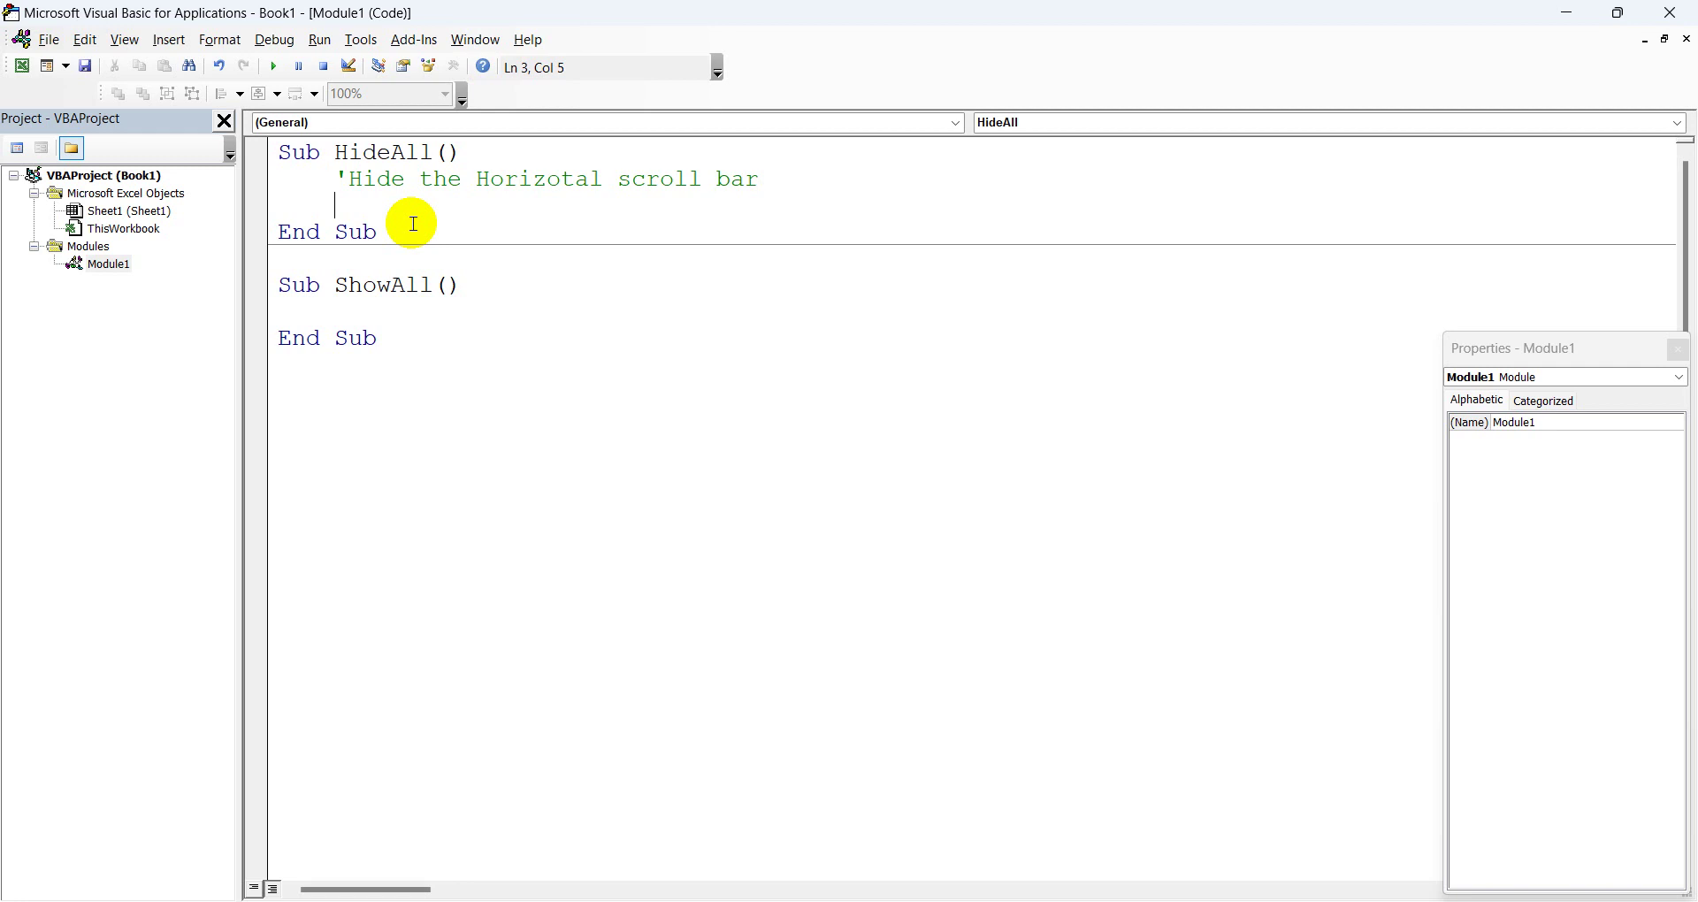
type("Acti")
type("vewindow.")
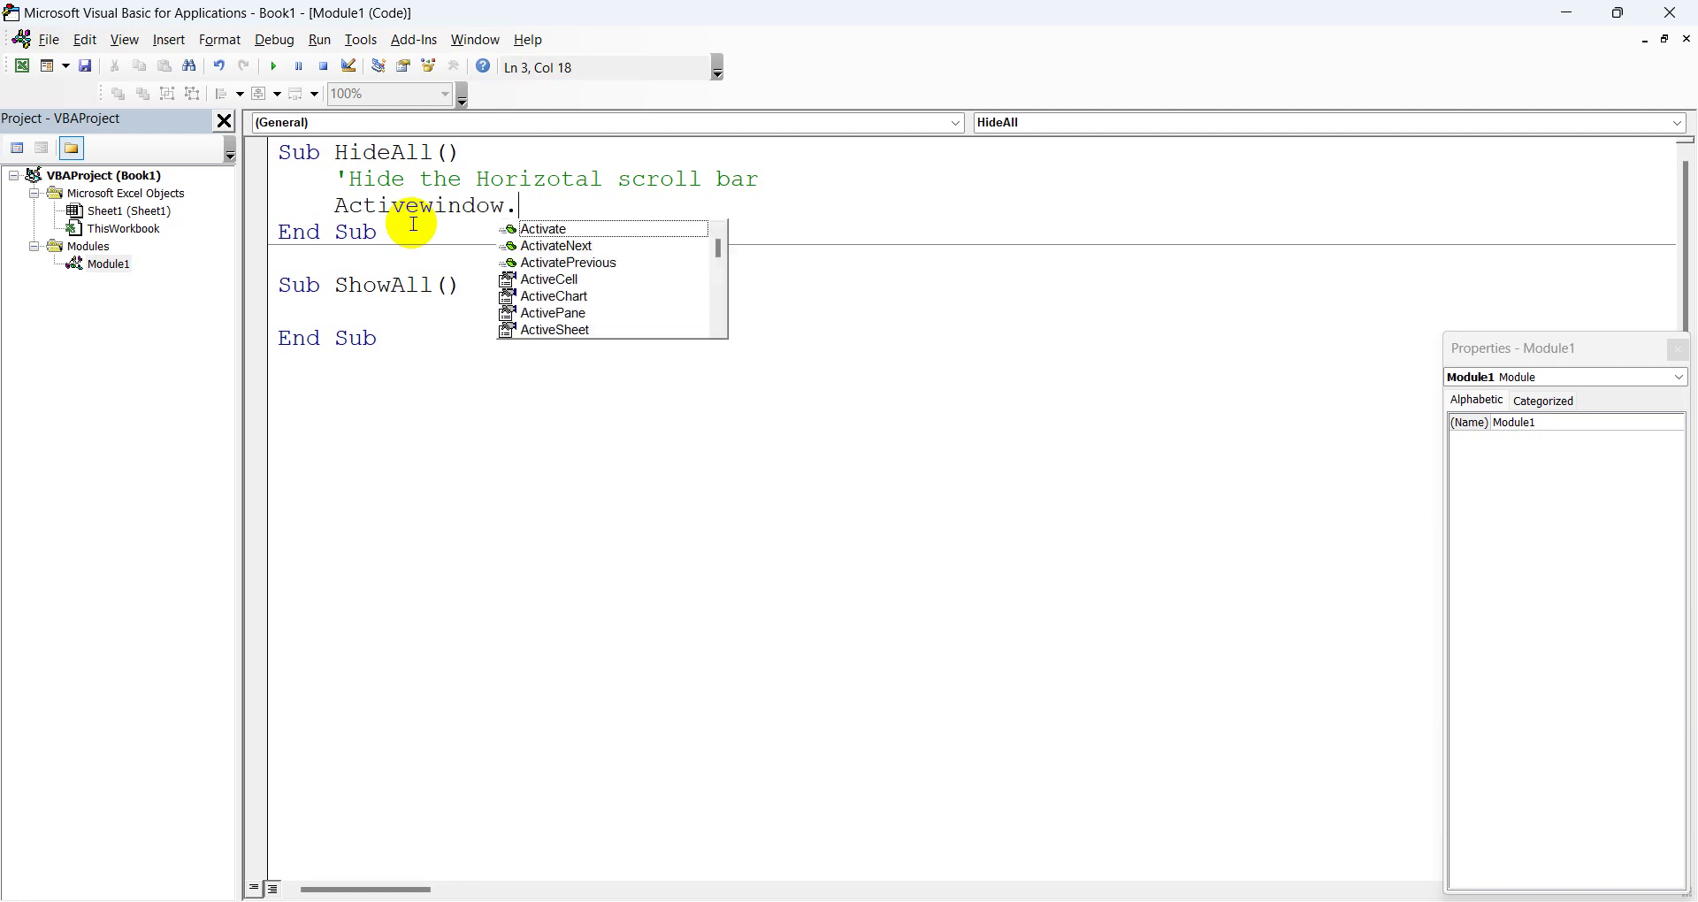
type("dipla")
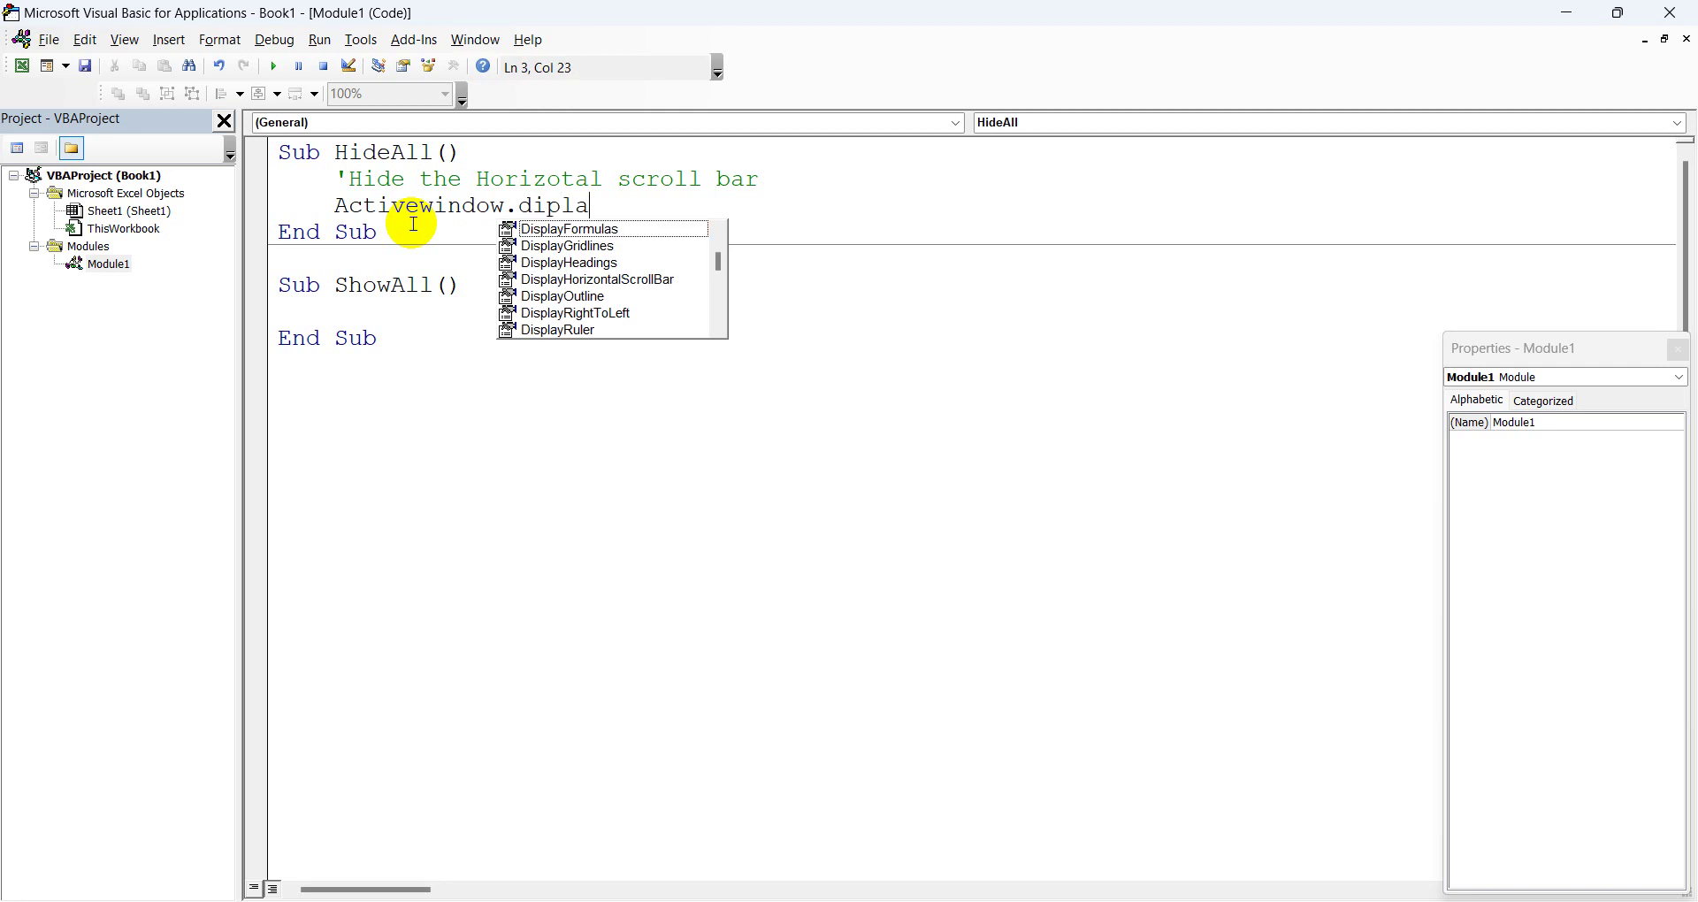
key("BackSpace")
key("BackSpace")
key("BackSpace")
type("spal")
key("BackSpace")
key("BackSpace")
type("layho")
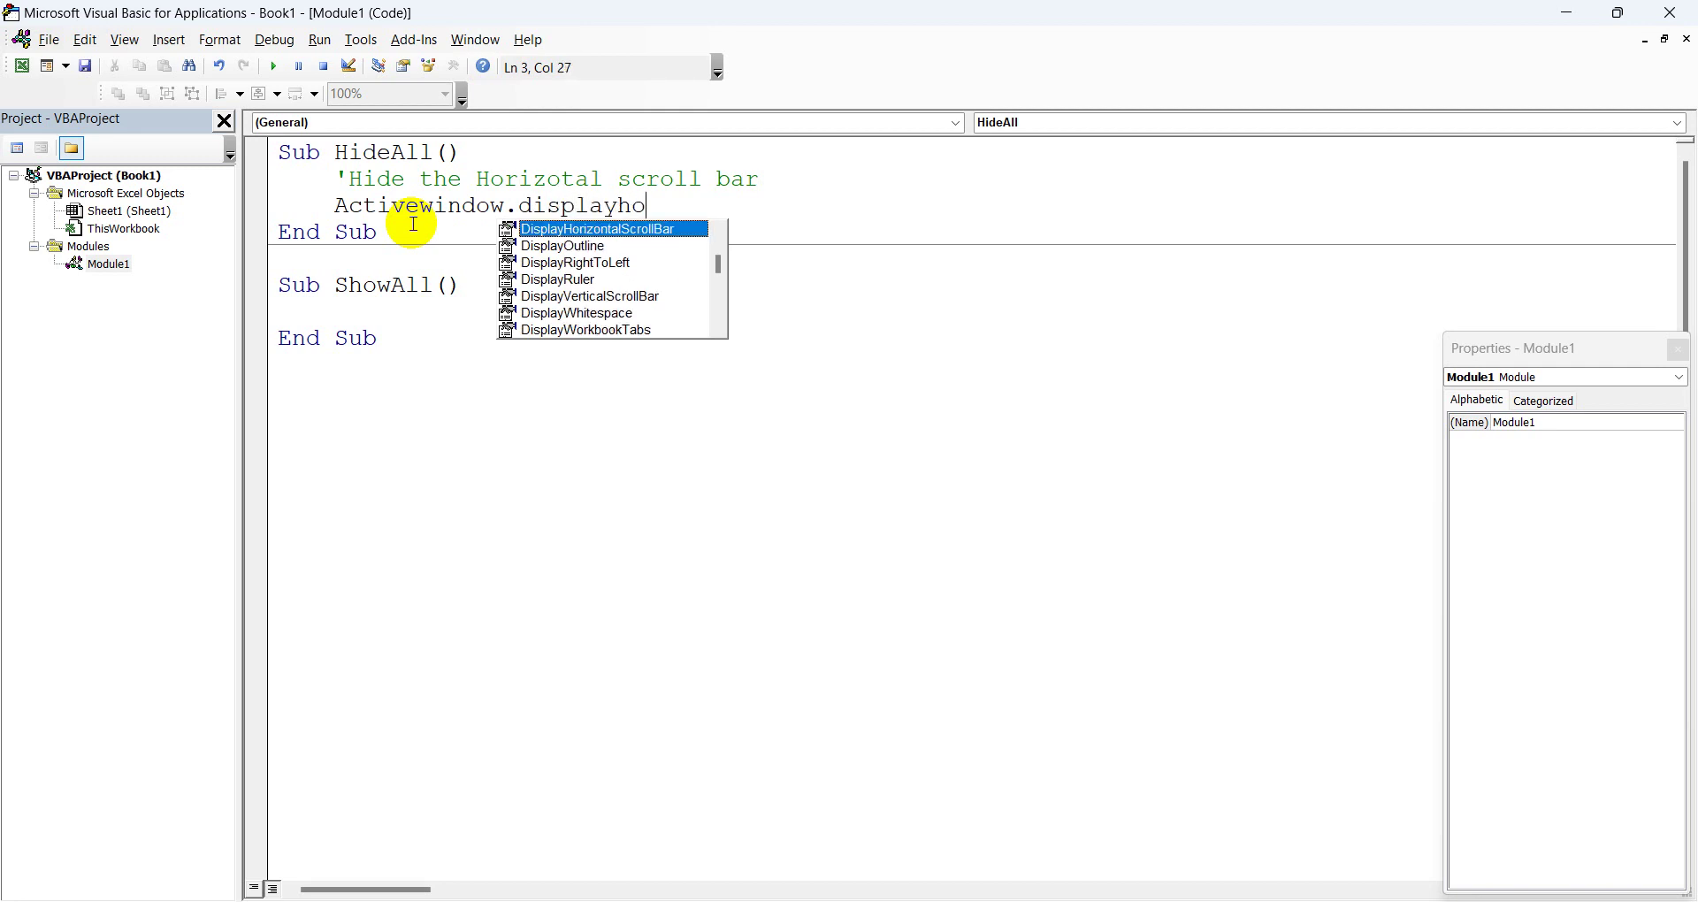
key("Tab")
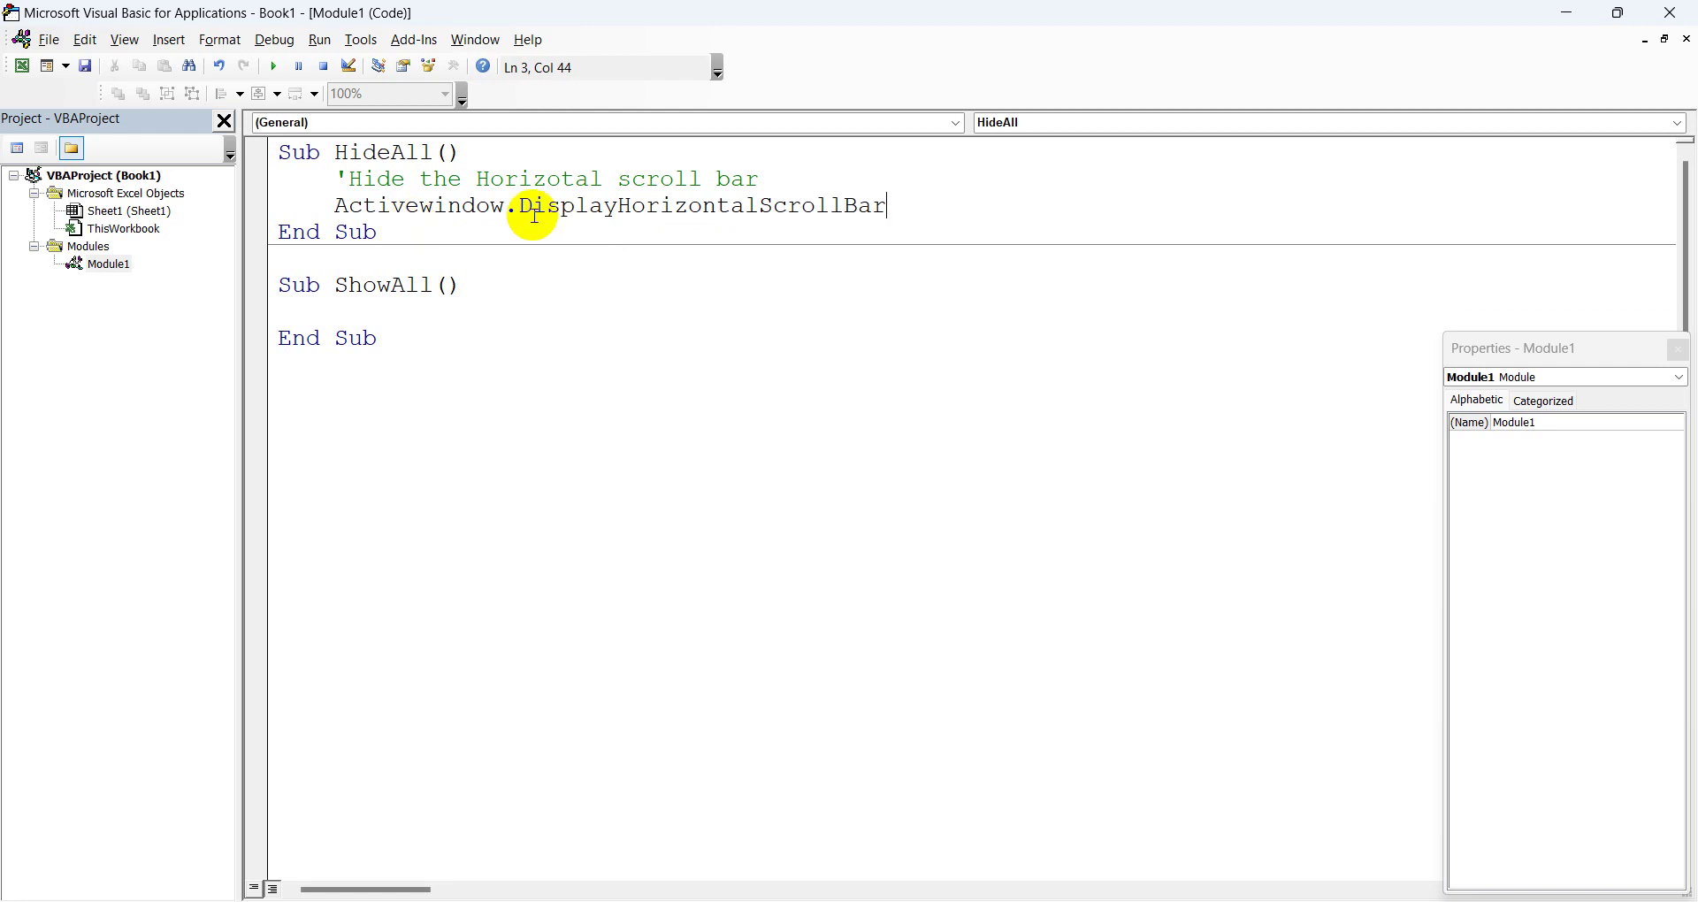
Step: Set DisplayHorizontalScrollBar = False and highlight the property name and value
left_click_drag(519, 205, 881, 212)
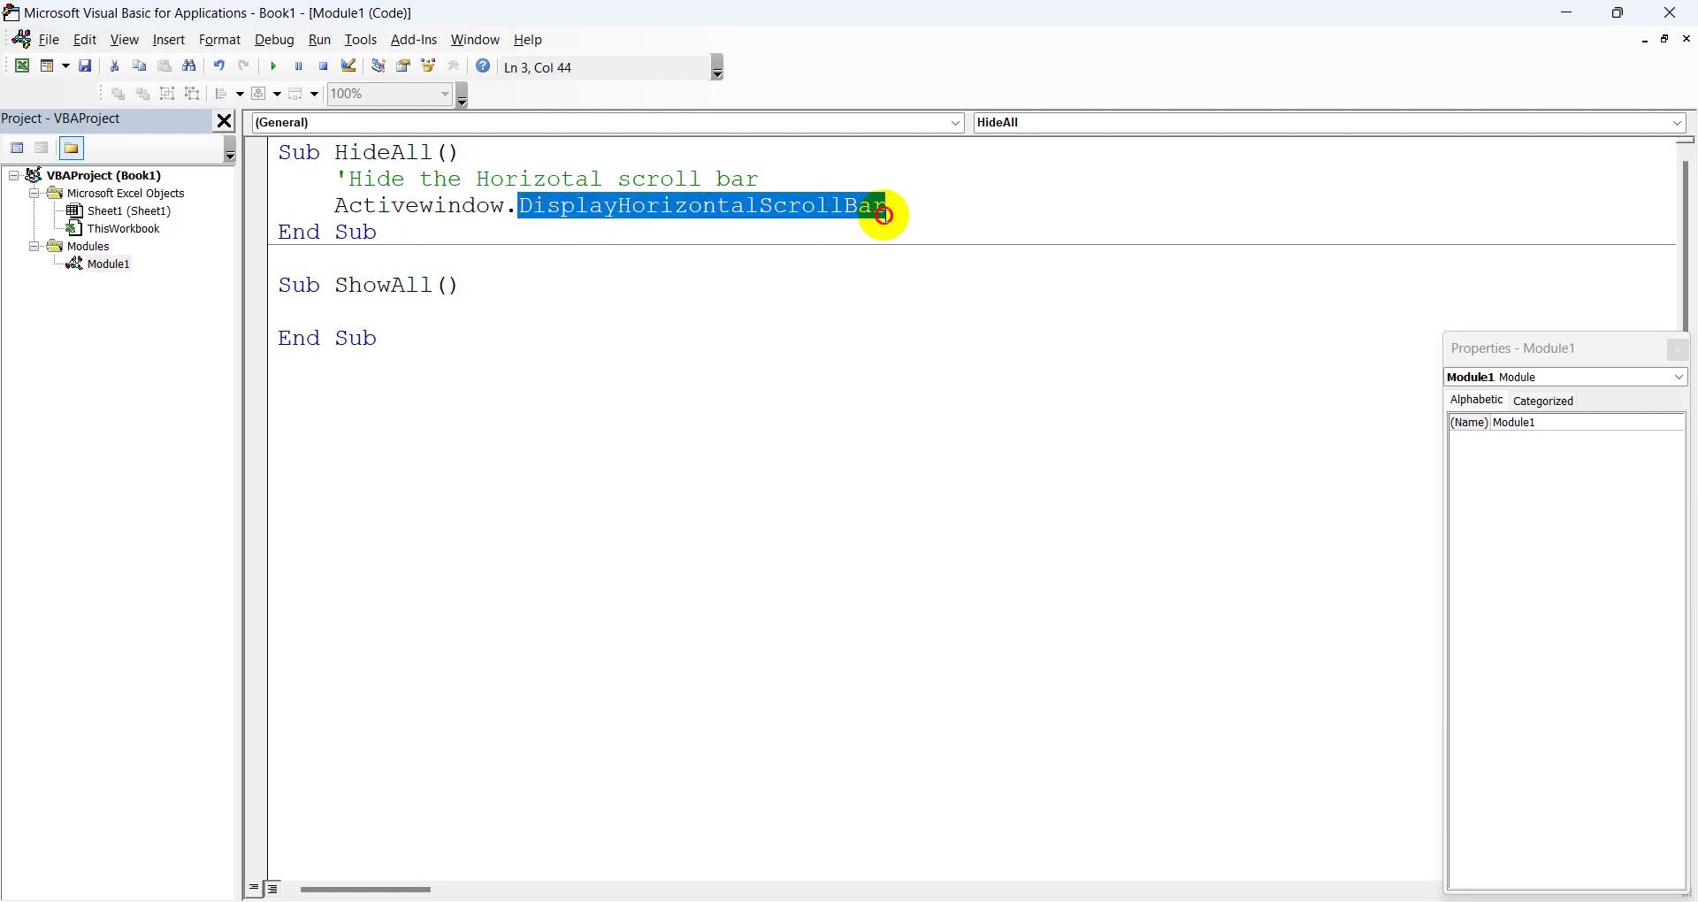
left_click(910, 211)
type("=")
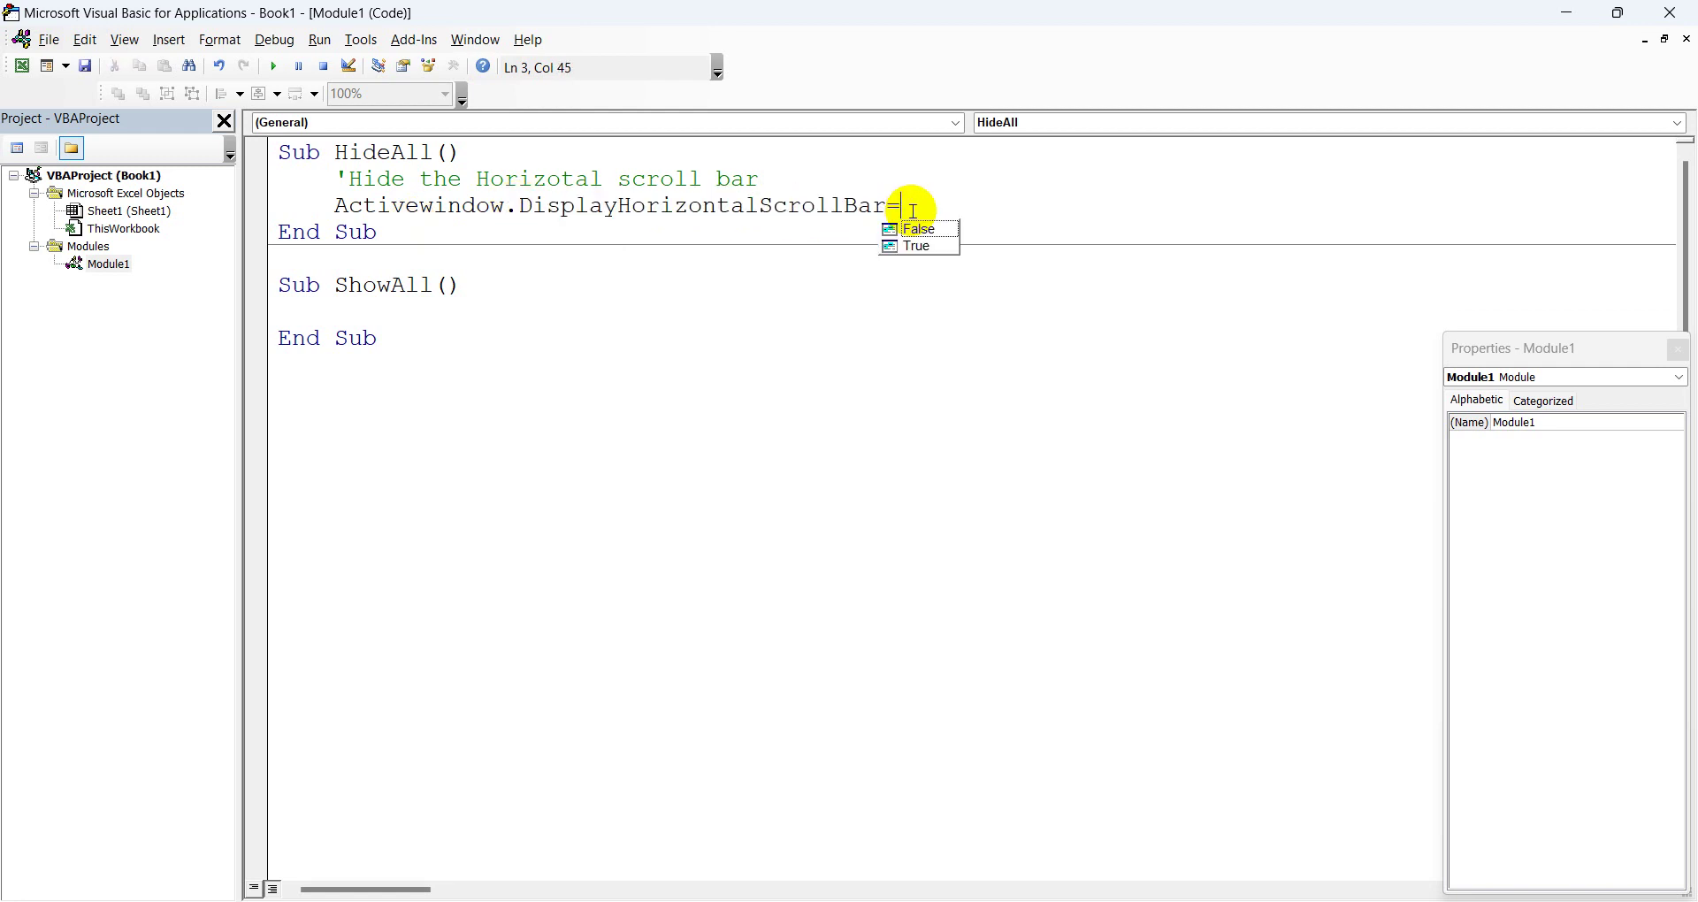
type("f")
key("Tab")
left_click(982, 248)
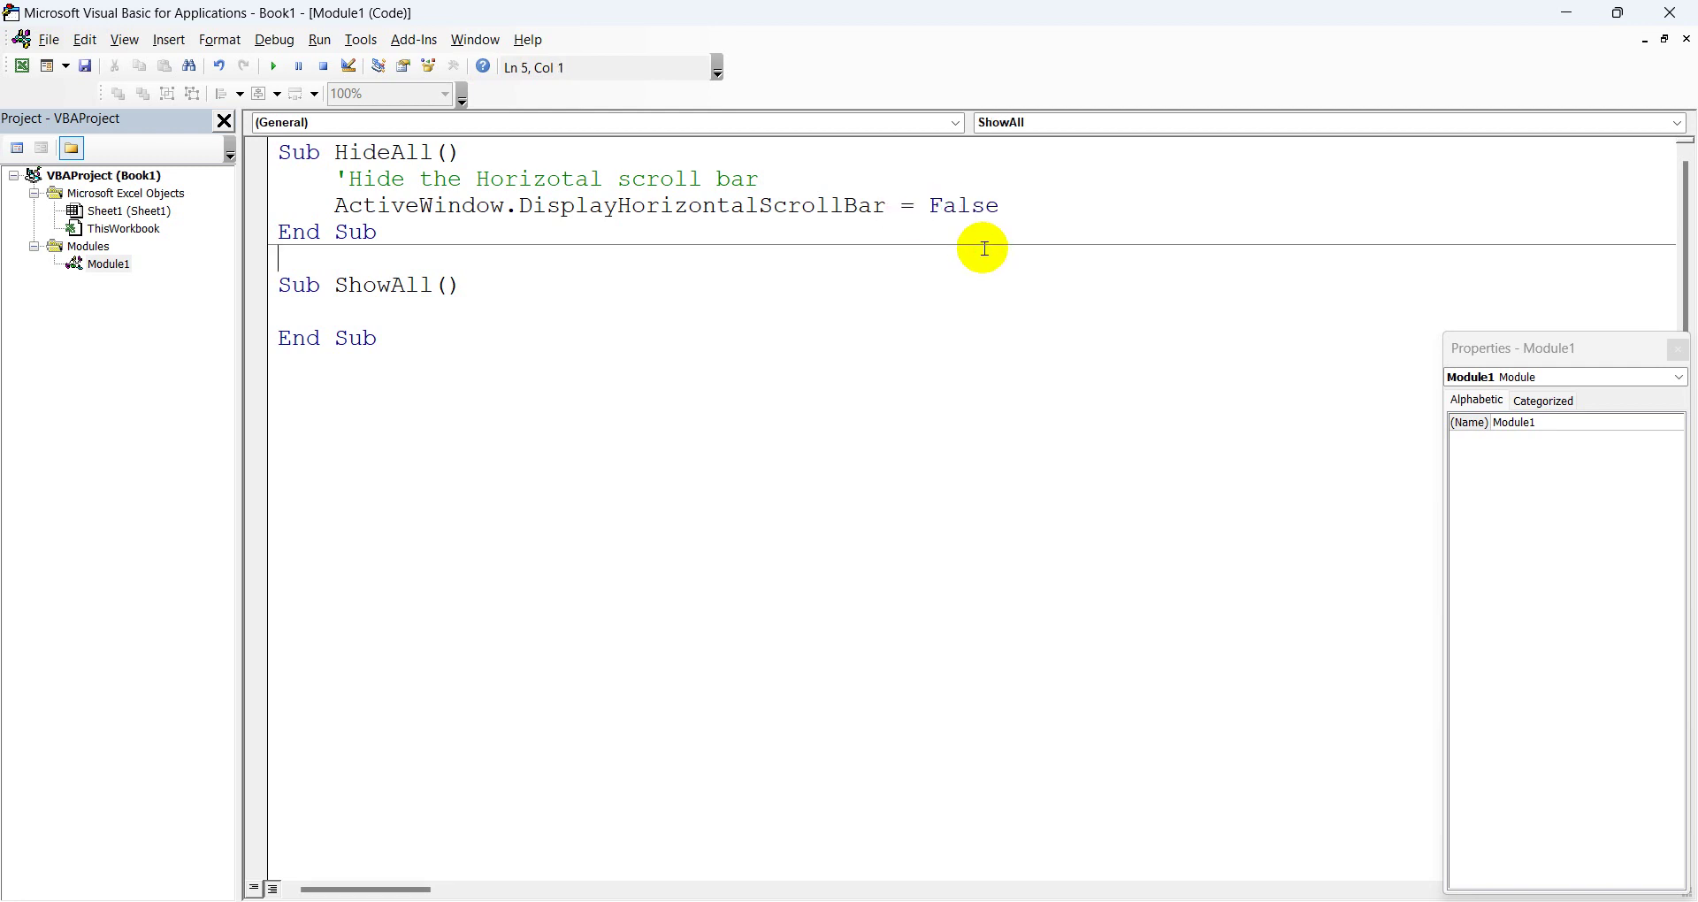
left_click_drag(522, 207, 880, 206)
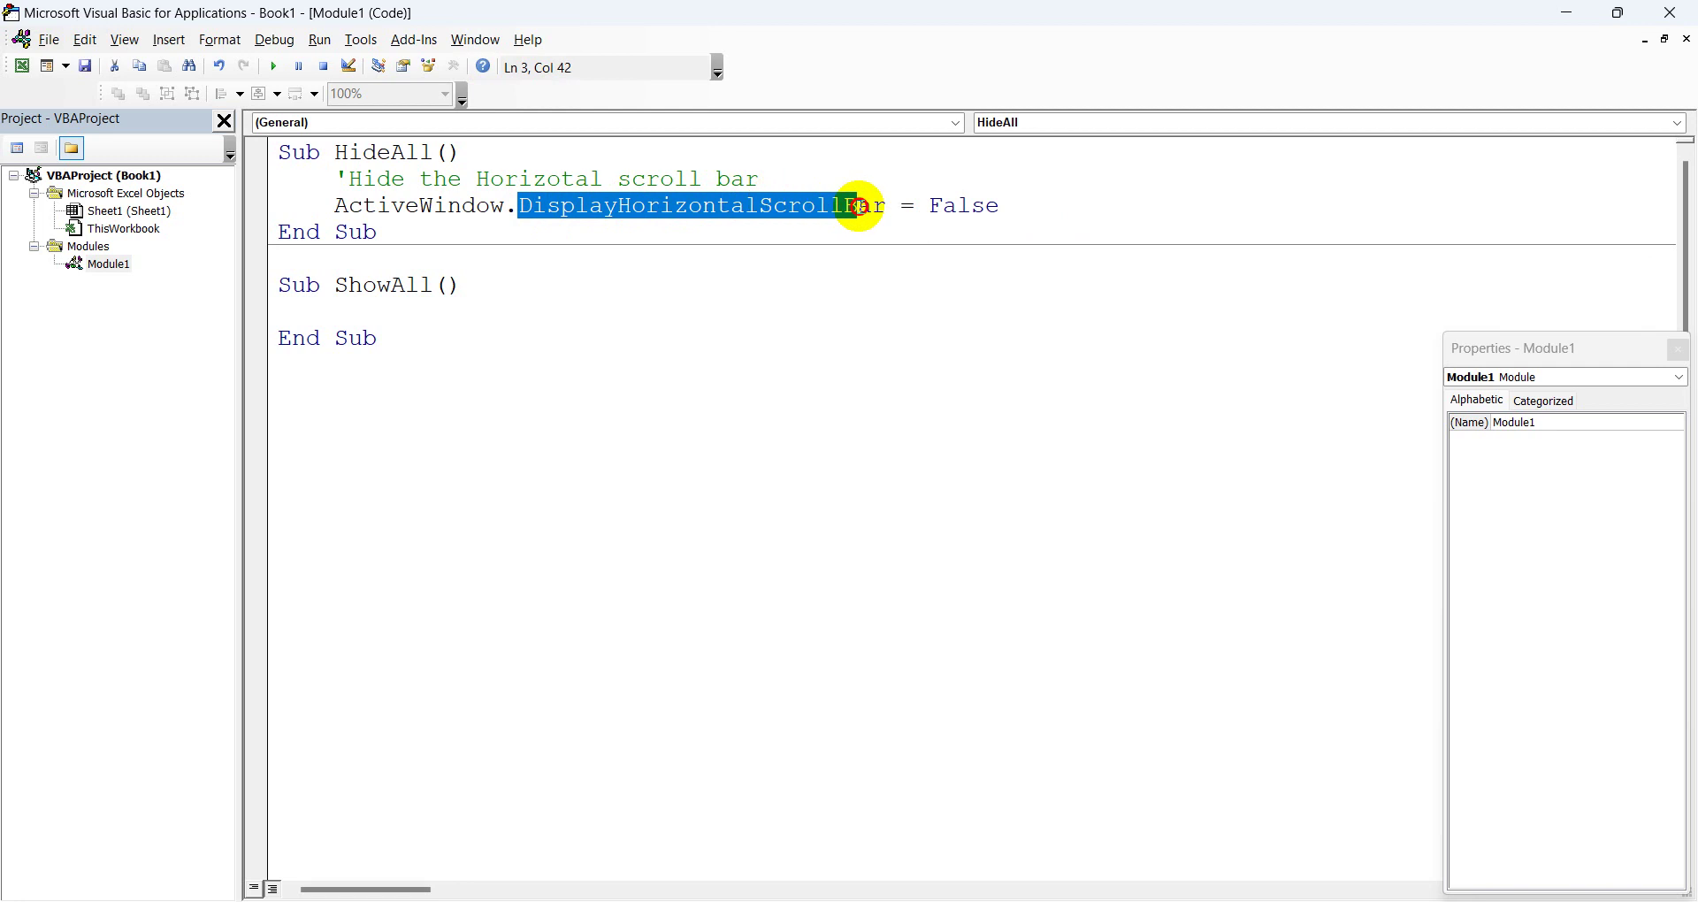
left_click(909, 205)
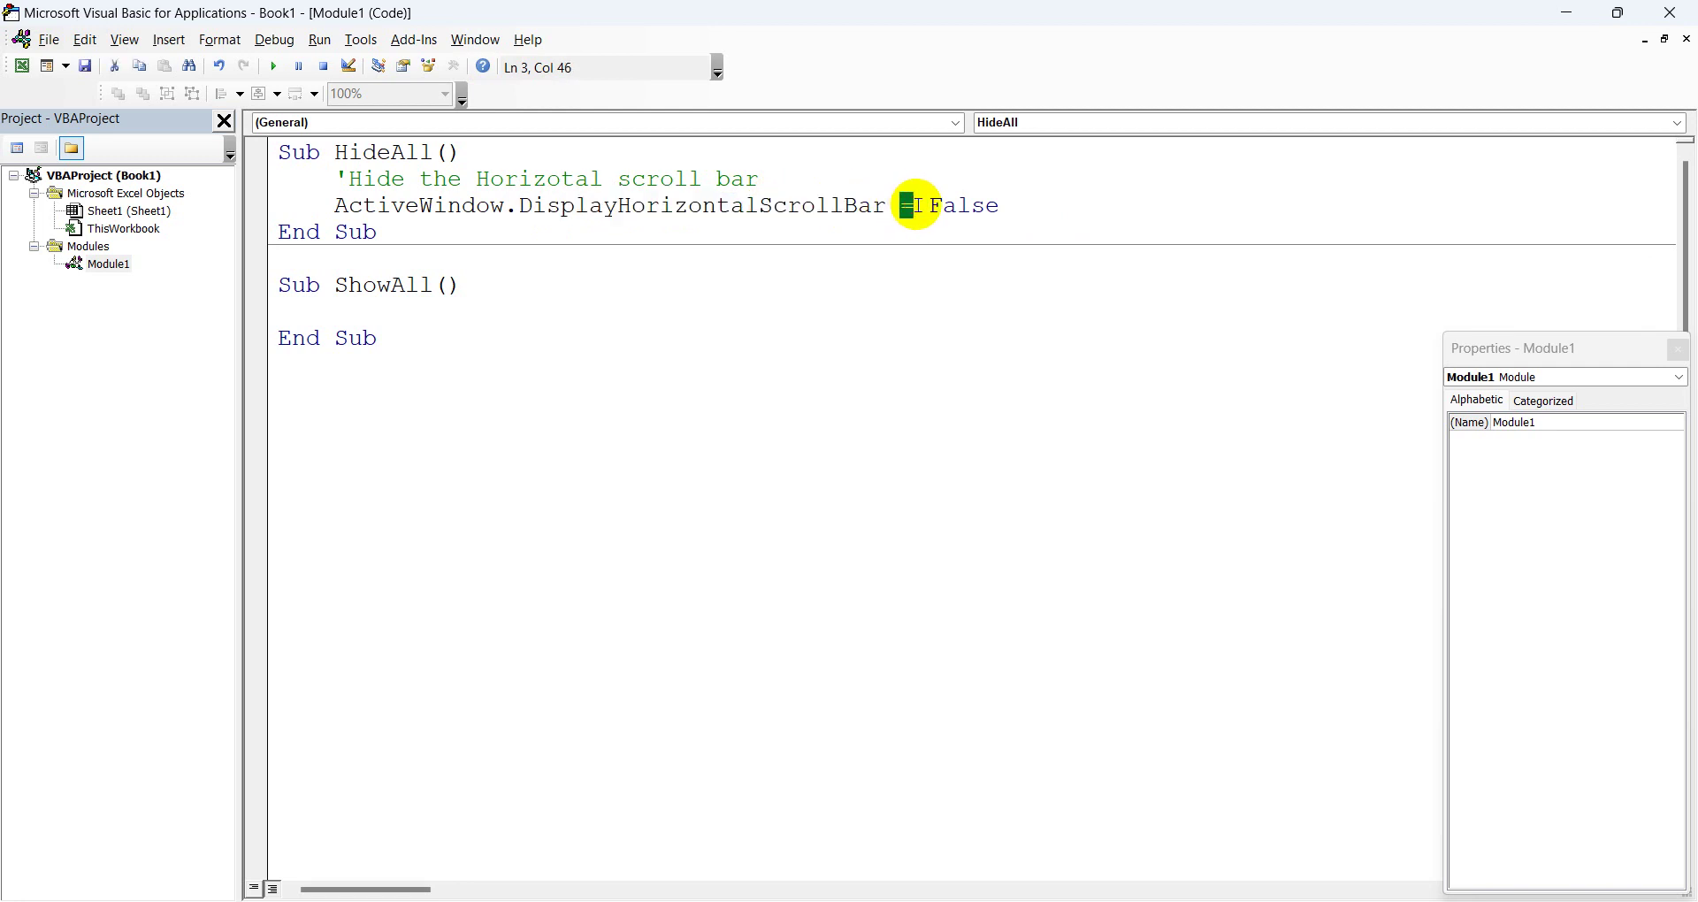
left_click_drag(930, 205, 999, 207)
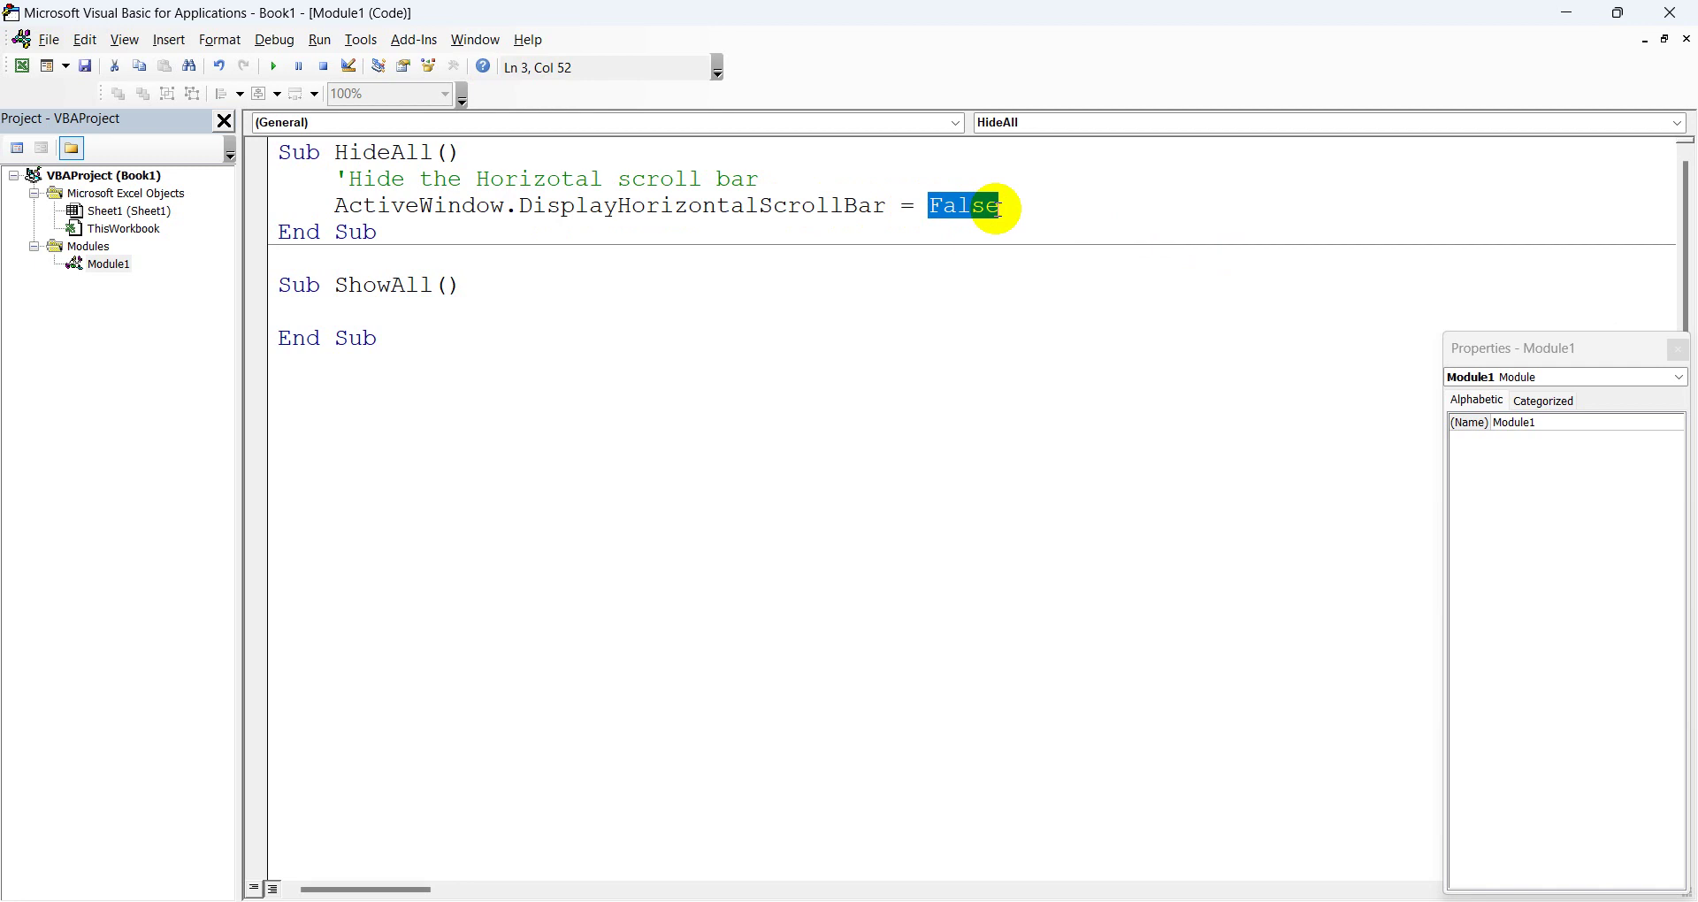
left_click(612, 288)
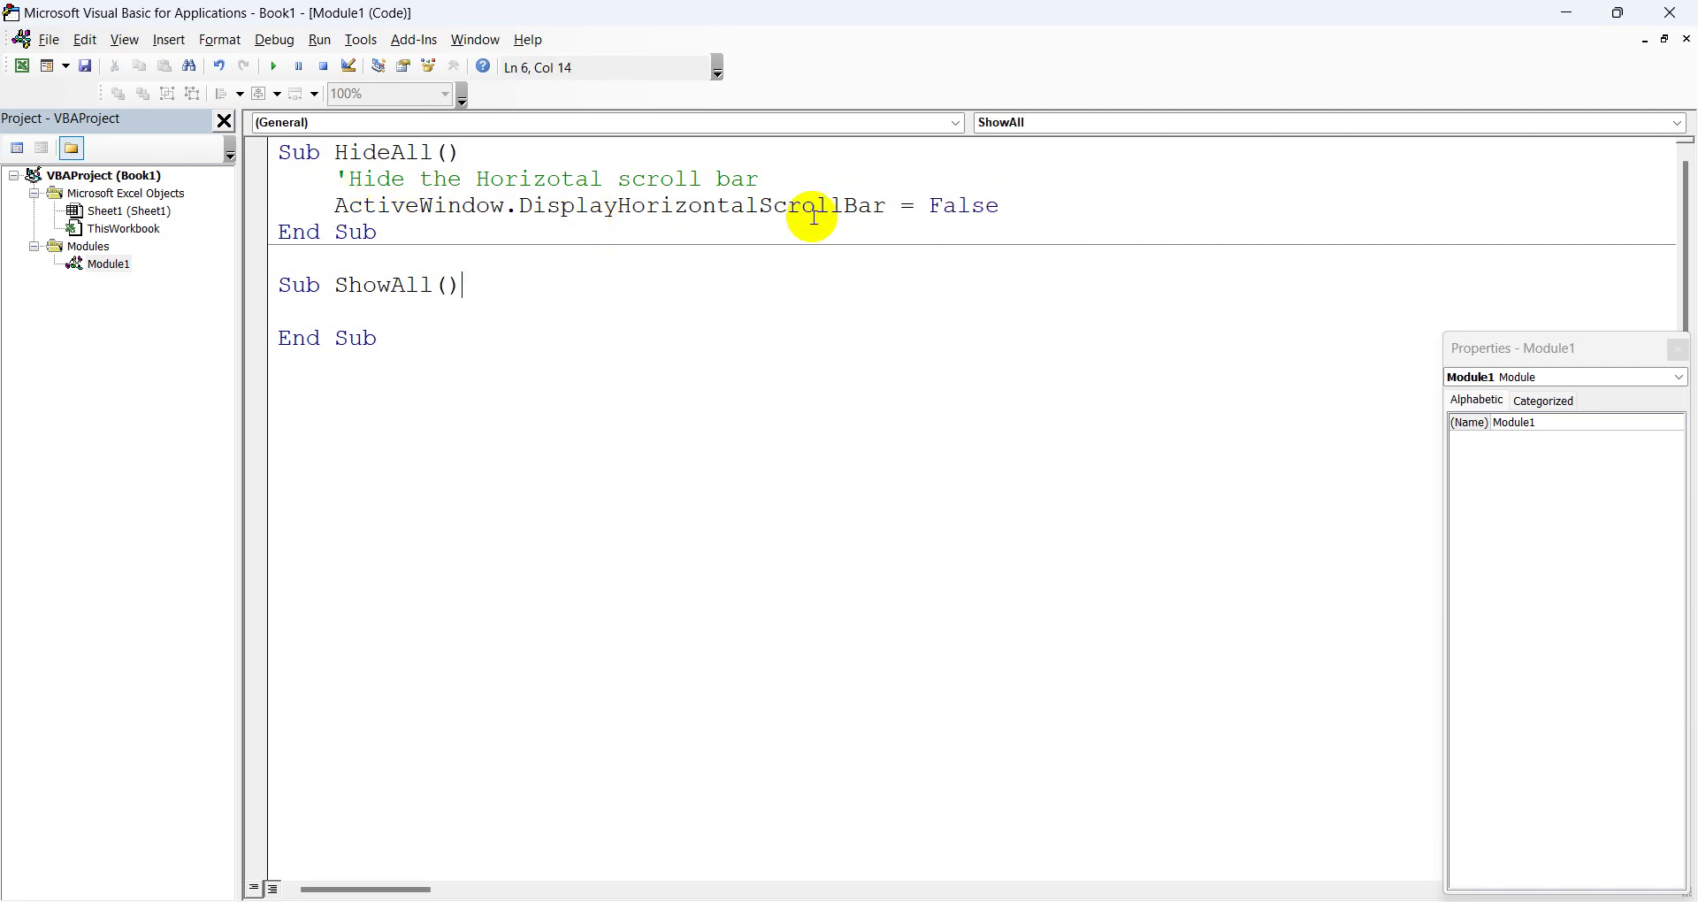
Step: Check the workbook, then return to HideAll and add a blank line after the False statement
left_click(1572, 12)
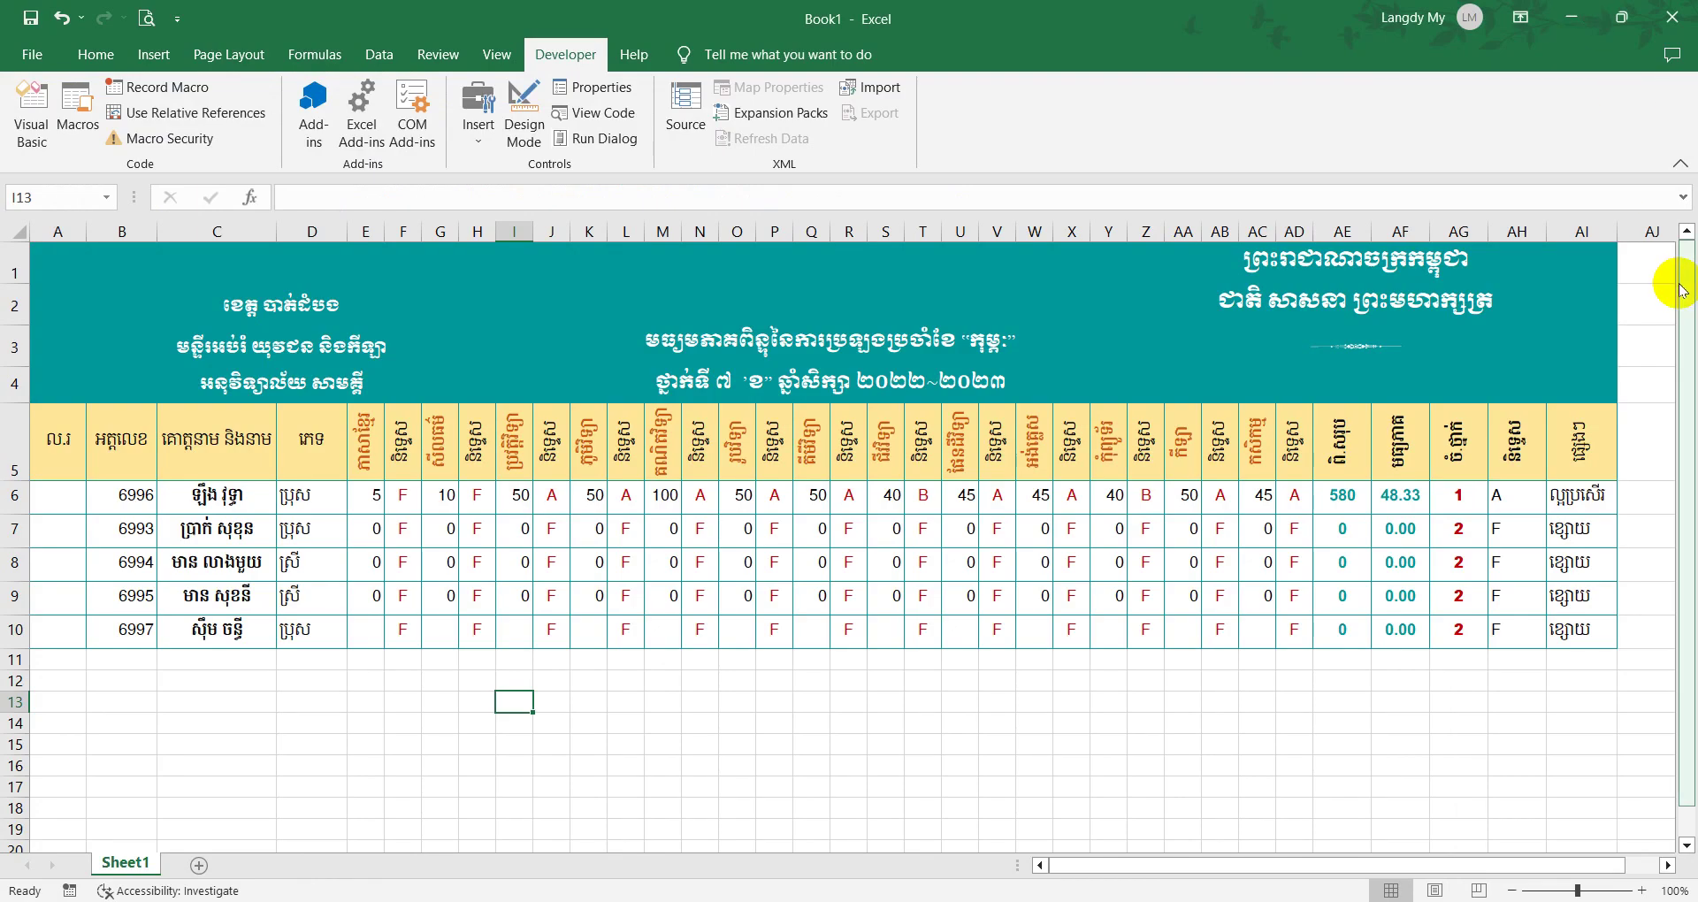
mouse_move(1682, 288)
left_mouse_down()
mouse_move(1687, 313)
mouse_move(1685, 278)
left_mouse_up()
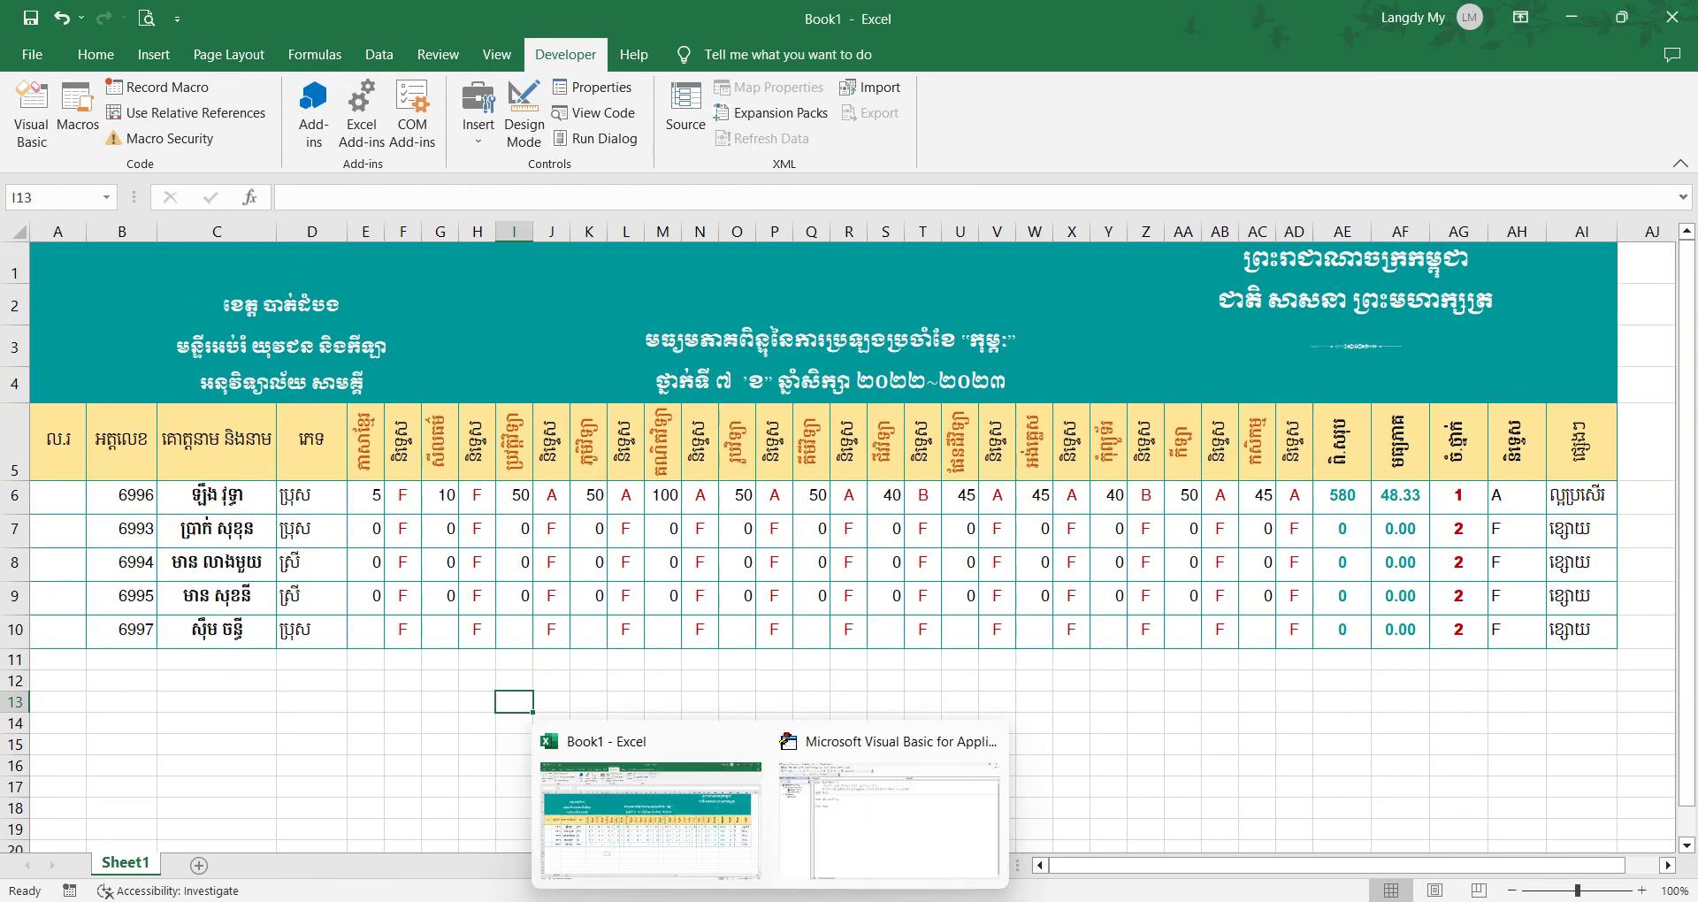
left_click(873, 821)
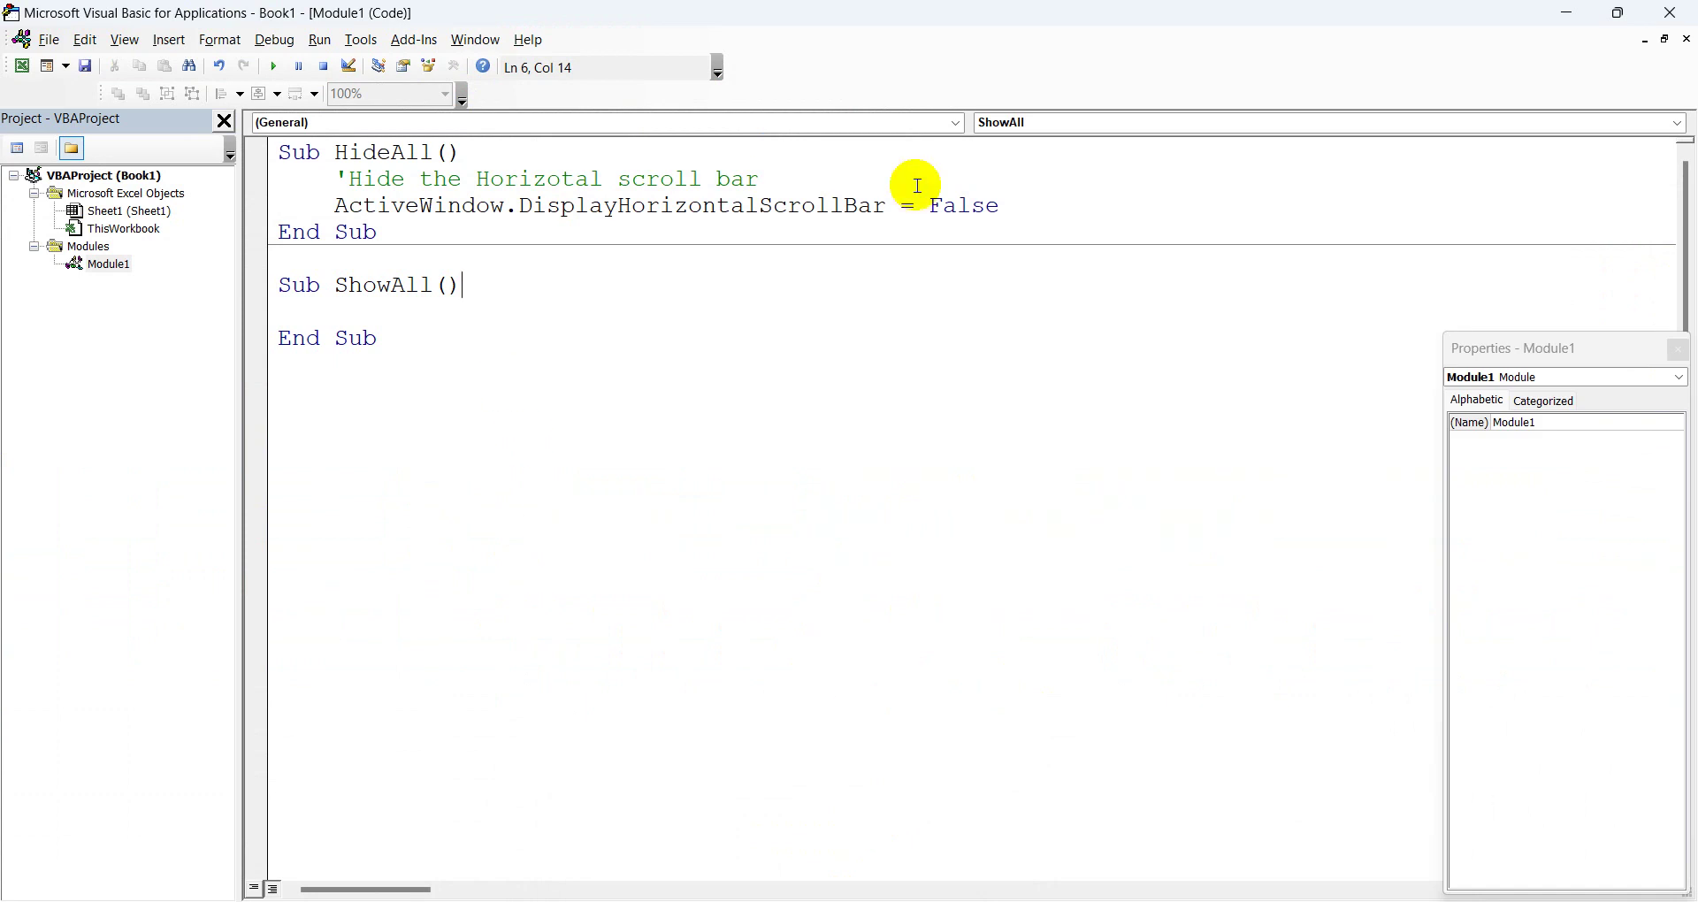
left_click(1006, 206)
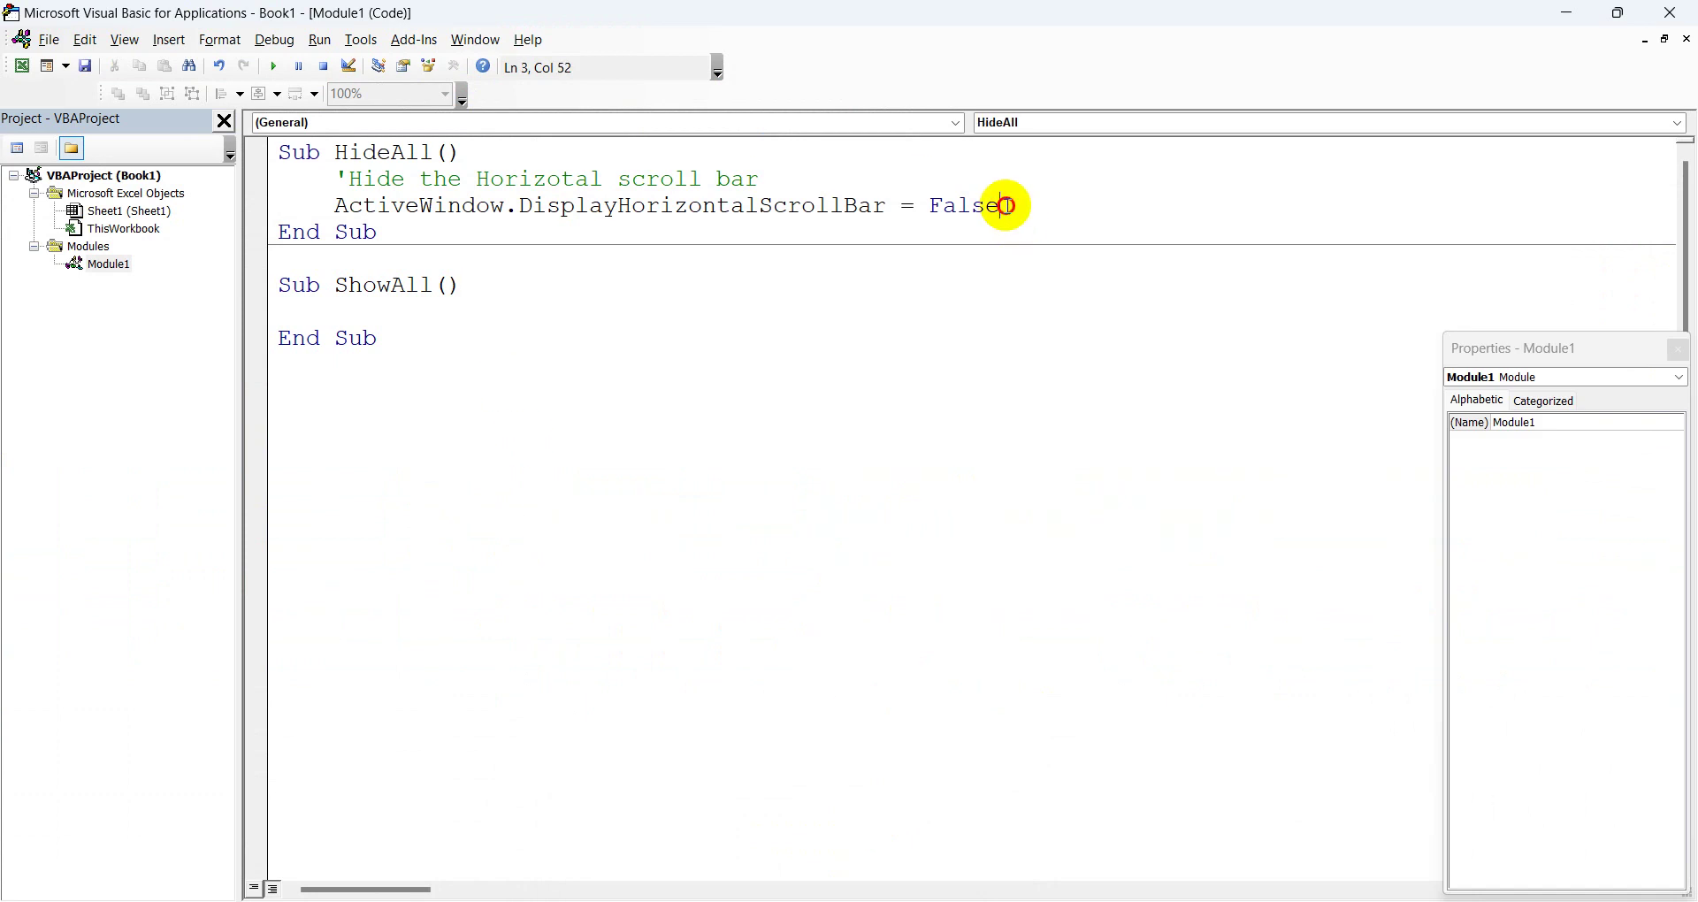
key("Return")
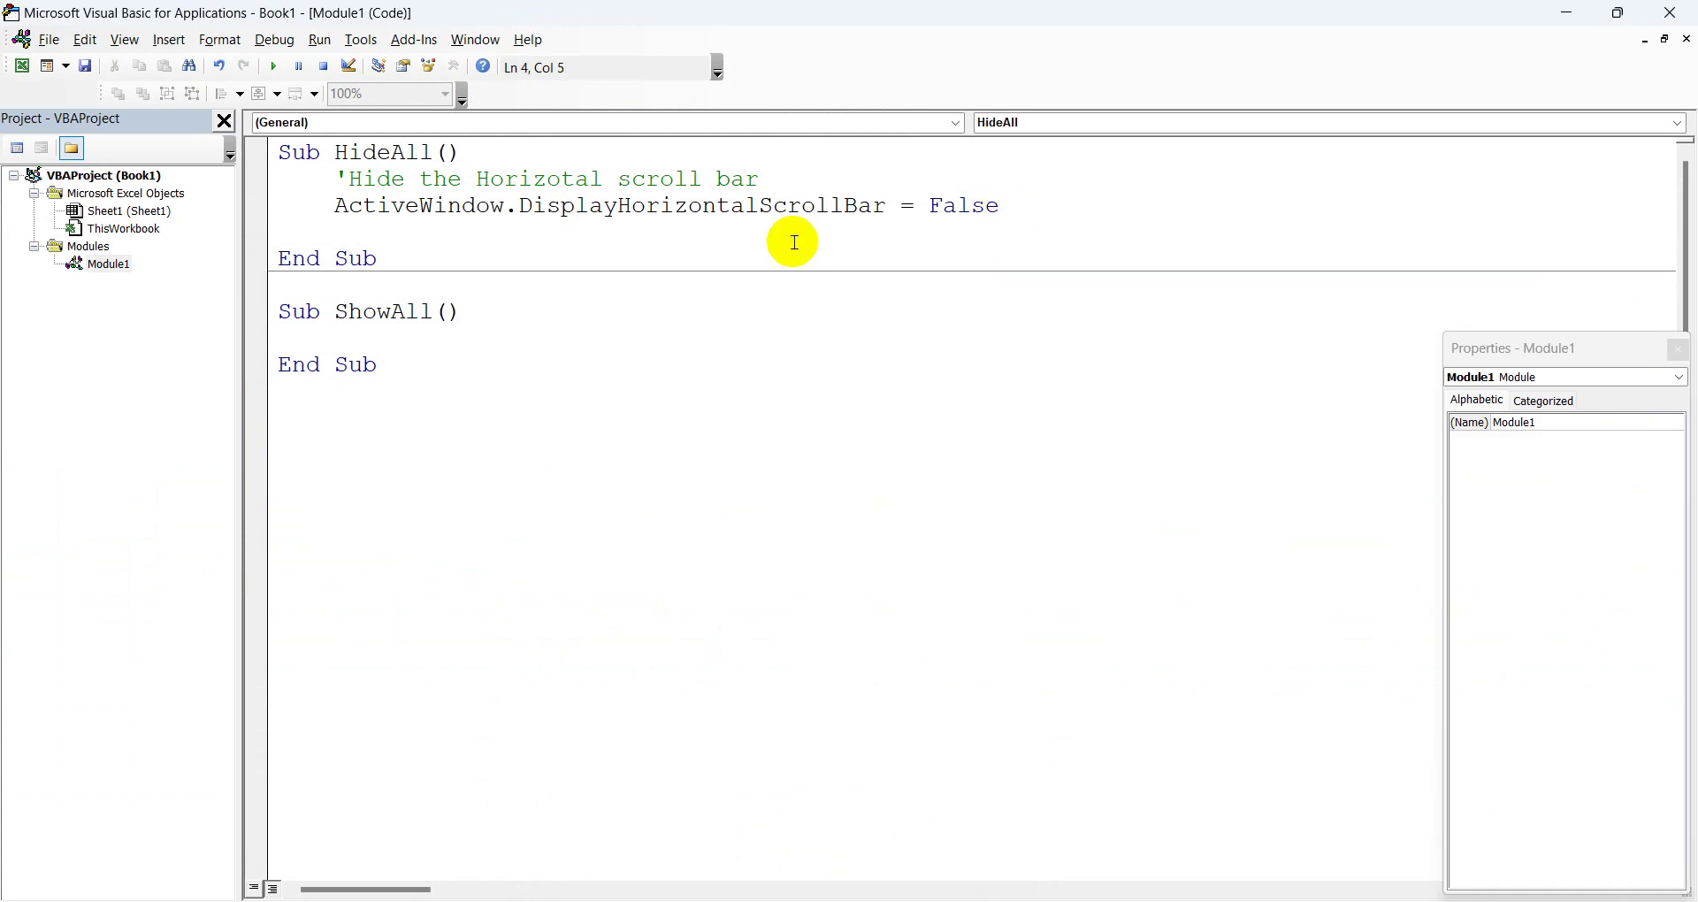
Step: Add comment 'Hide the vertical scroll bar' and ActiveWindow.DisplayVerticalScrollBar = False to HideAll
key("Return")
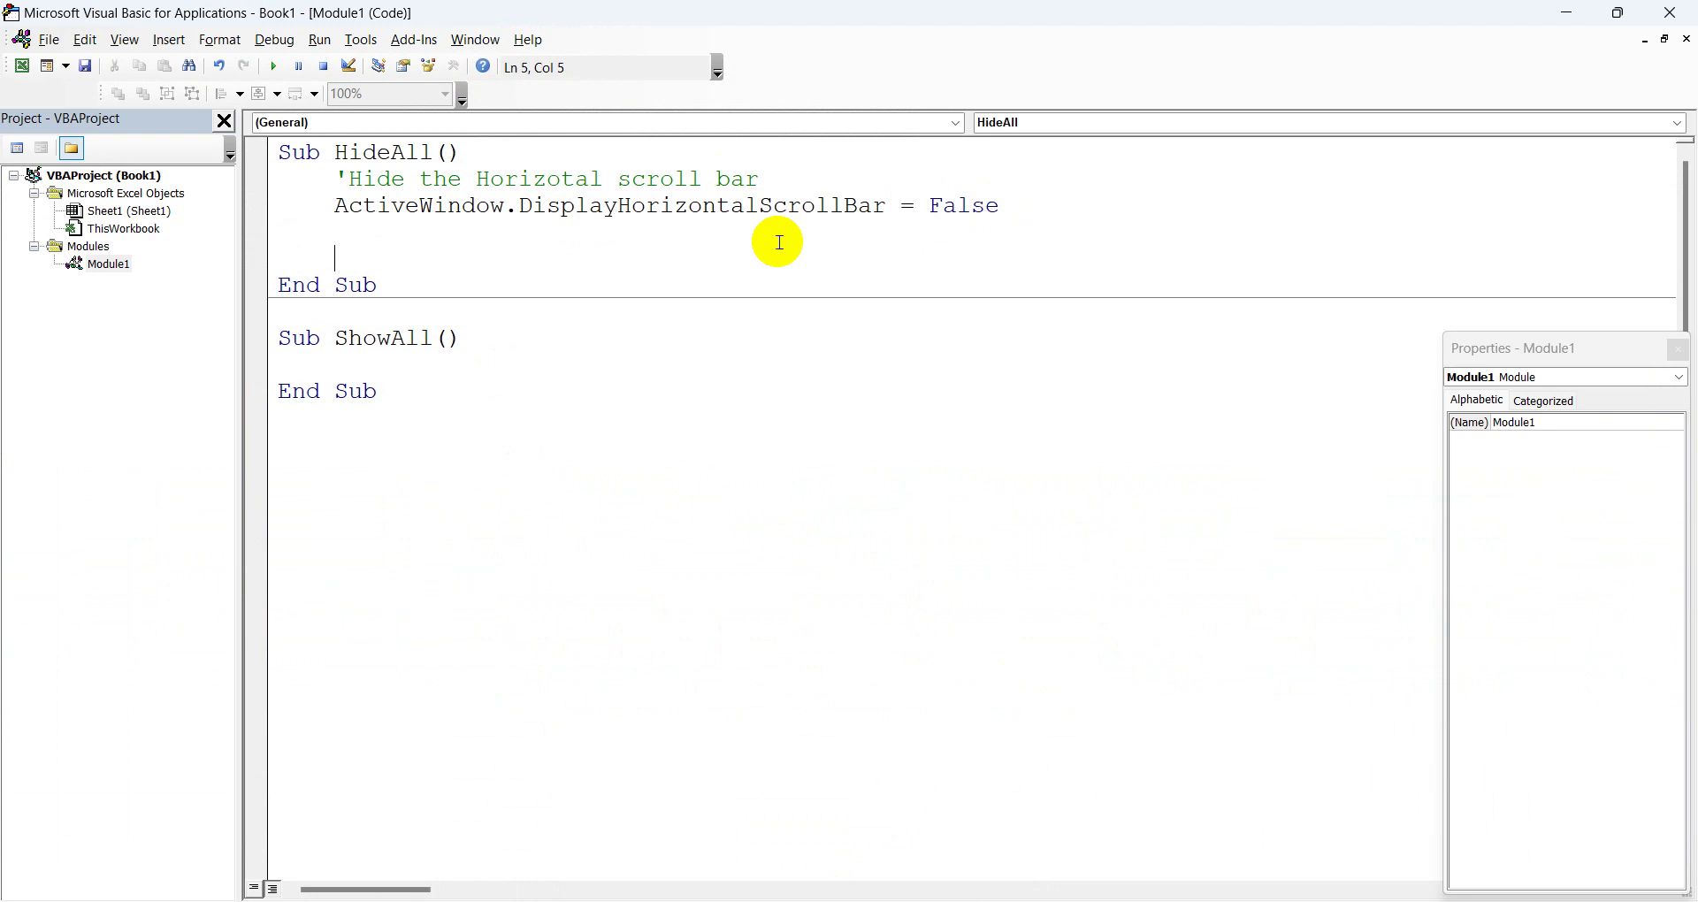
type("'Hi")
type("de th")
type("e vertic")
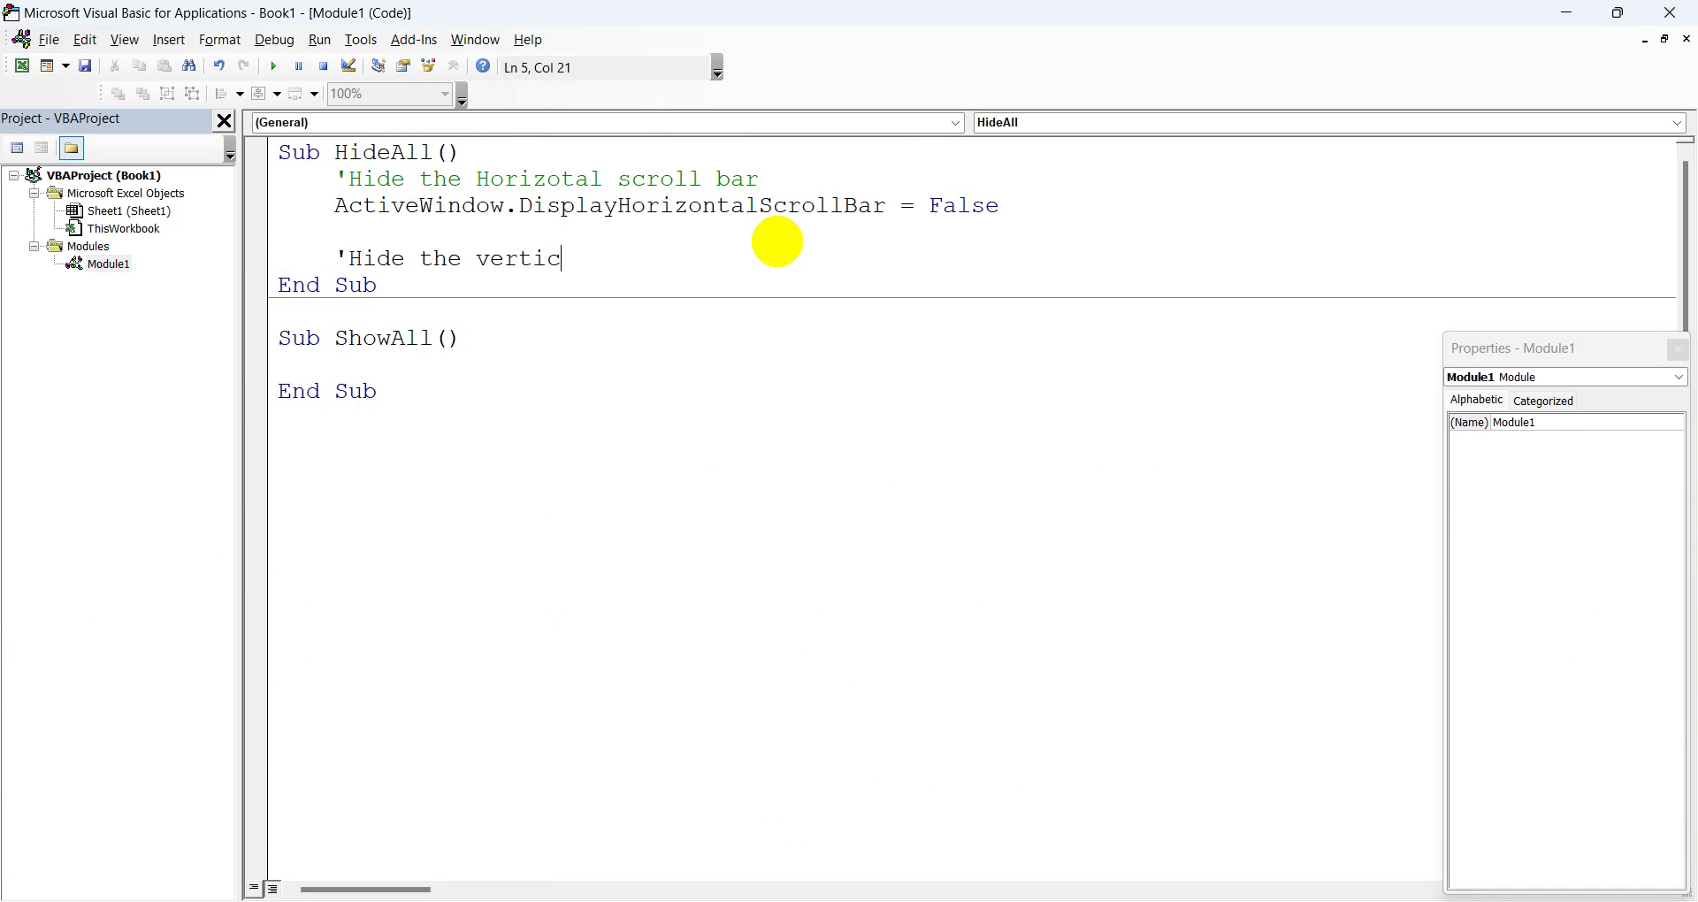
type("al scrol")
type("l bar")
key("Return")
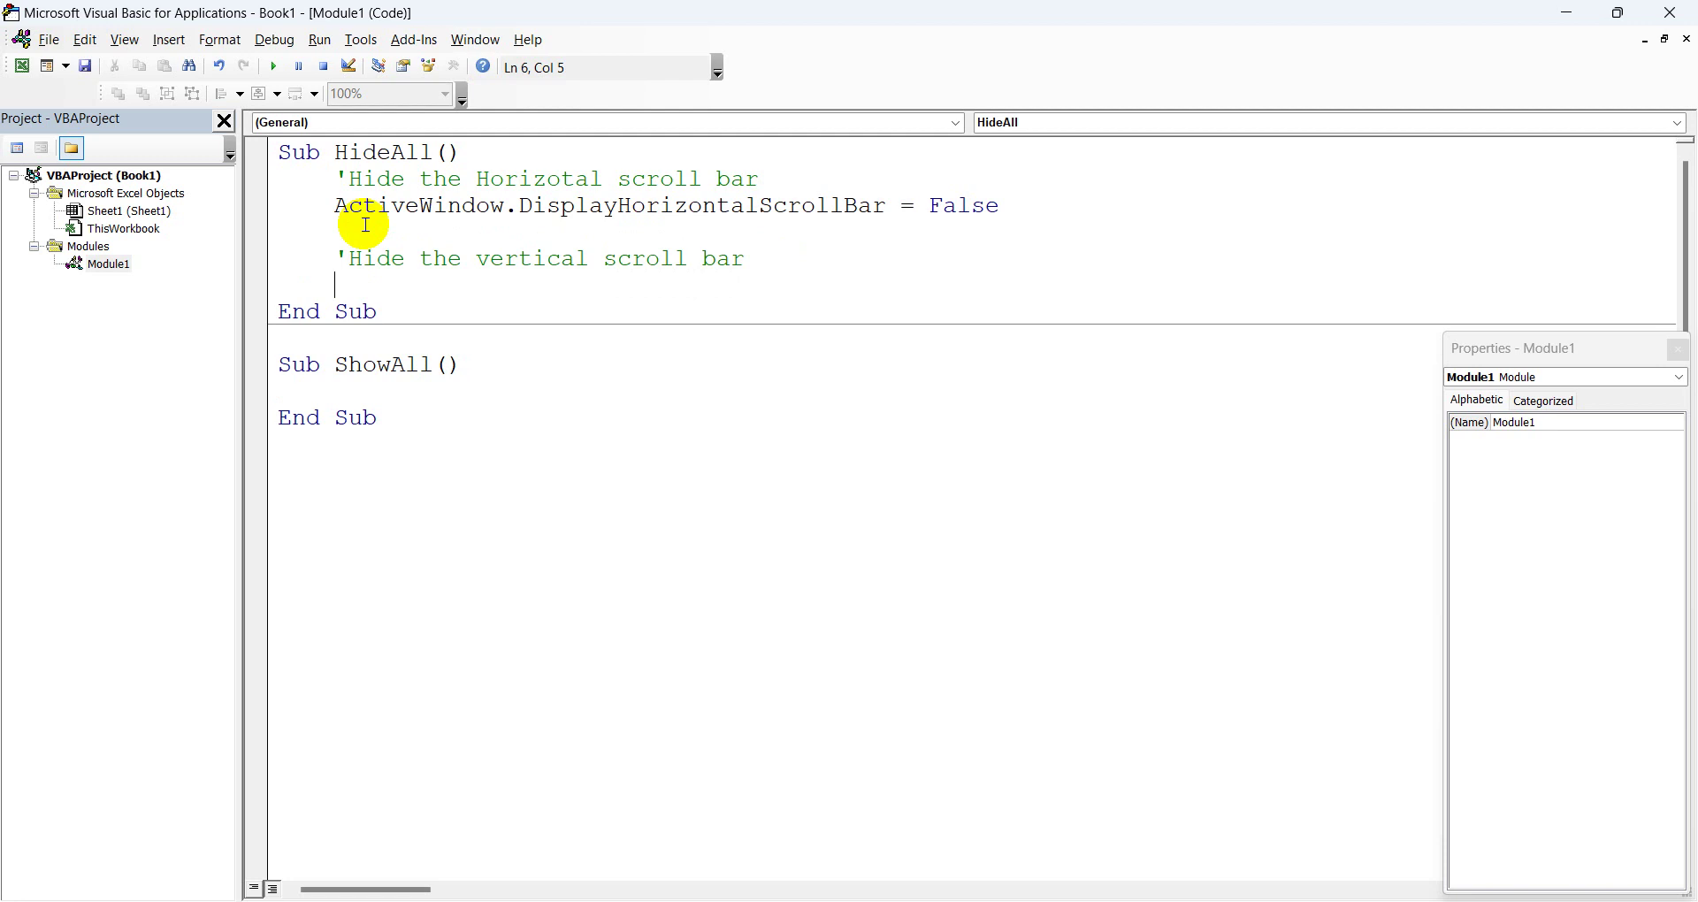
type("activewi")
type("ndow.disp")
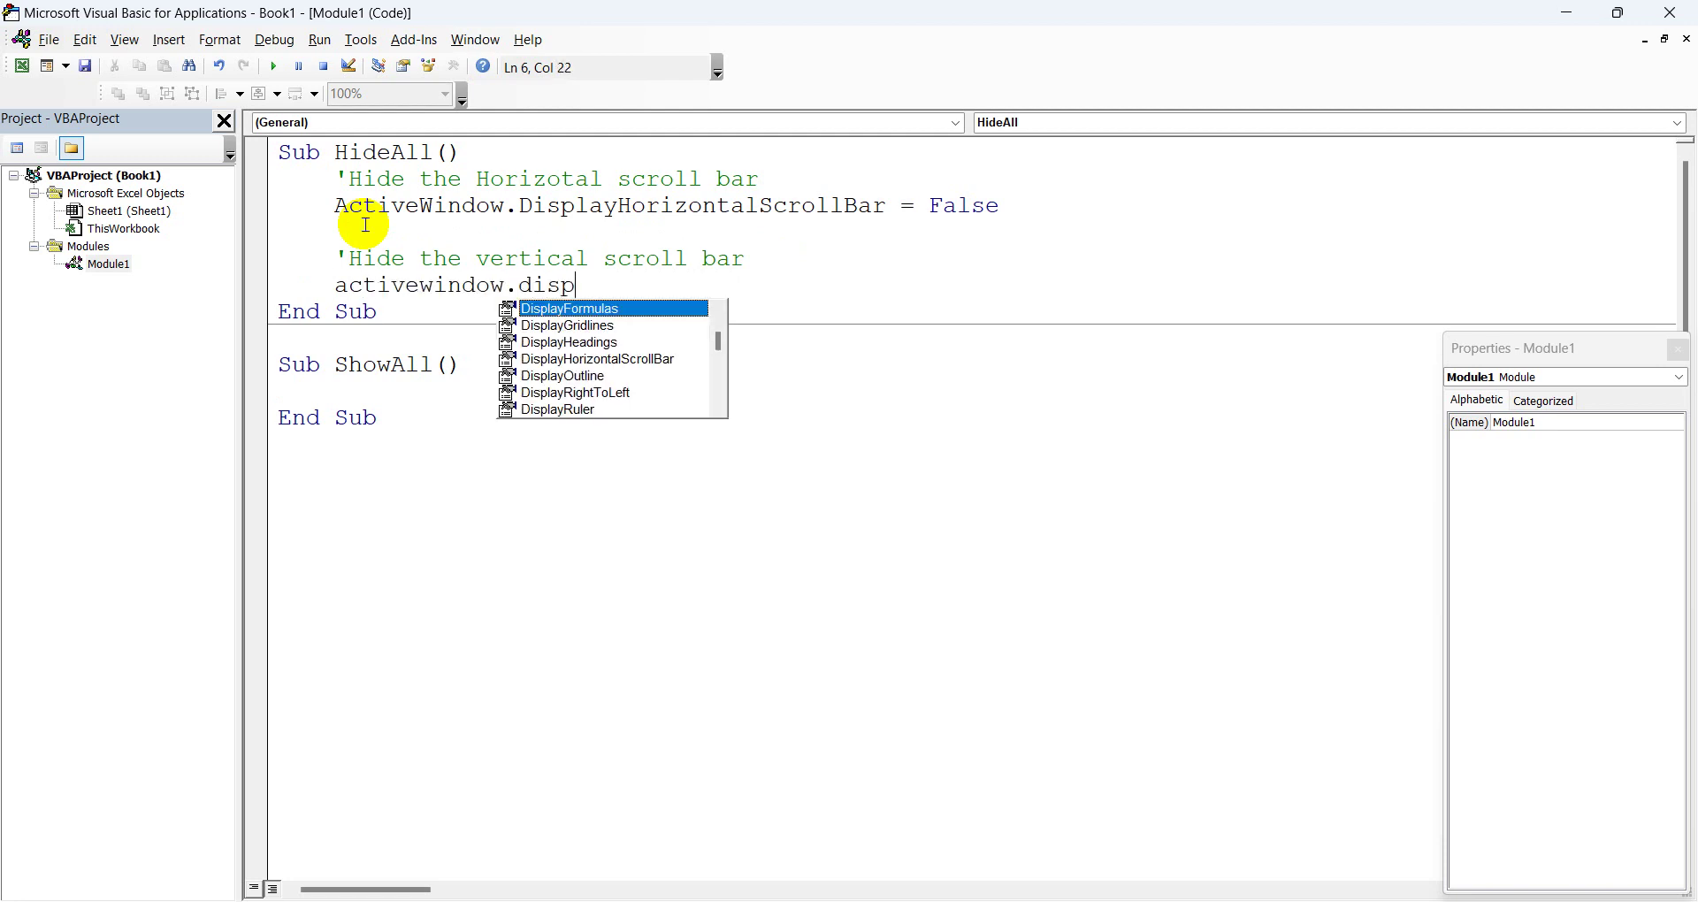
type("layve")
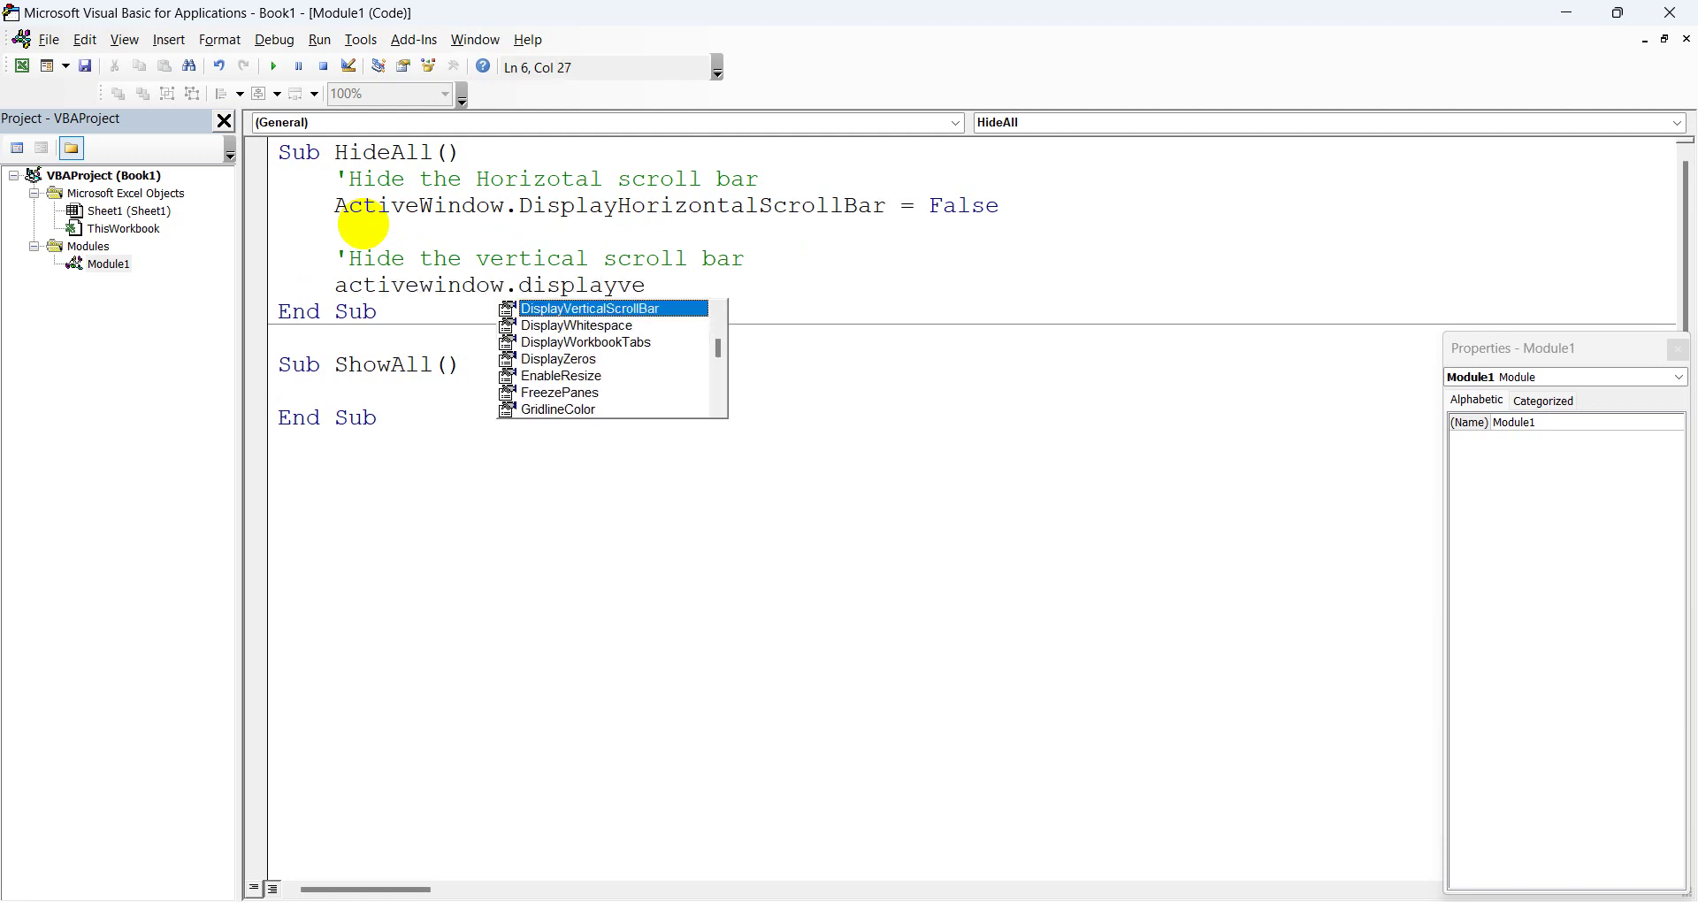
key("Tab")
type("f")
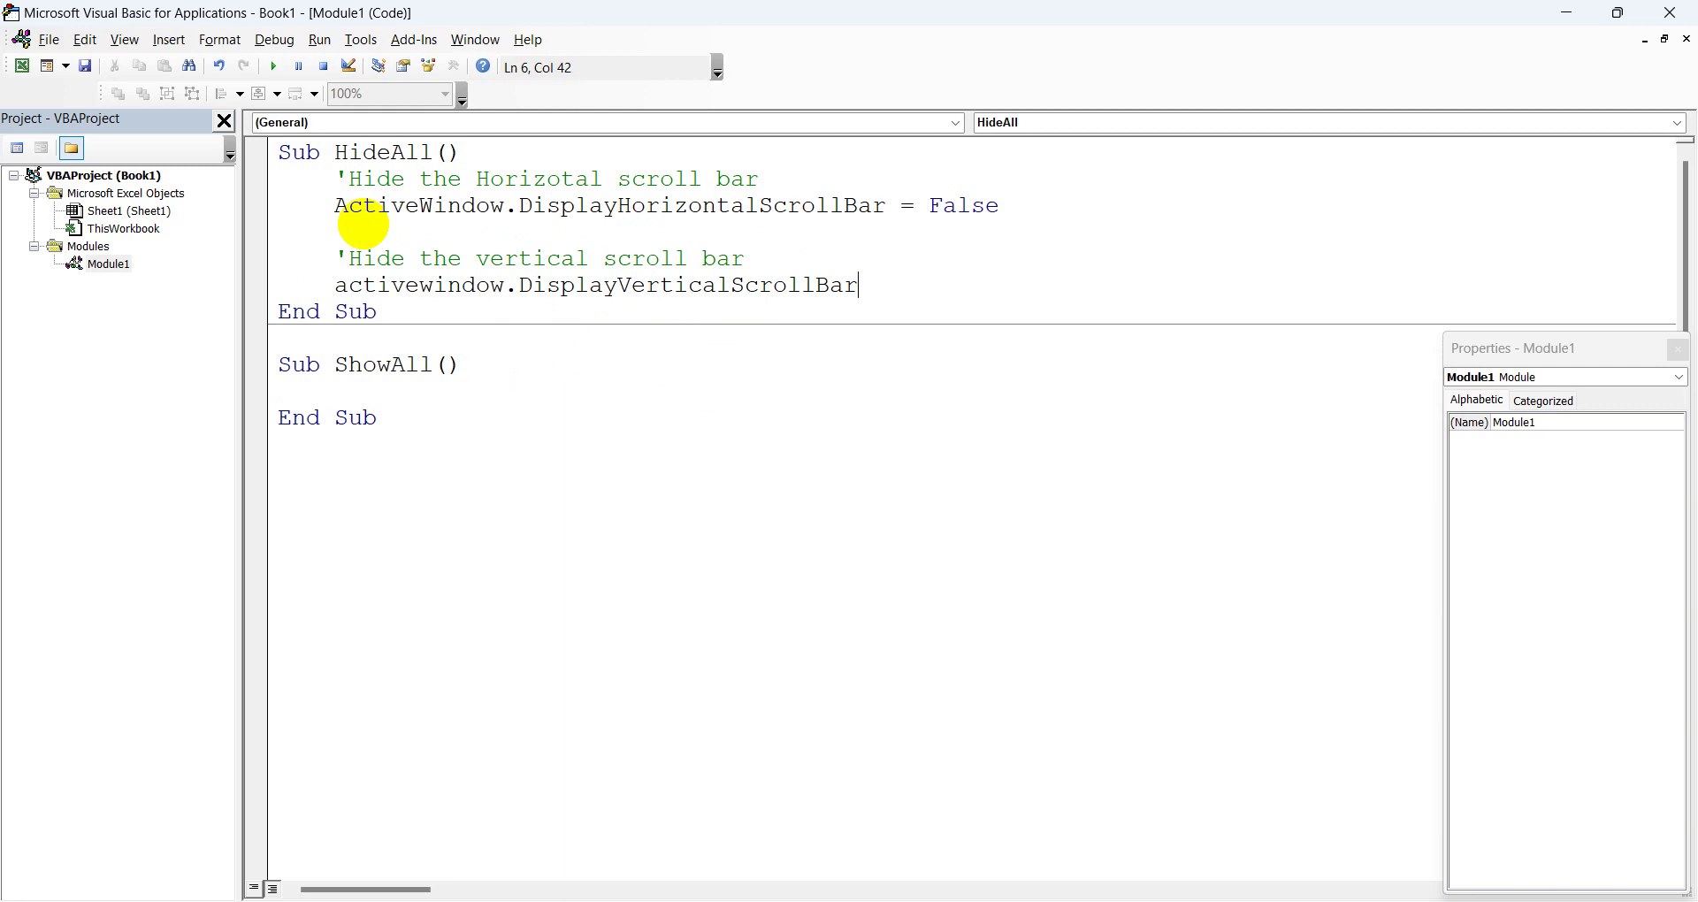
type("=f")
key("Return")
key("BackSpace")
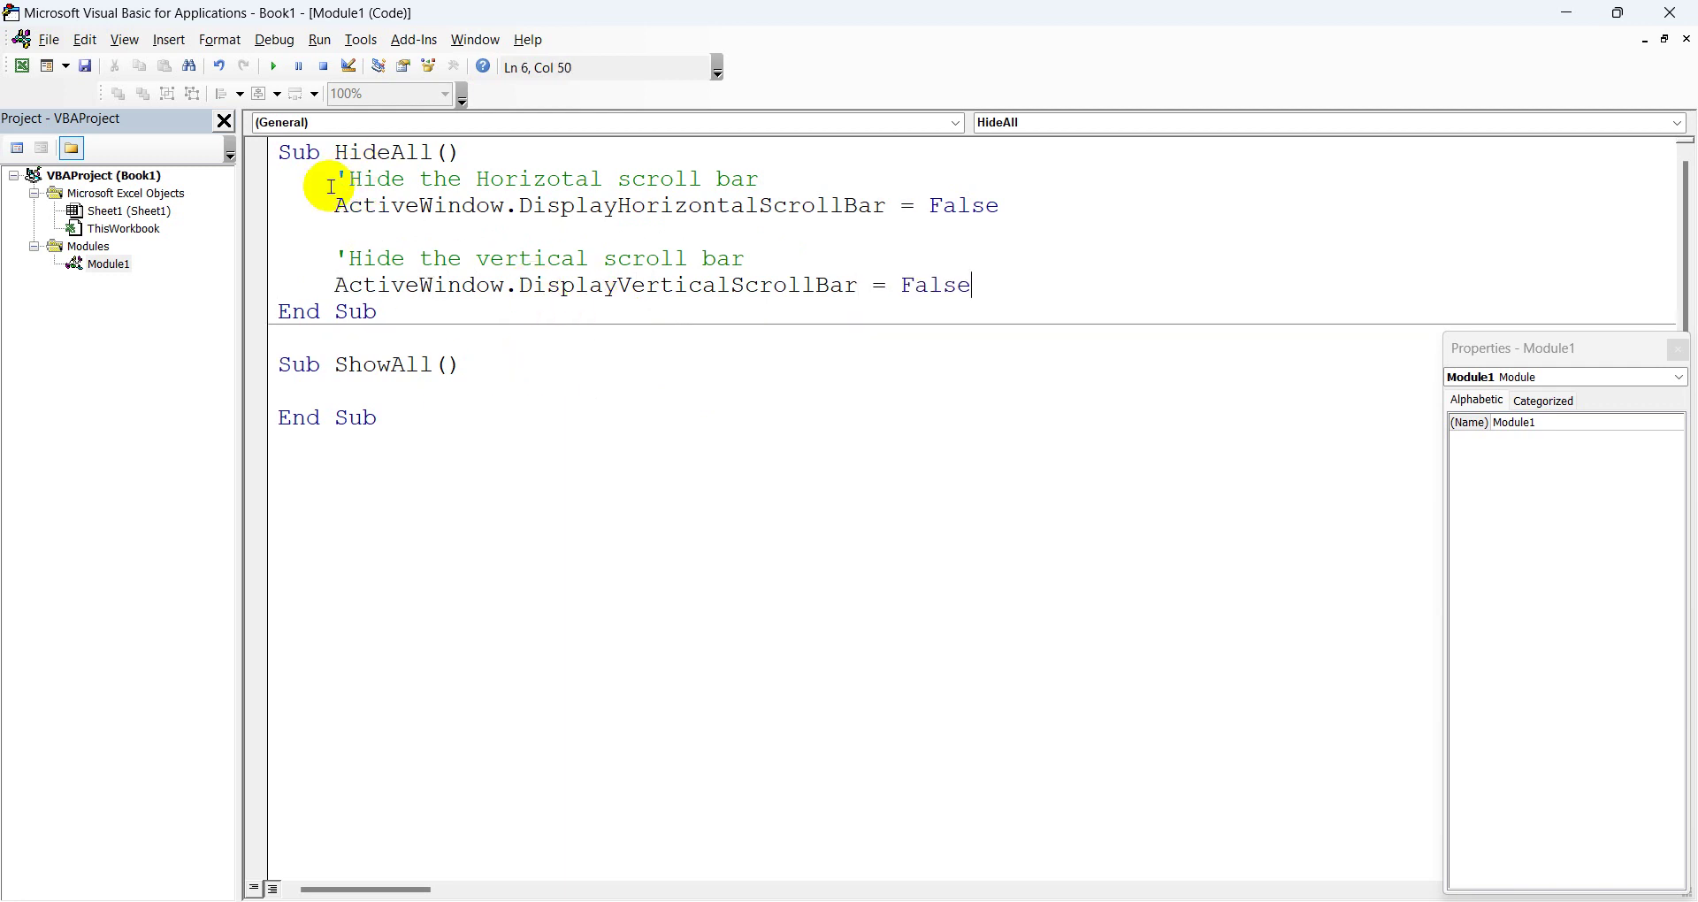
left_click_drag(329, 205, 994, 208)
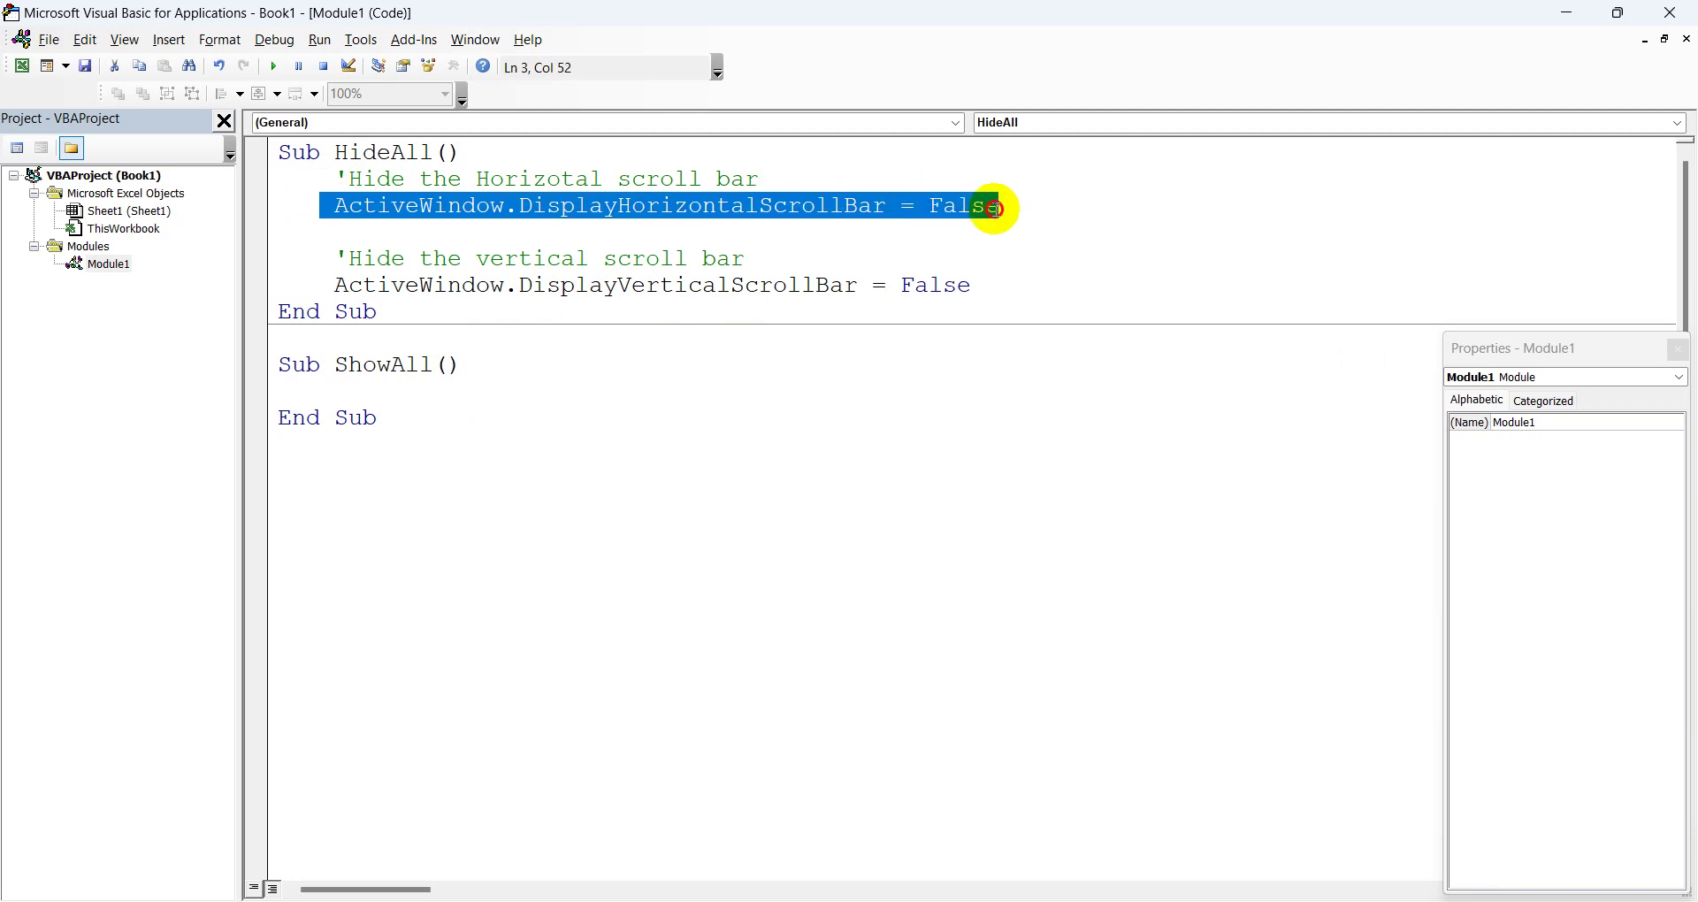
left_click(406, 383)
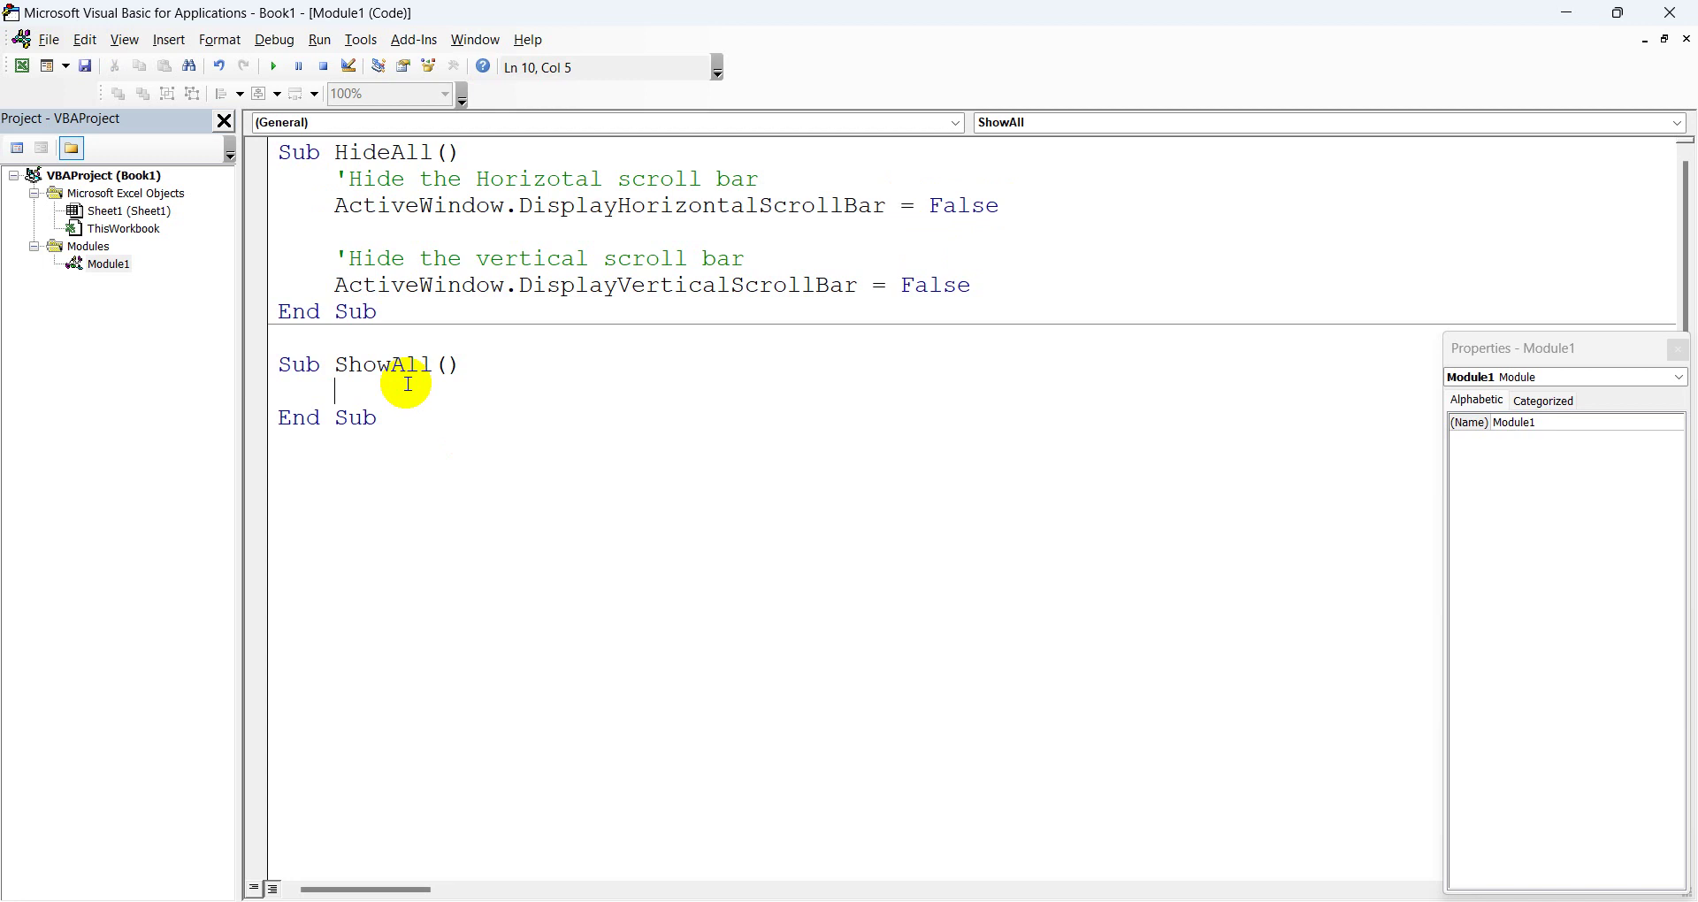
Step: In ShowAll, add comment 'Show the Horizotal scroll bar' and ActiveWindow.DisplayHorizontalScrollBar = True
type("'S")
type("how")
type(" the ")
type("Hod")
key("BackSpace")
key("BackSpace")
type("o")
type("rizotal")
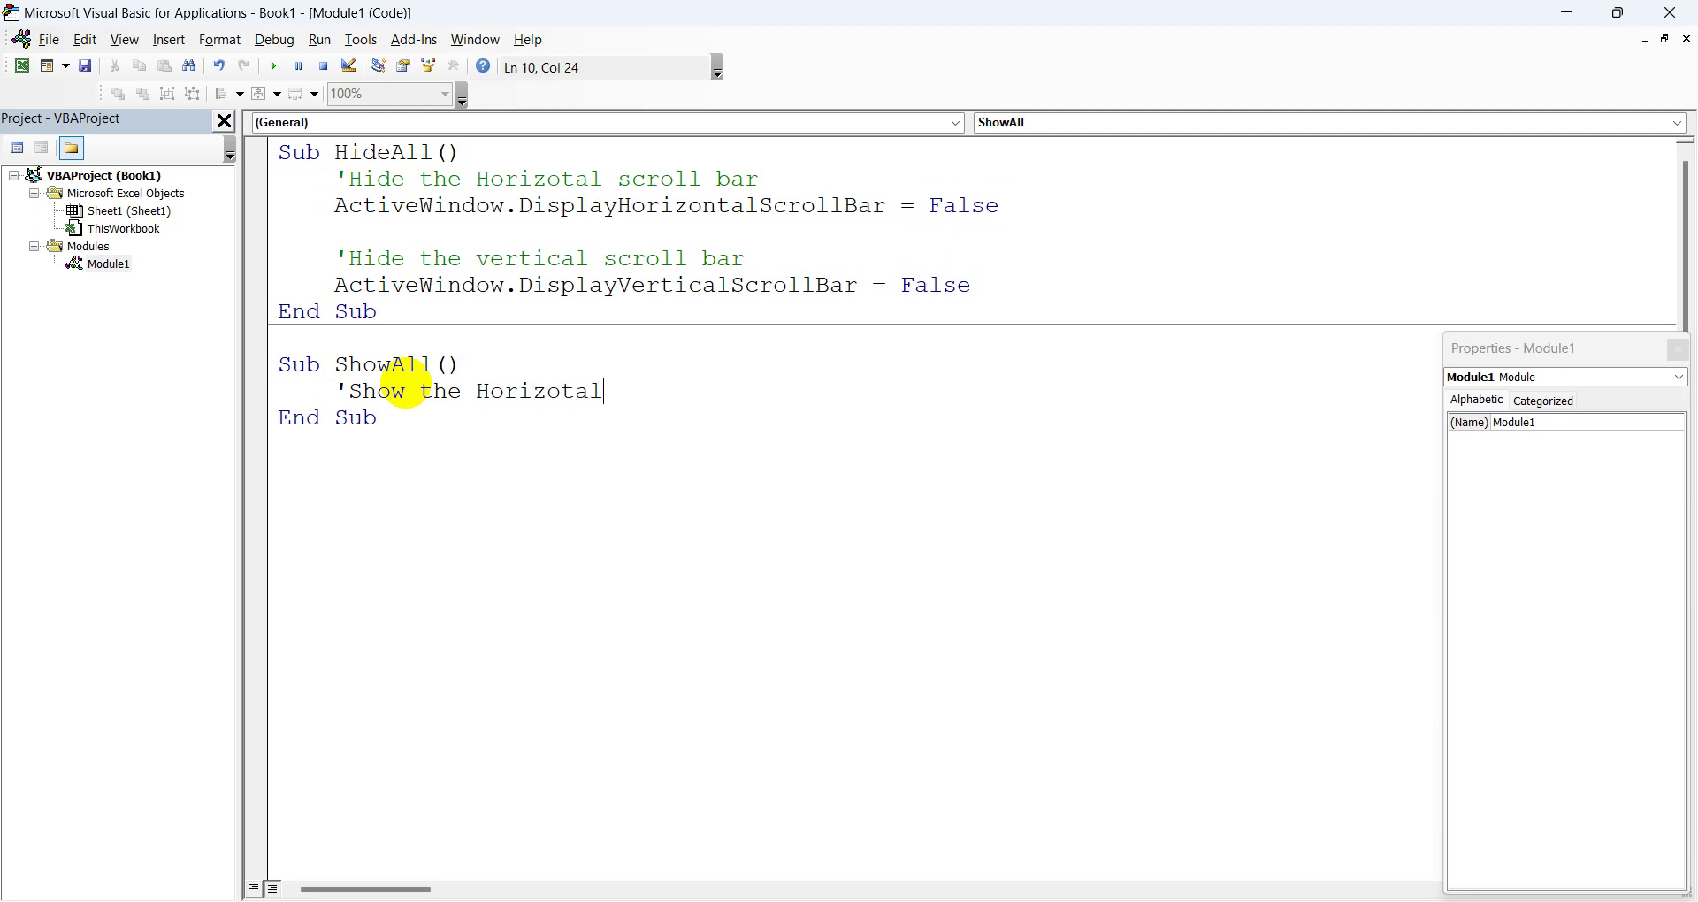
type(" scroll ba")
type("r")
key("Return")
type("activ")
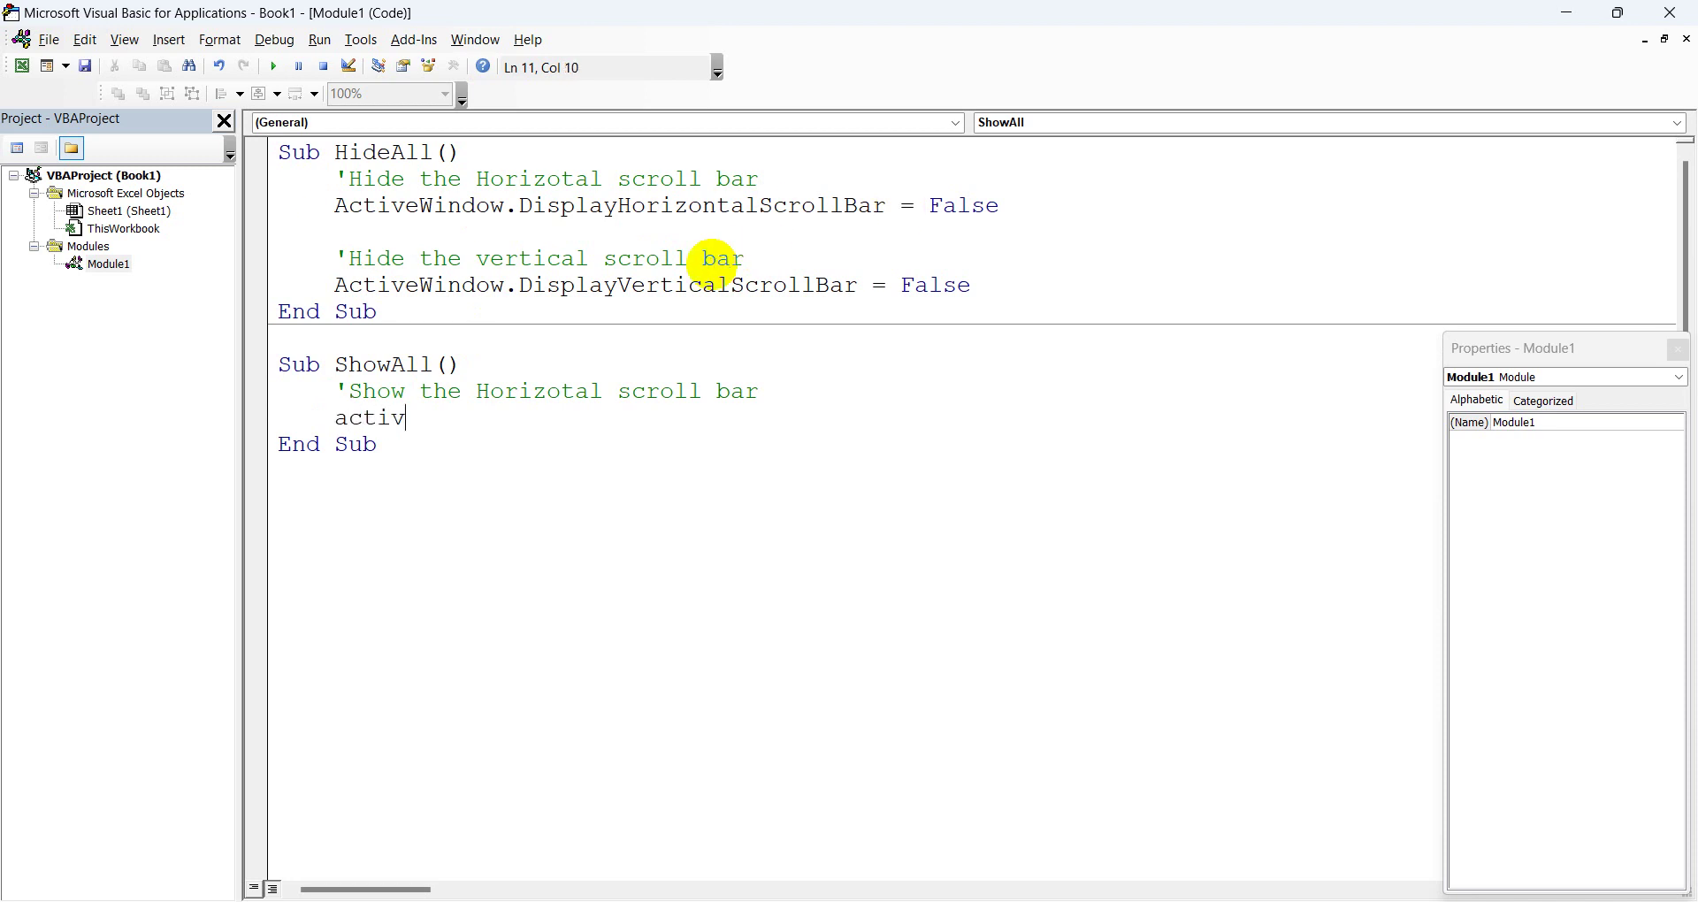
type("ew")
type("indow.di")
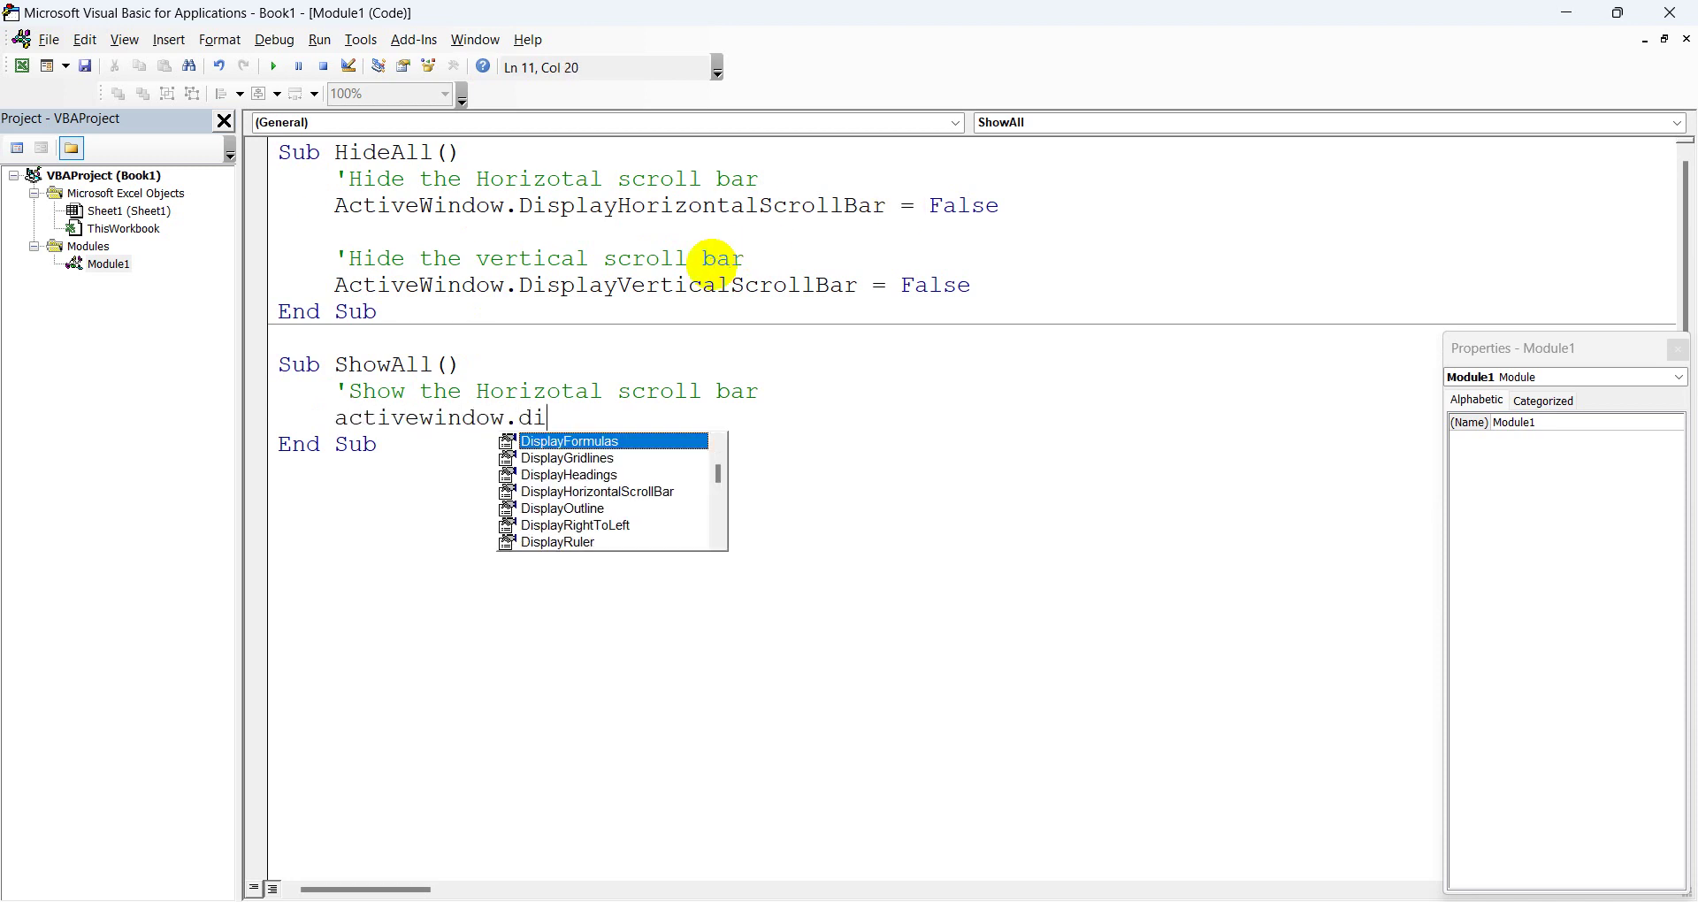
key("BackSpace")
type("isplay")
type("ho")
key("Tab")
type("=")
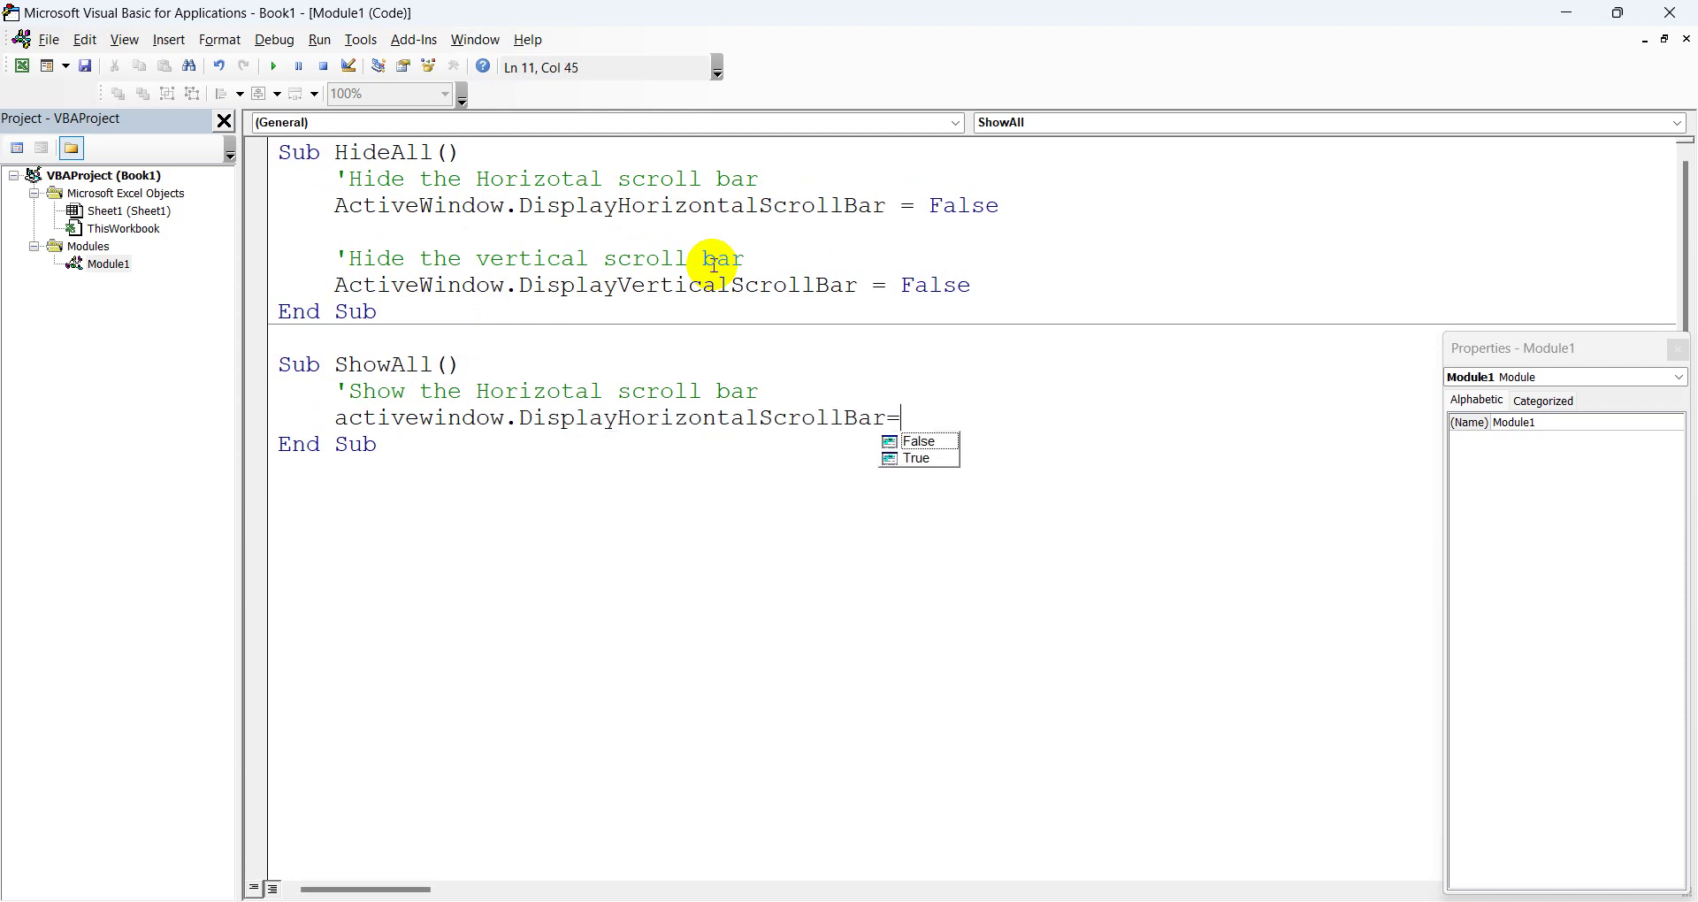
type("tr")
key("Return")
key("Return")
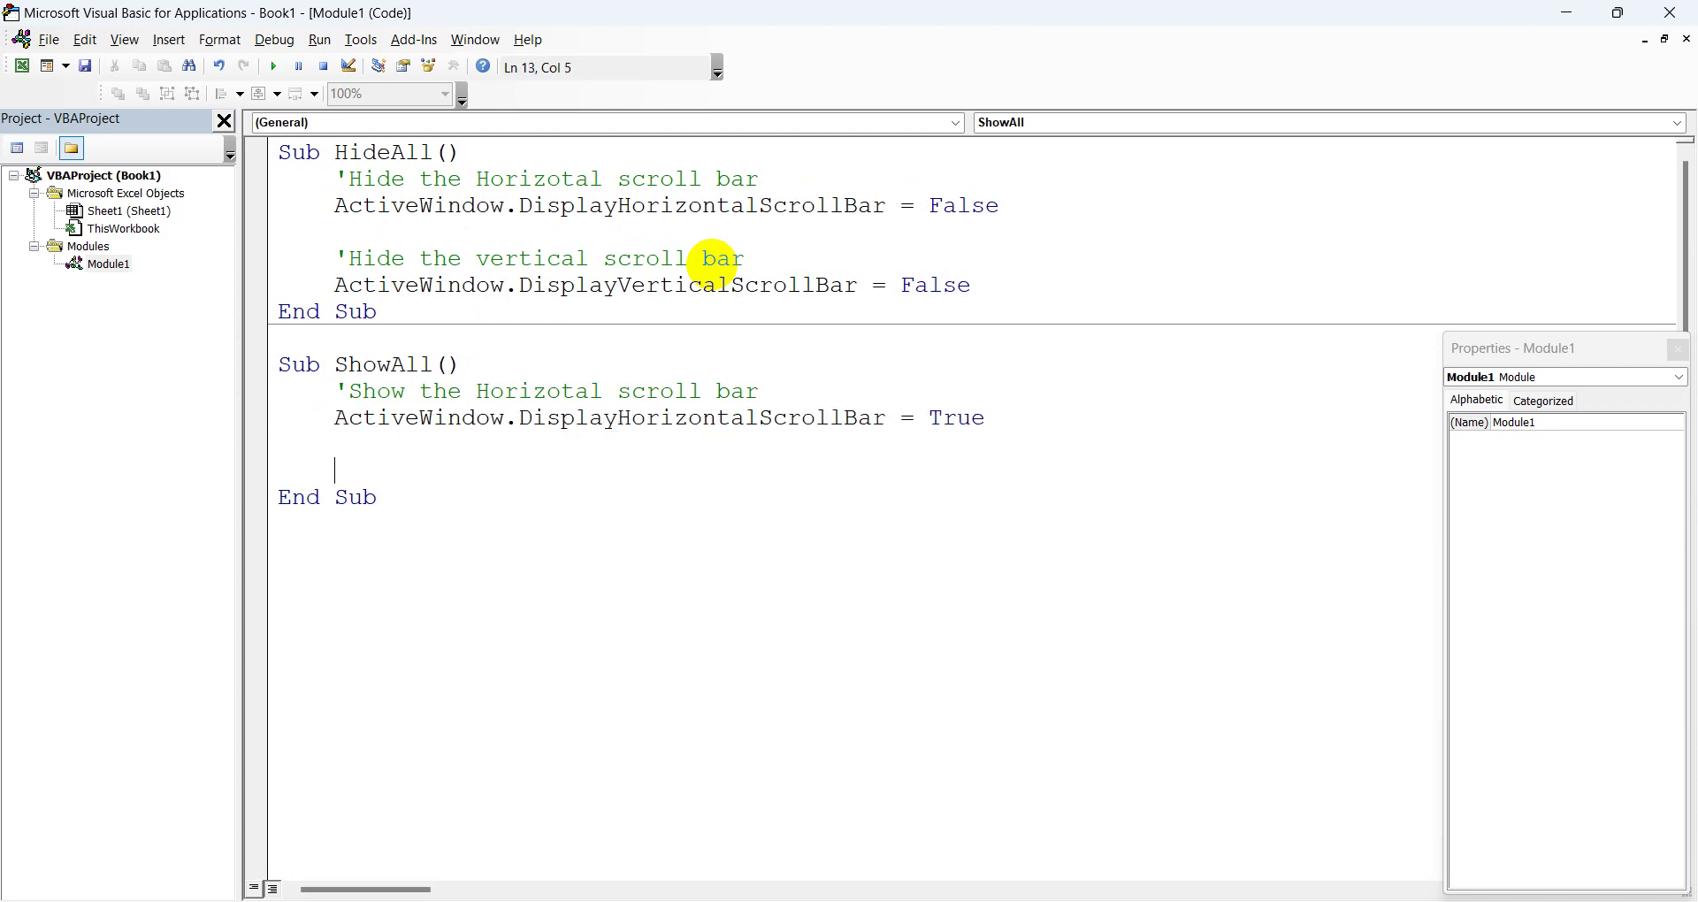
Step: Add comment 'show the vertical scrollbar' with DisplayVerticalScrollBar = True, then close the editor
type("'show t")
type("he vertical")
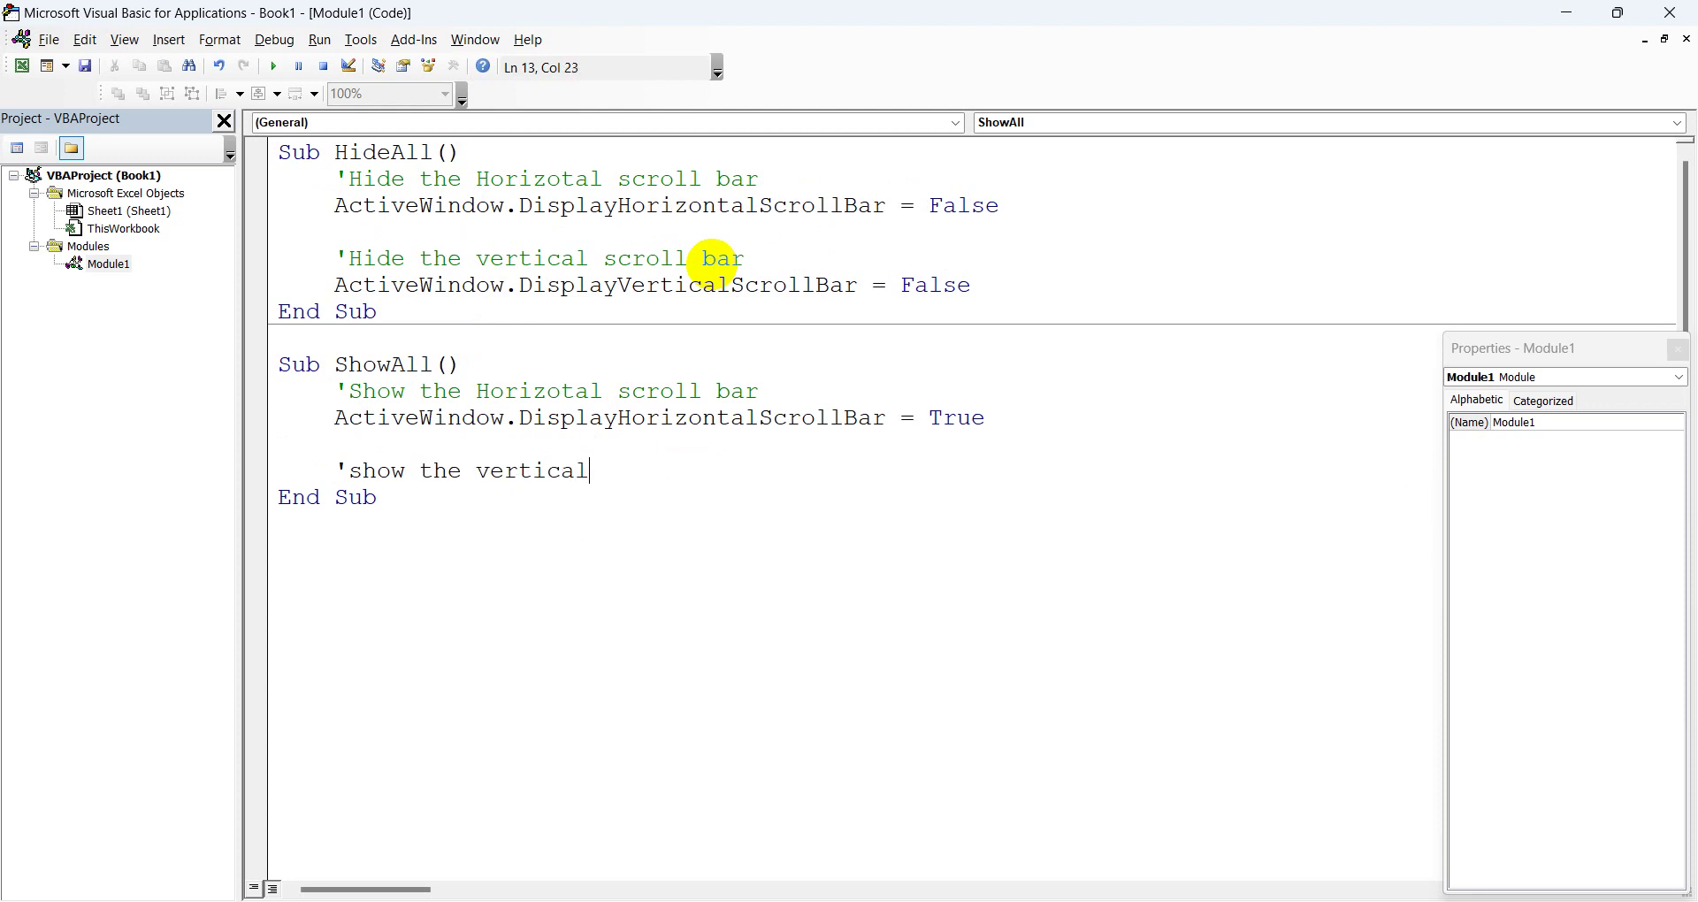
type(" scrollbar")
key("Return")
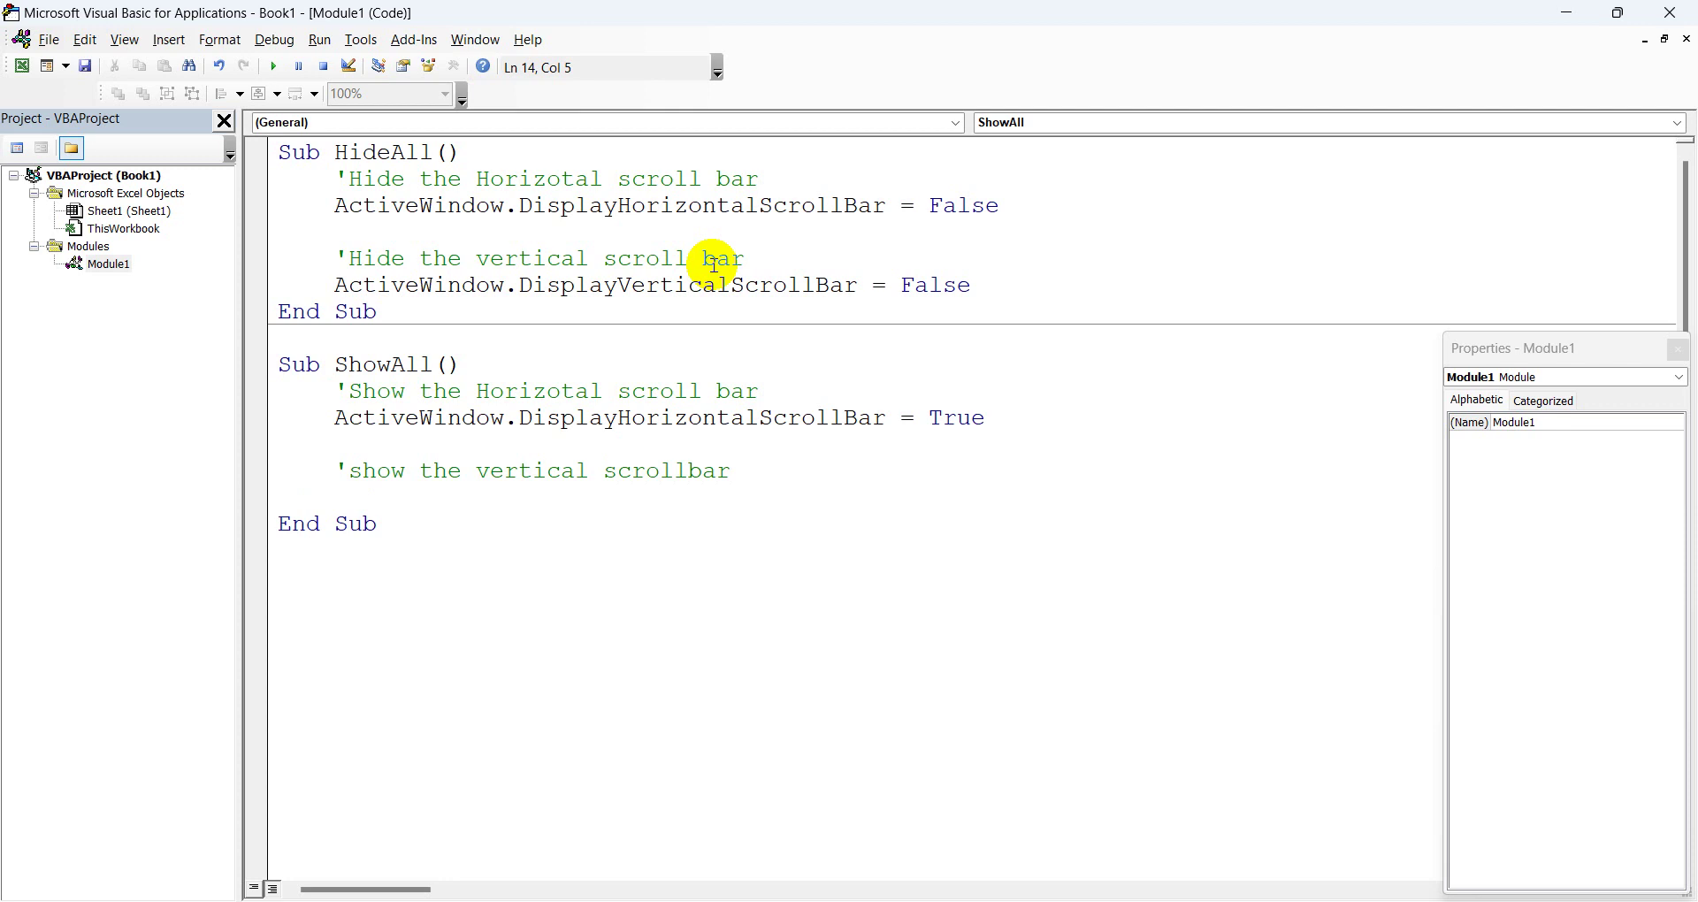
type("activewin")
type("dow.di")
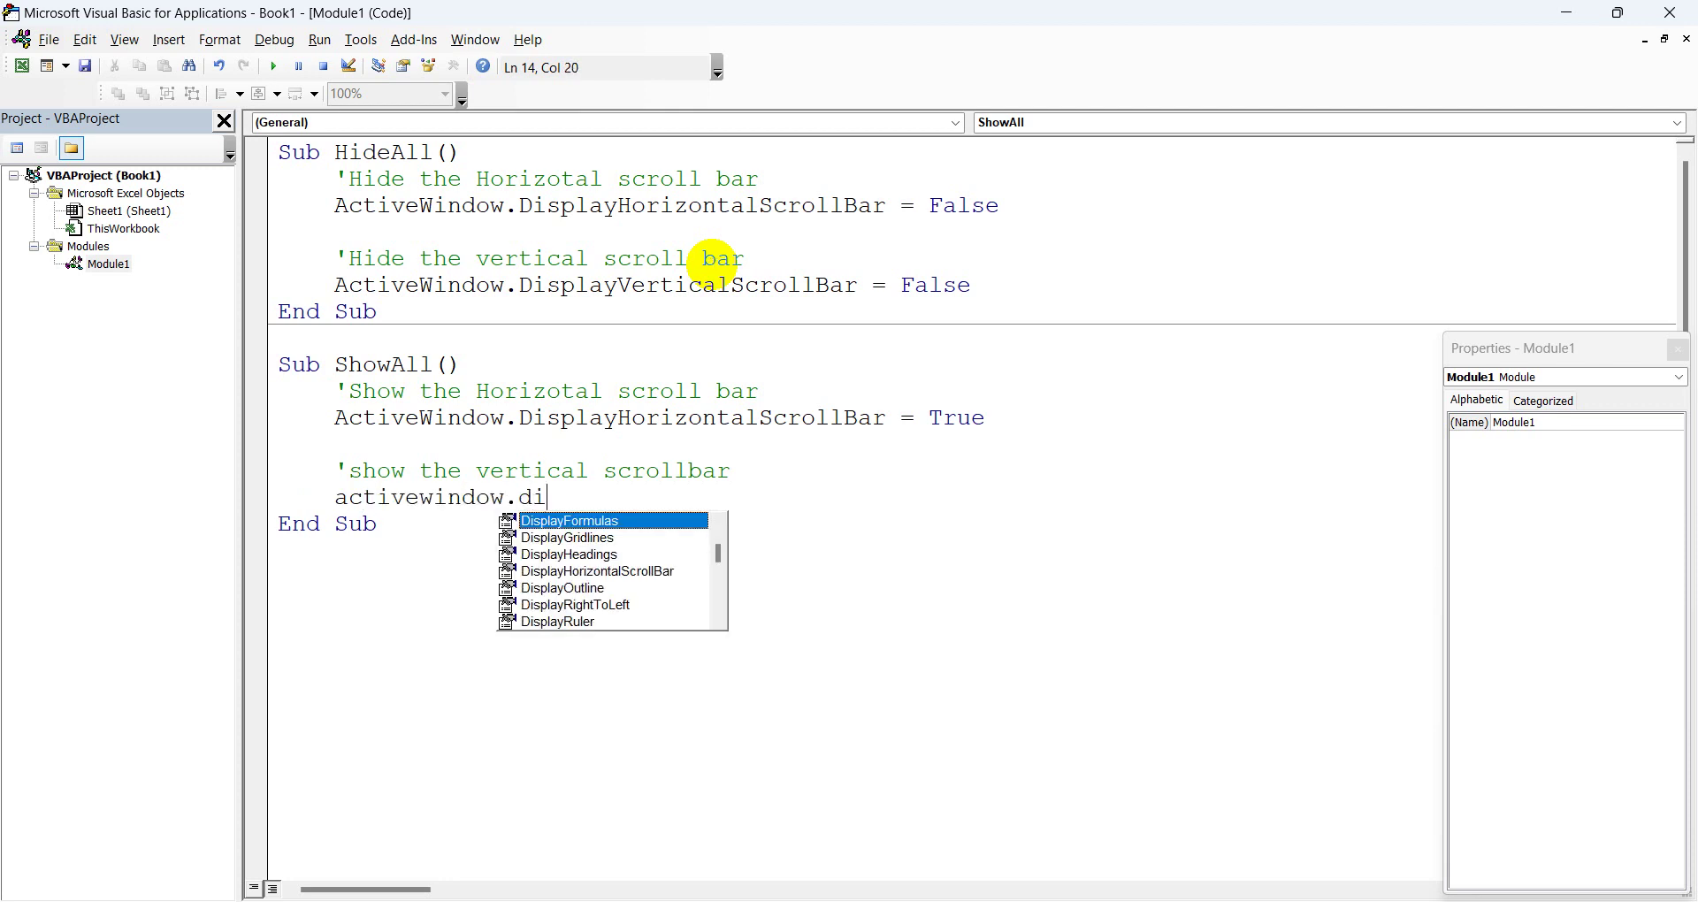
type("splay")
type("ve")
key("Tab")
type("=")
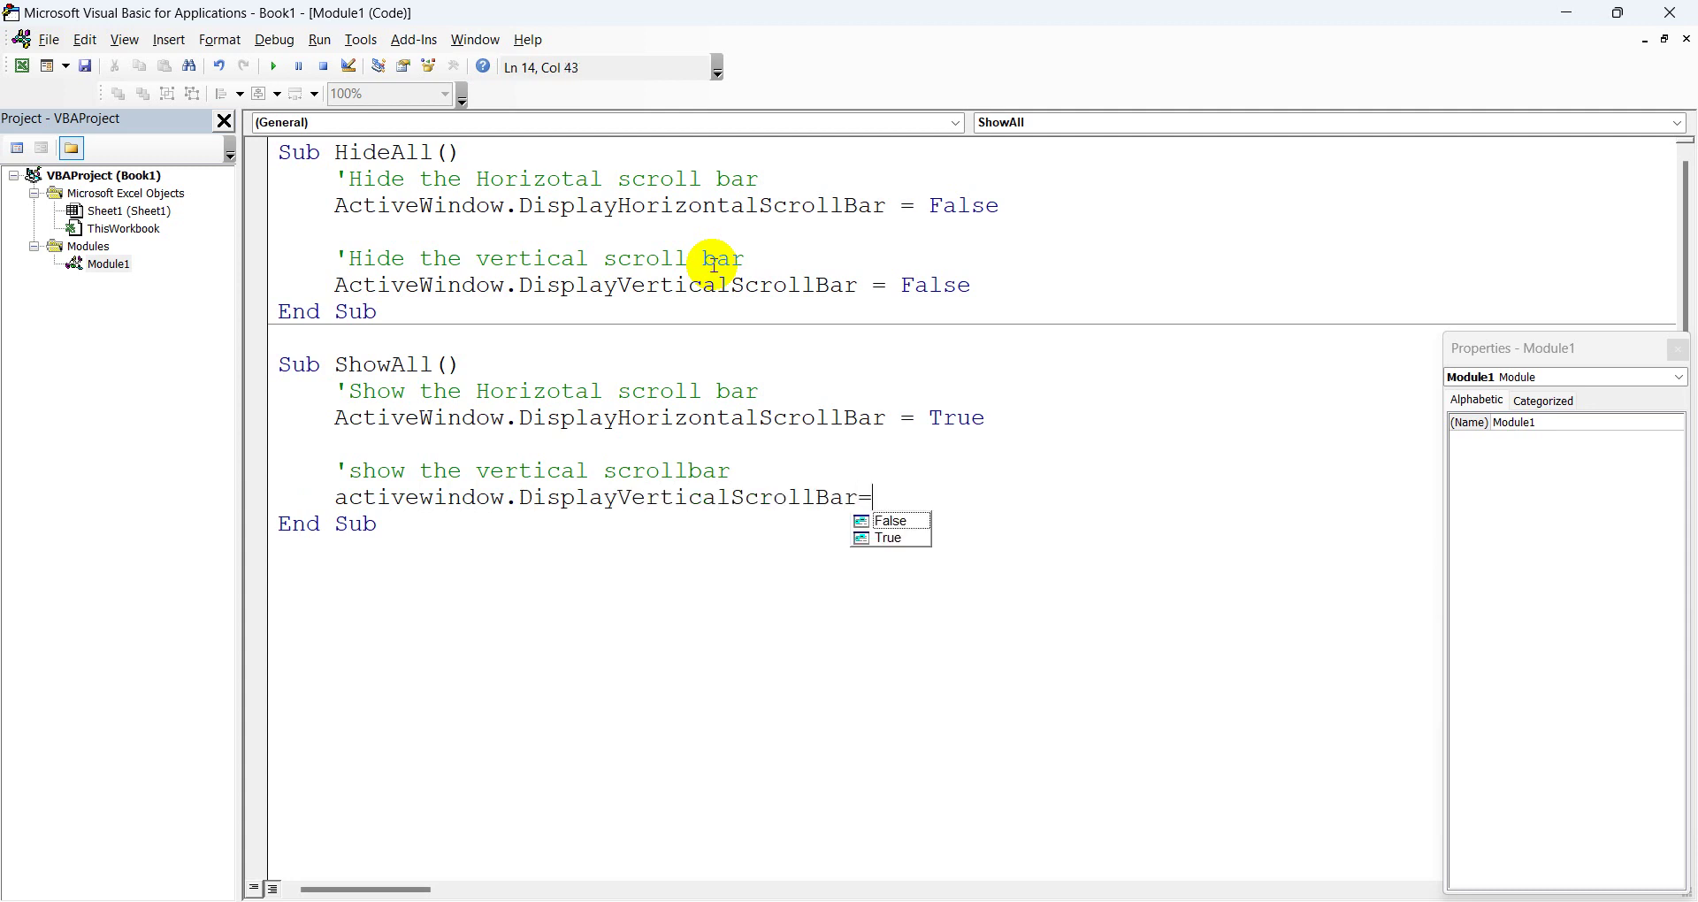
type("t")
key("Return")
key("BackSpace")
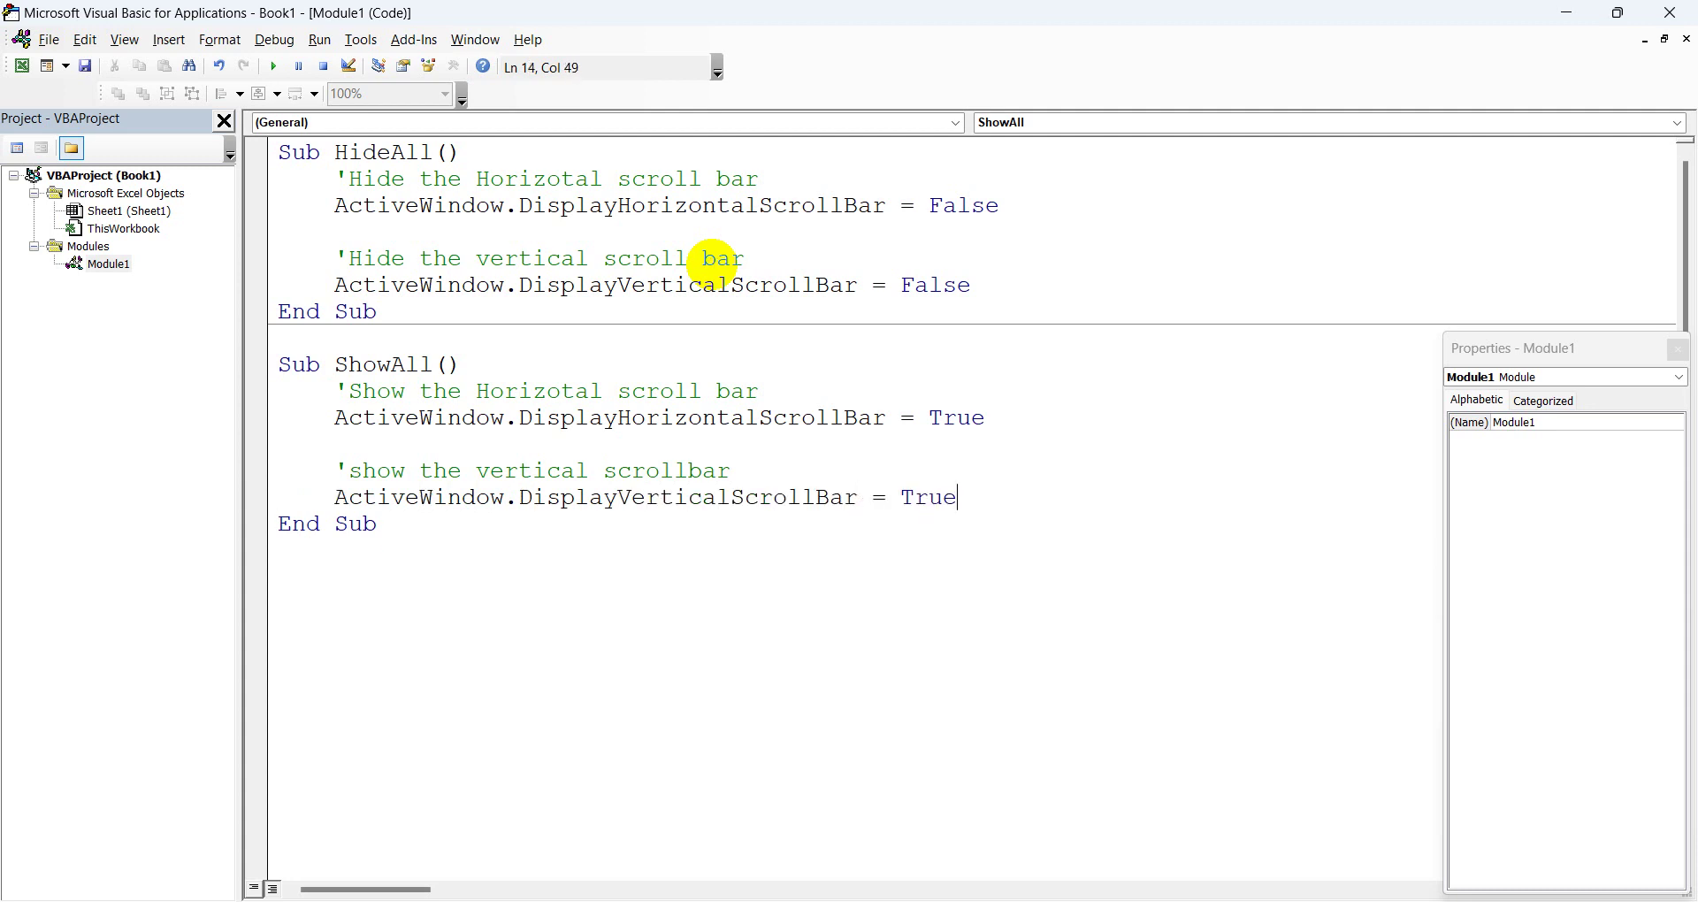
left_click(1670, 12)
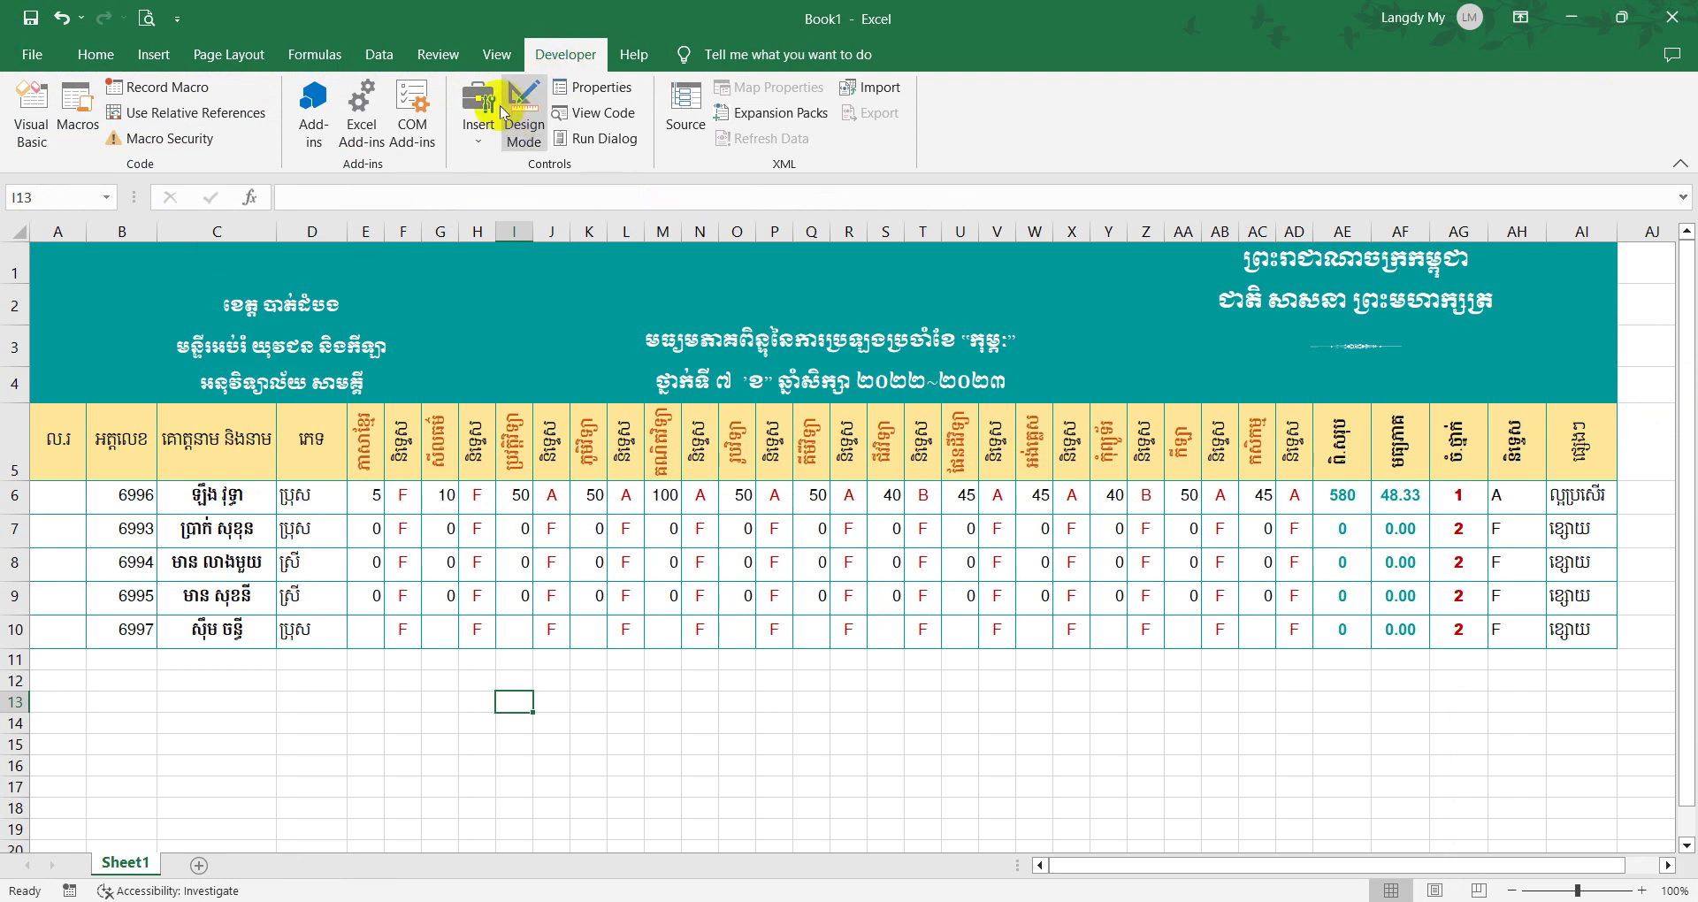
Step: Draw a form button in the sheet header, assign it HideAll and label it Hide
left_click(482, 107)
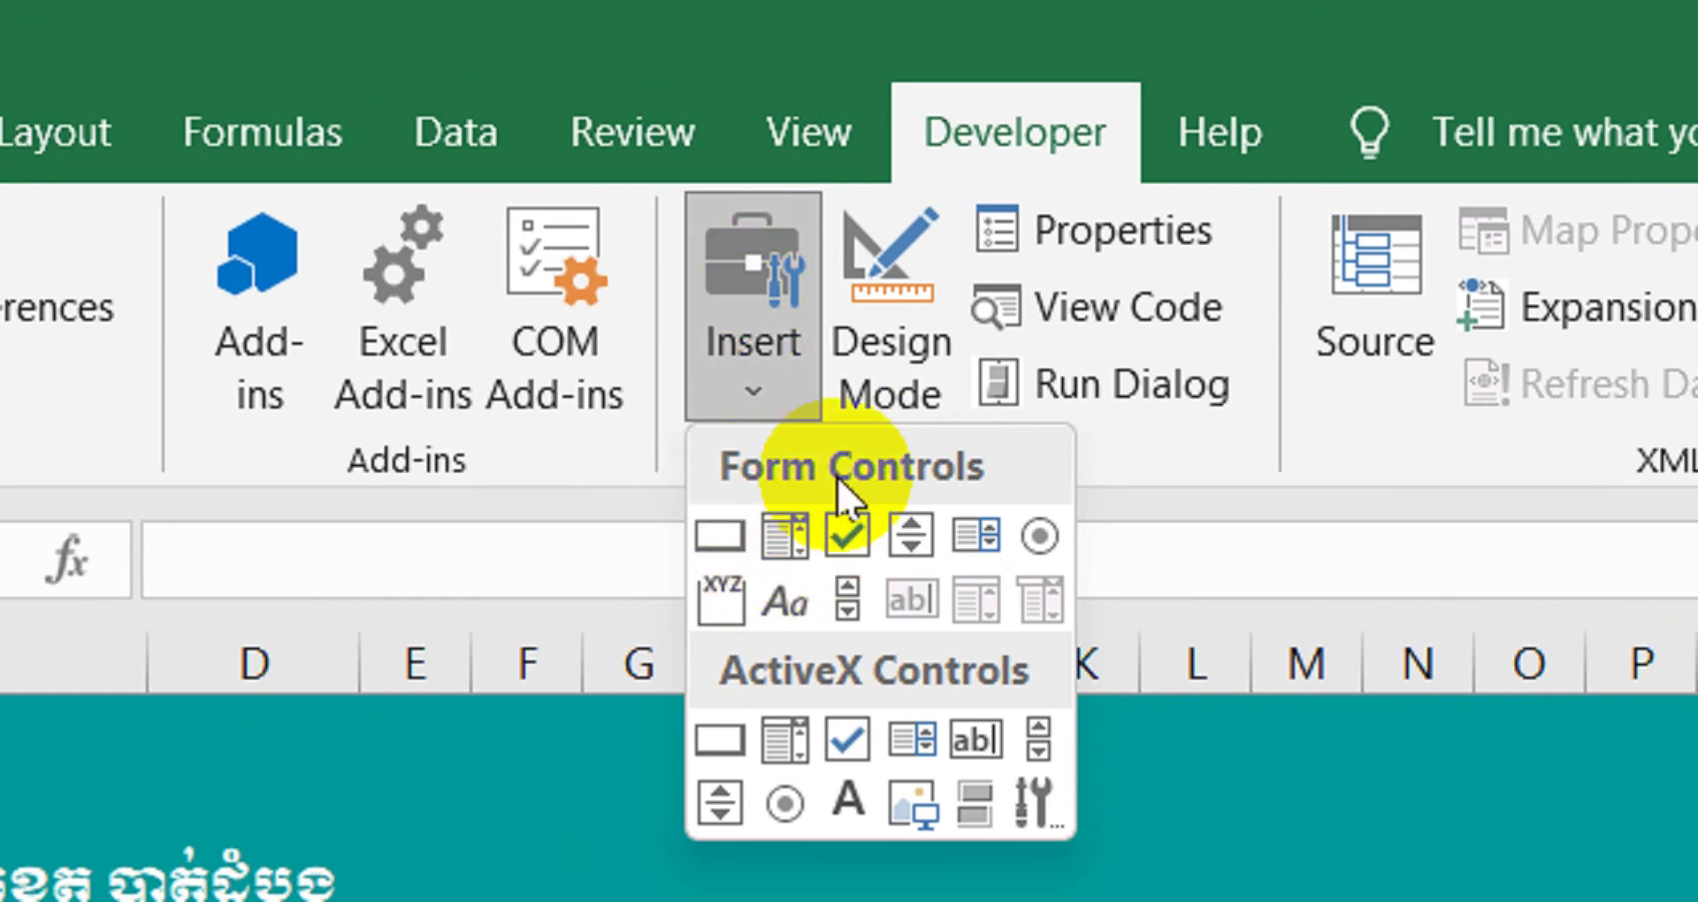
left_click(725, 534)
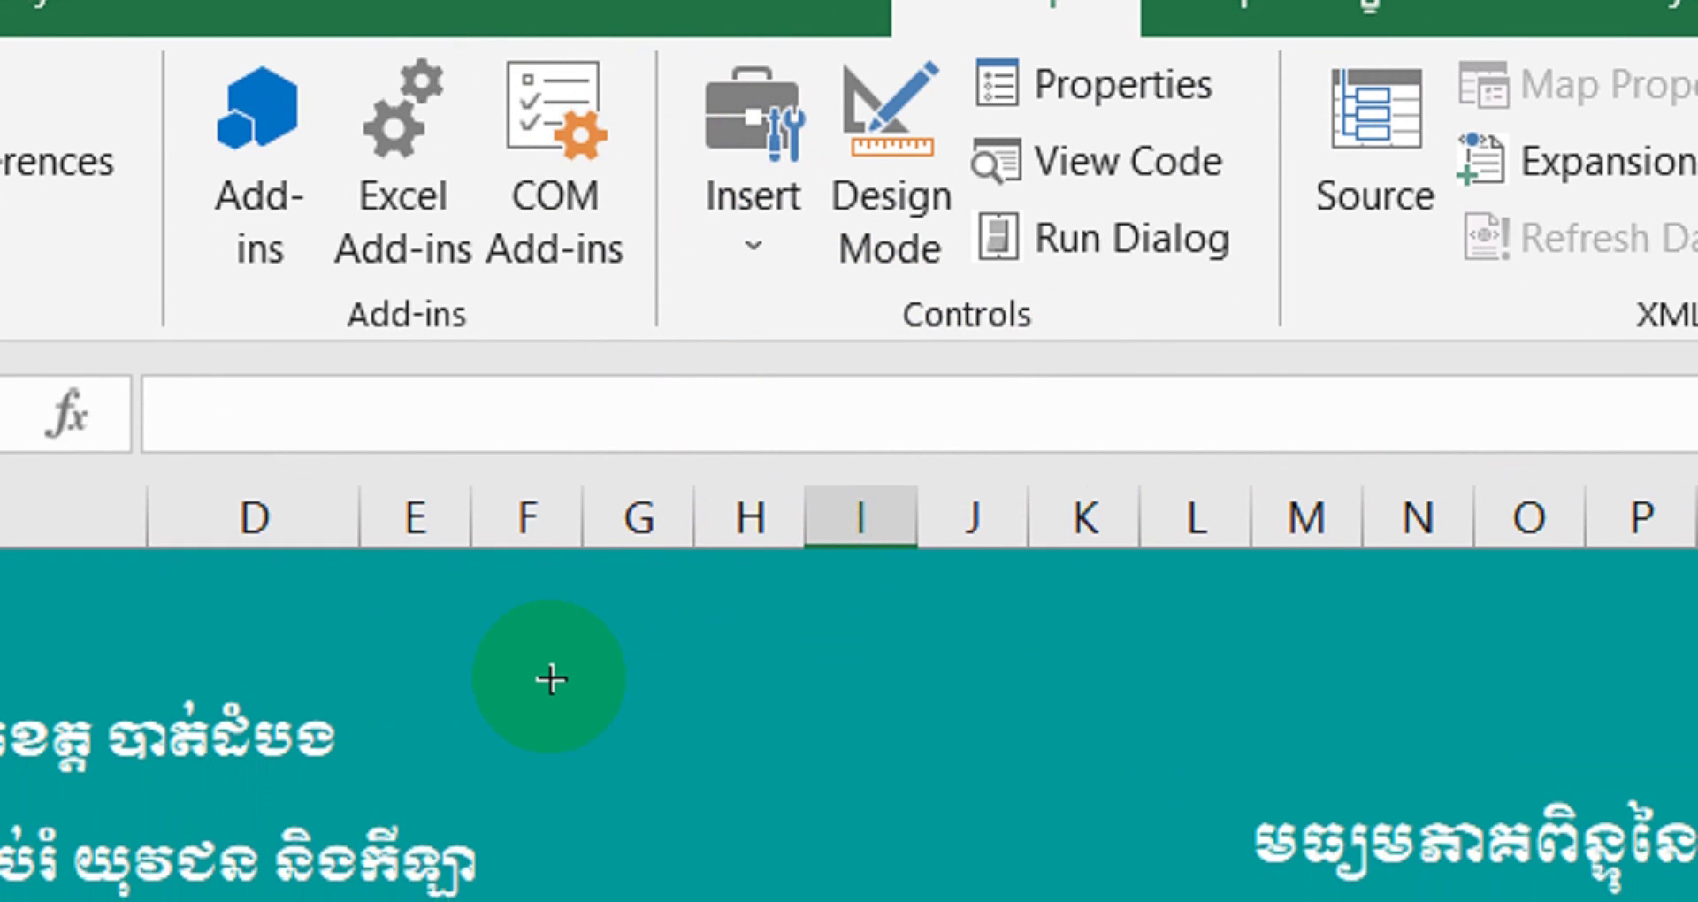
left_click_drag(553, 715, 969, 694)
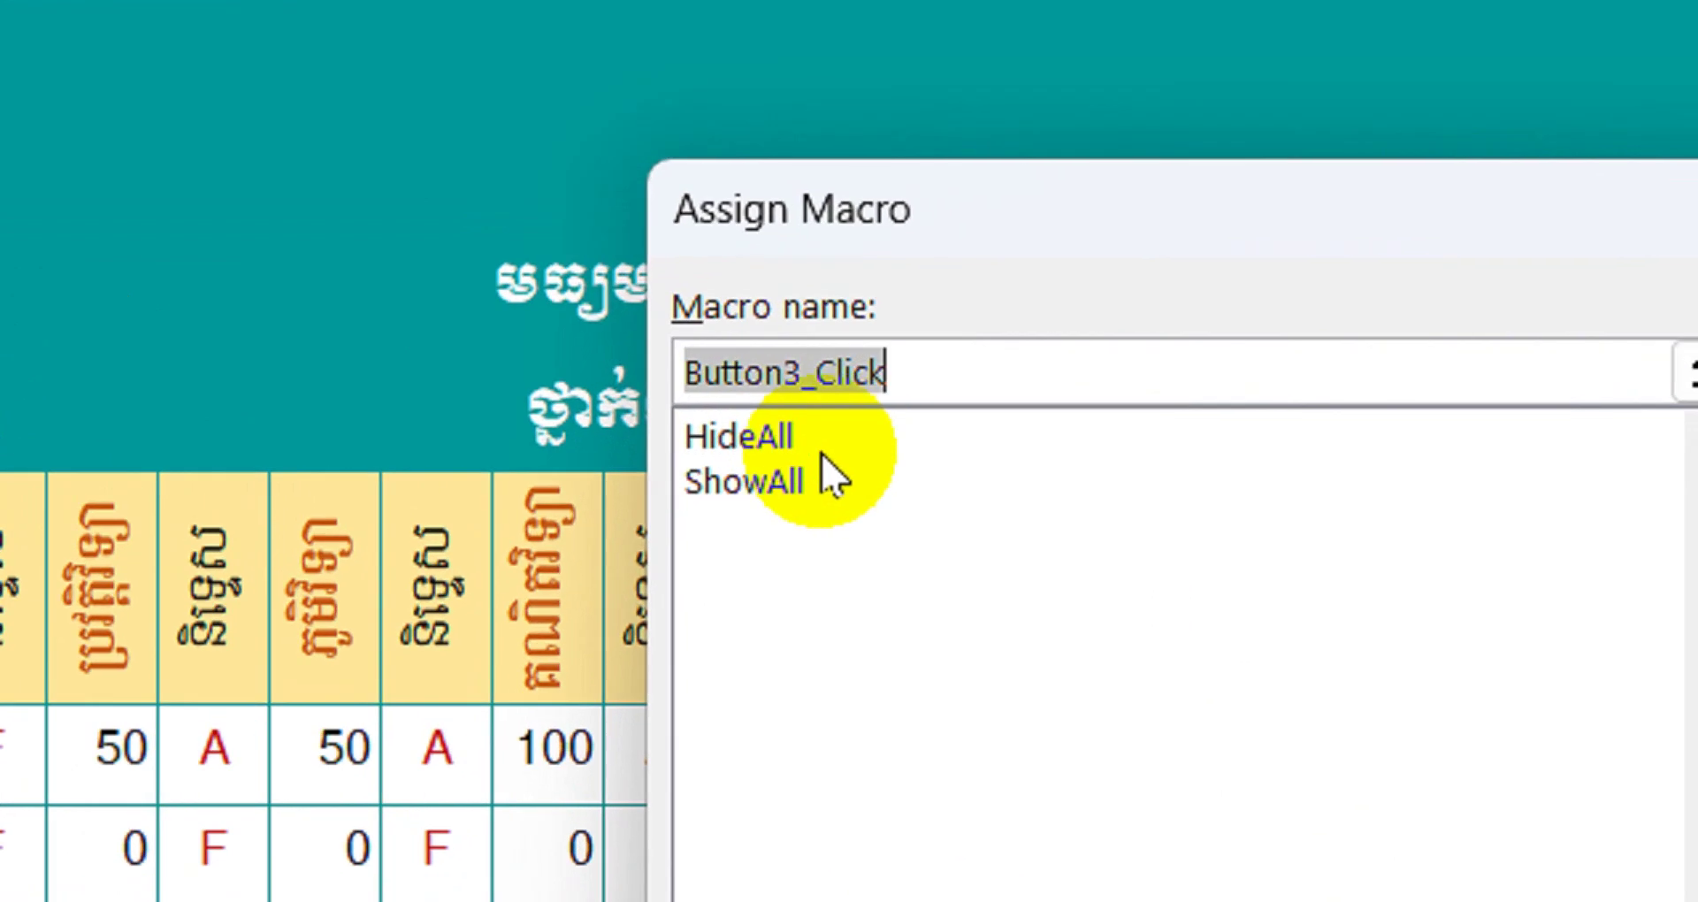
left_click(766, 444)
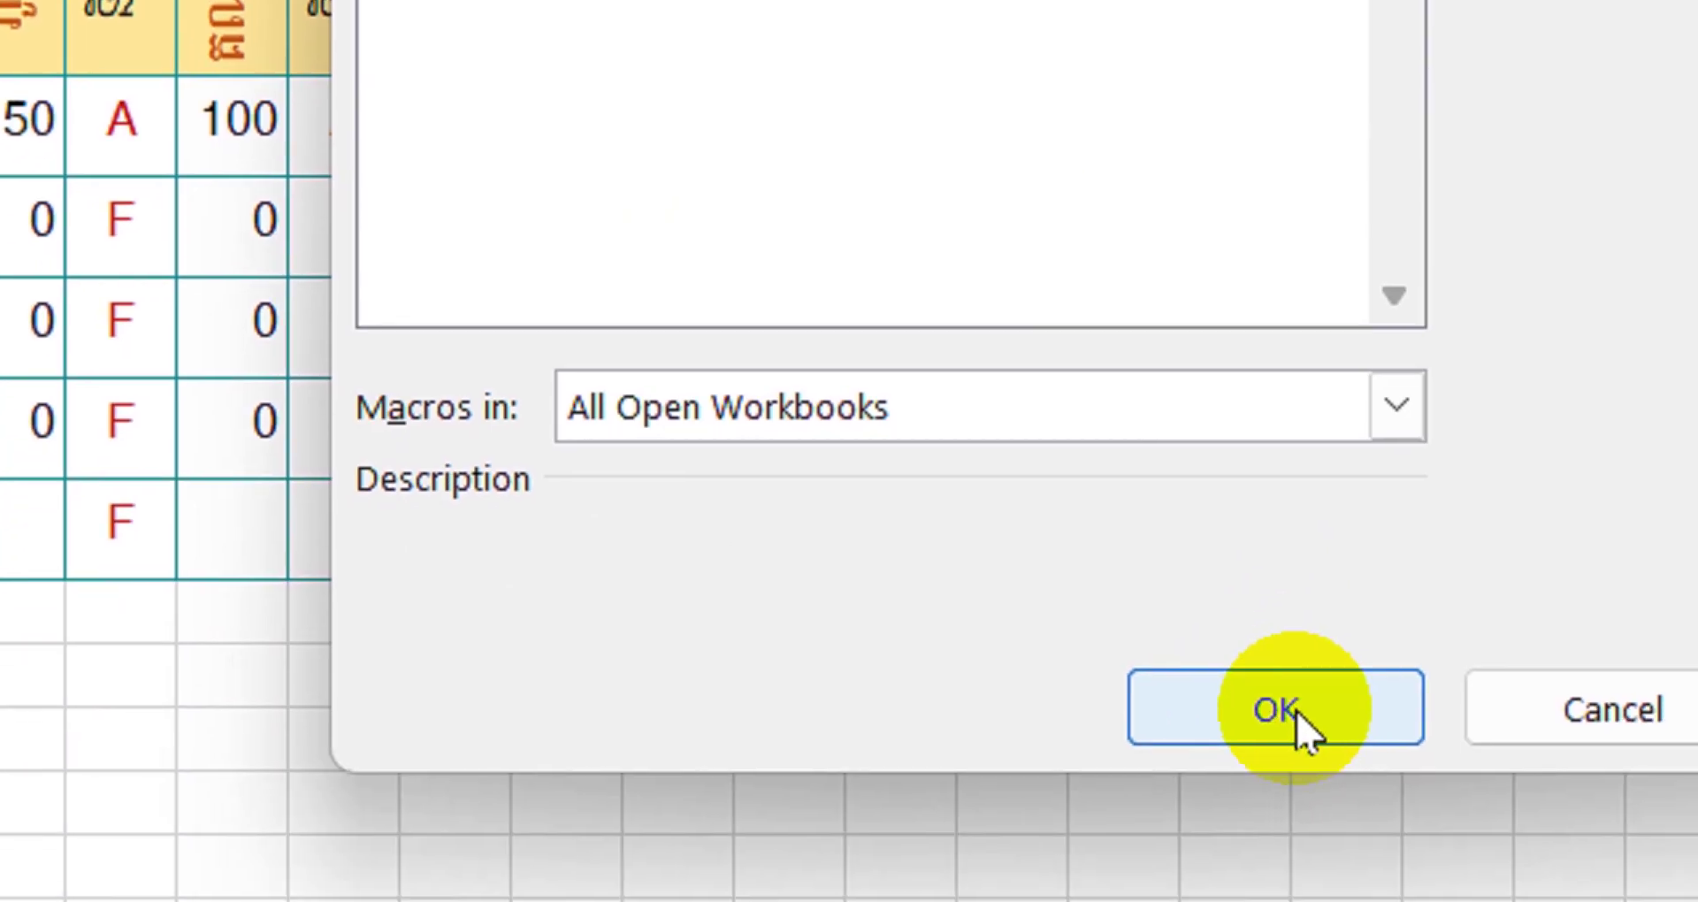
left_click(1307, 785)
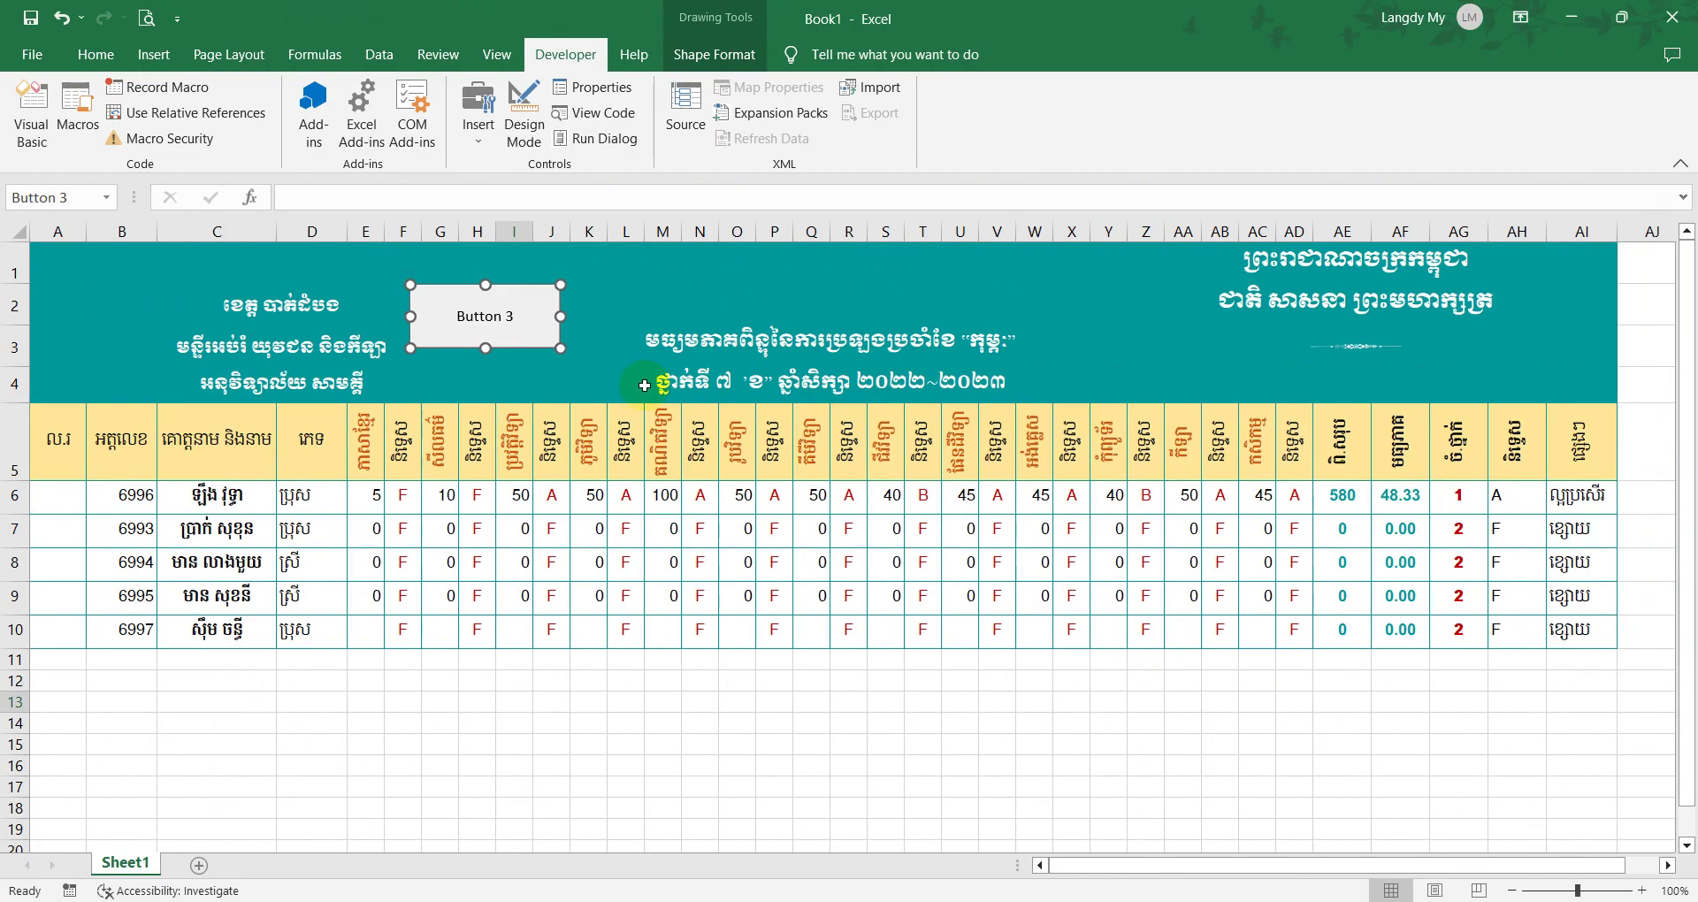
left_click(458, 318)
type("Hide")
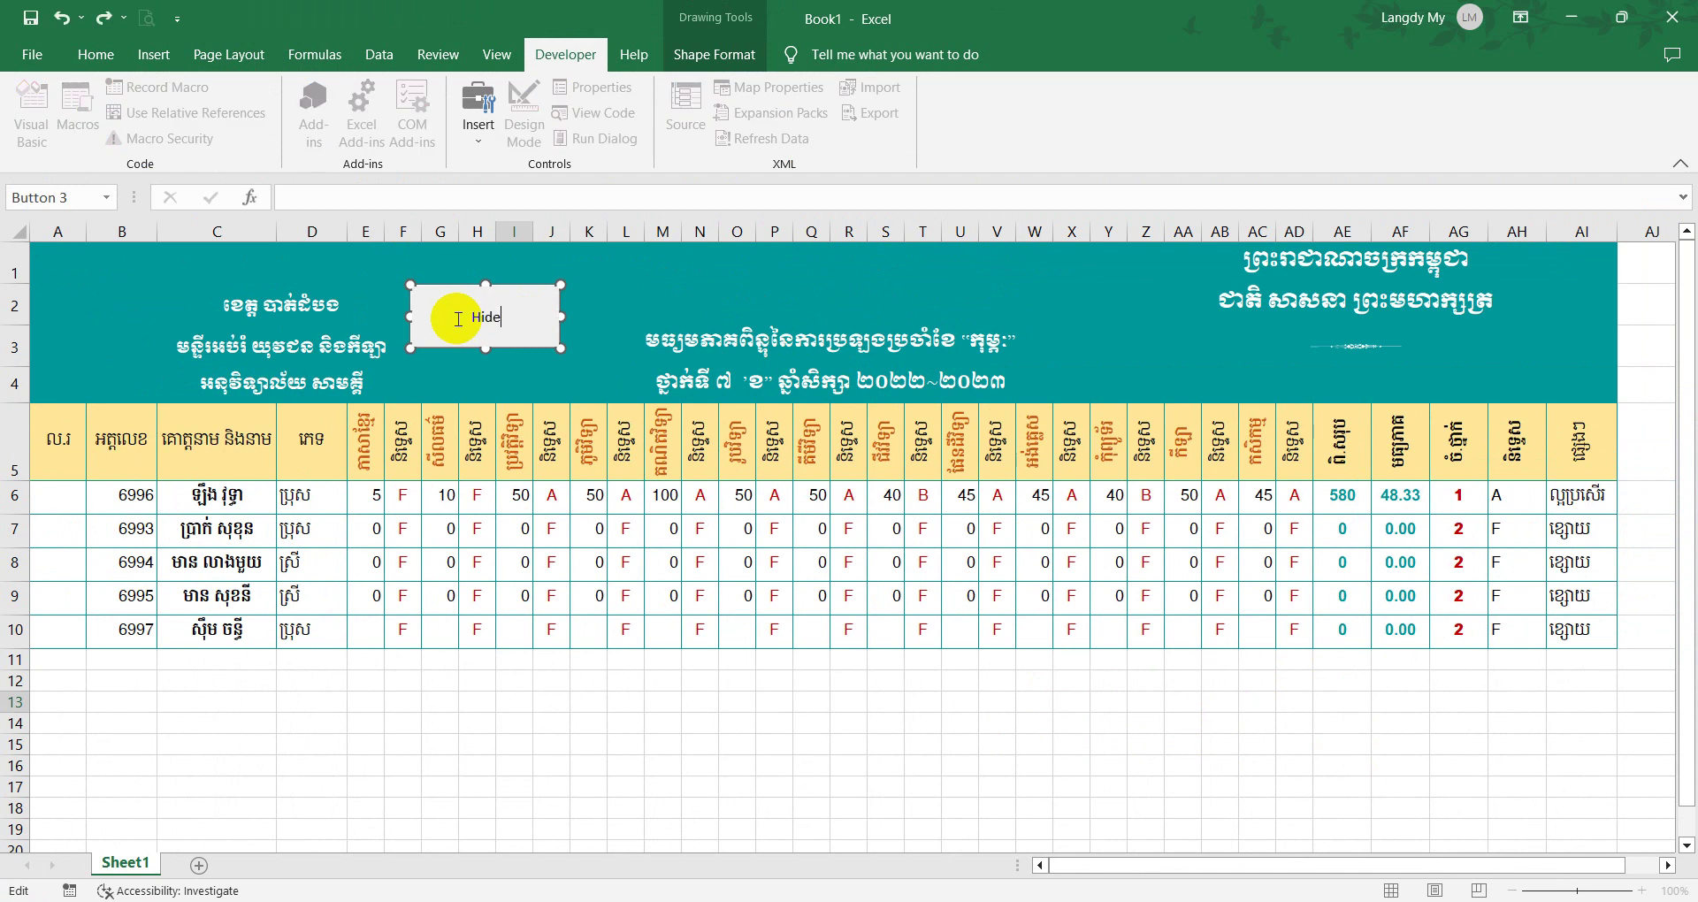
left_click(622, 345)
left_click(600, 379)
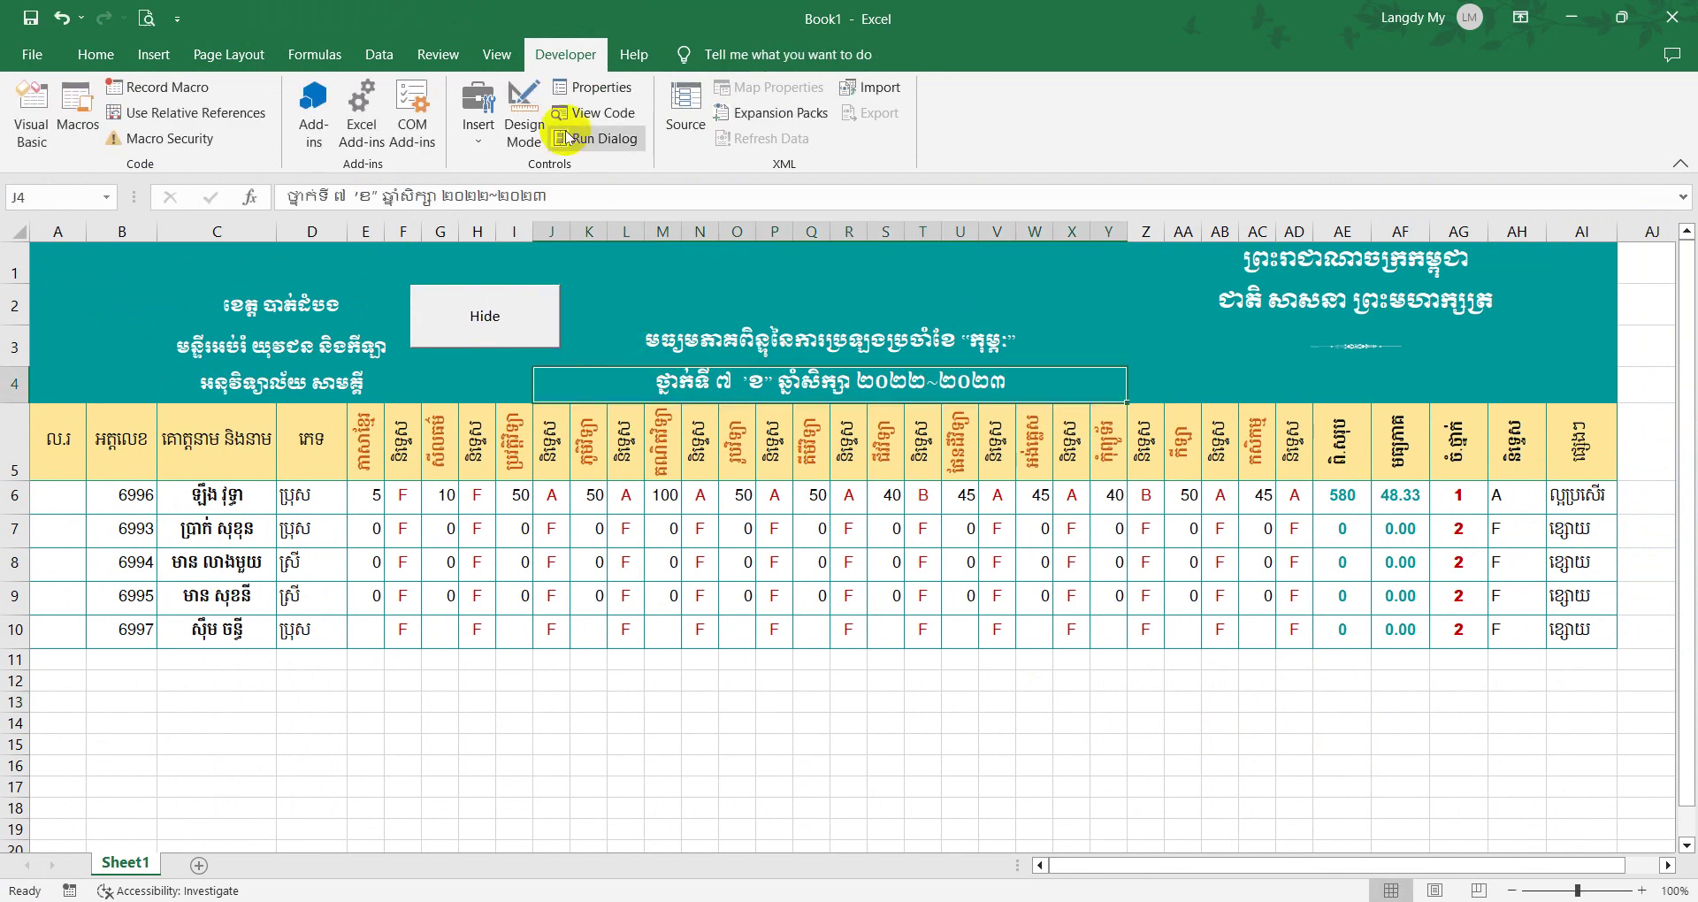
Step: Draw a second form button right of Hide, assign it ShowAll and label it Show
left_click(491, 121)
left_click(456, 196)
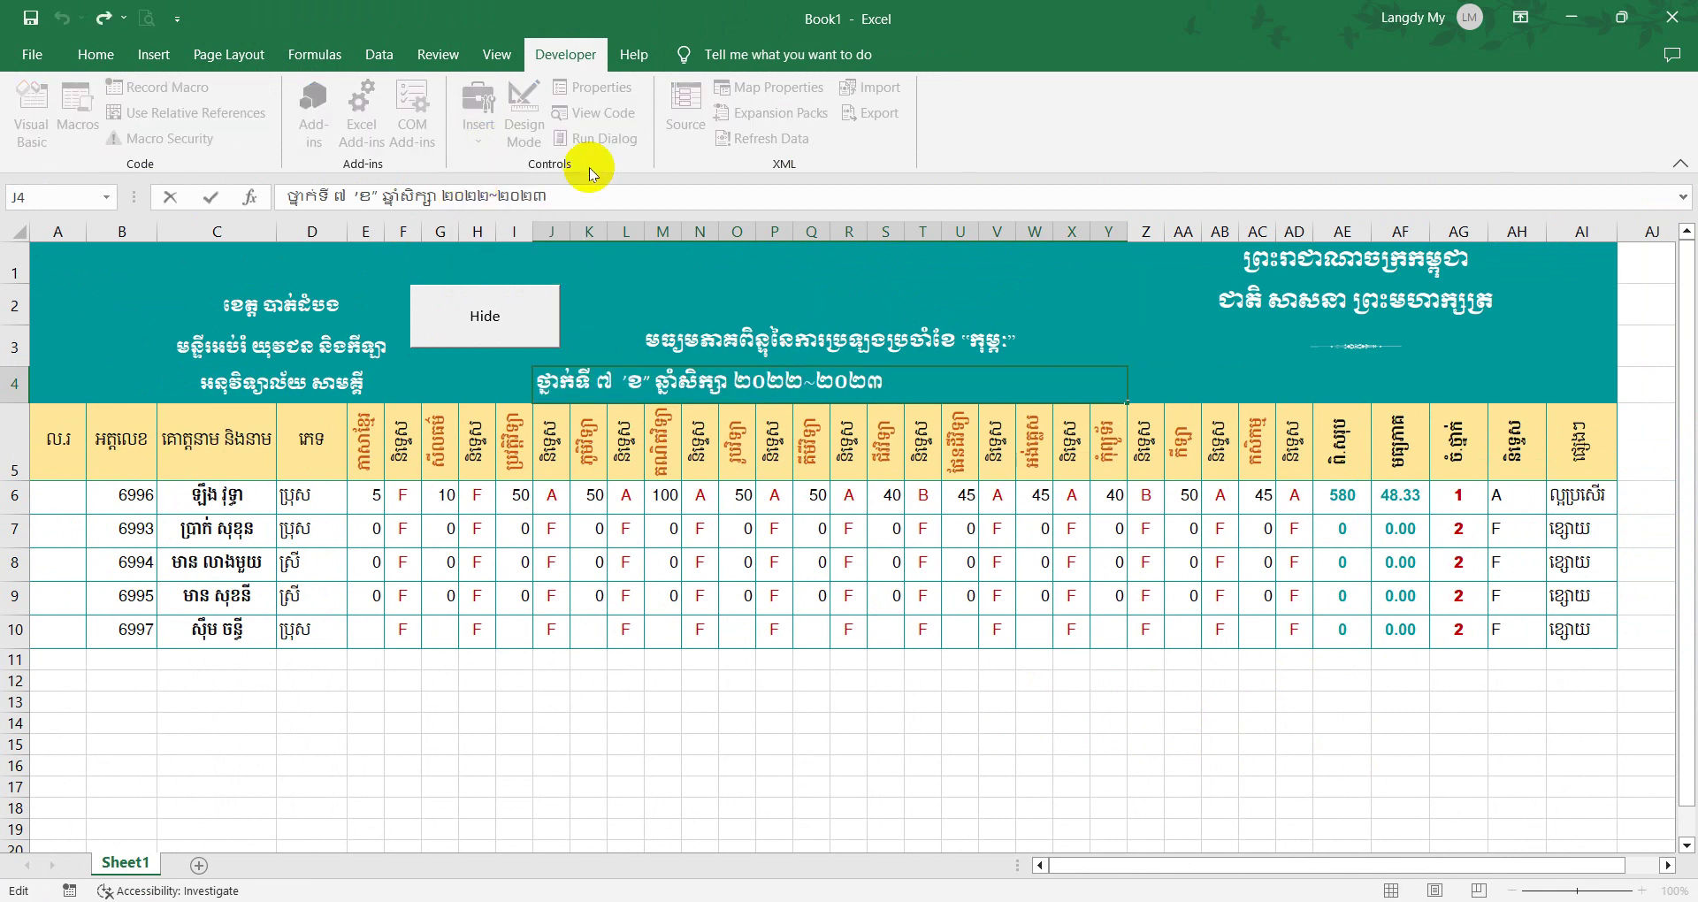
left_click(632, 321)
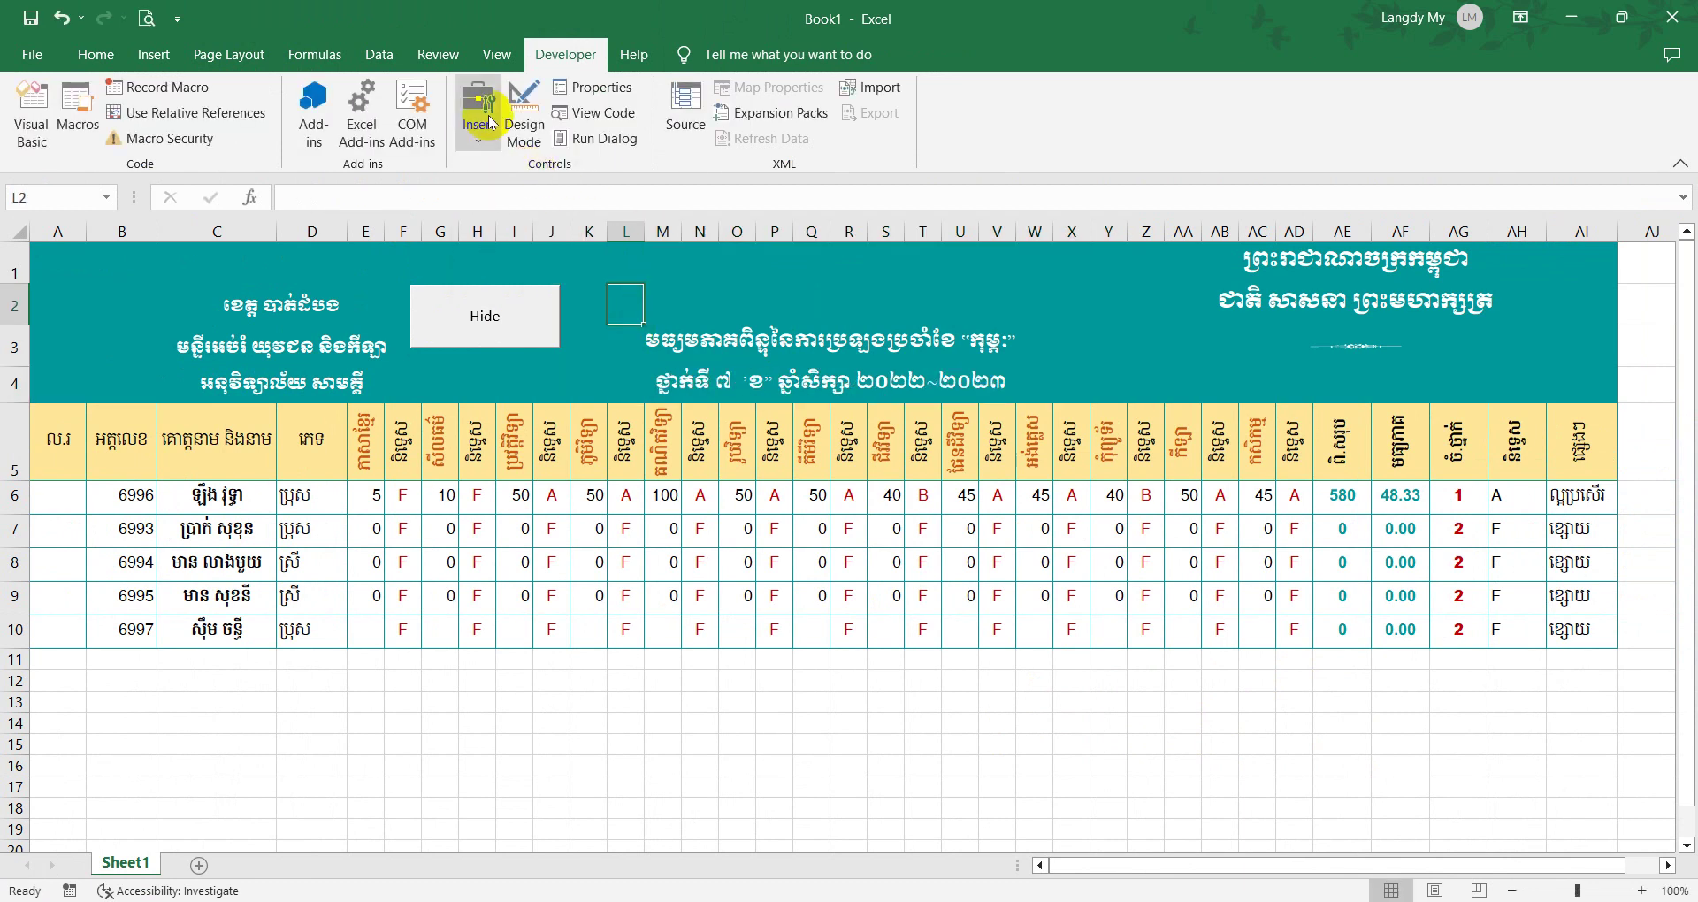
left_click(478, 115)
left_click(468, 200)
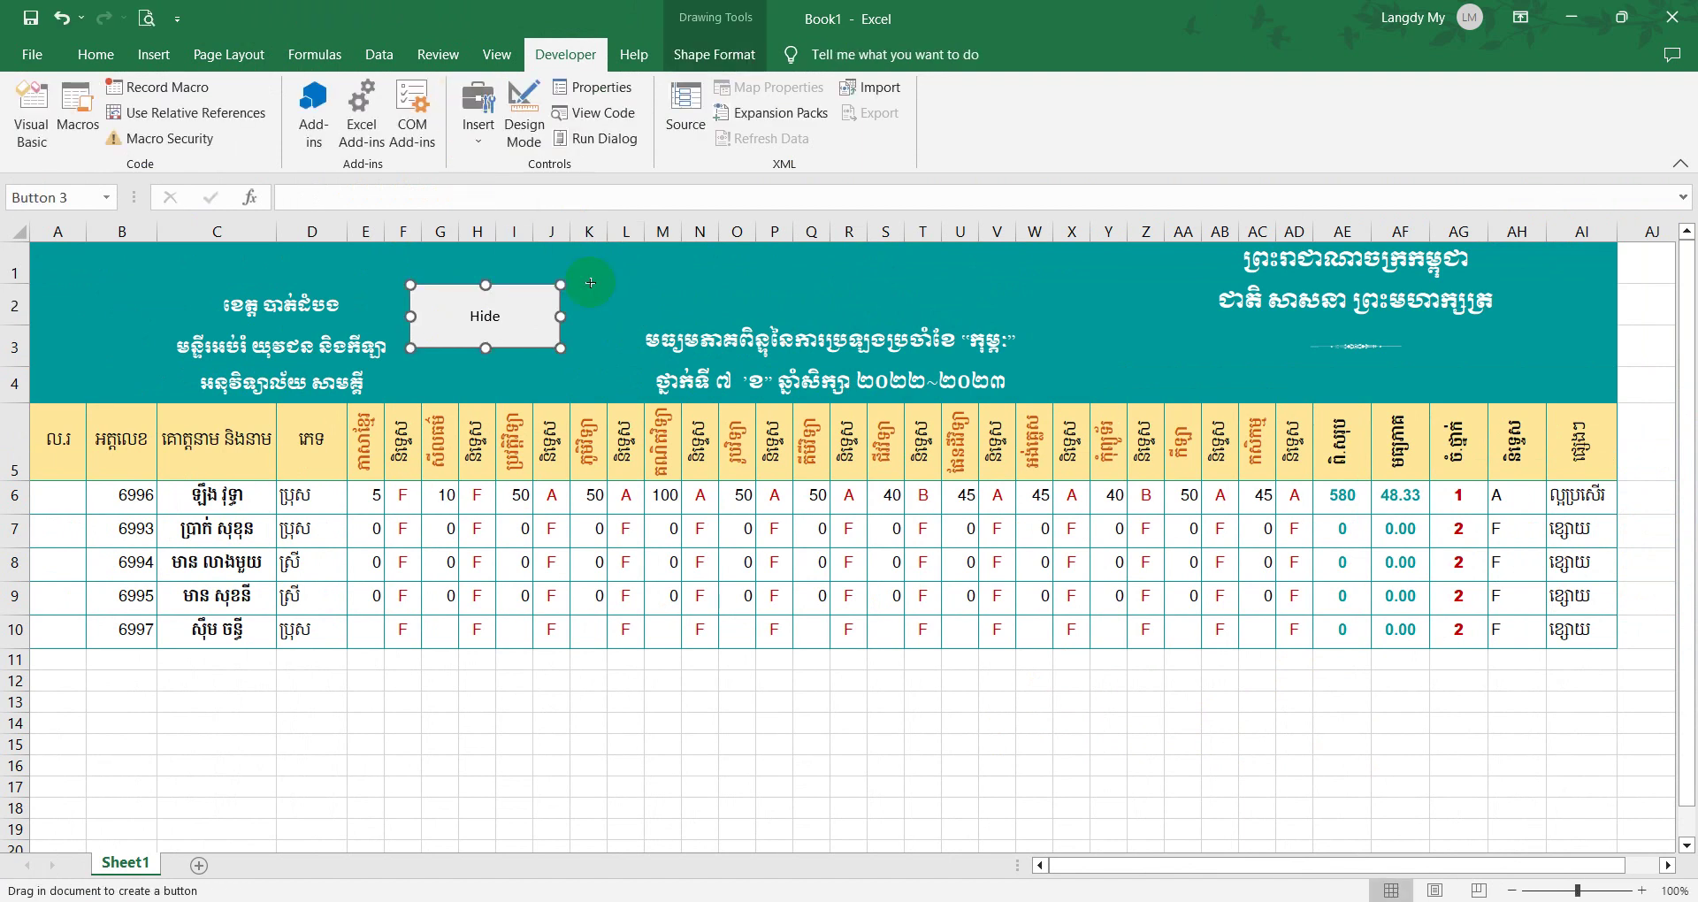
left_click_drag(590, 284, 744, 352)
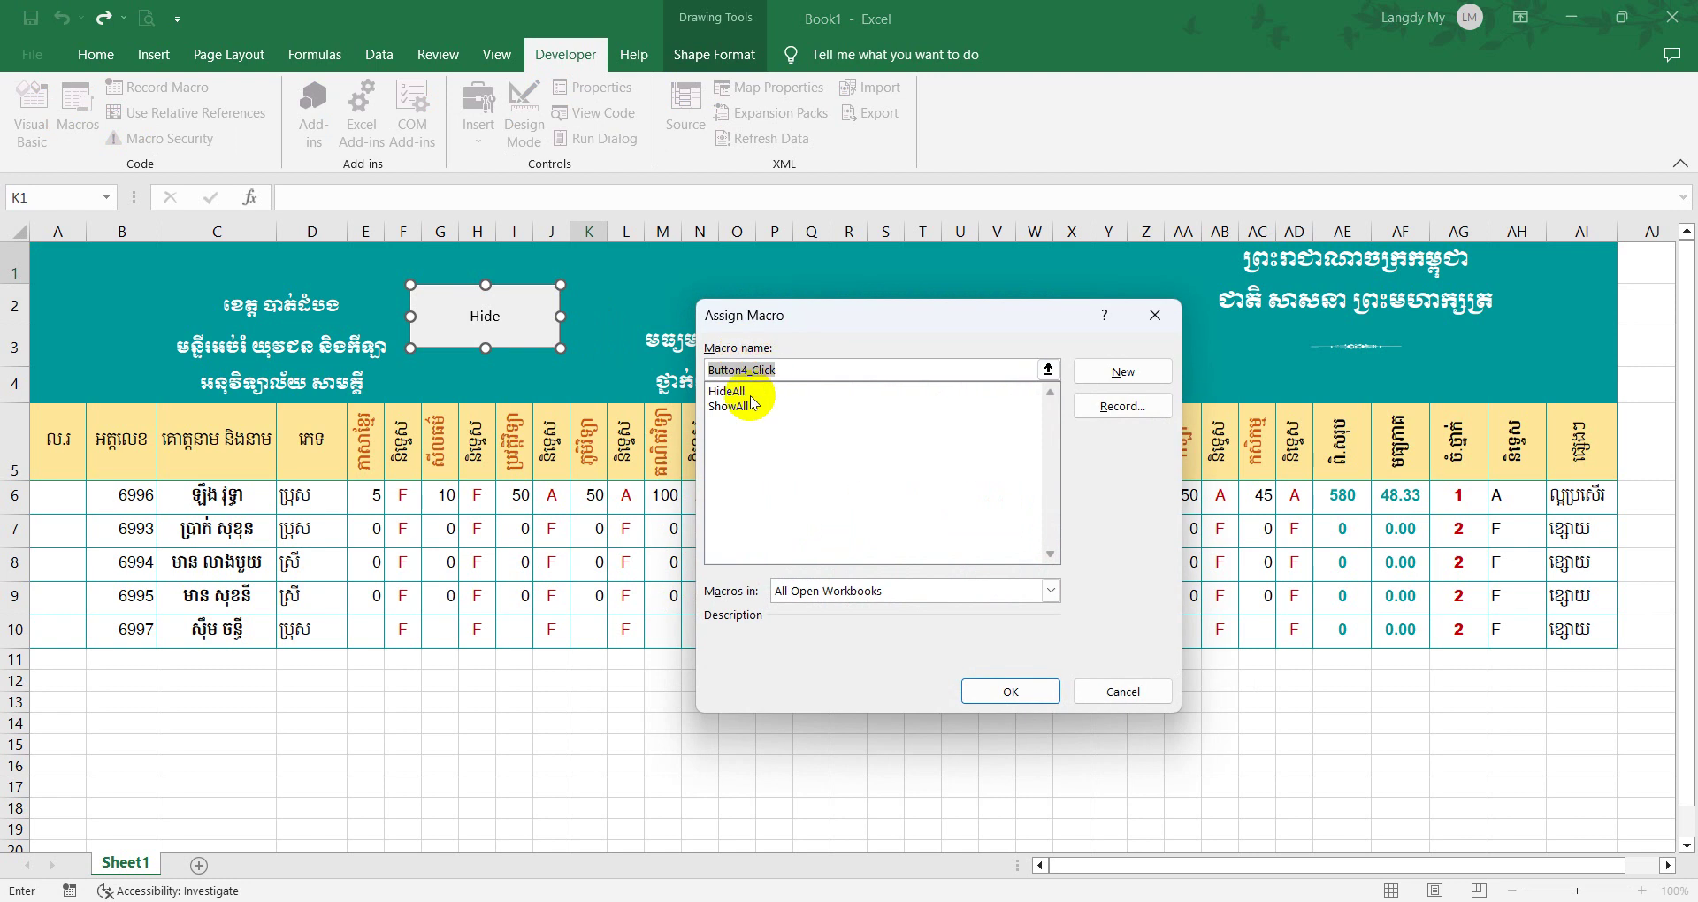
left_click(737, 412)
left_click(1008, 691)
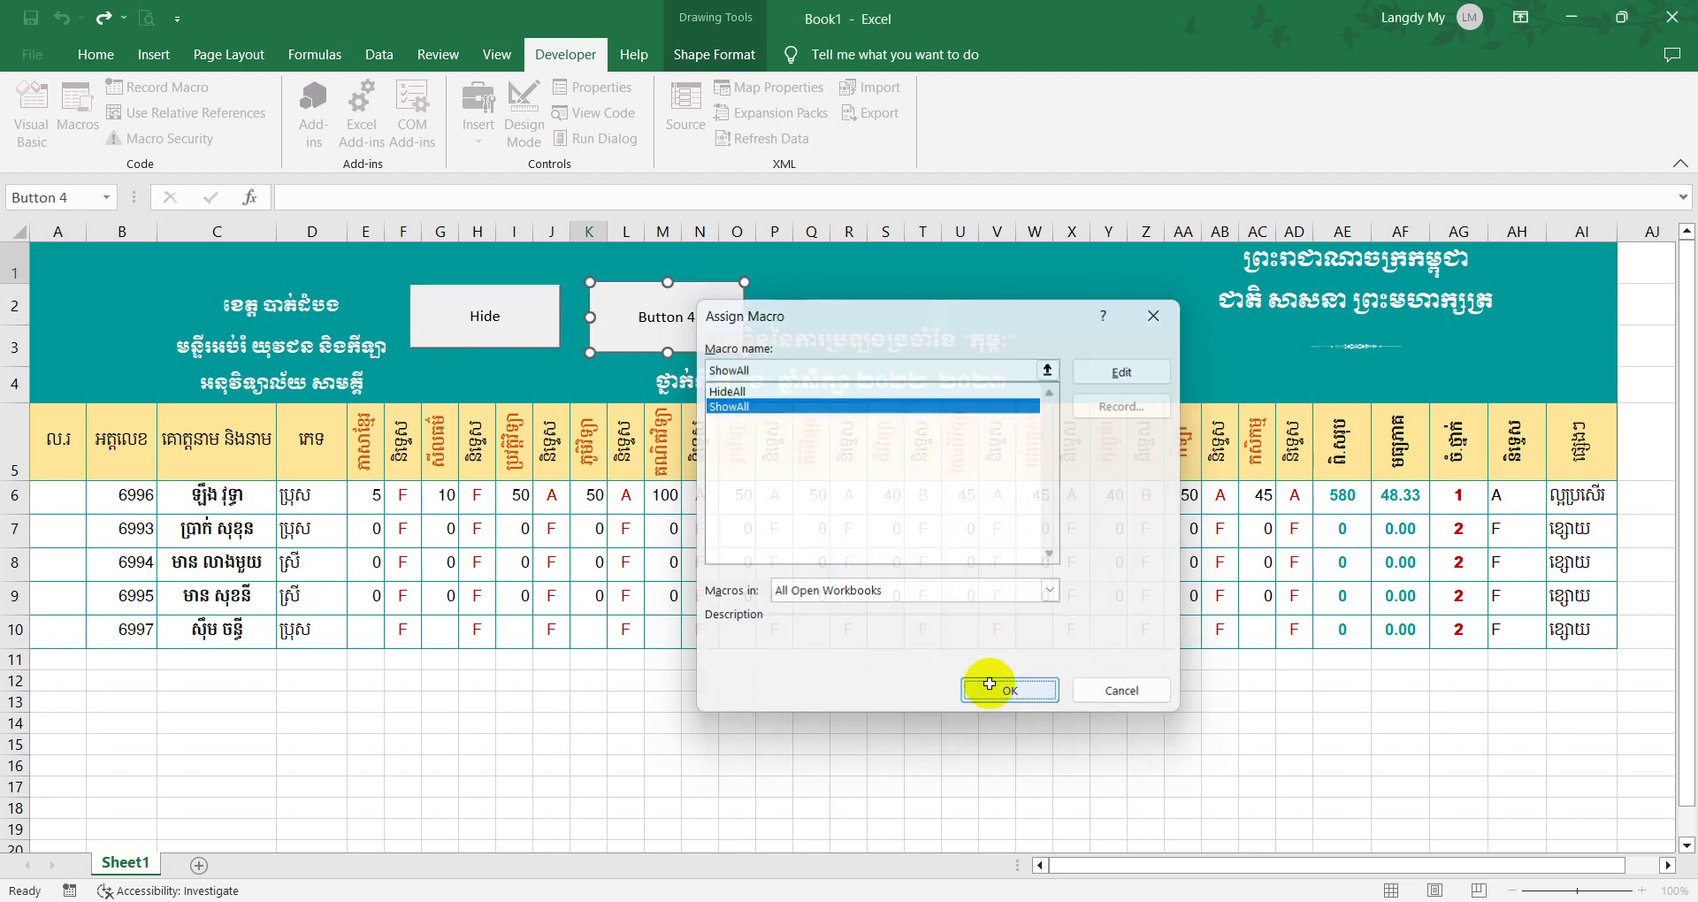
left_click(641, 316)
type("Show")
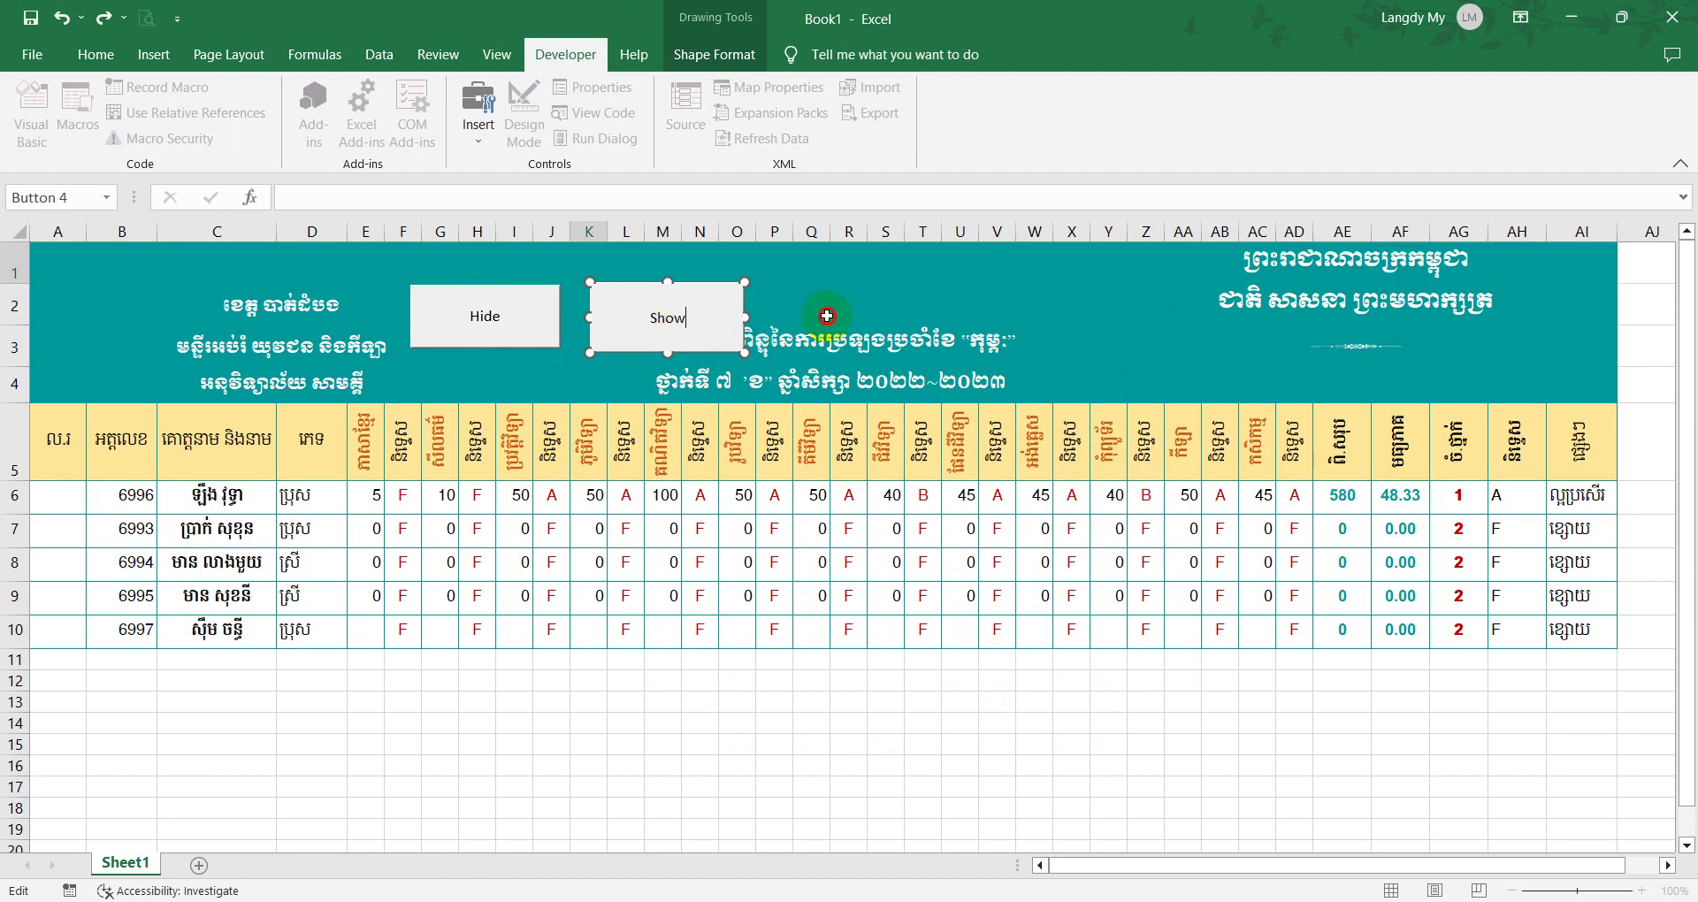
left_click(811, 305)
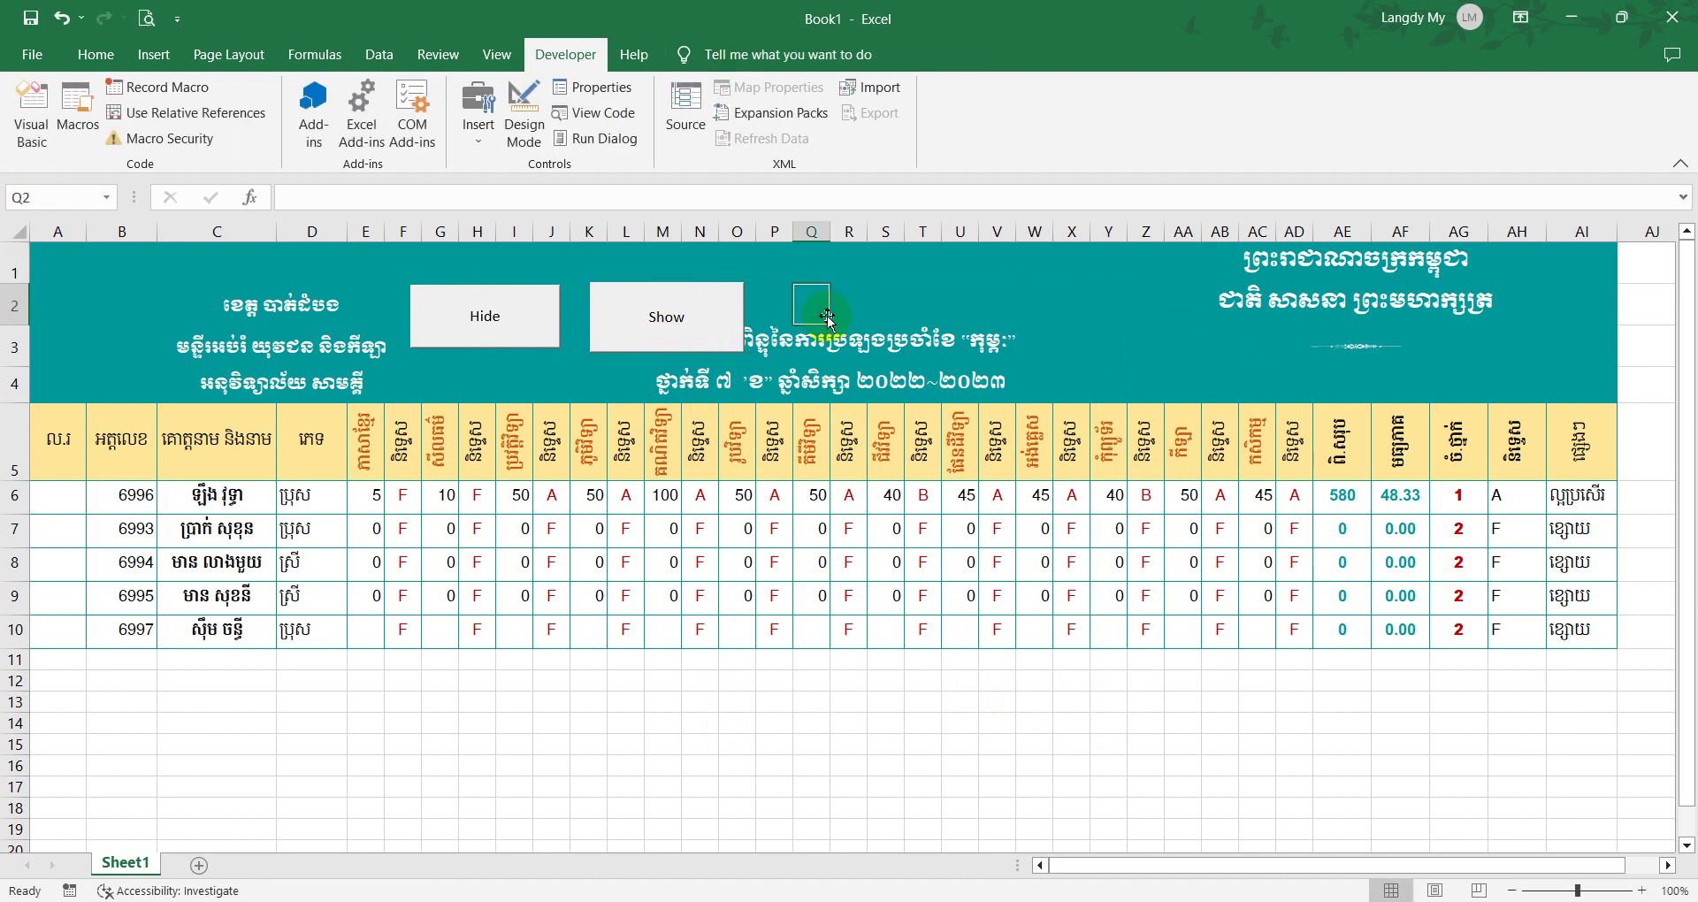
Step: Run the Hide and Show buttons to check the scroll bars toggle, then reopen the Visual Basic editor
mouse_move(1683, 333)
left_mouse_down()
mouse_move(1690, 402)
mouse_move(1685, 283)
left_mouse_up()
left_click(498, 324)
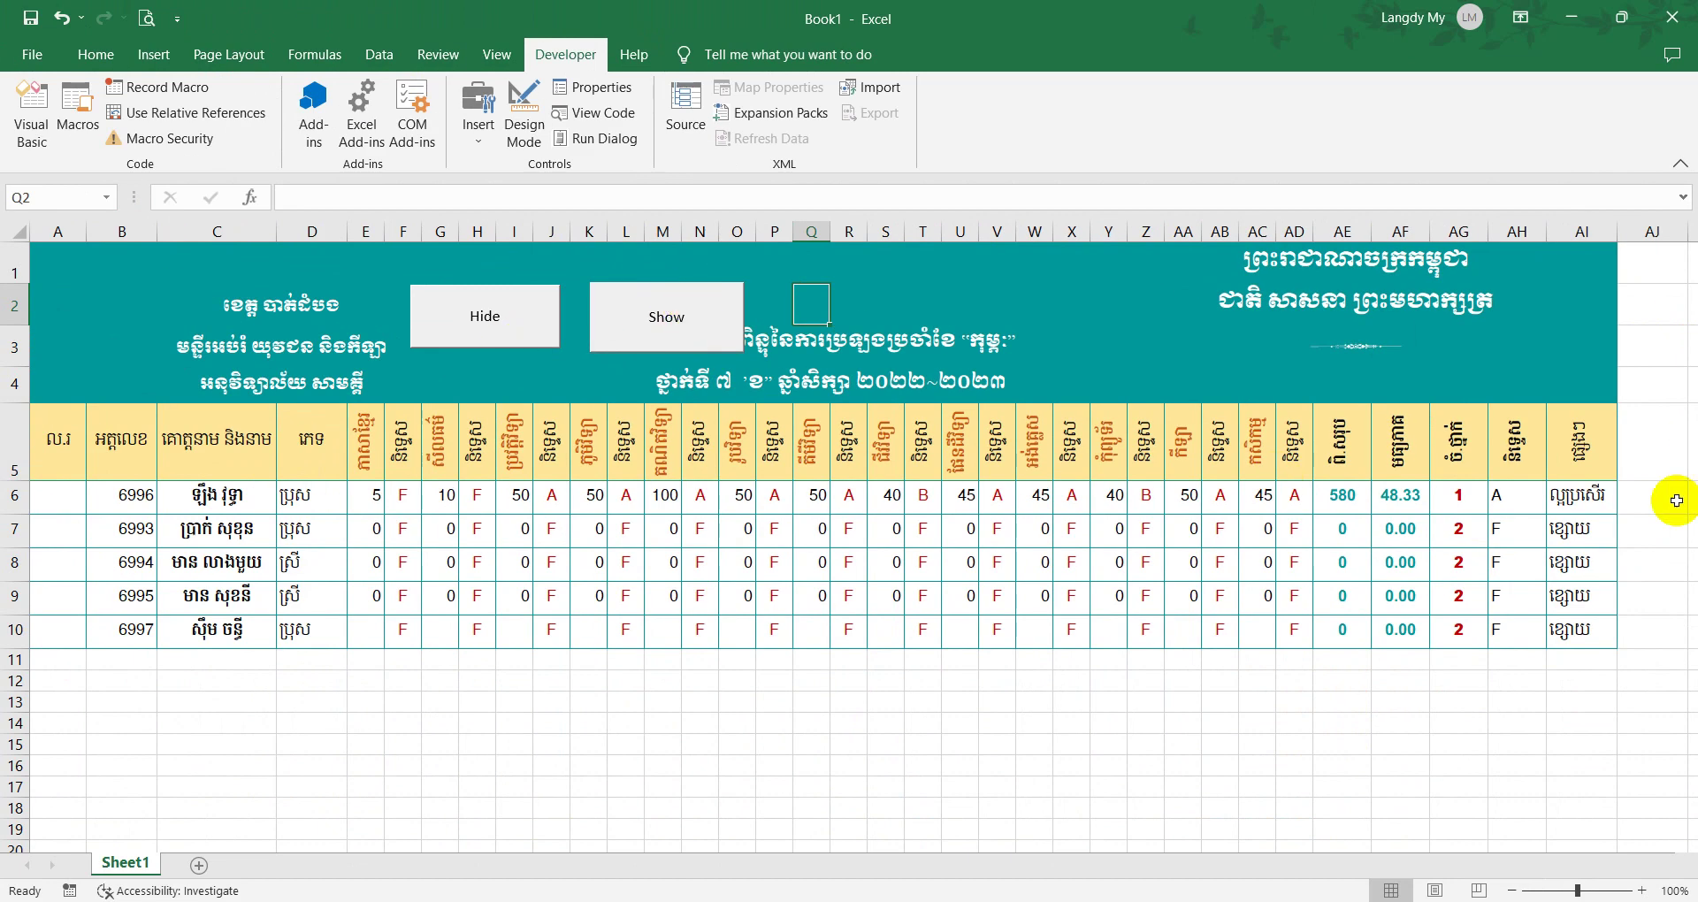
left_click(675, 303)
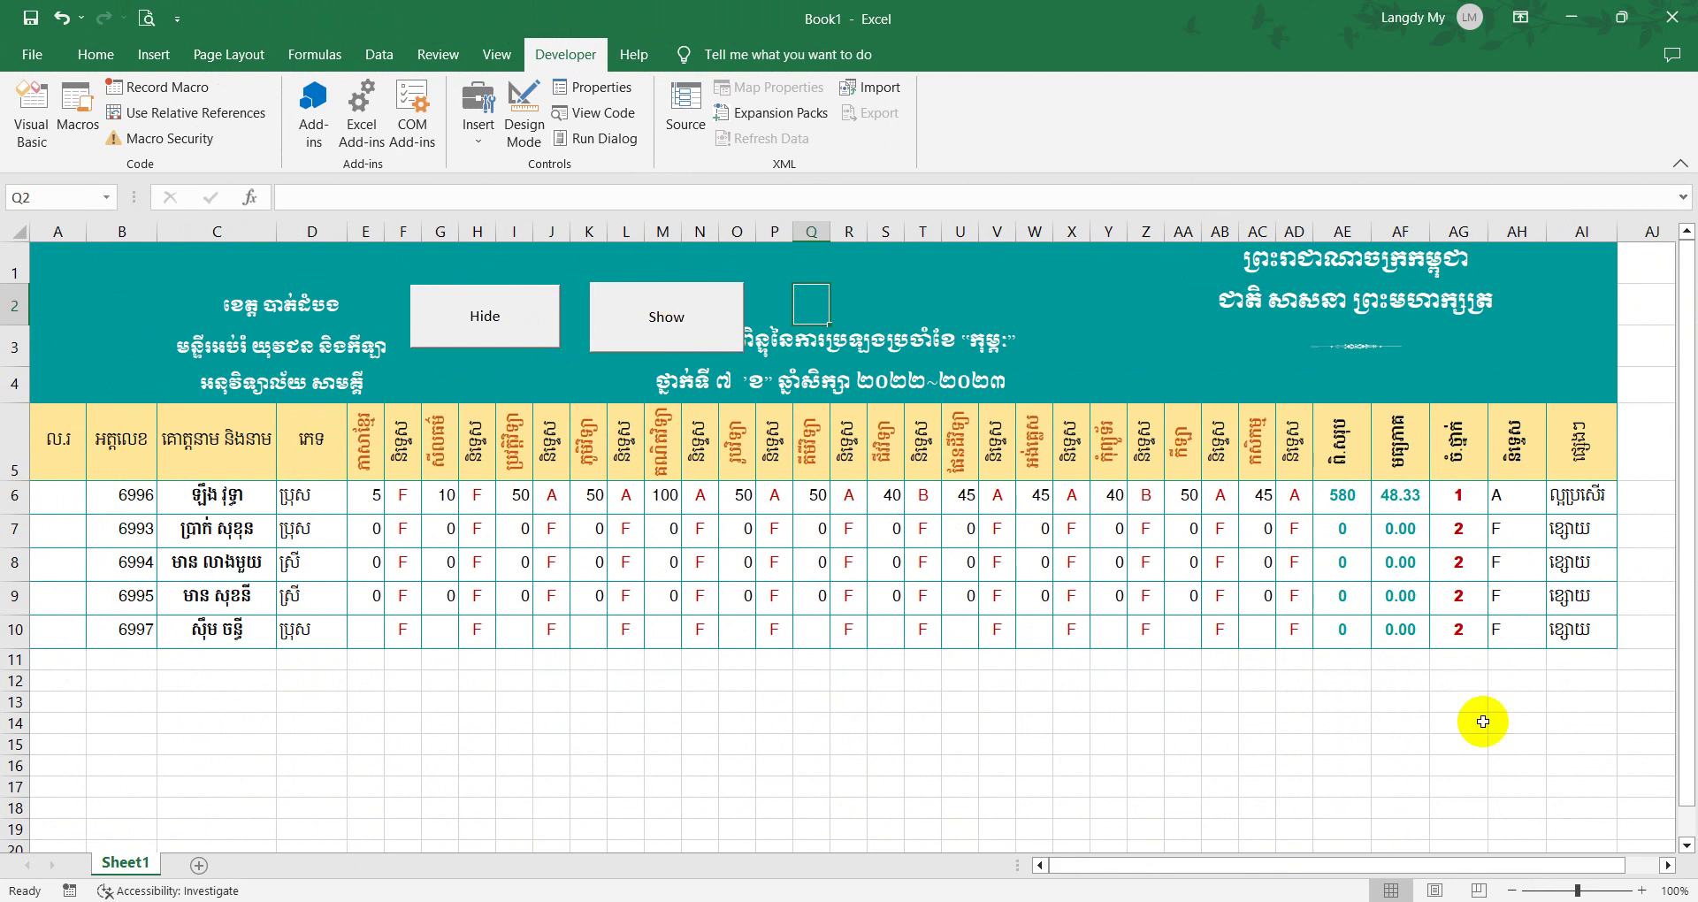
left_click_drag(1687, 531, 1690, 557)
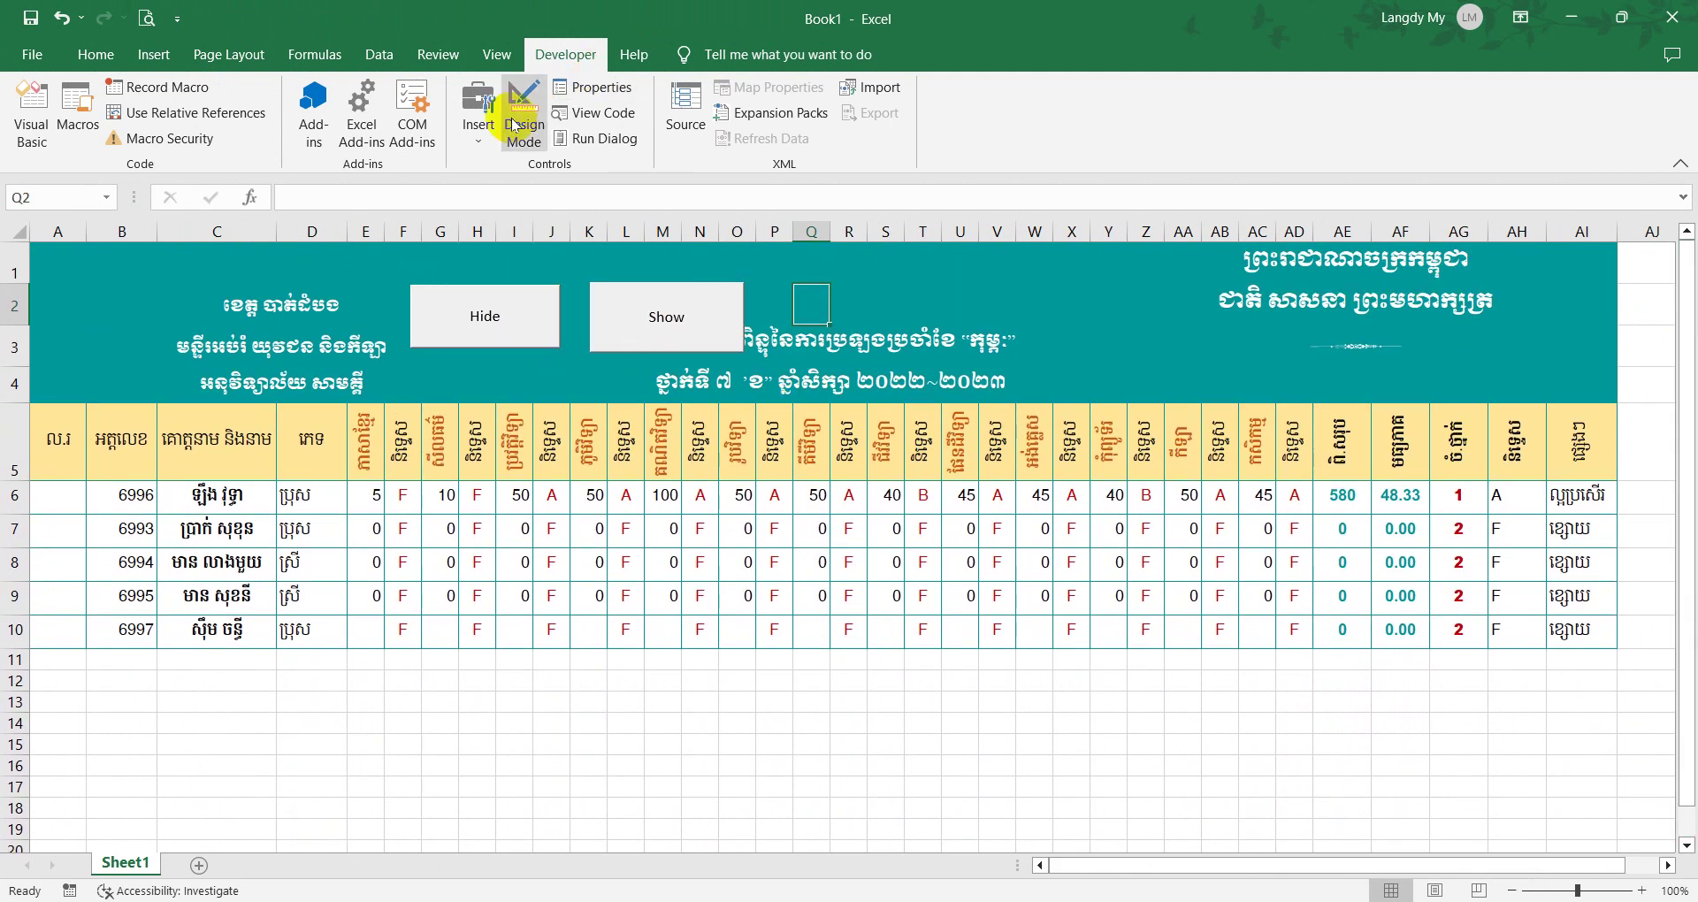
left_click(32, 106)
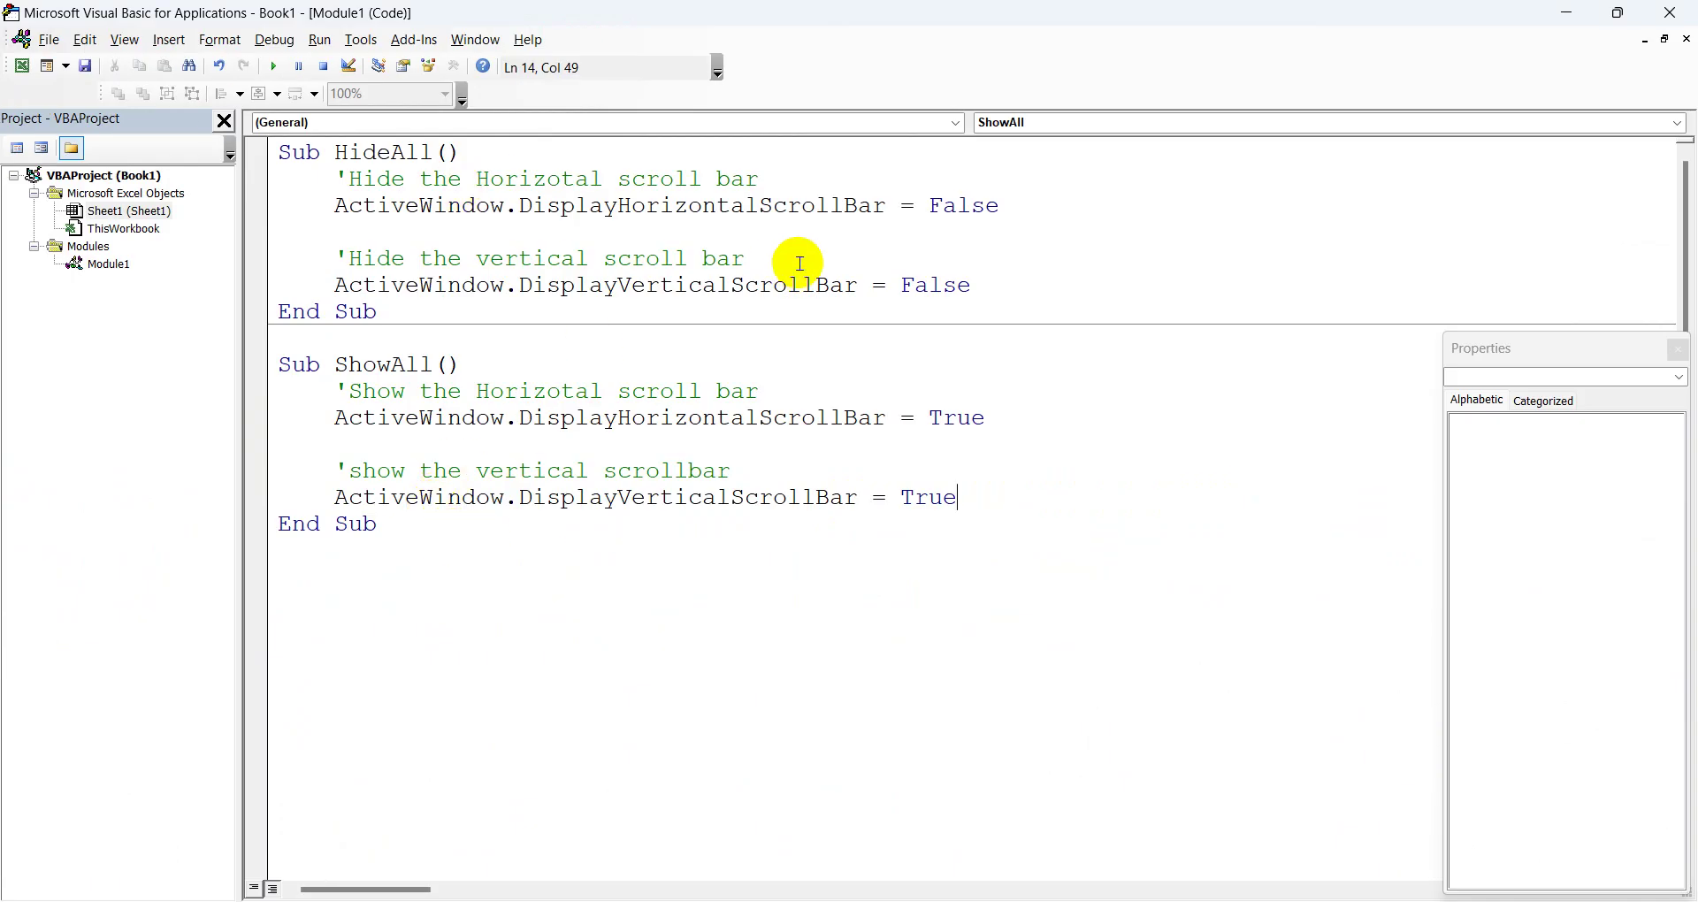
Step: In HideAll, delete the vertical scroll bar comment and change the remaining comment to 'Horizotal/Vertical scroll bar'
left_click_drag(762, 266, 337, 231)
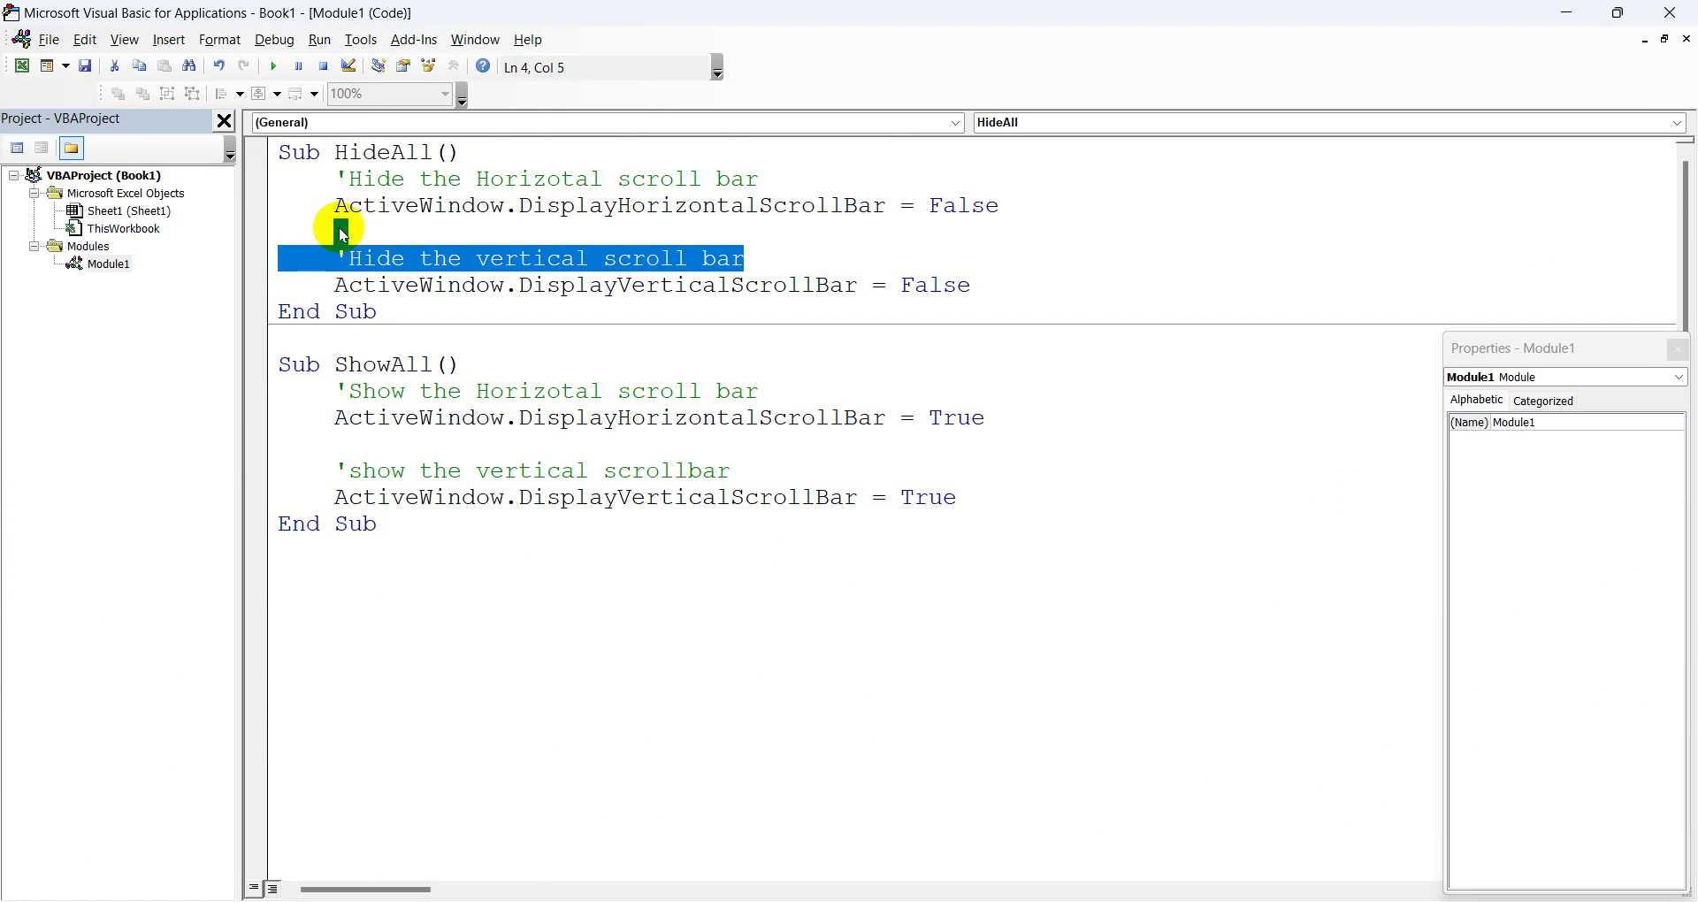
key("Delete")
key("Delete")
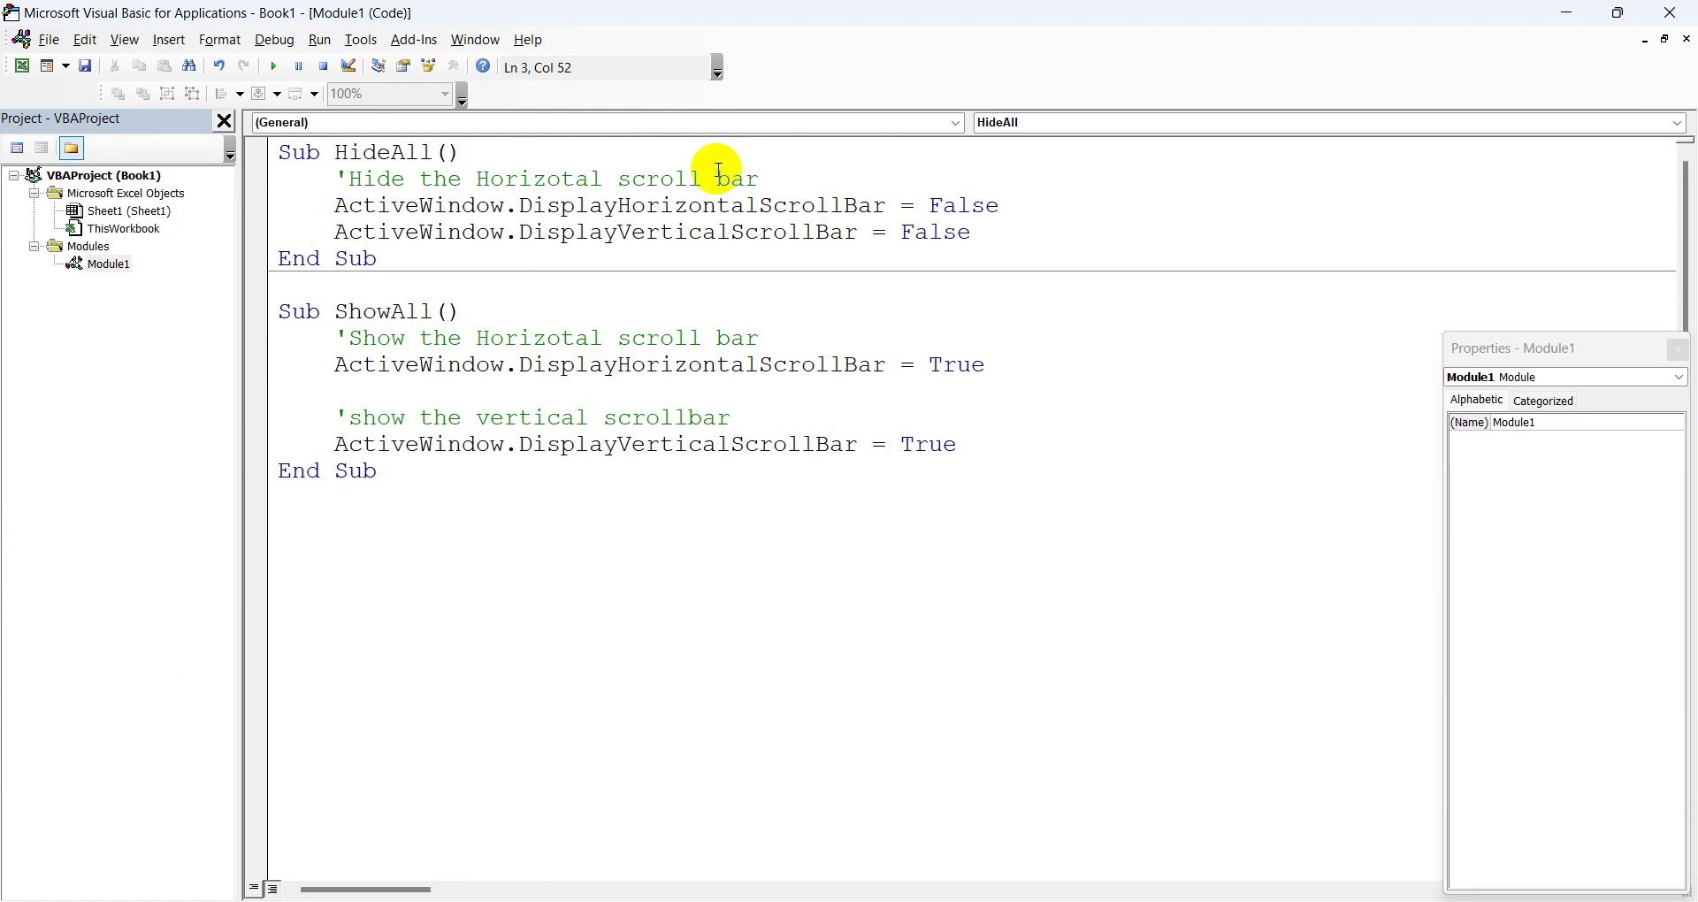
left_click(783, 170)
type("/")
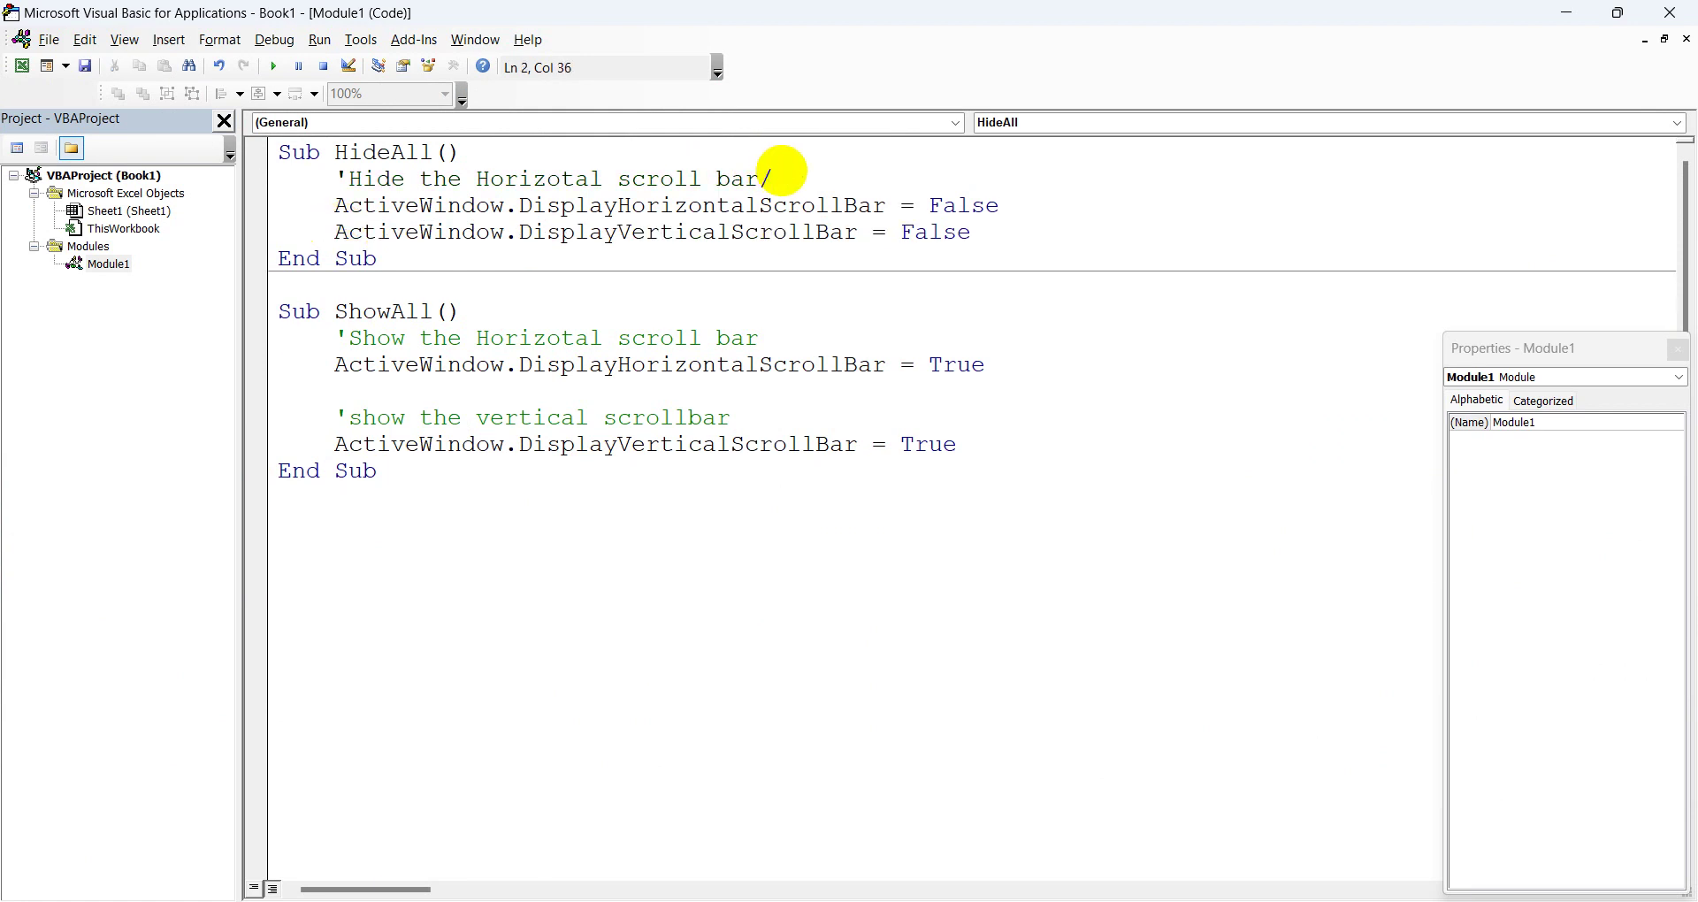
left_click(616, 179)
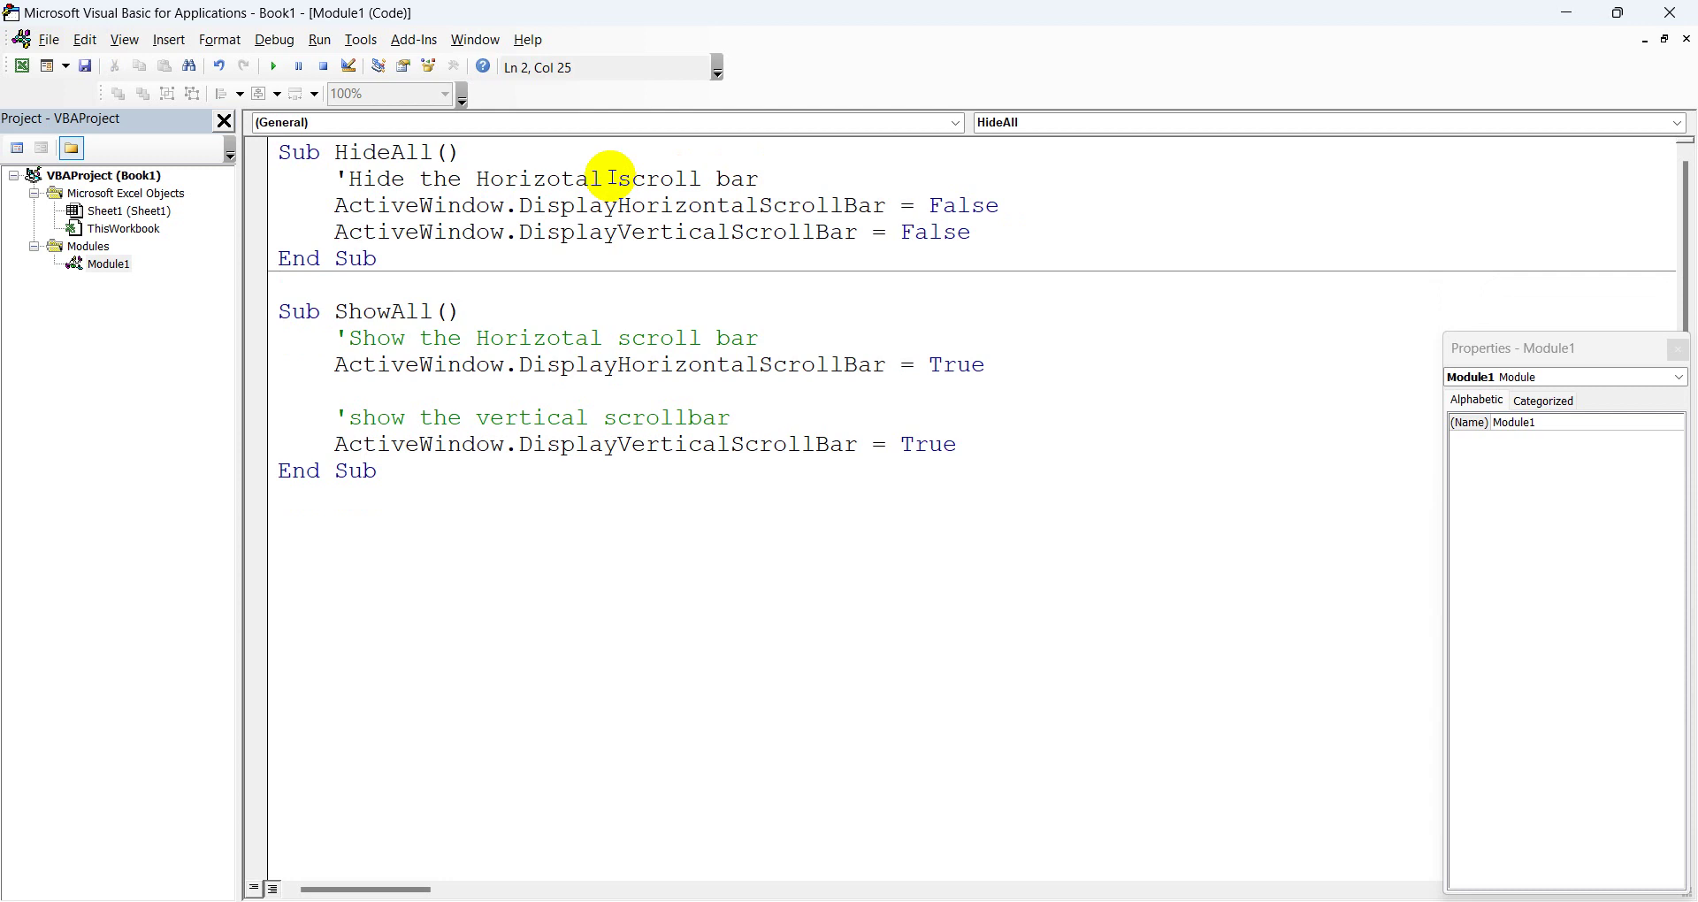
type("/")
type("Vertival")
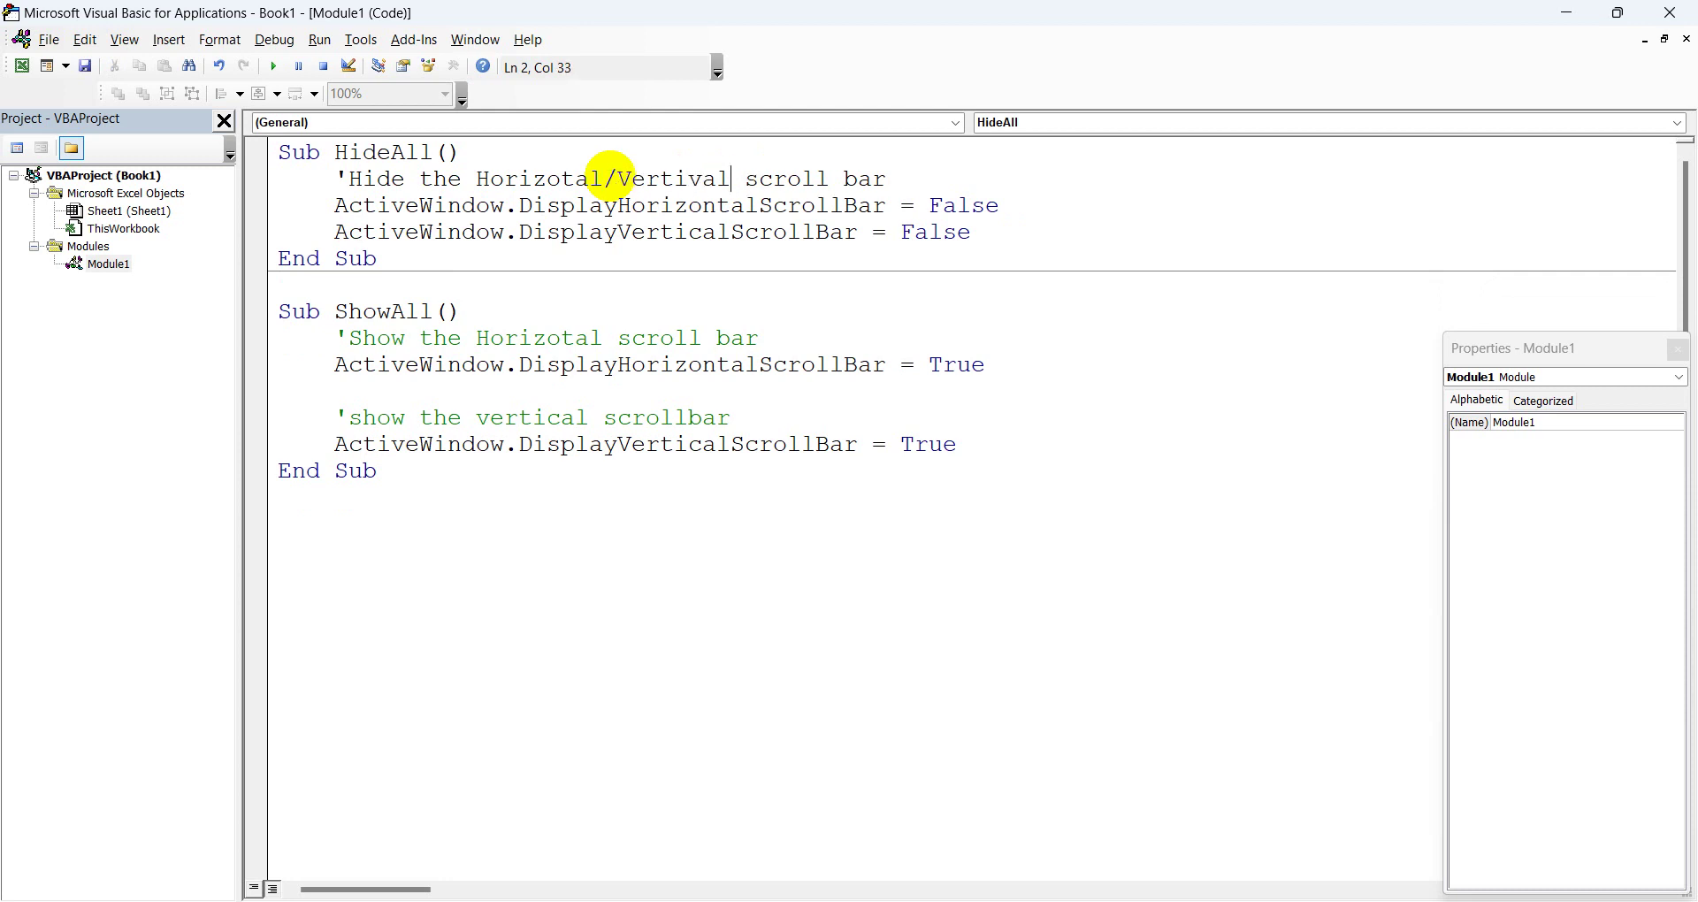
key("BackSpace")
key("BackSpace")
type("cal")
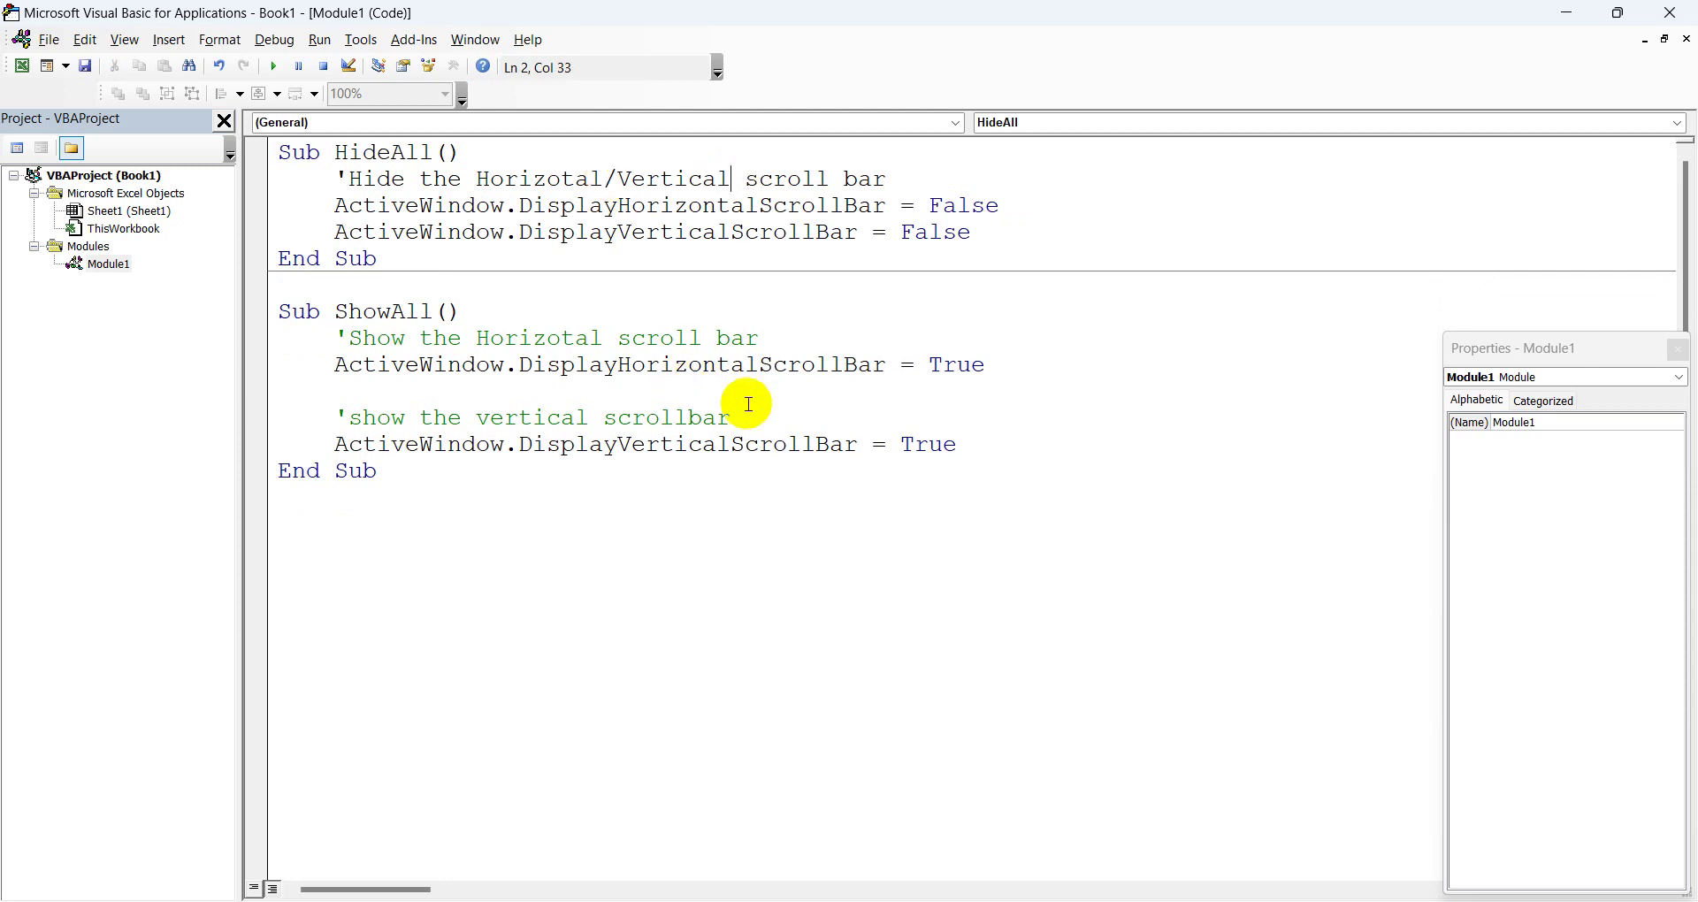
Step: In ShowAll, delete the vertical comment, change the other to 'Horizotal/Vertical scroll bar', and minimize the editor
left_click_drag(754, 409, 1026, 382)
key("Delete")
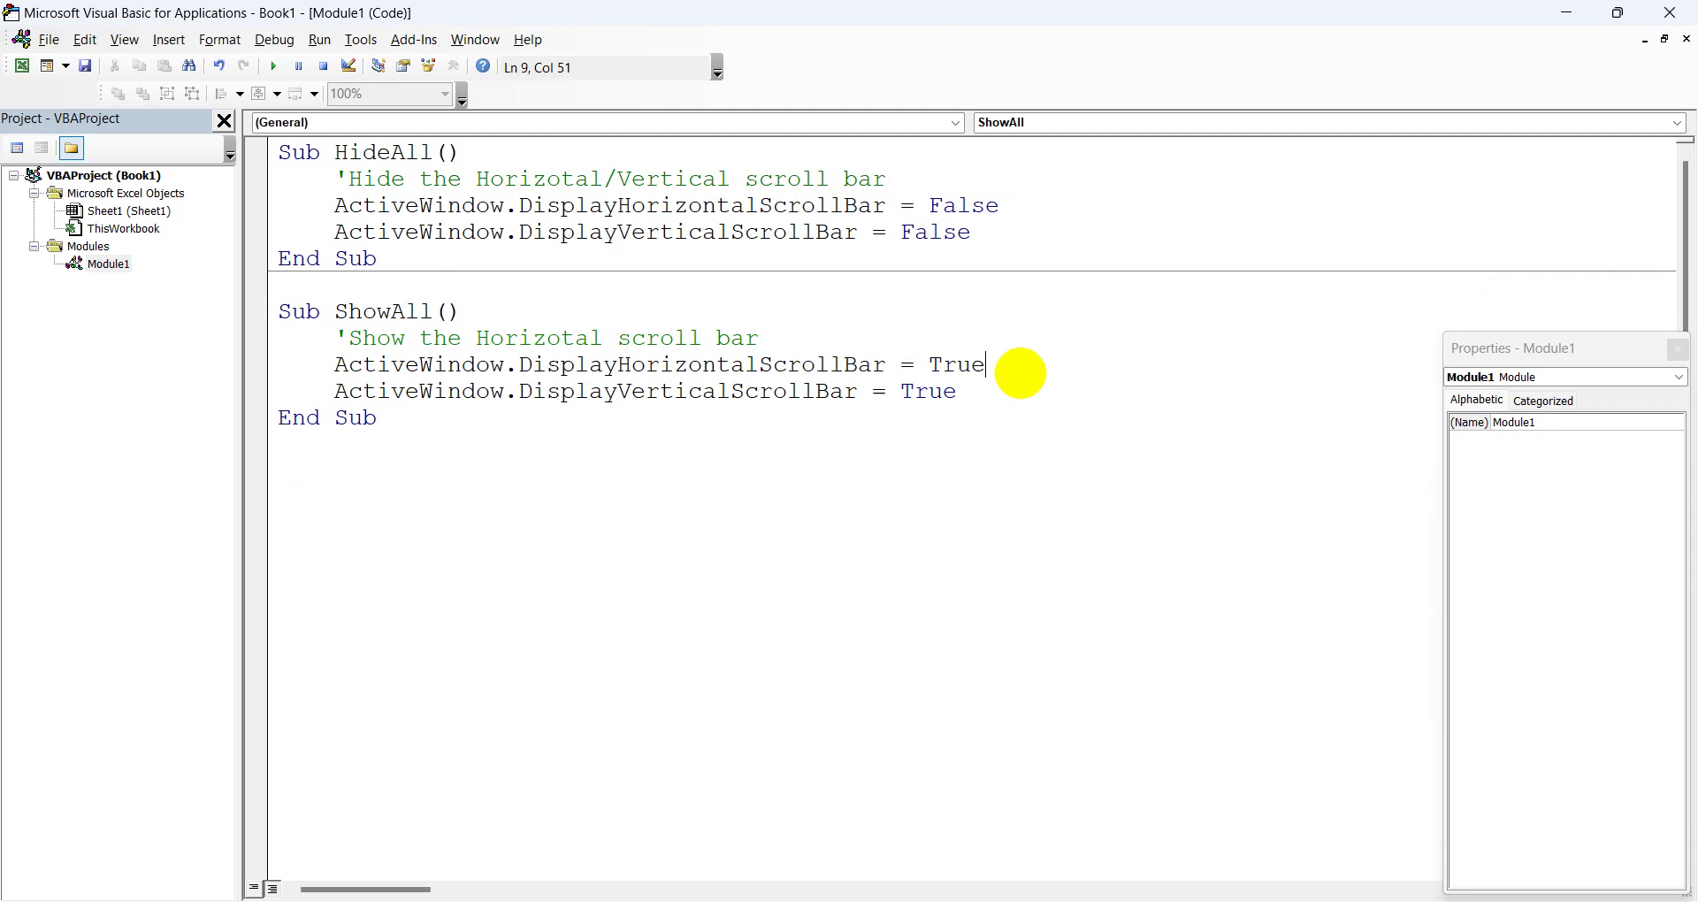
left_click(600, 339)
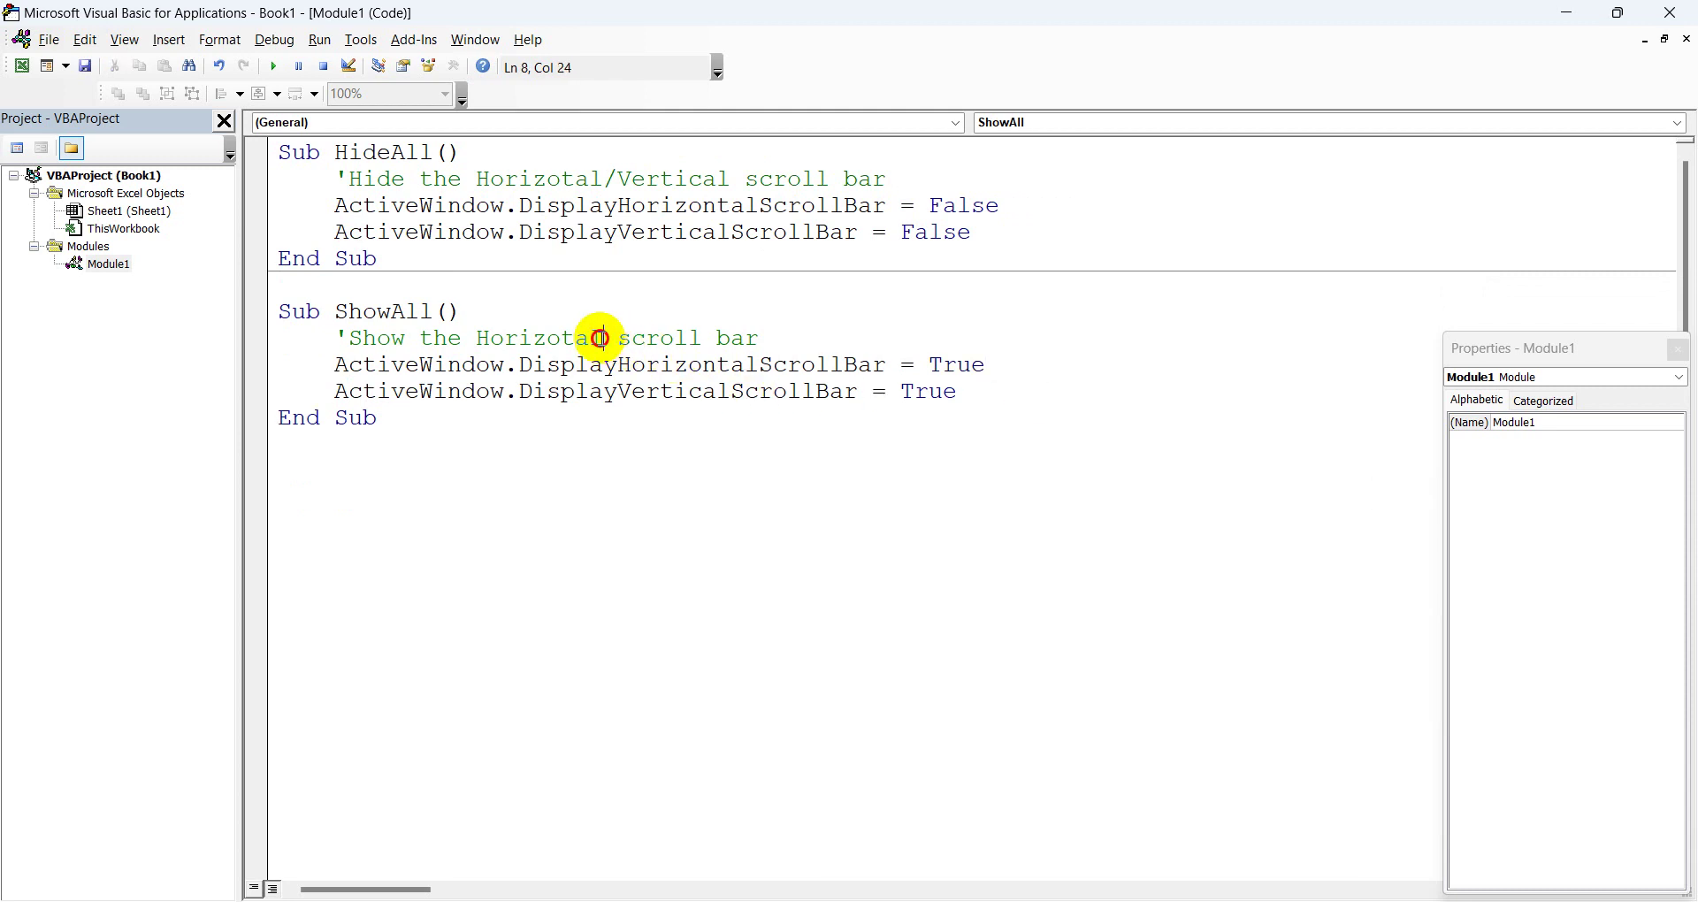
type("/Ve")
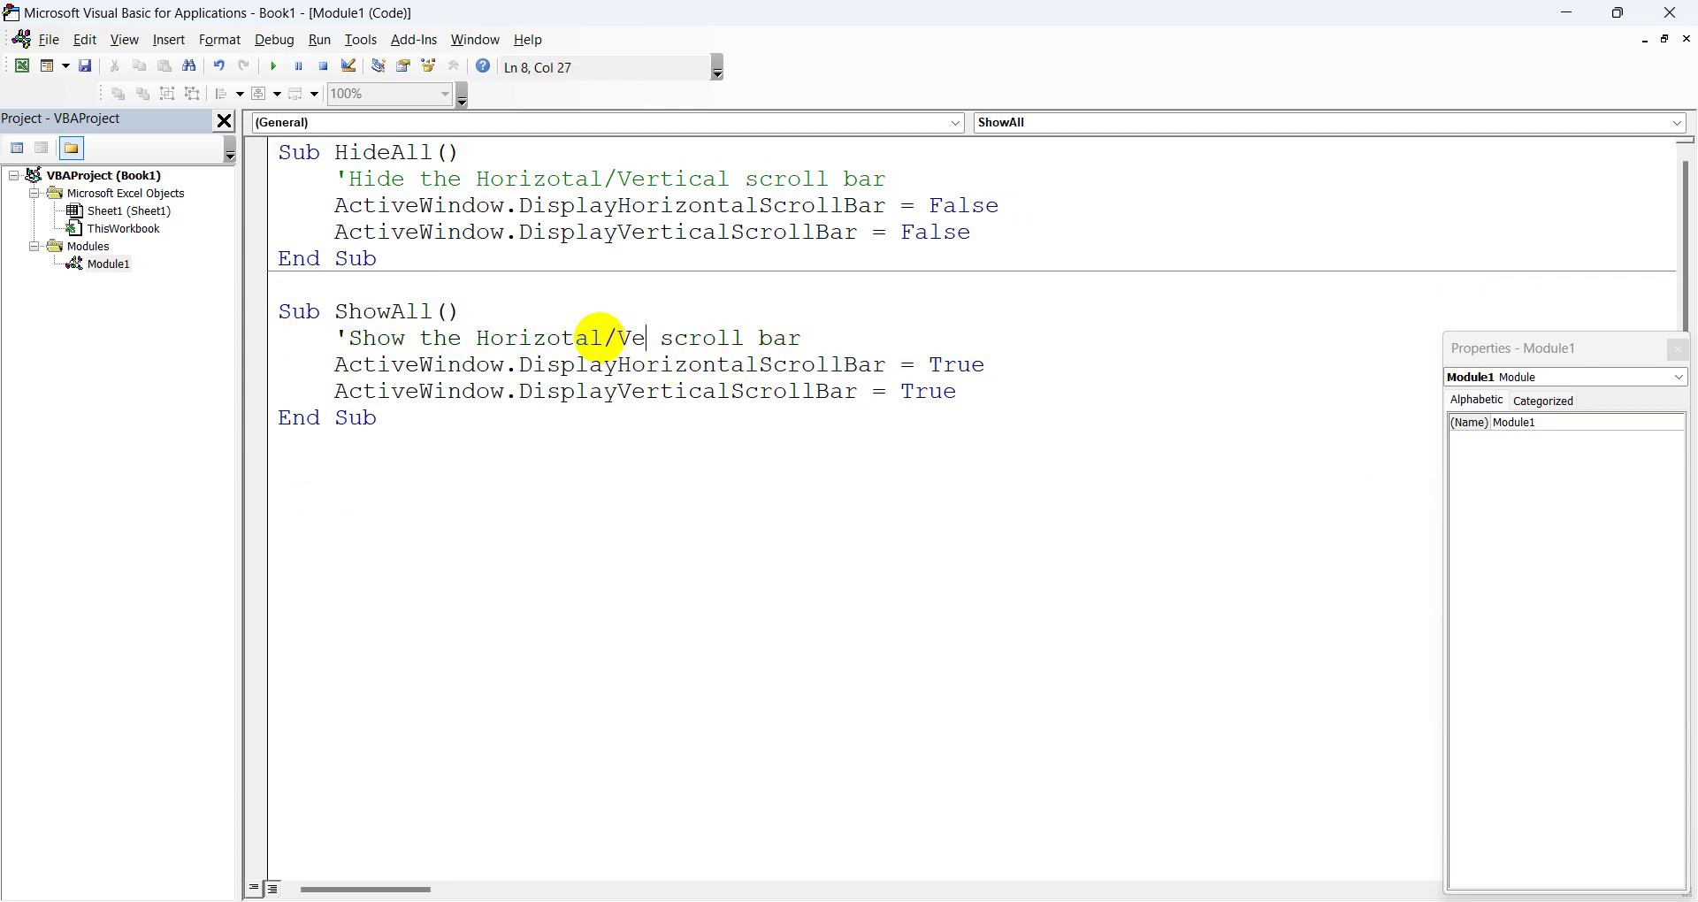
type("rtical")
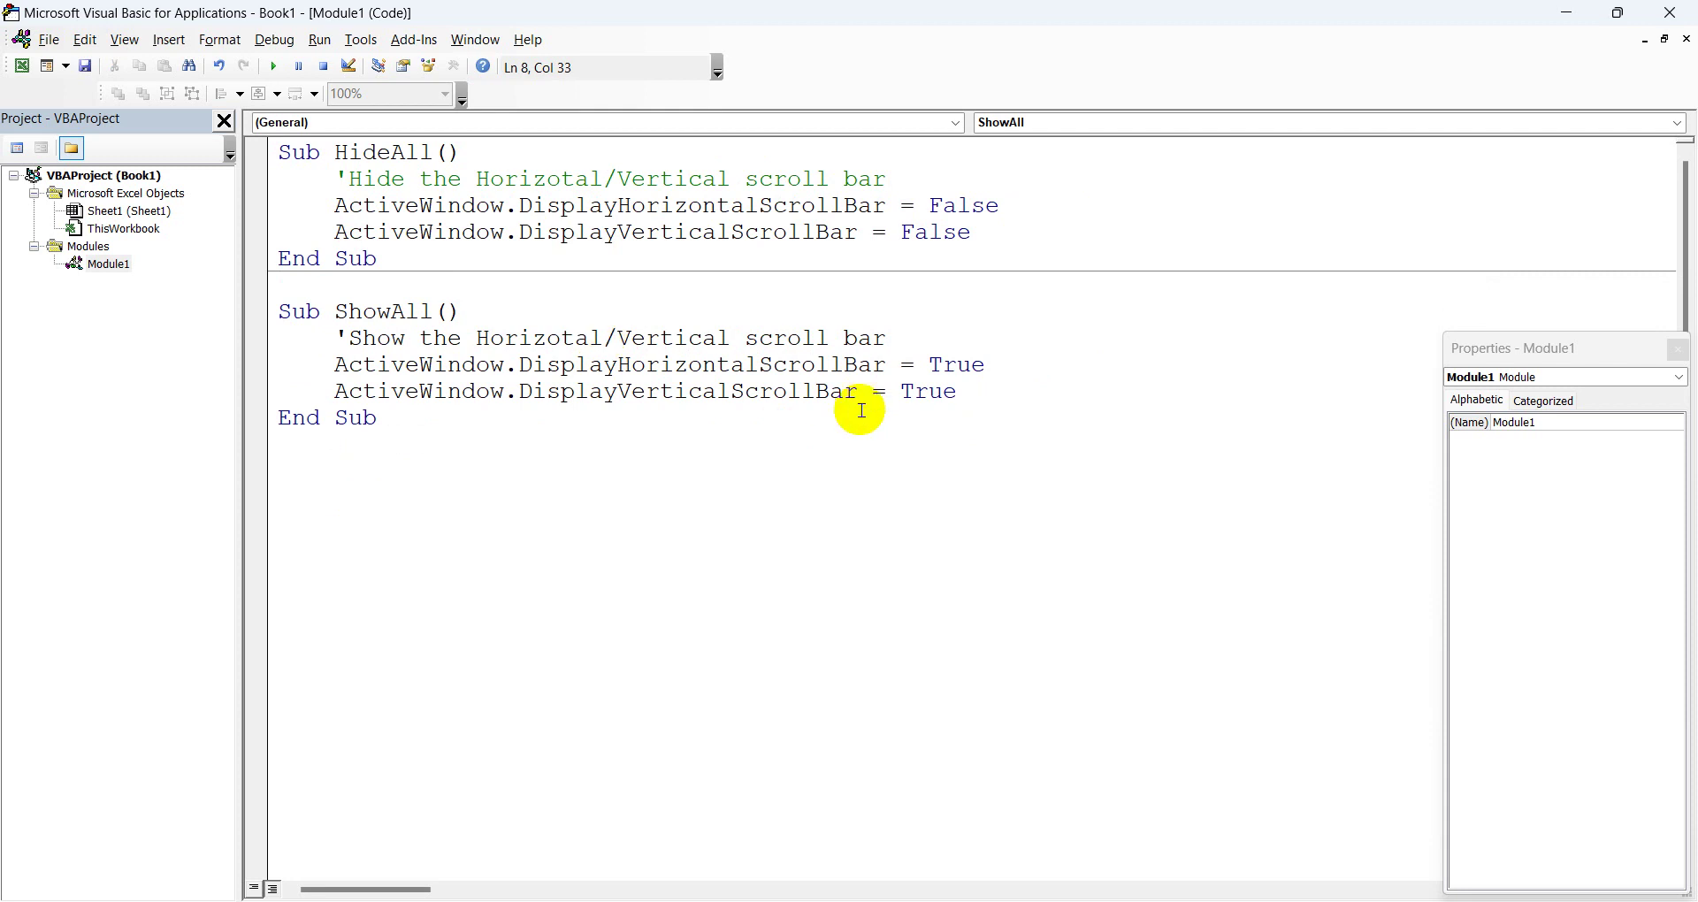
left_click(894, 443)
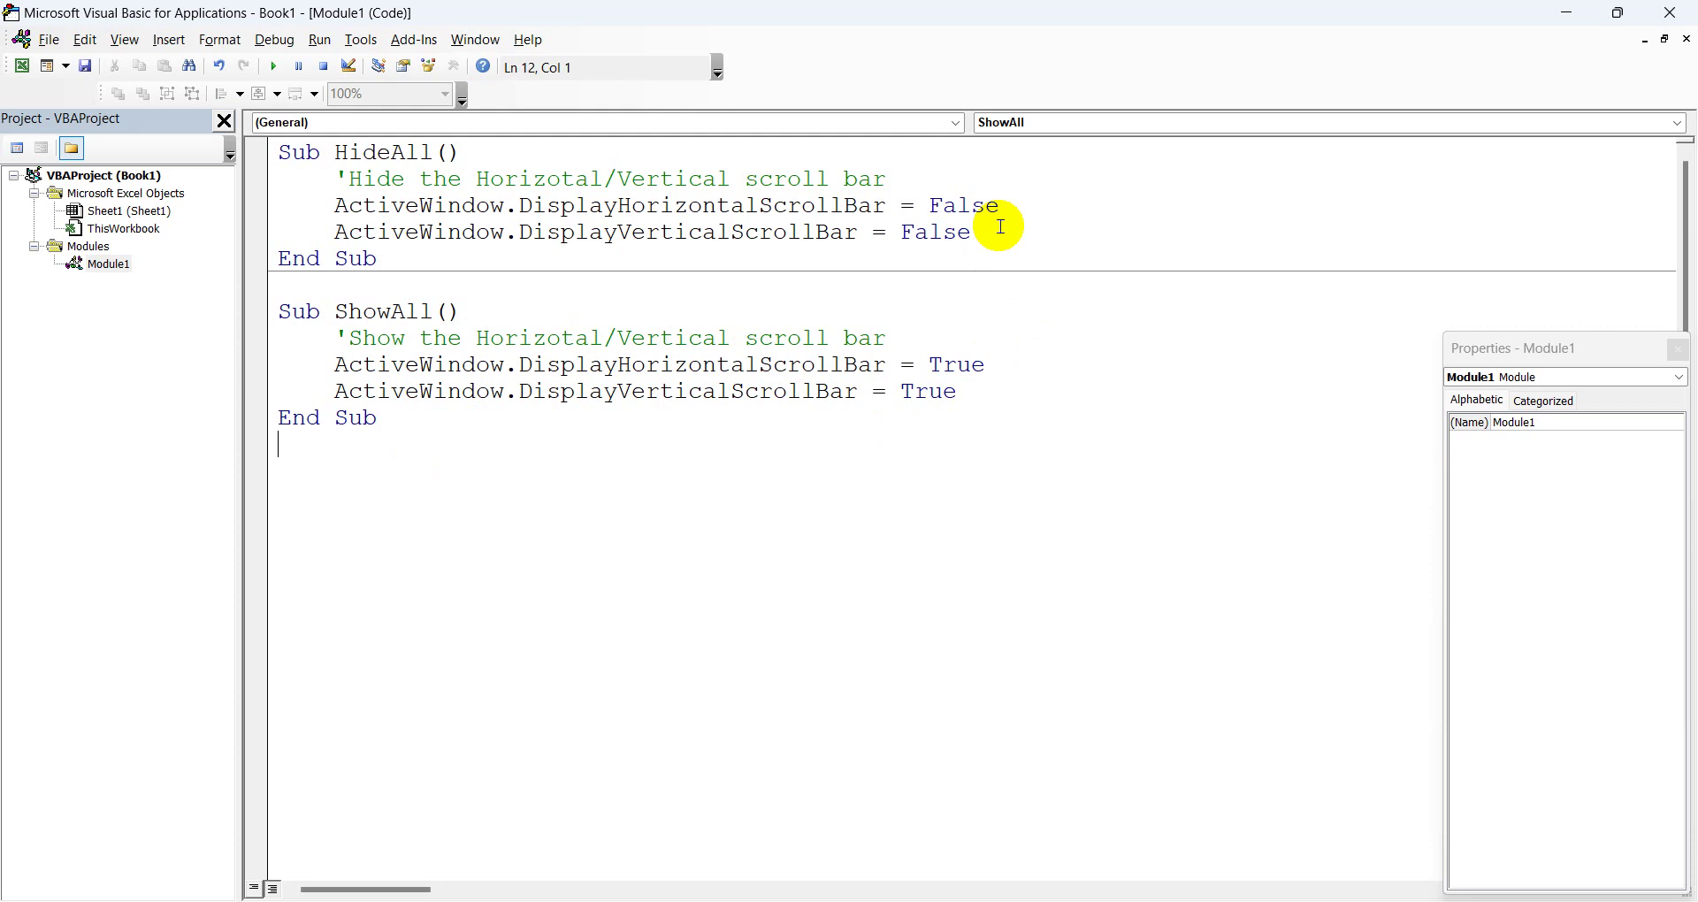
left_click(1567, 14)
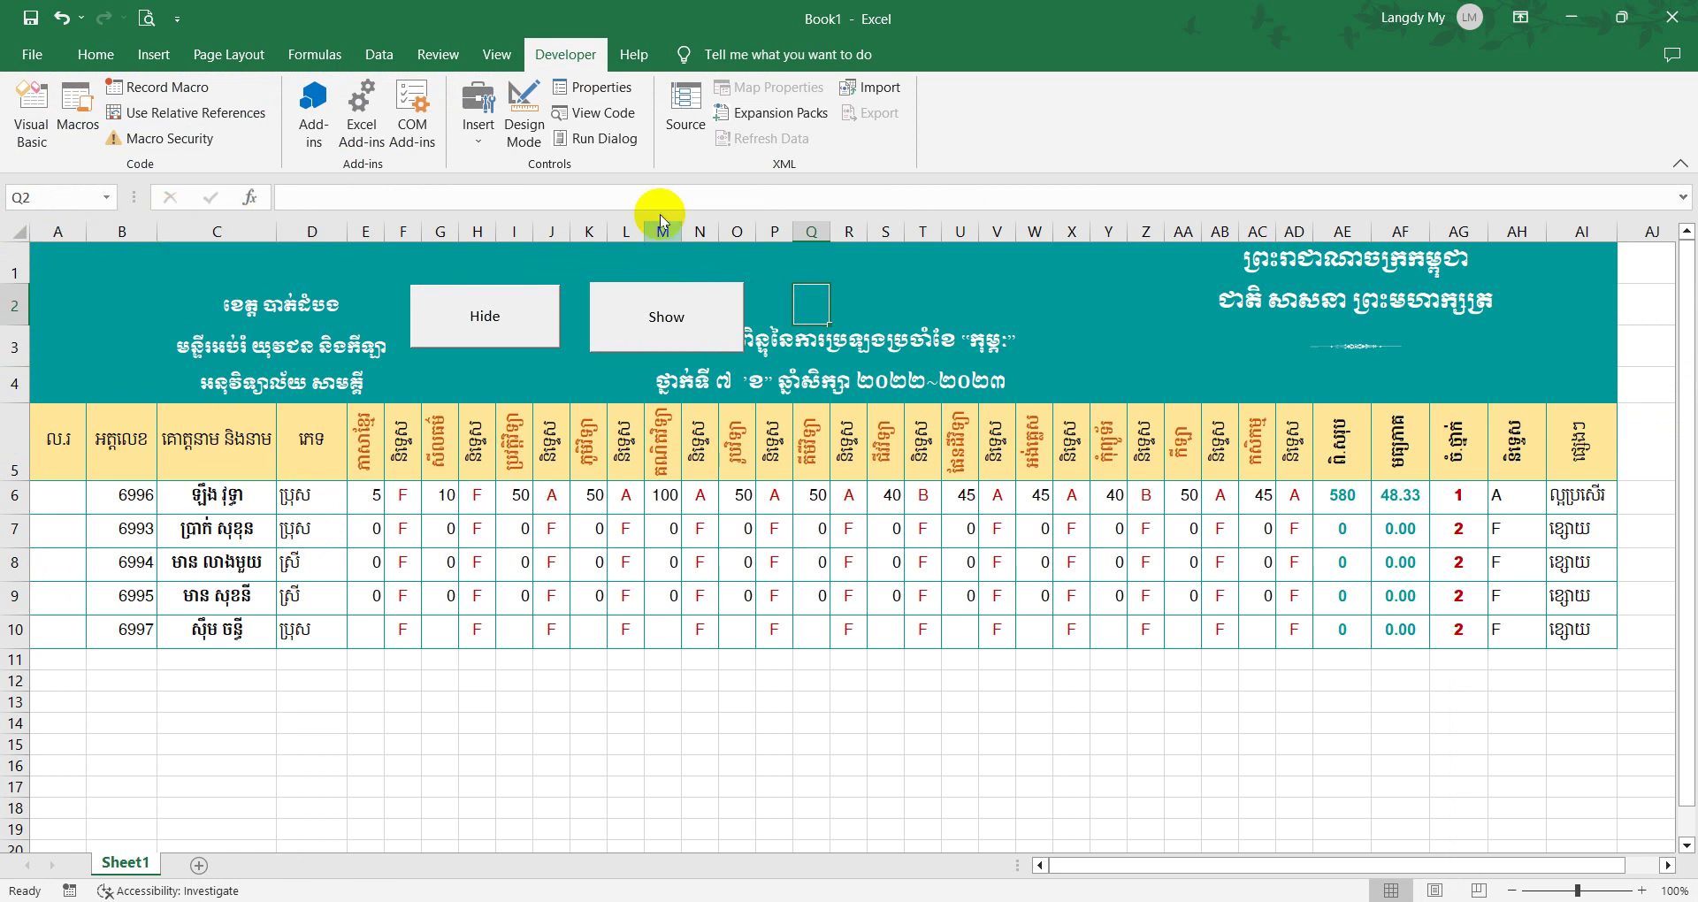
Step: Add the comment 'Hide the row/column heading' and ActiveWindow.DisplayHeadings = False to HideAll
left_click(869, 774)
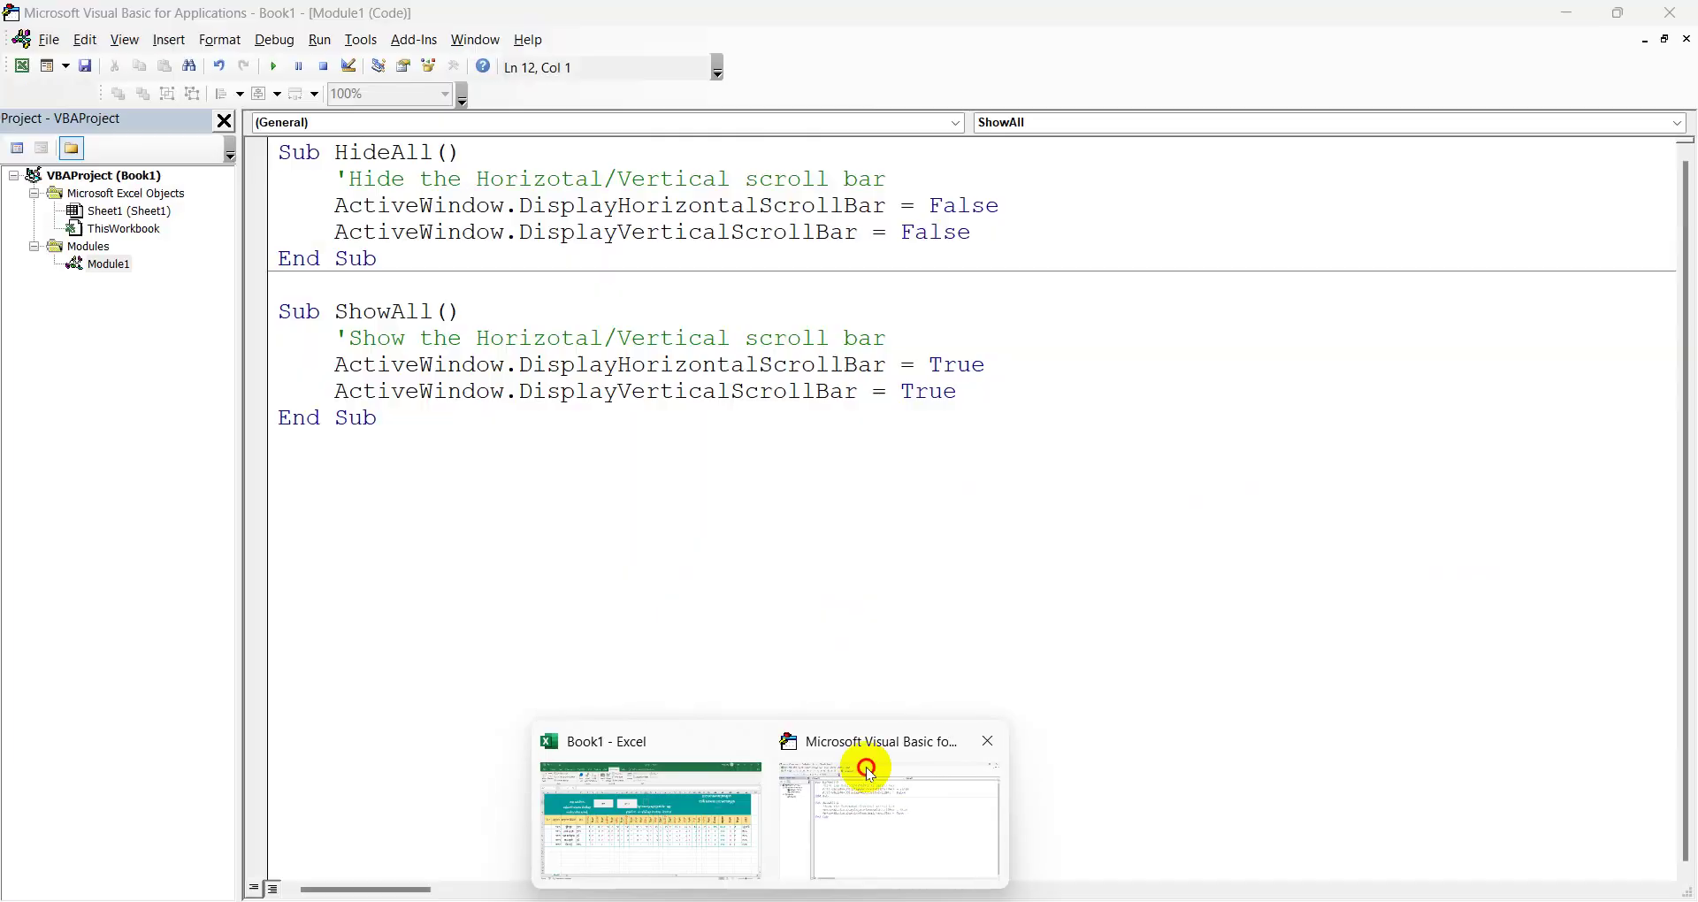
left_click(983, 231)
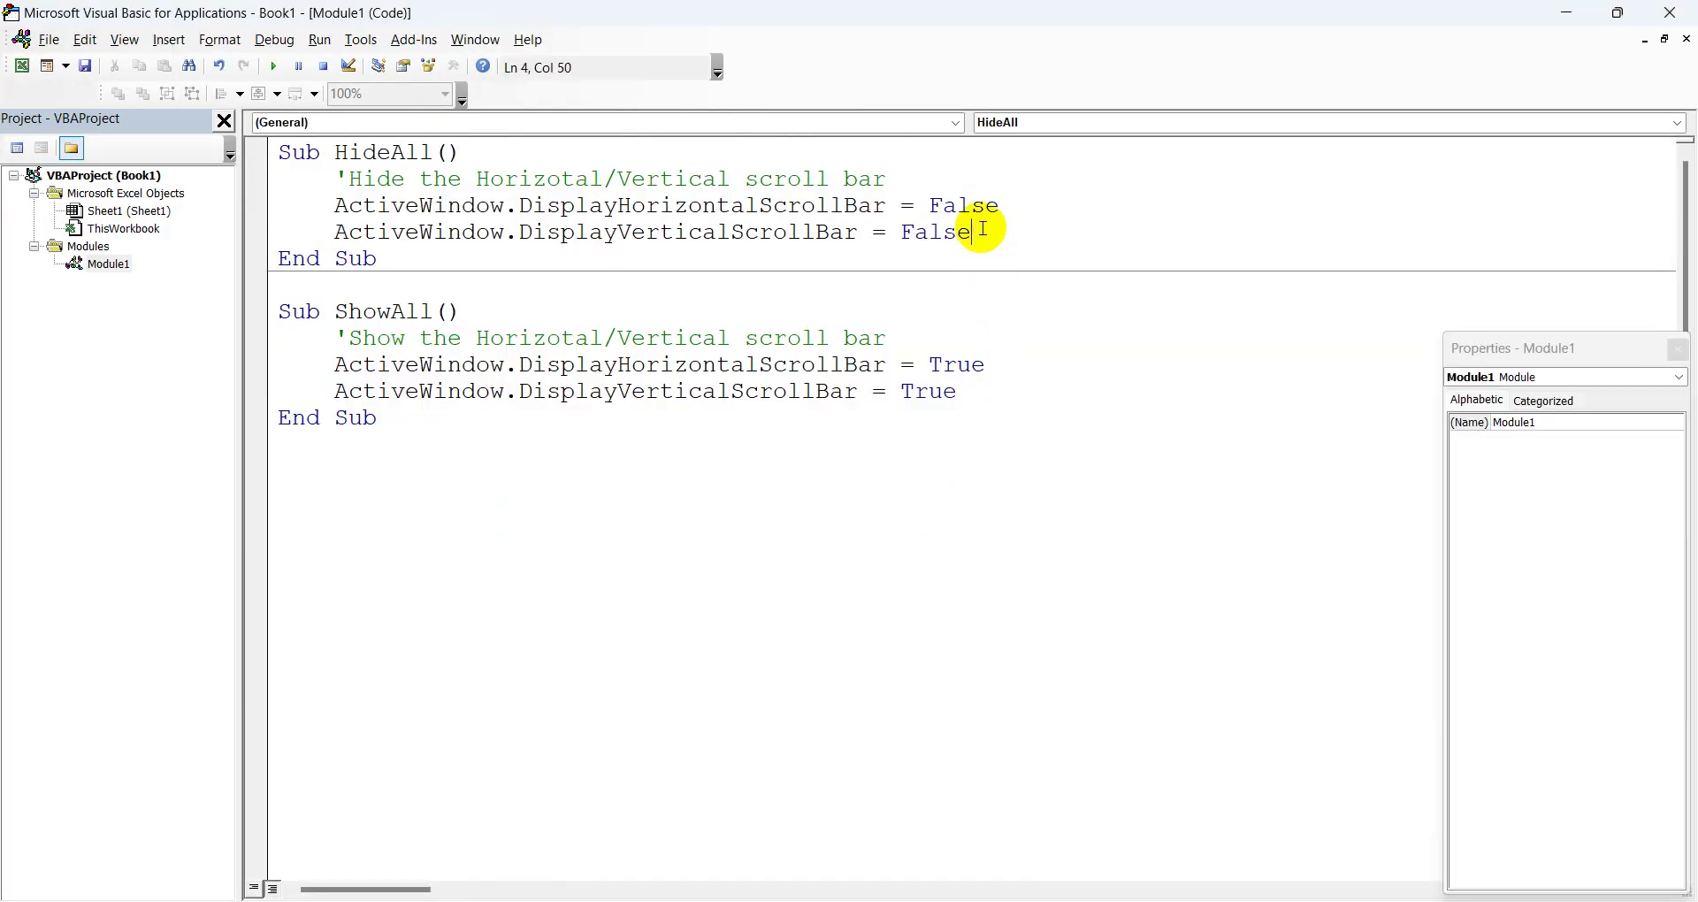
key("Return")
type("'Hide the row/column headi")
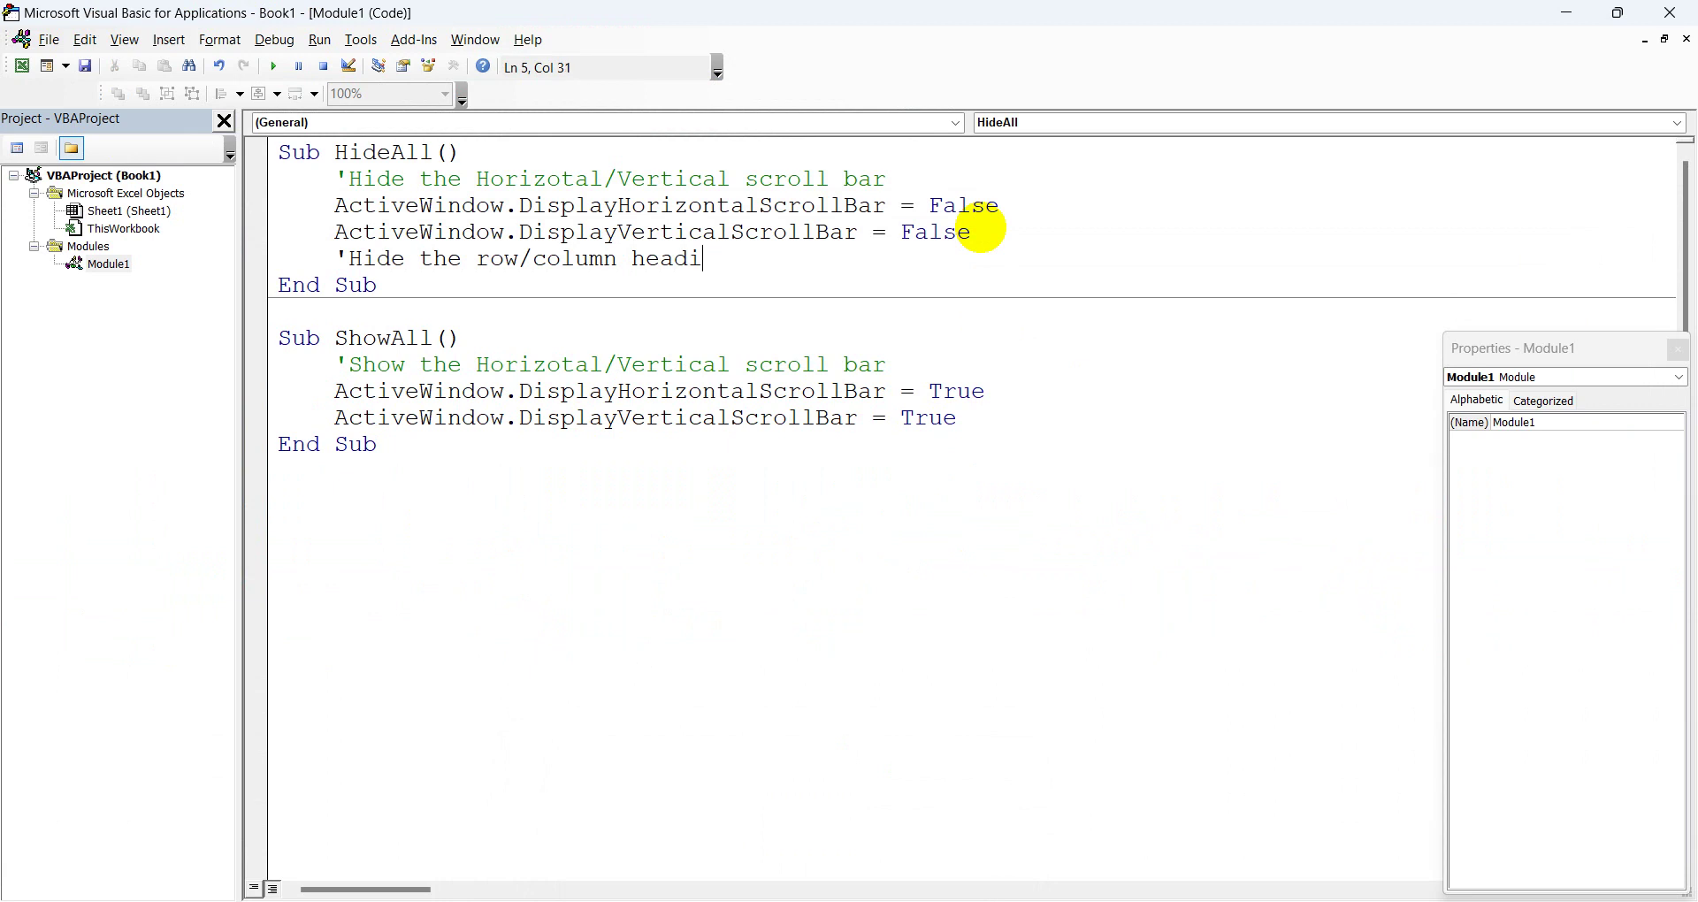
type("ng")
key("Return")
type("activewindow")
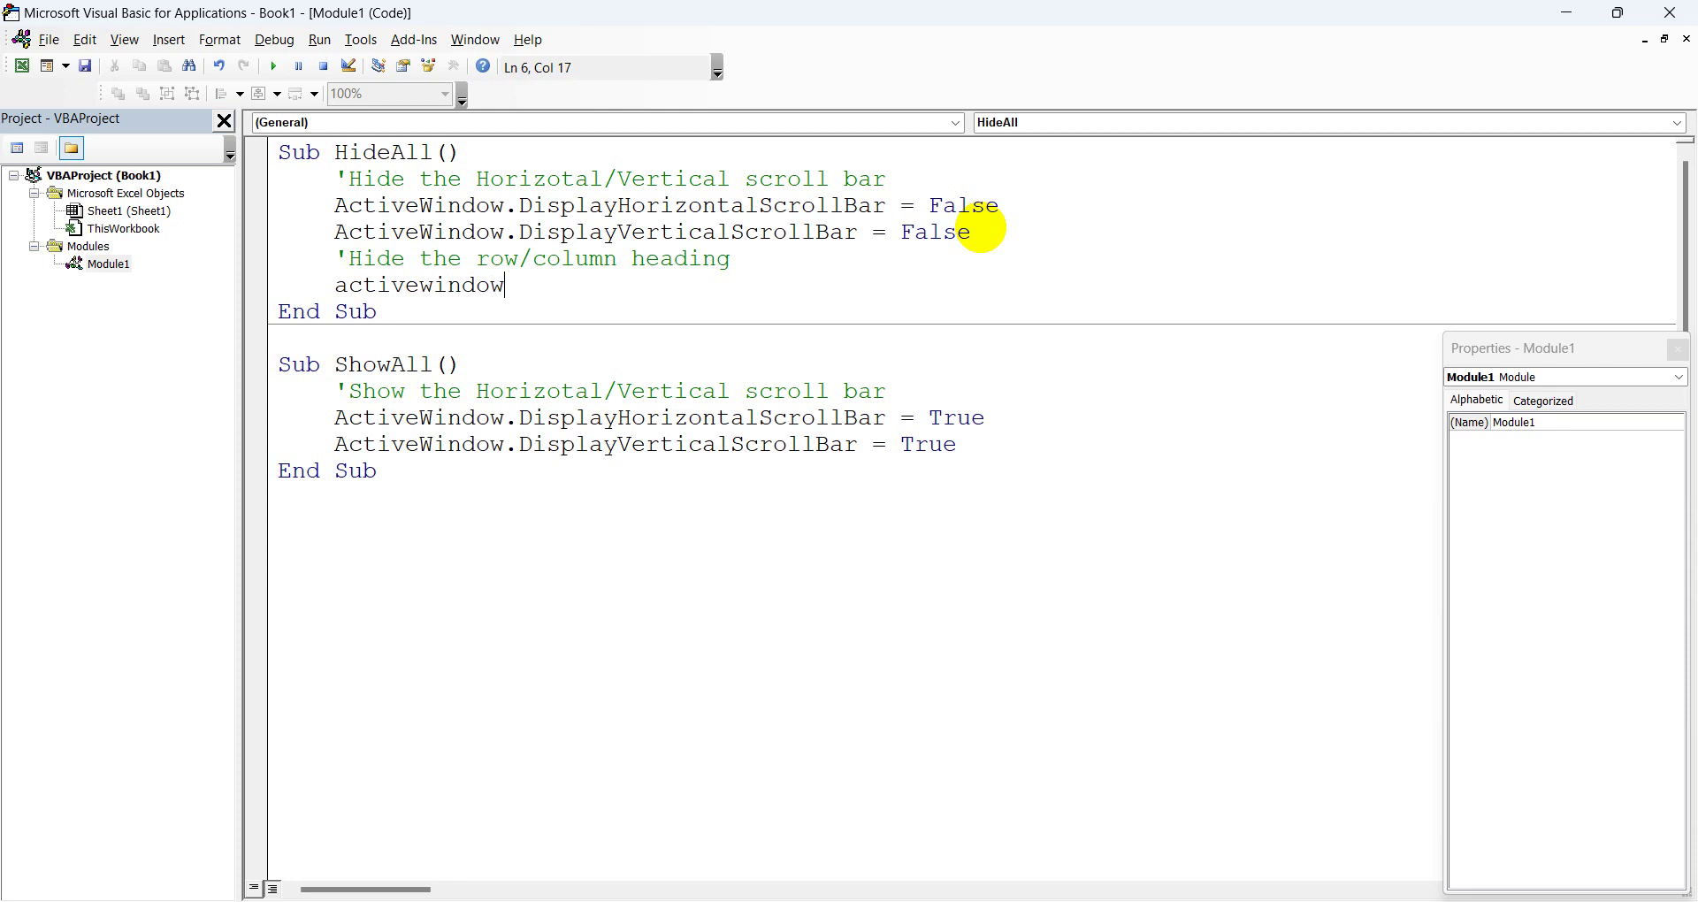
type(".")
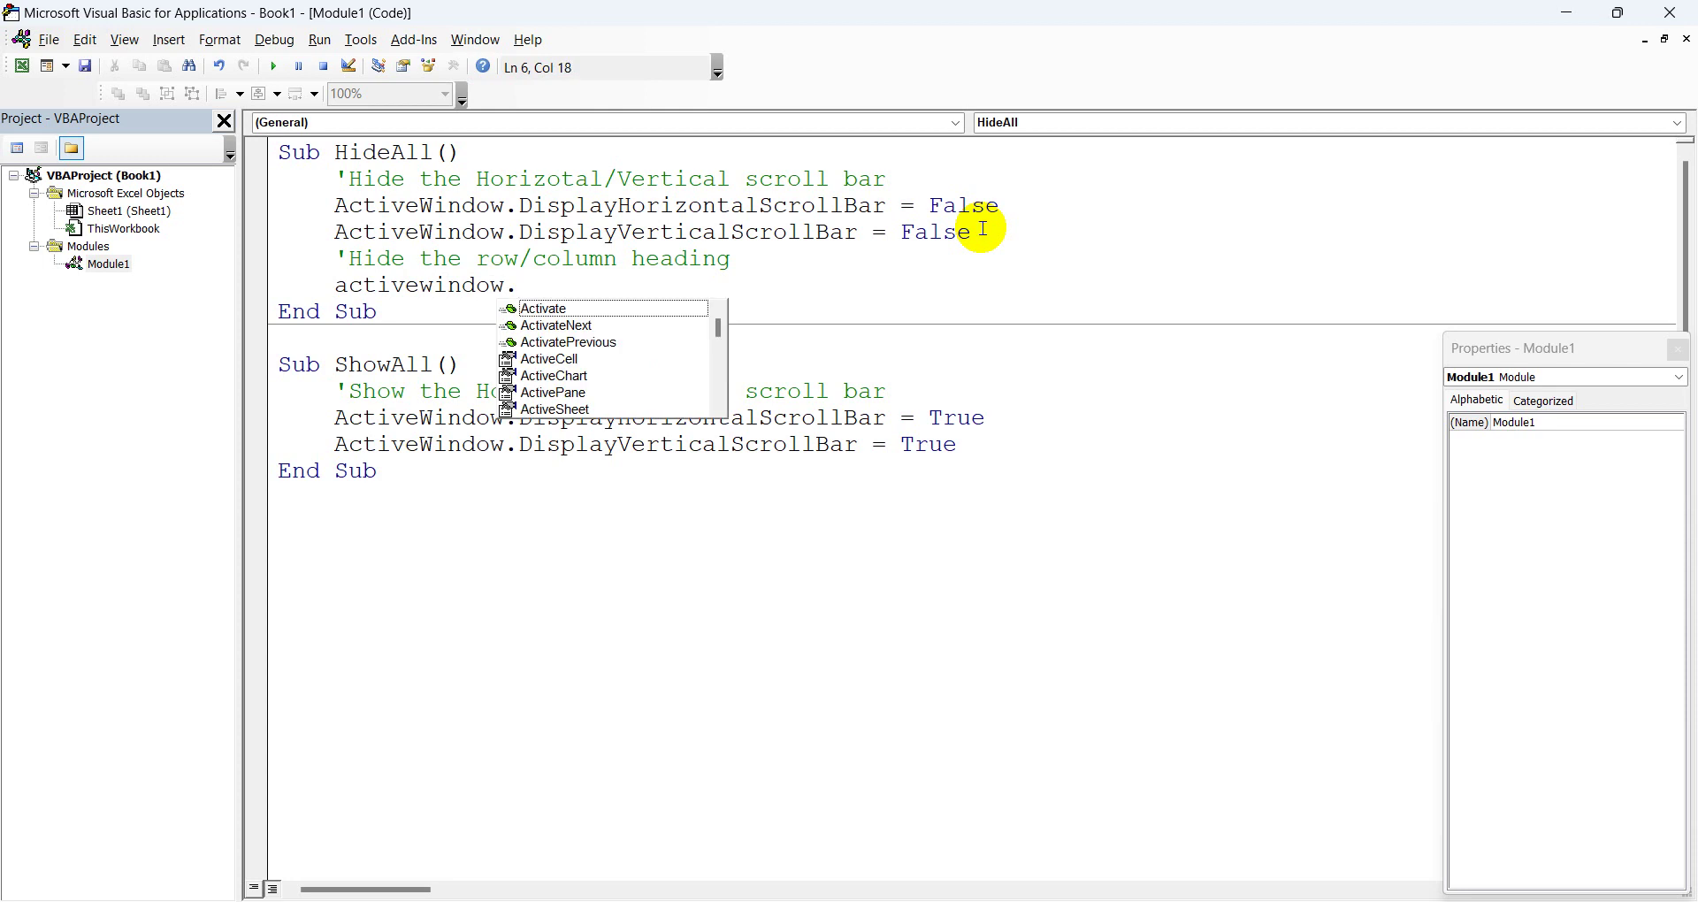
type("displa")
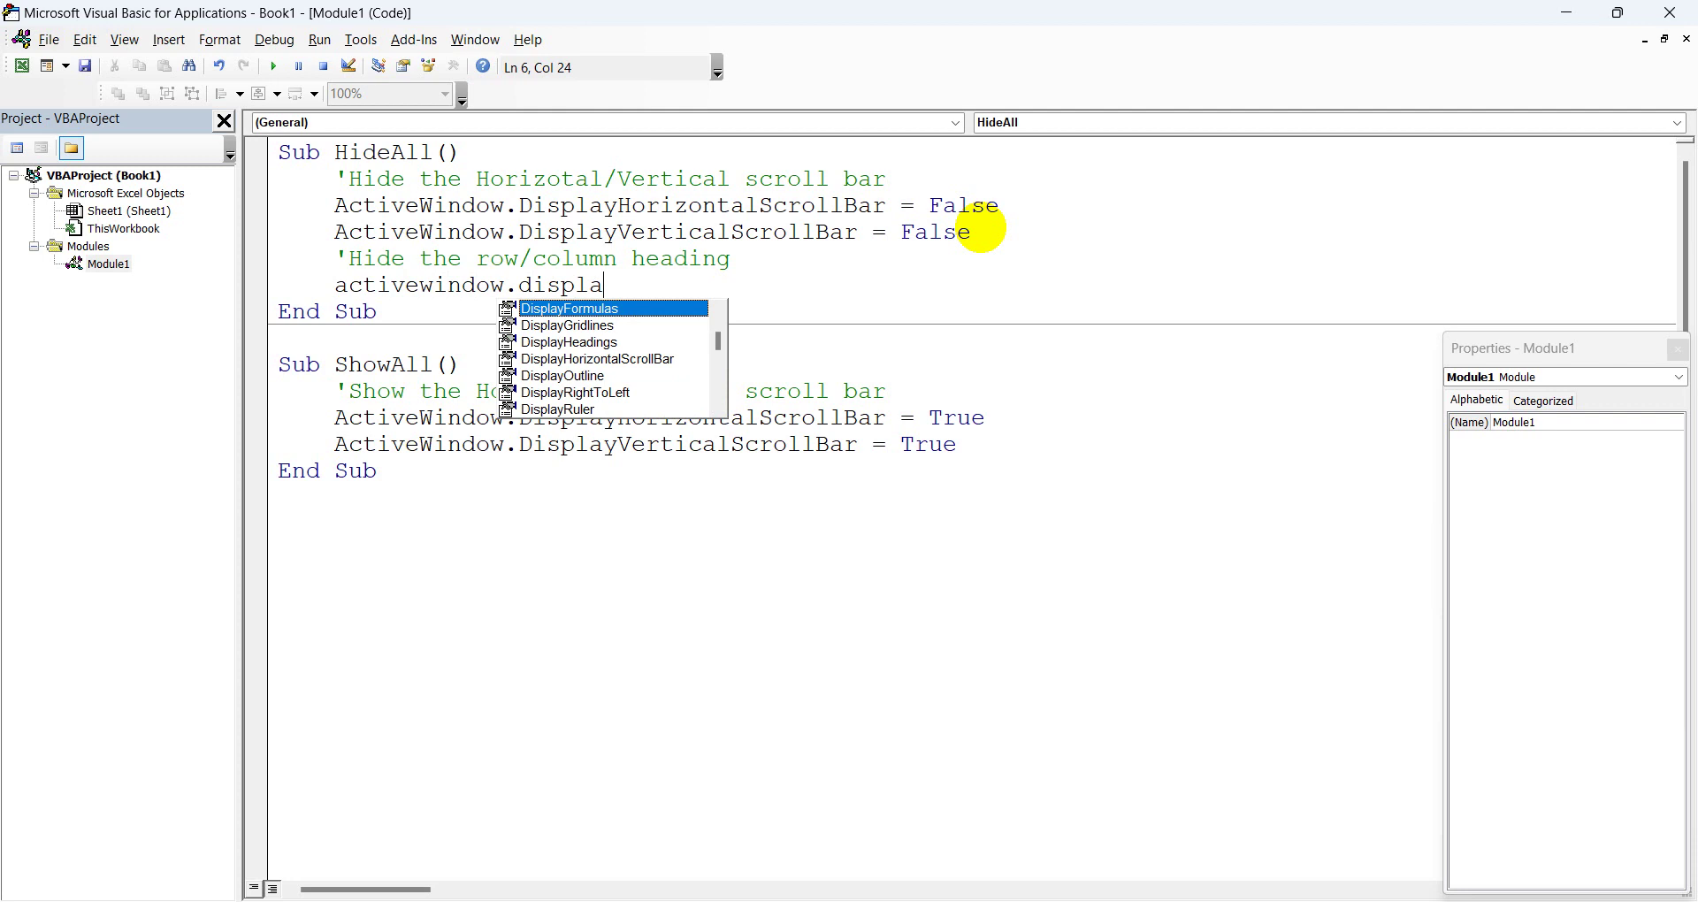
type("yhe")
key("Tab")
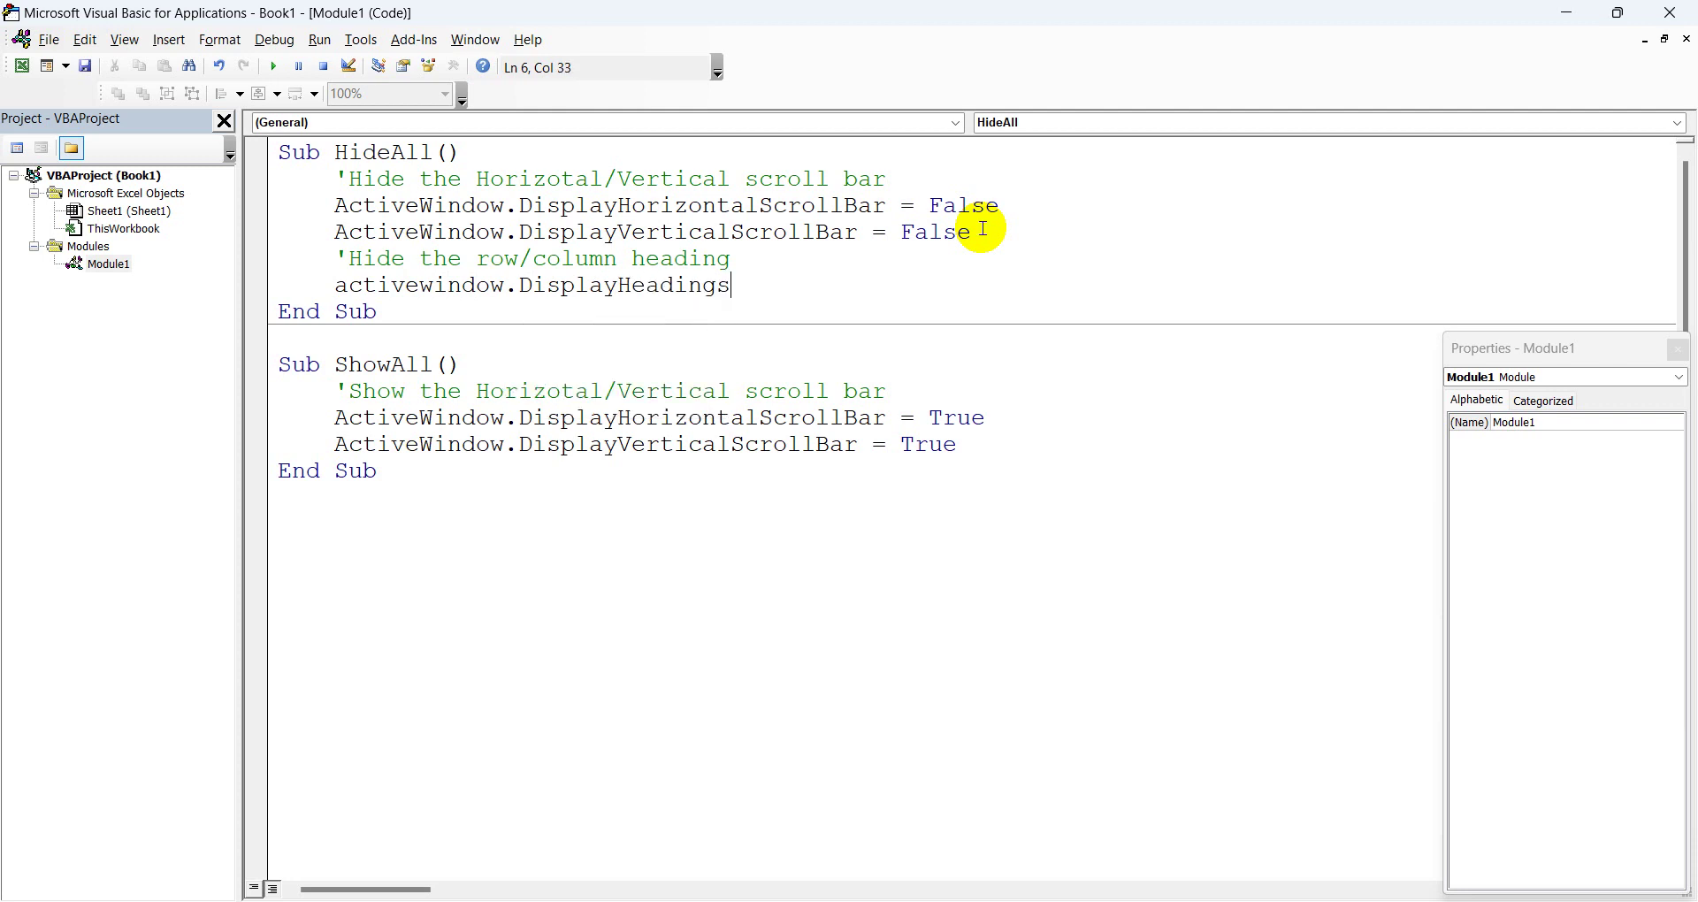
type("=")
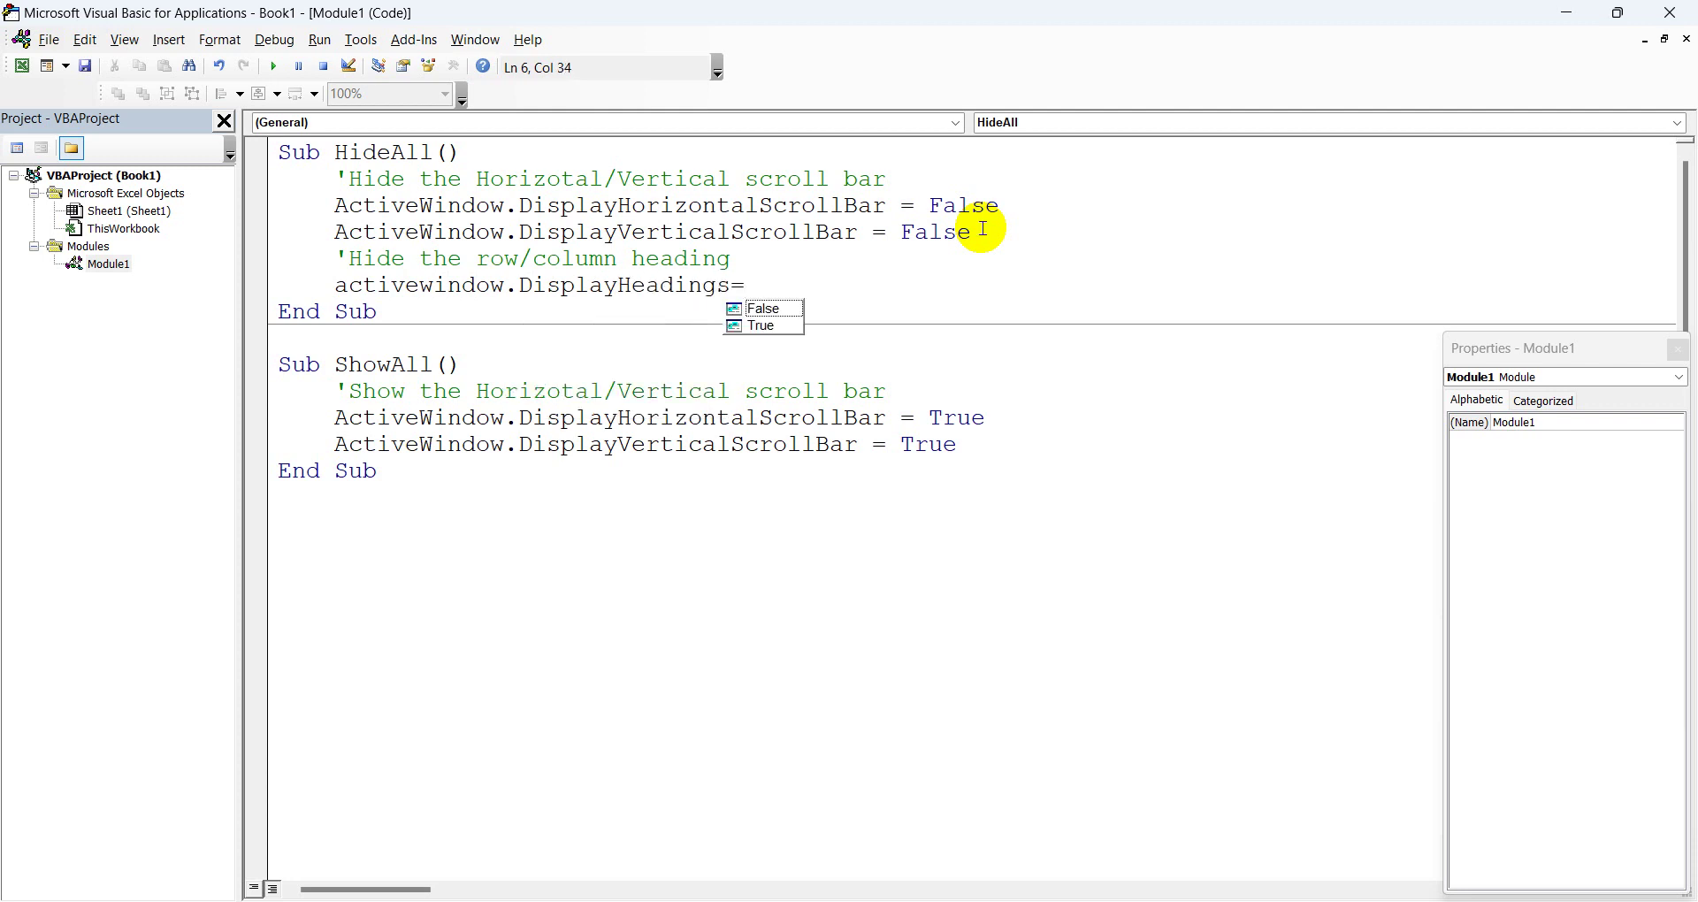
type("f")
key("Return")
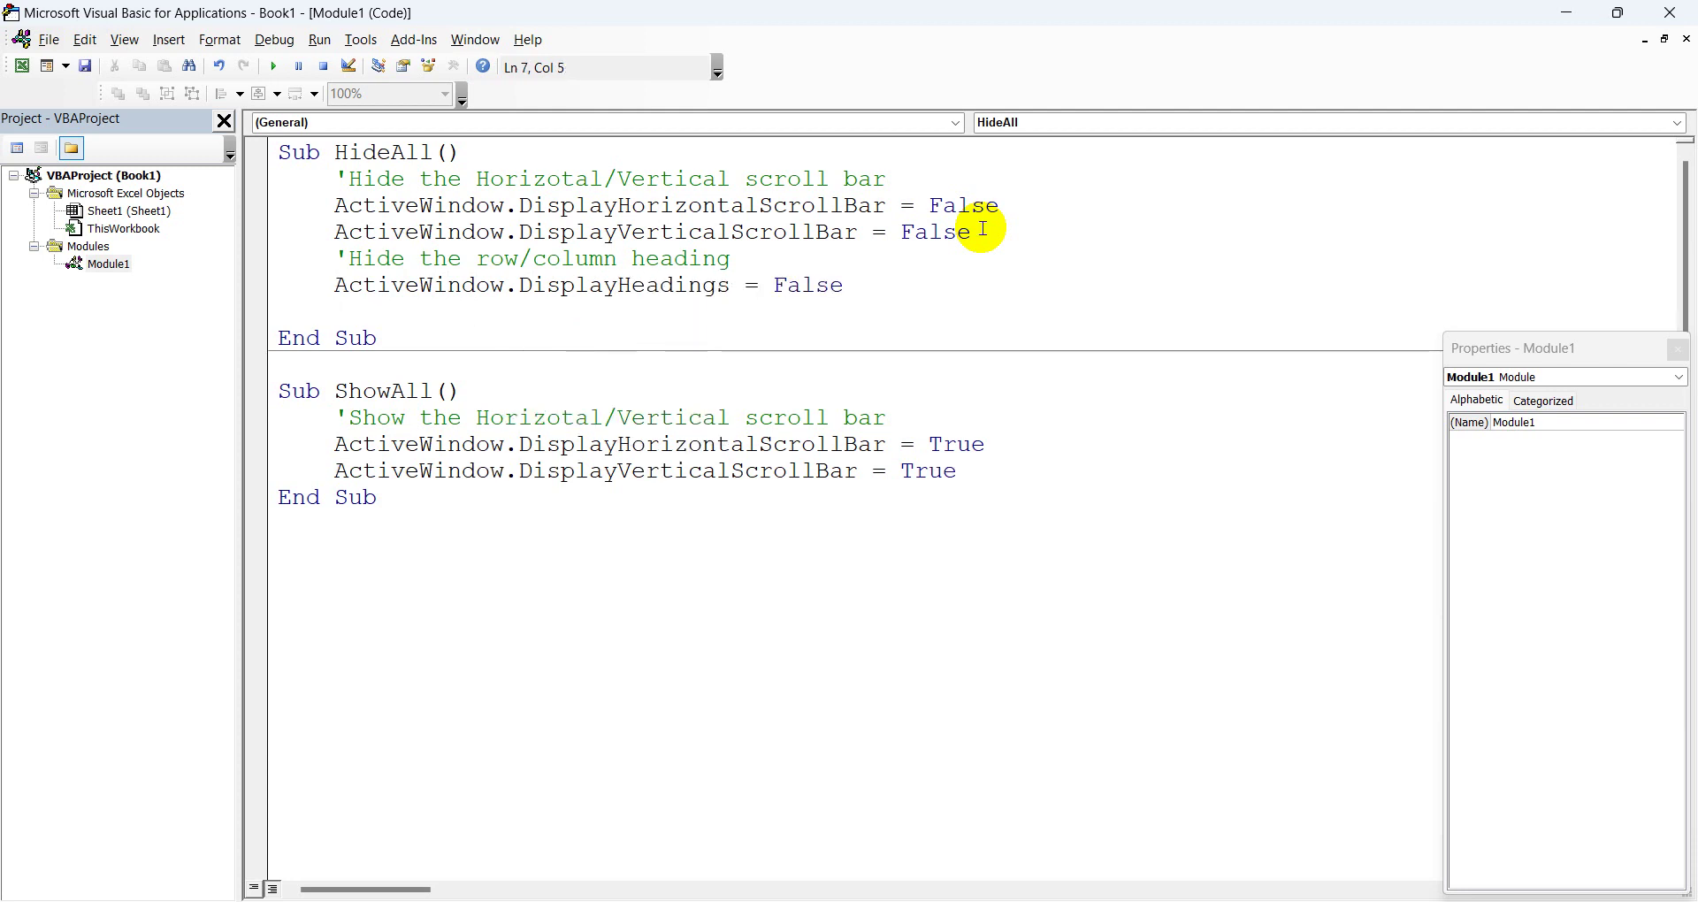
left_click(1000, 478)
key("Return")
type("'Activewindow.dis")
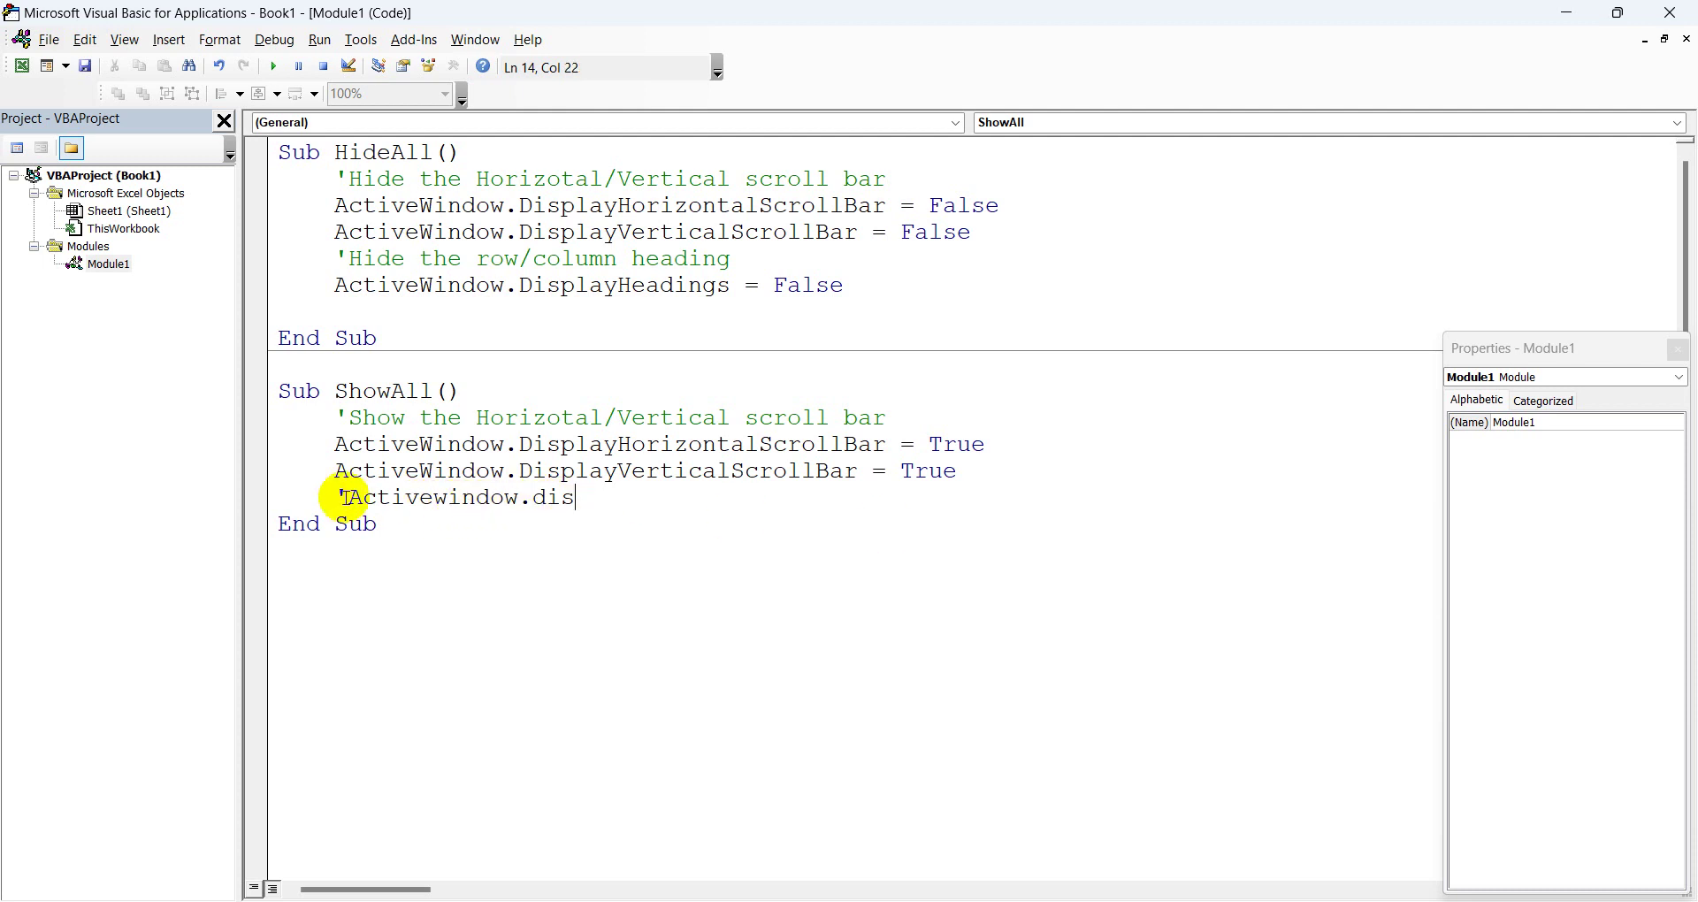
Step: Add the comment 'Show the row/column heading' and ActiveWindow.DisplayHeadings = True to ShowAll
left_click_drag(606, 488, 352, 501)
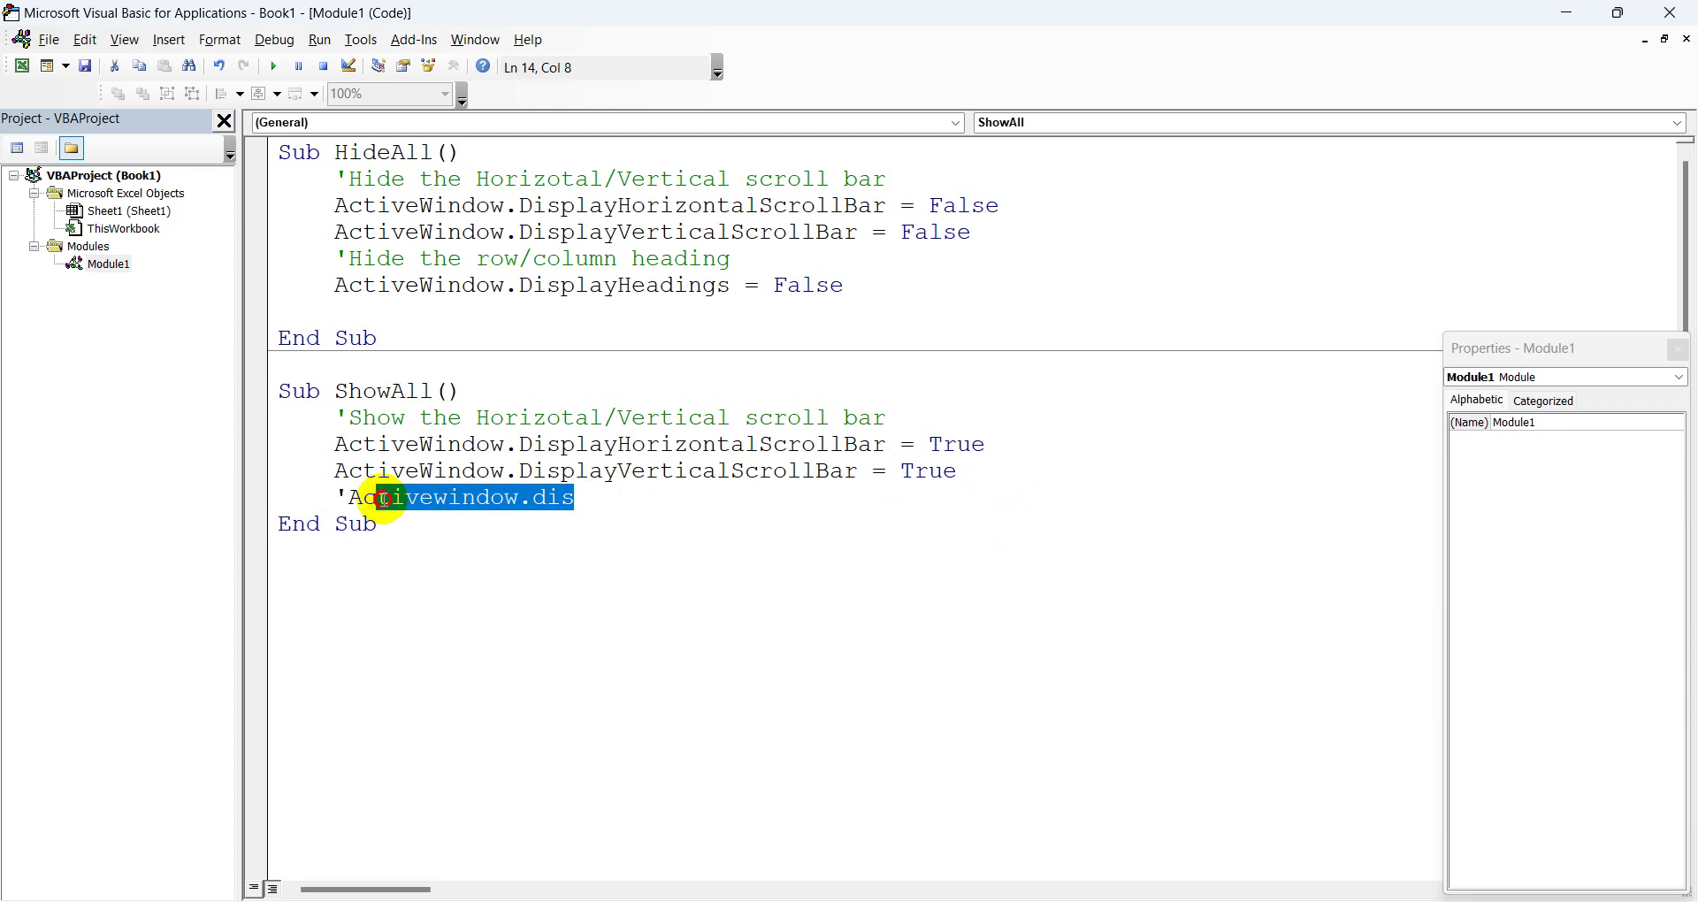
type("Hi")
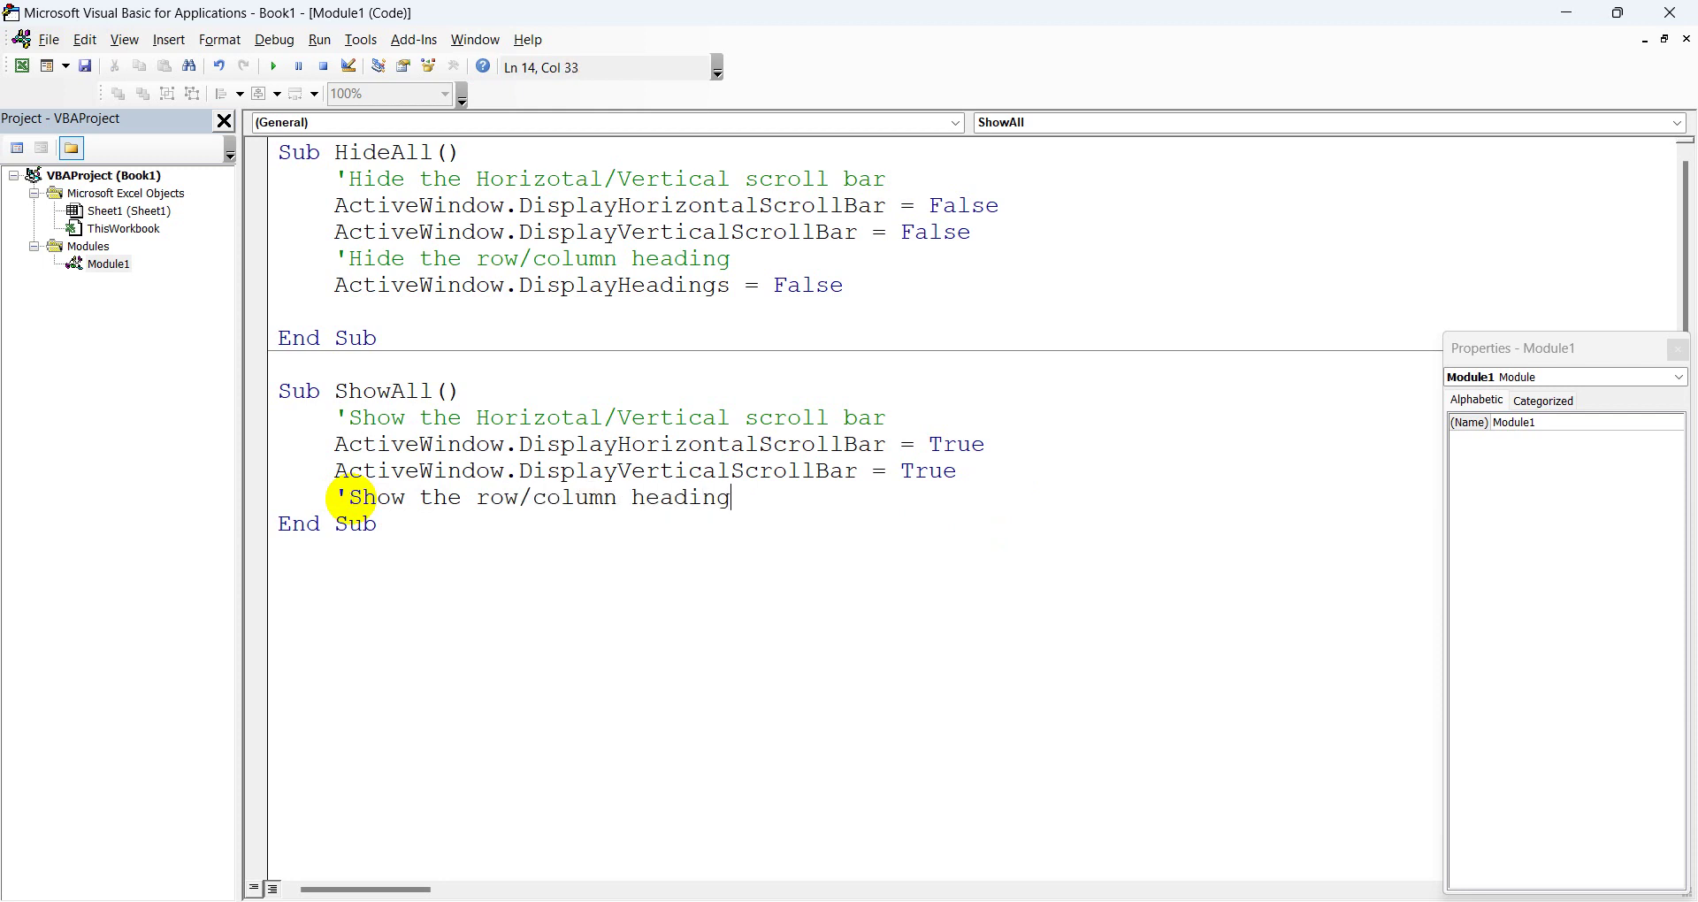
key("Return")
type("activewindo")
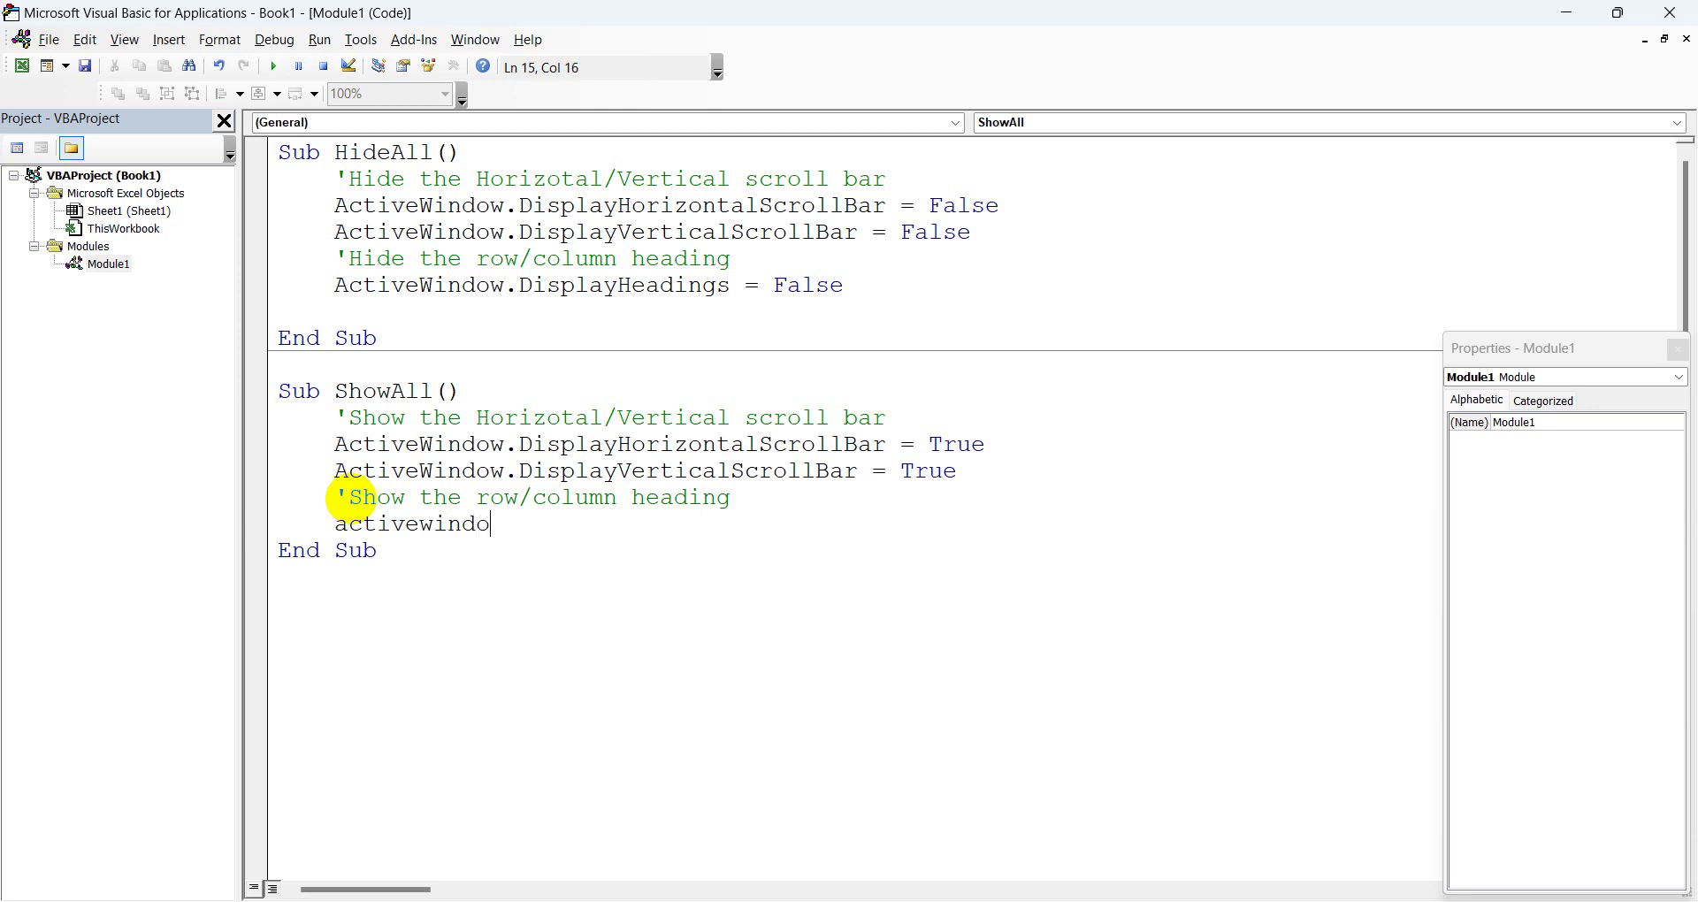
type("w.dia")
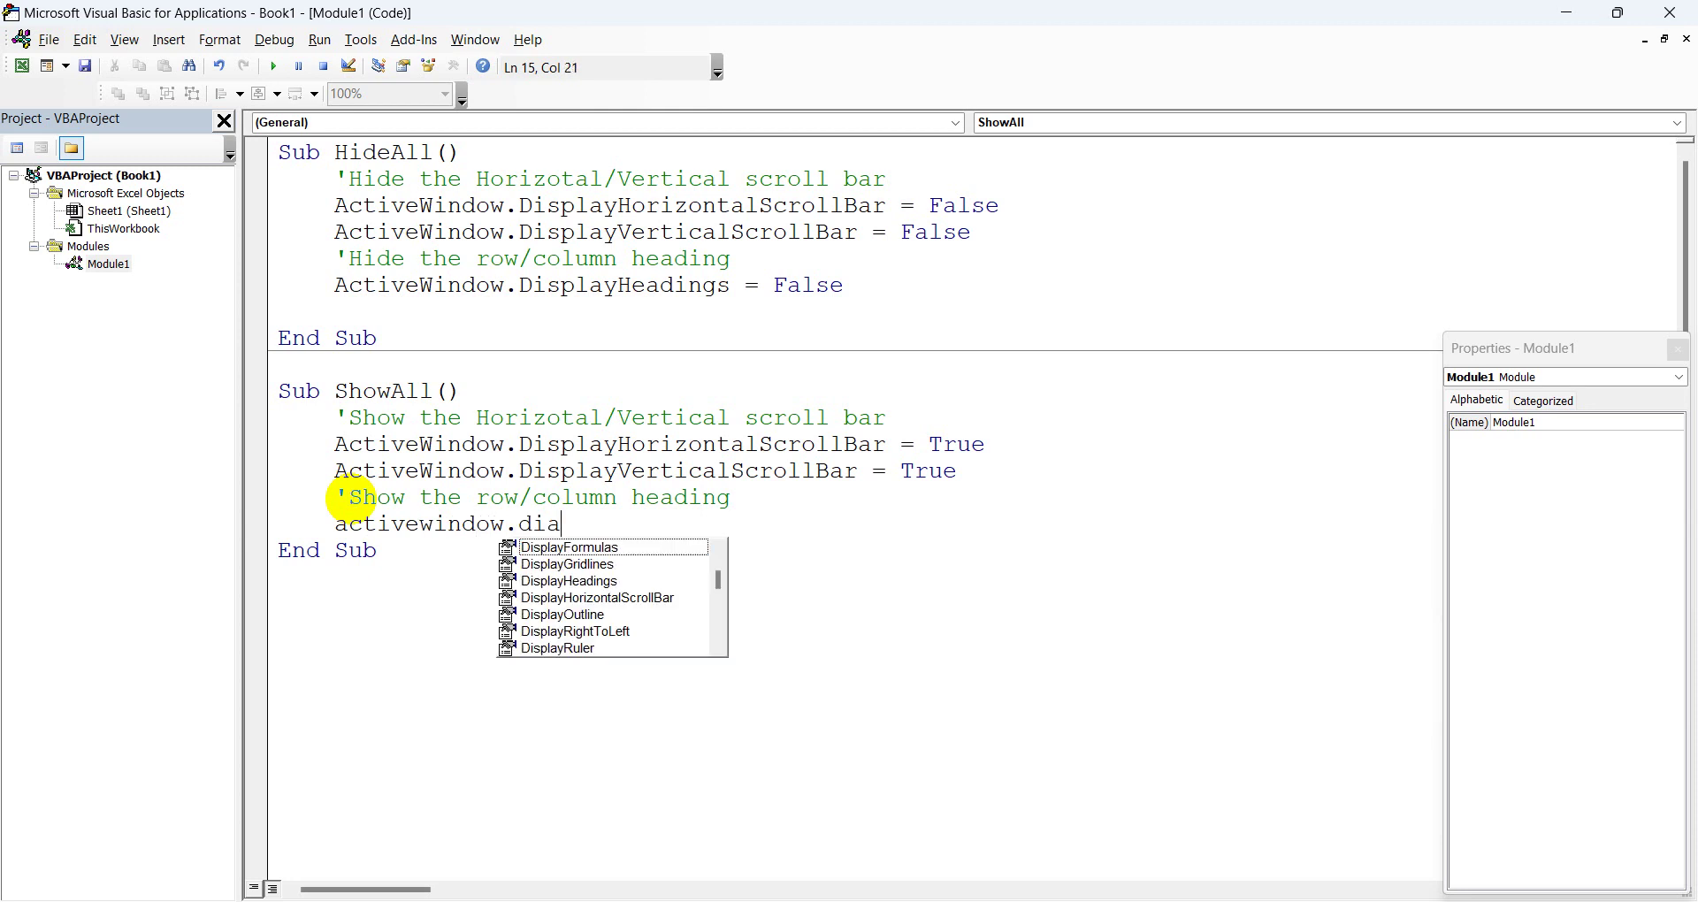
key("BackSpace")
type("splayhea")
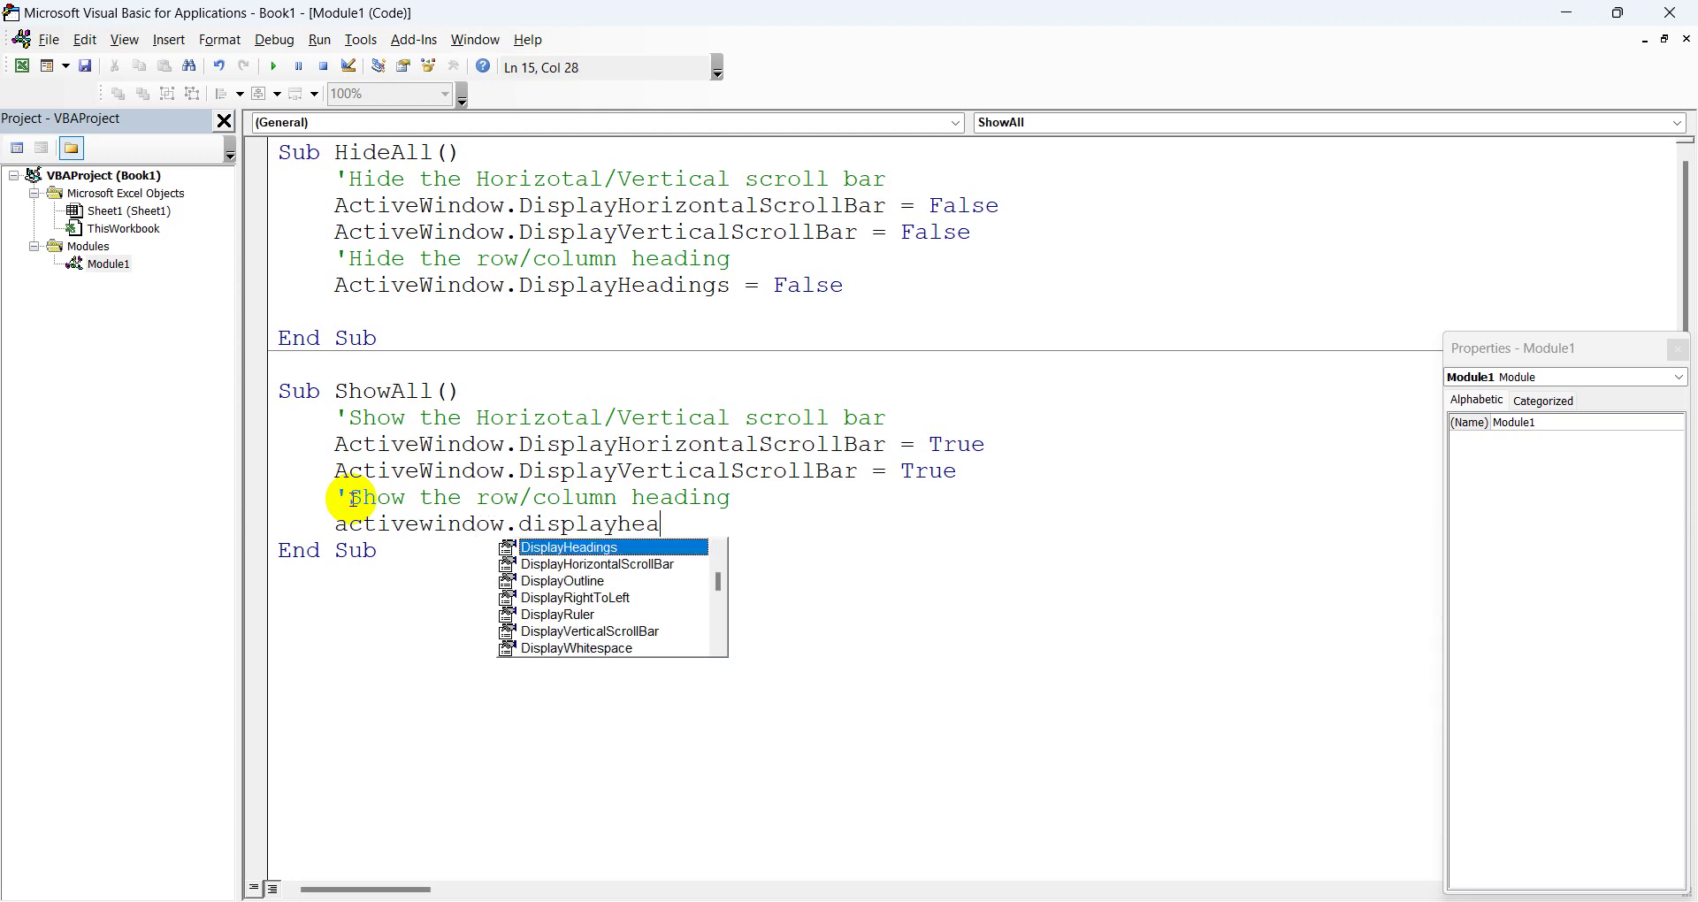
key("Tab")
type("=")
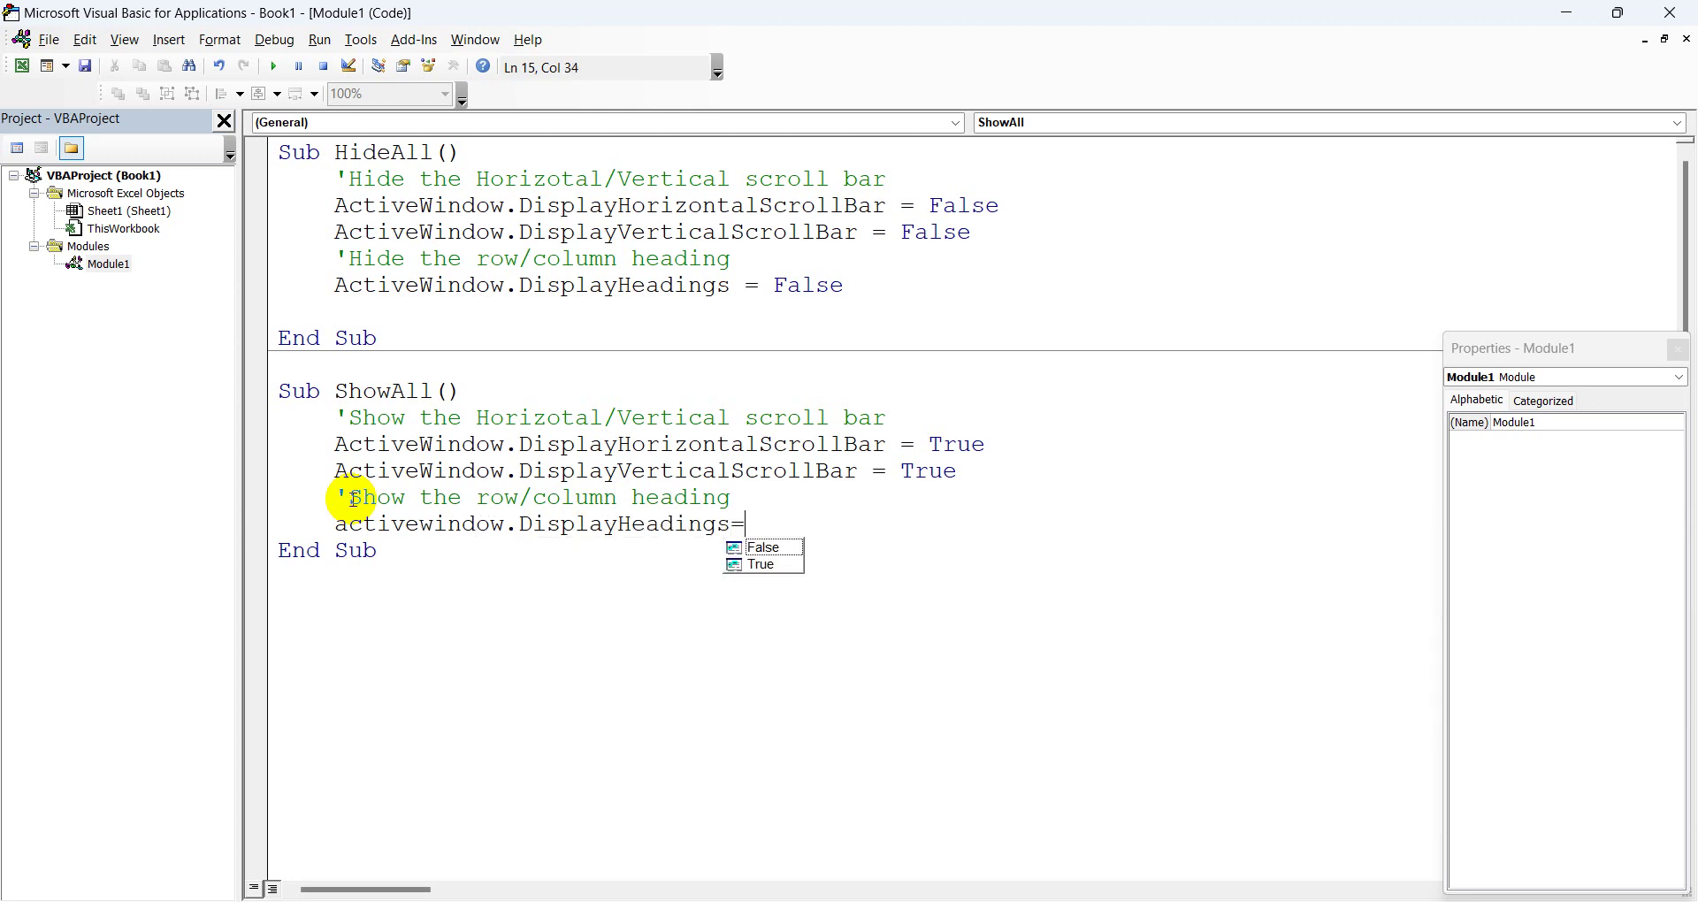
type("t")
key("Return")
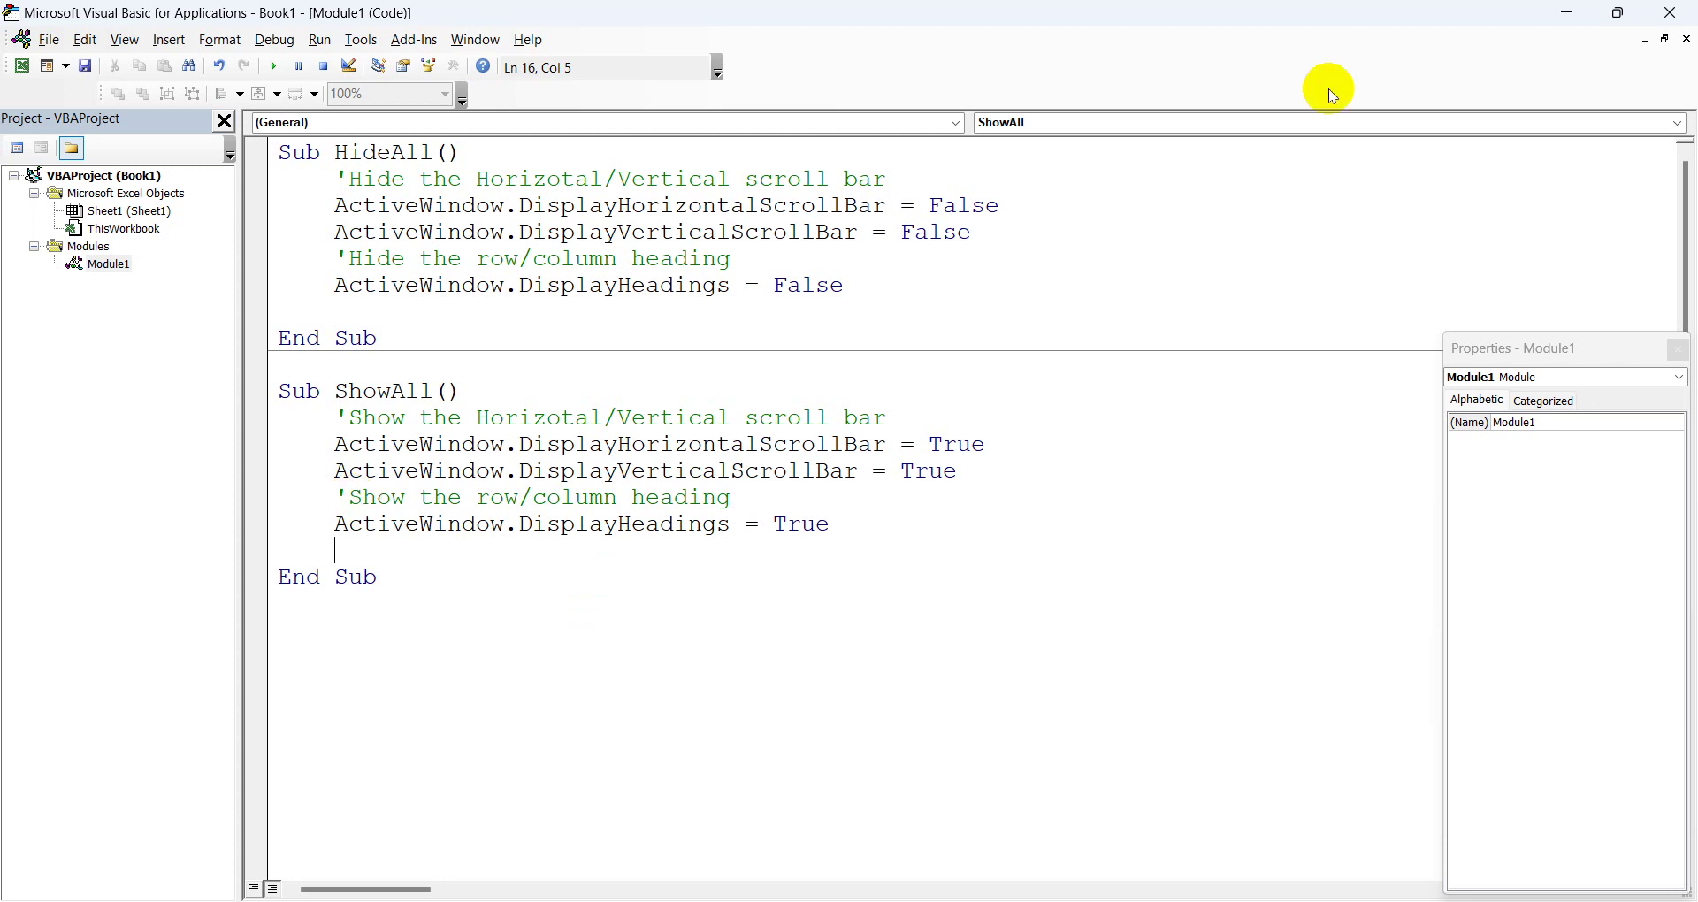
left_click(1568, 13)
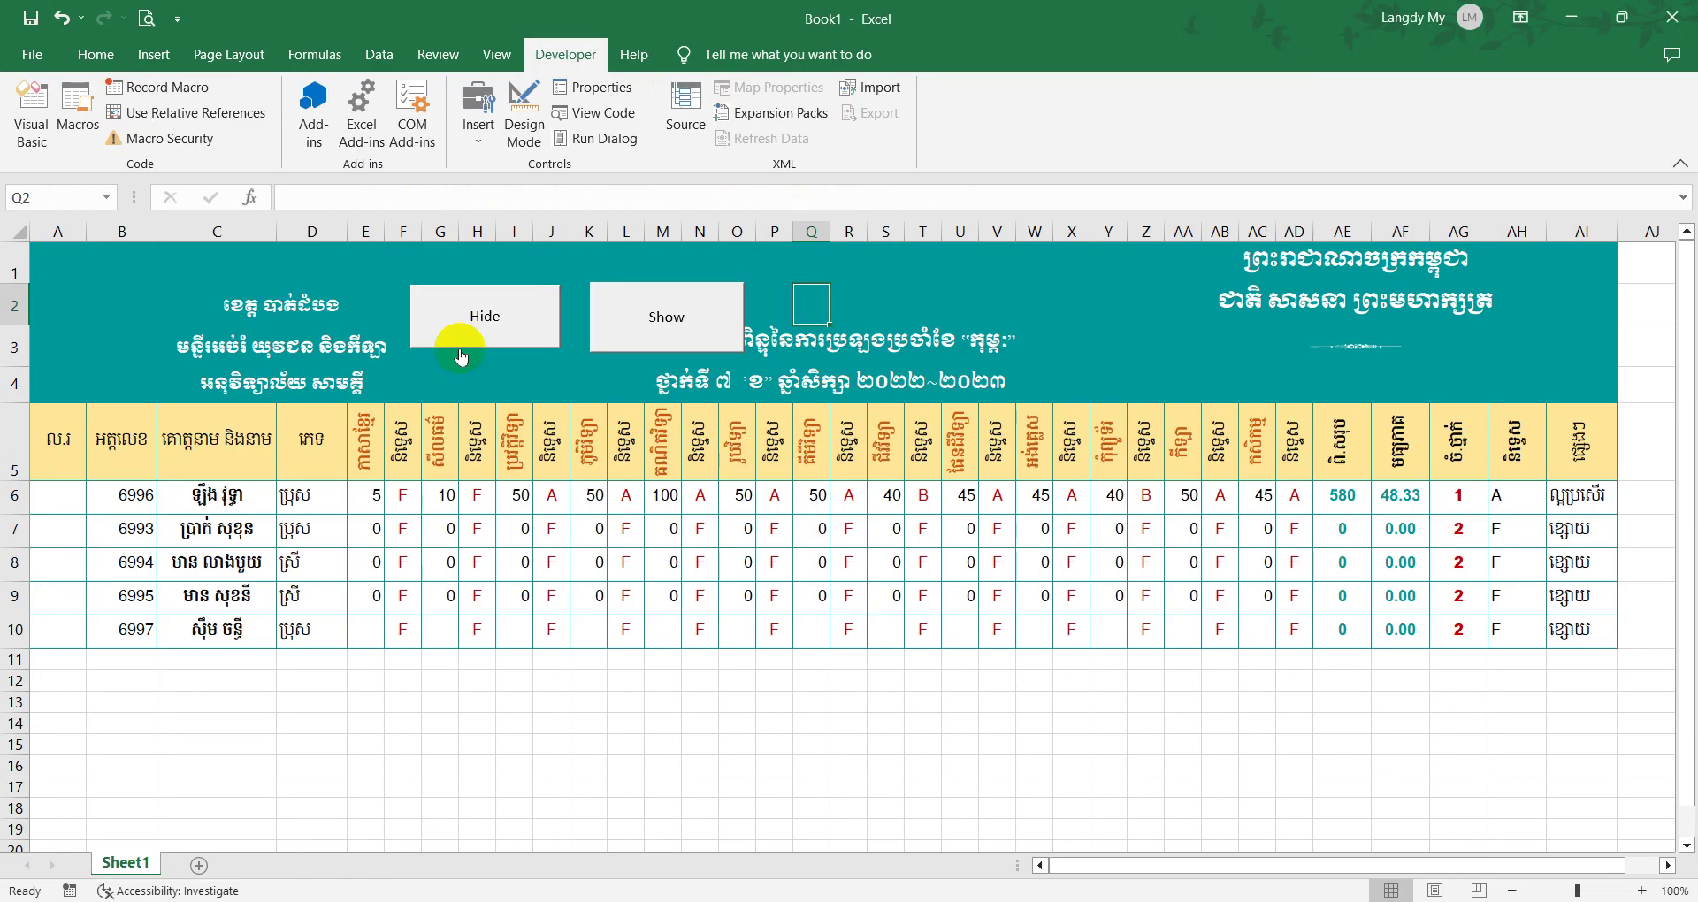
left_click(482, 319)
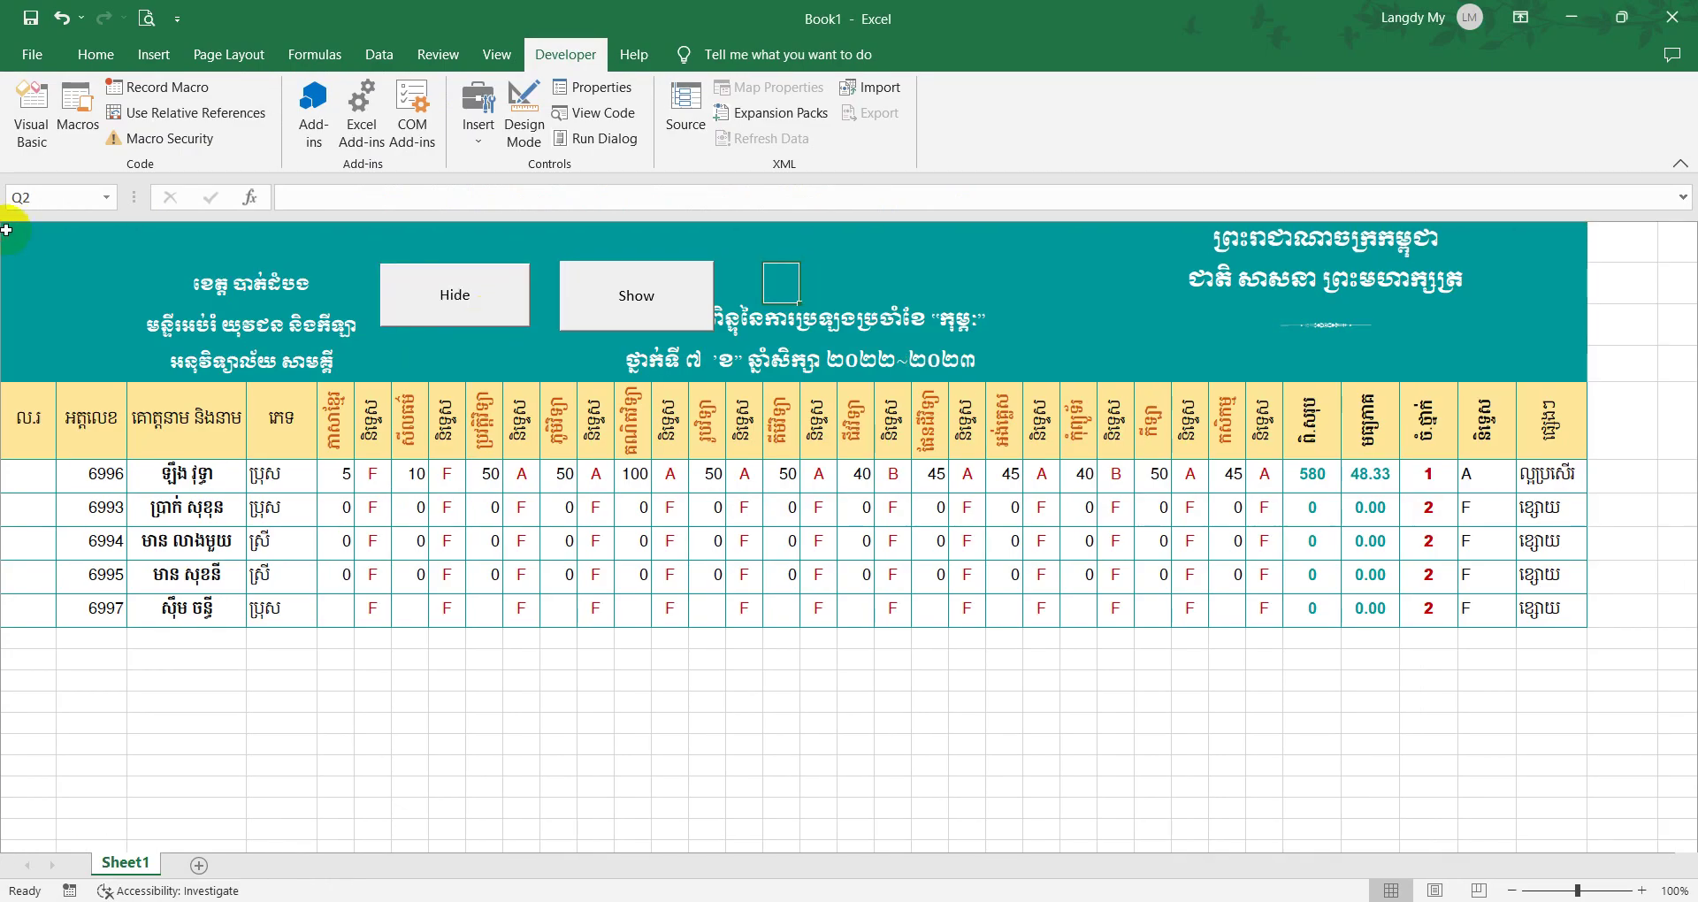
left_click(159, 273)
left_click(613, 285)
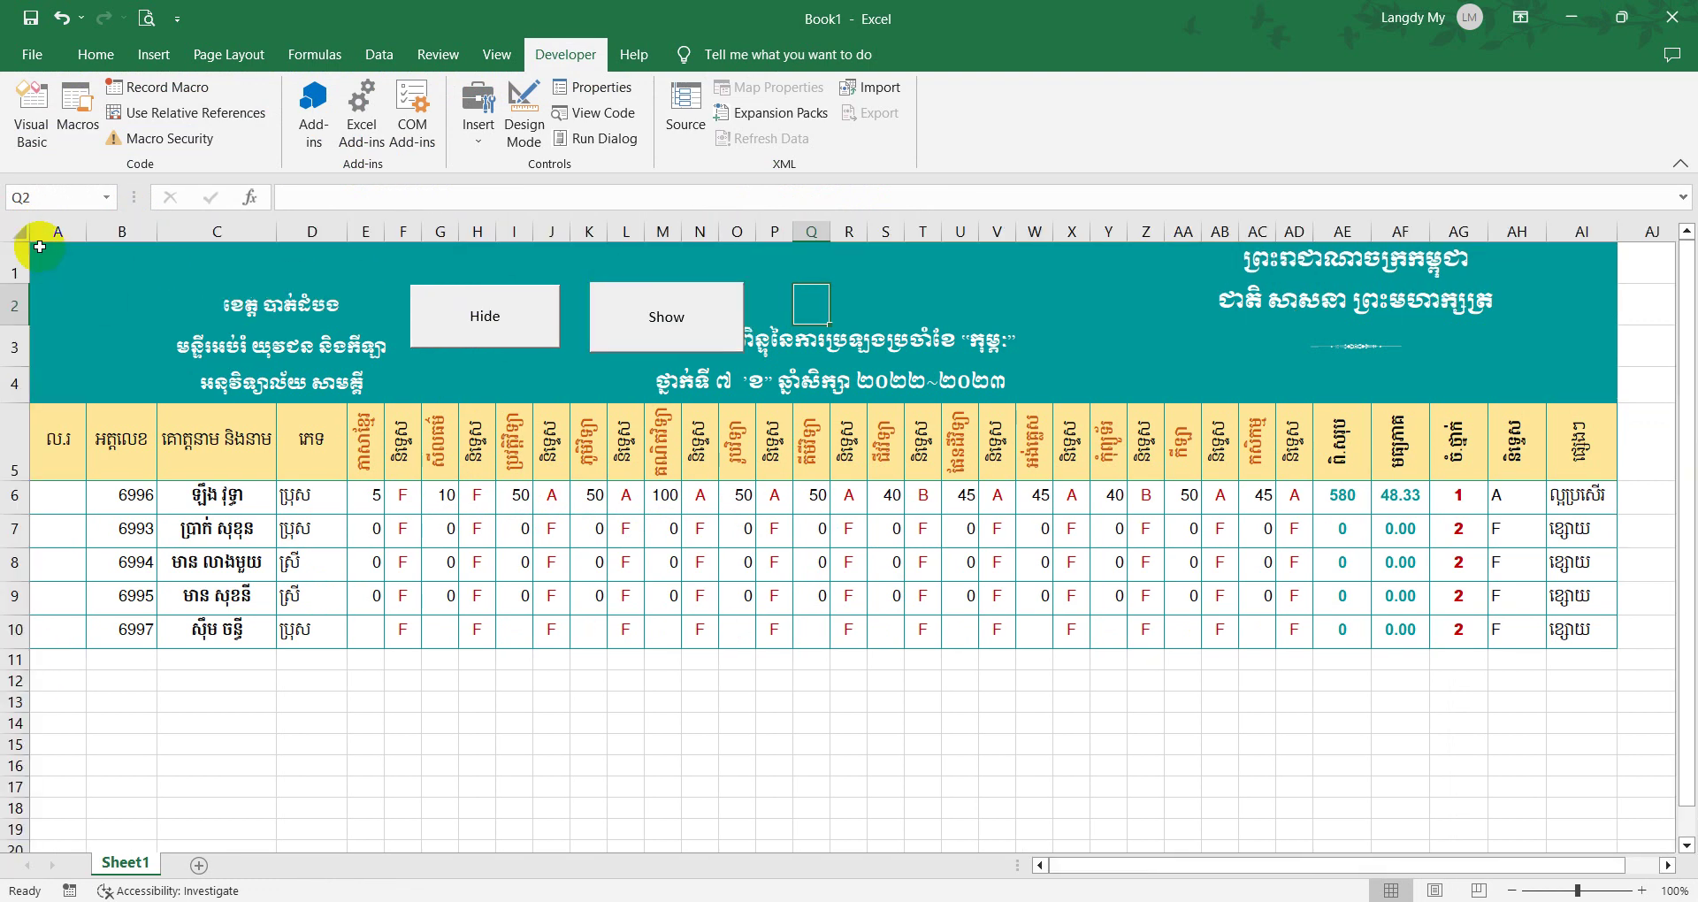
left_click(906, 784)
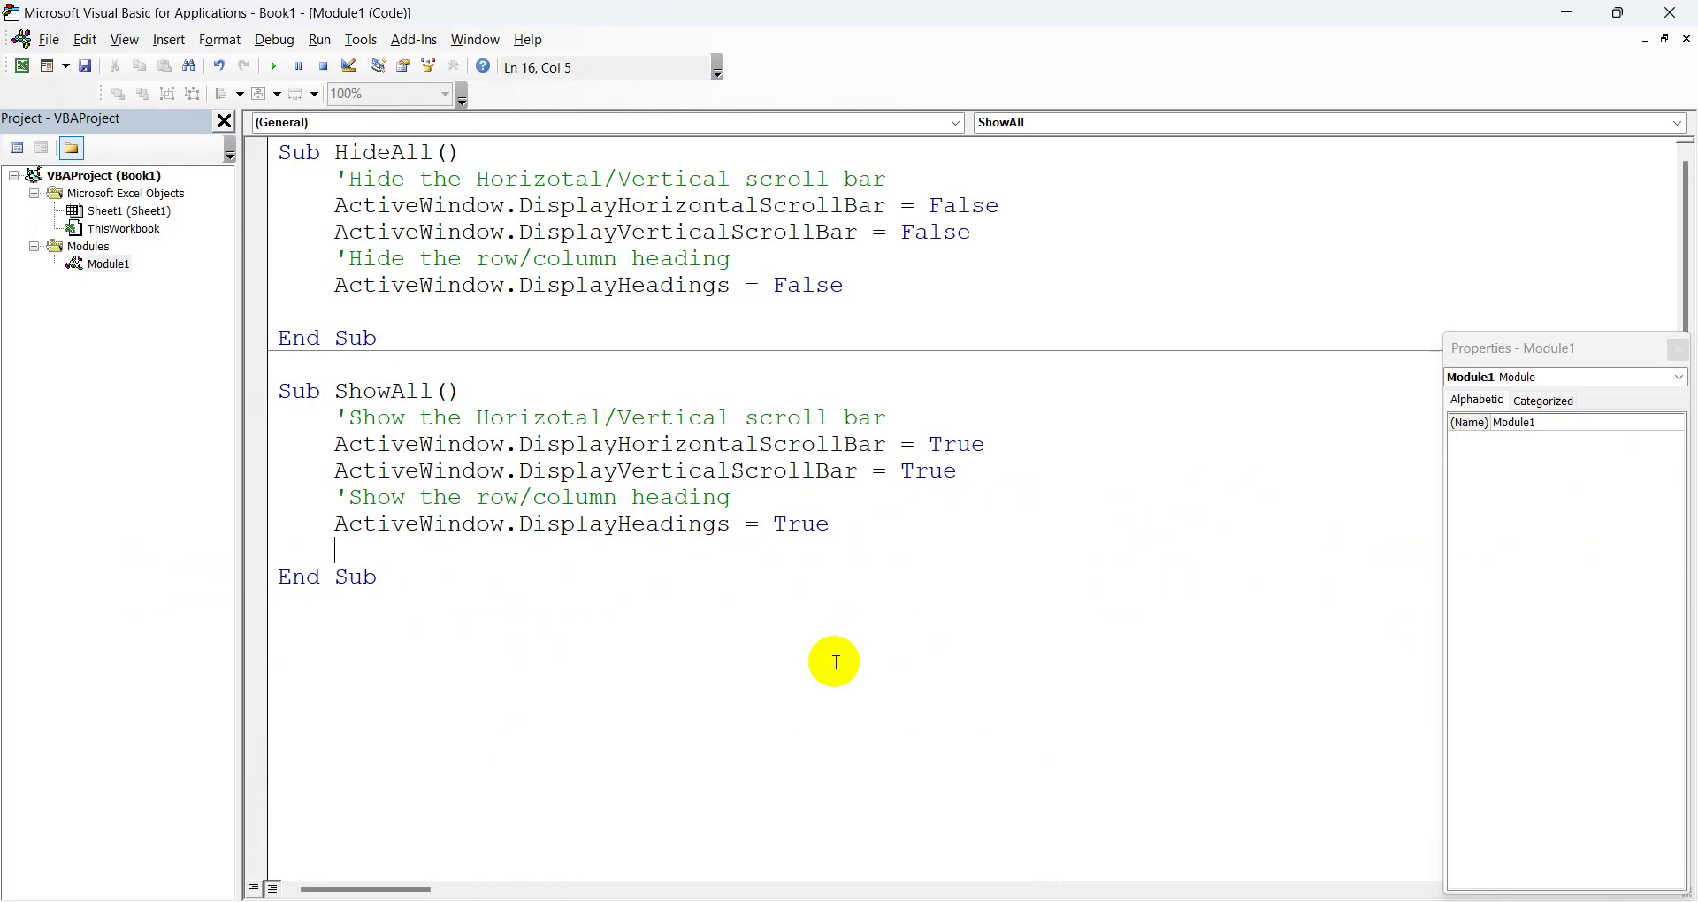
Step: Open a new line at the end of HideAll and add the comment 'Hide status bar'
left_click(855, 285)
key("Return")
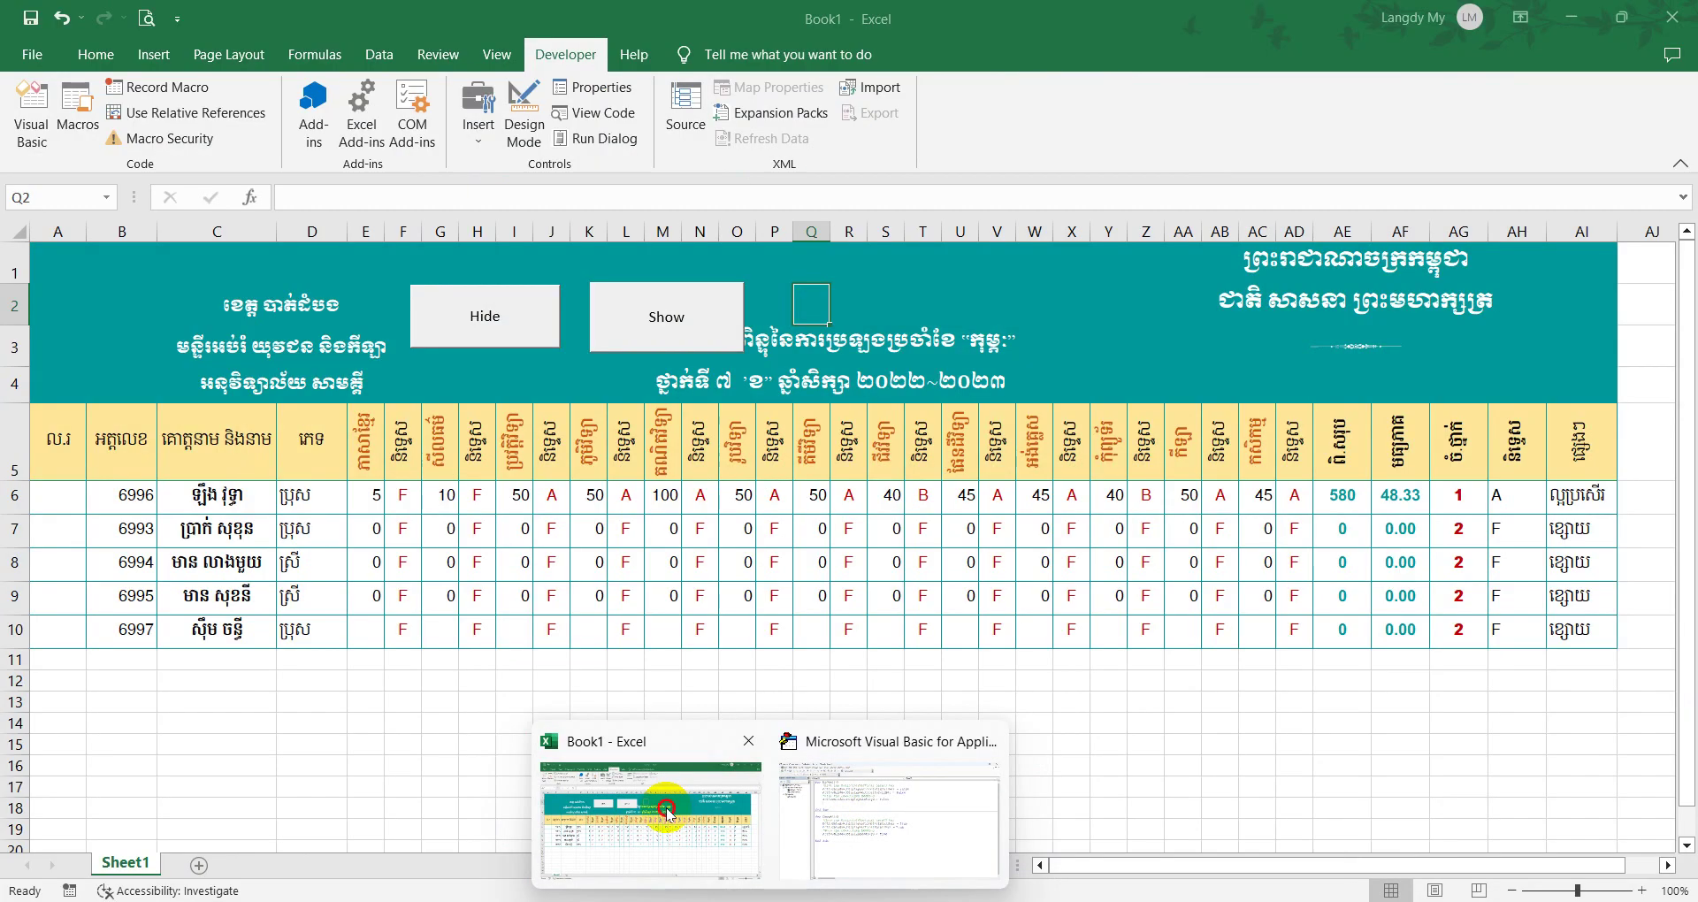
left_click(655, 801)
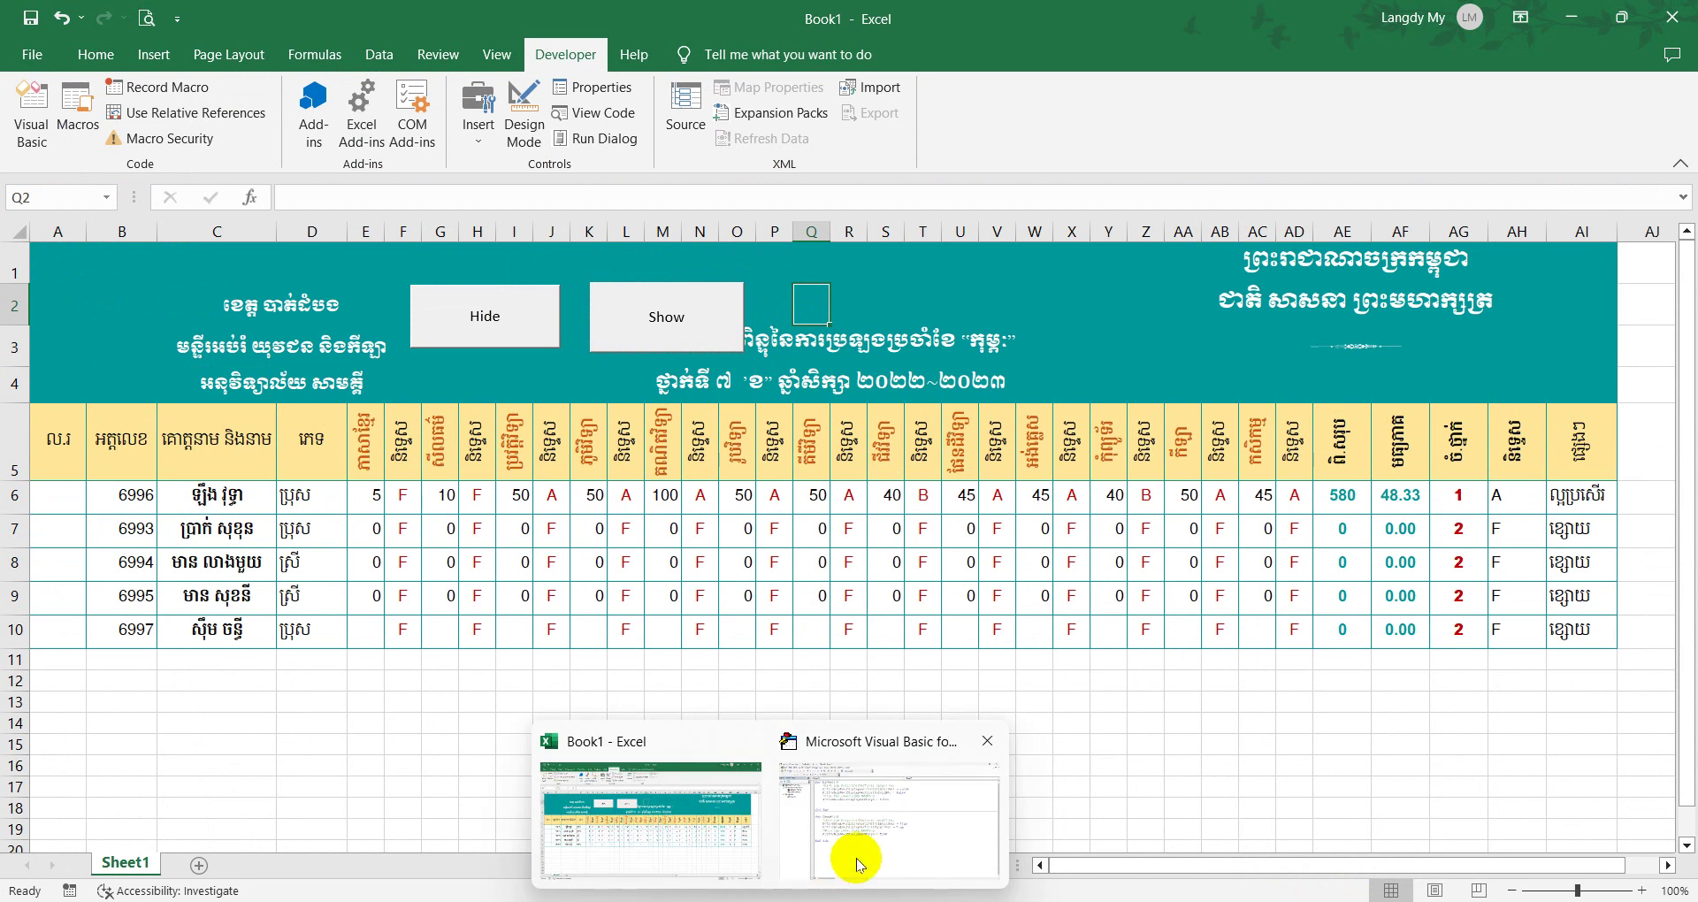
left_click(856, 858)
type("'H")
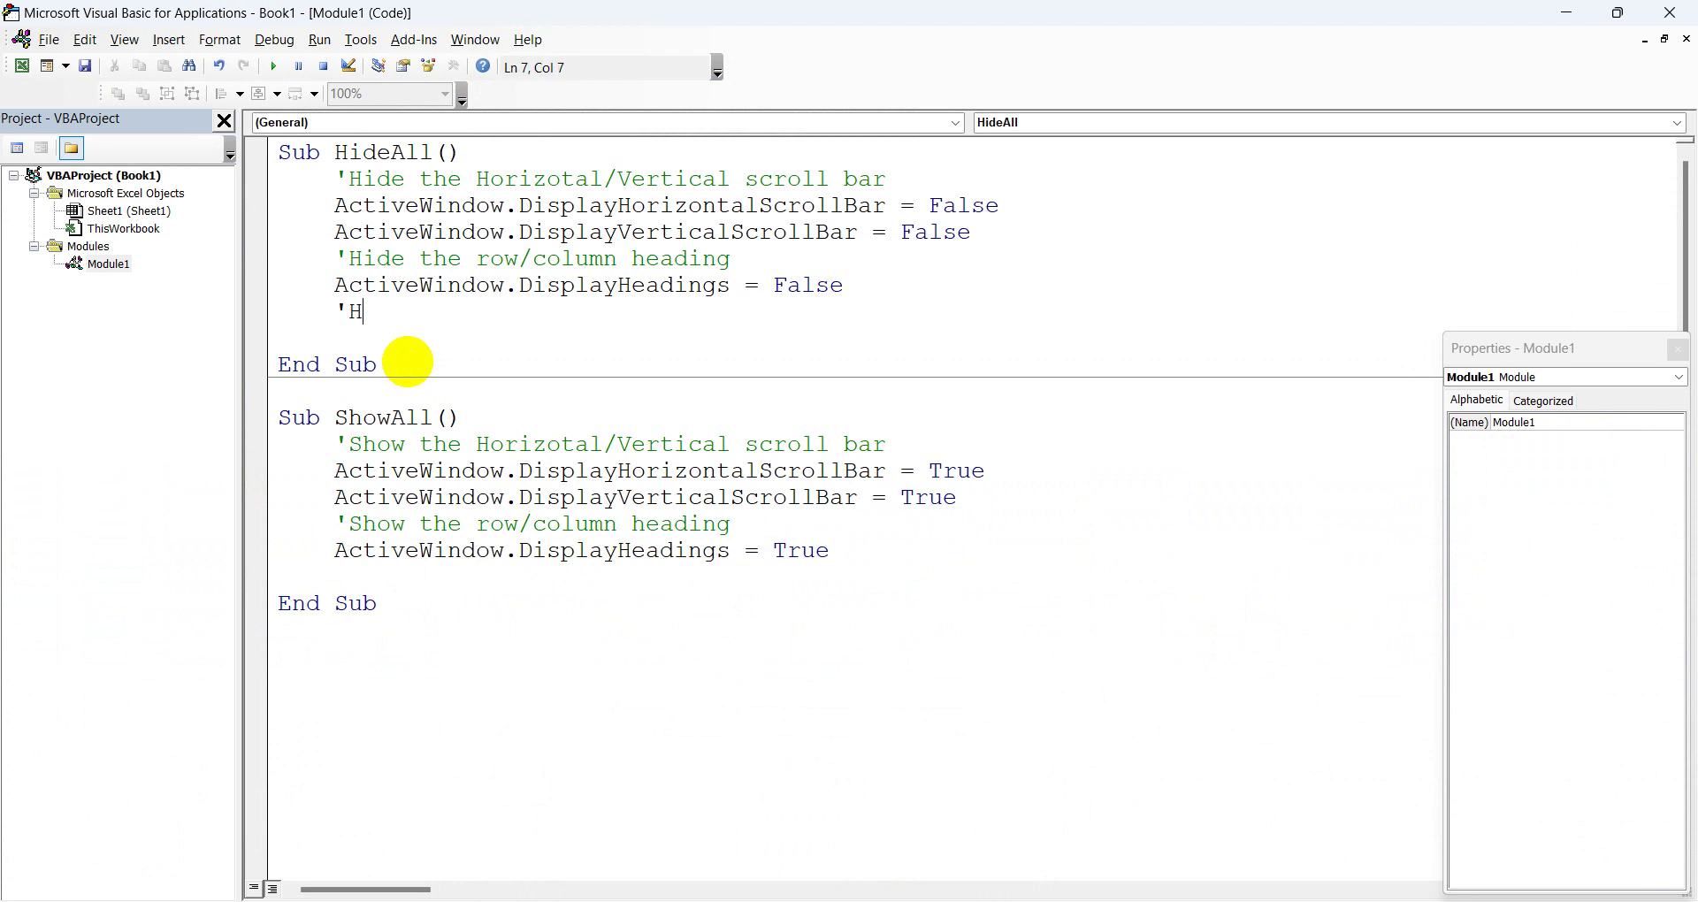
type("ide")
type(" st")
type("atus bar")
key("Return")
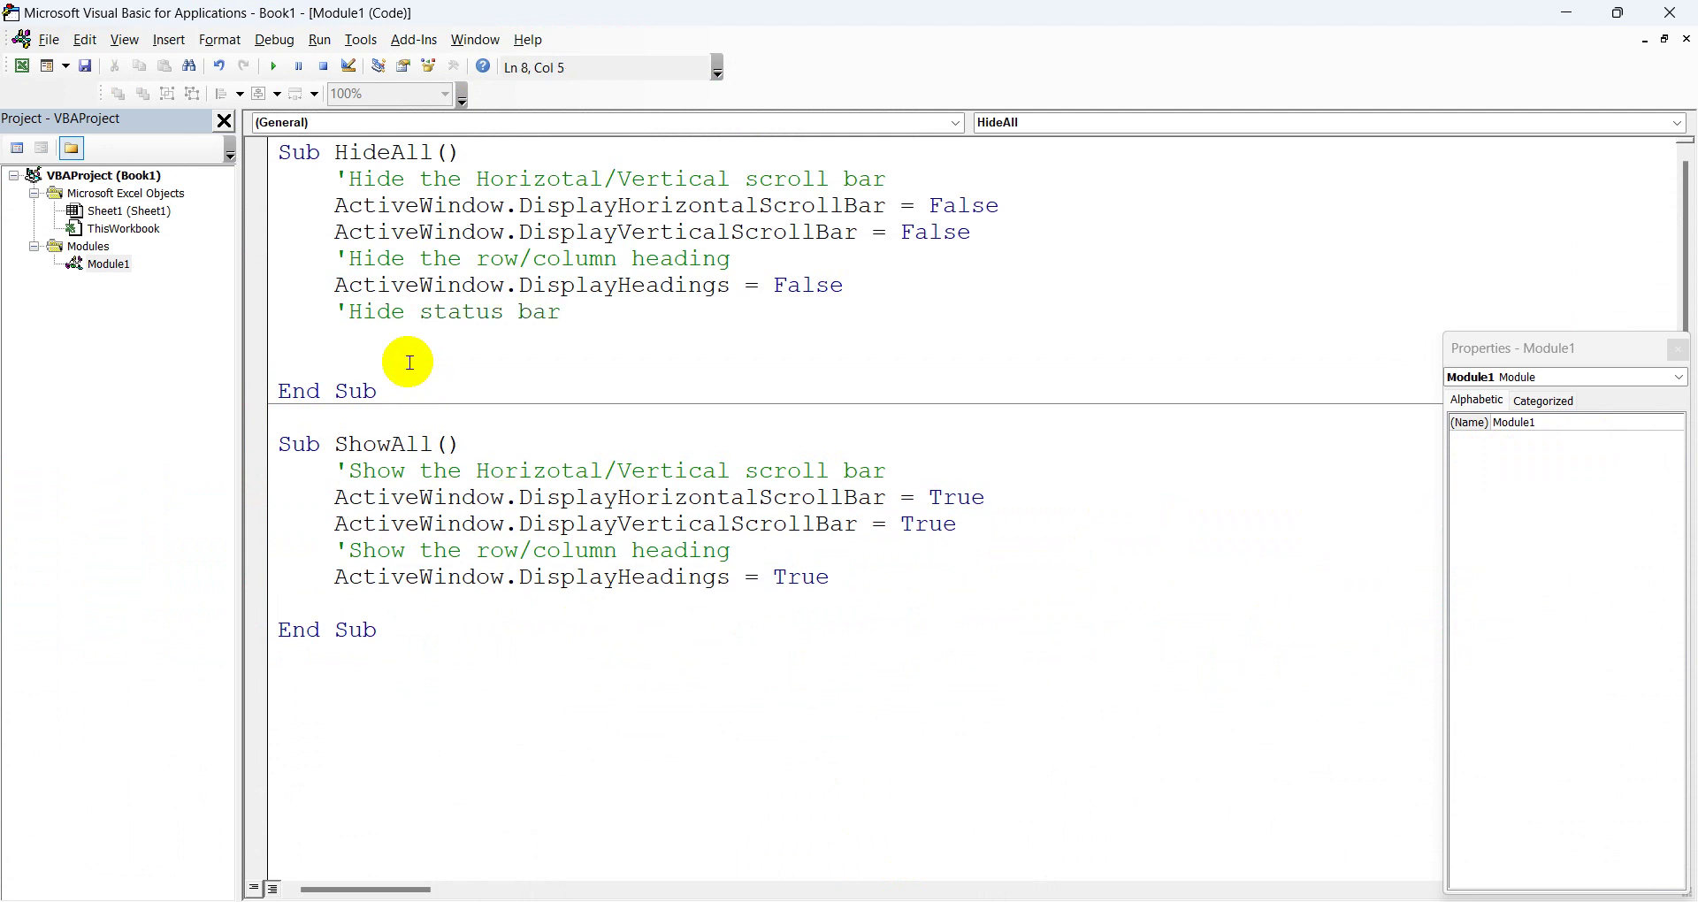
Step: Add Application.DisplayStatusBar = False below the comment and select both status bar lines
type("aplicatio")
type("n.")
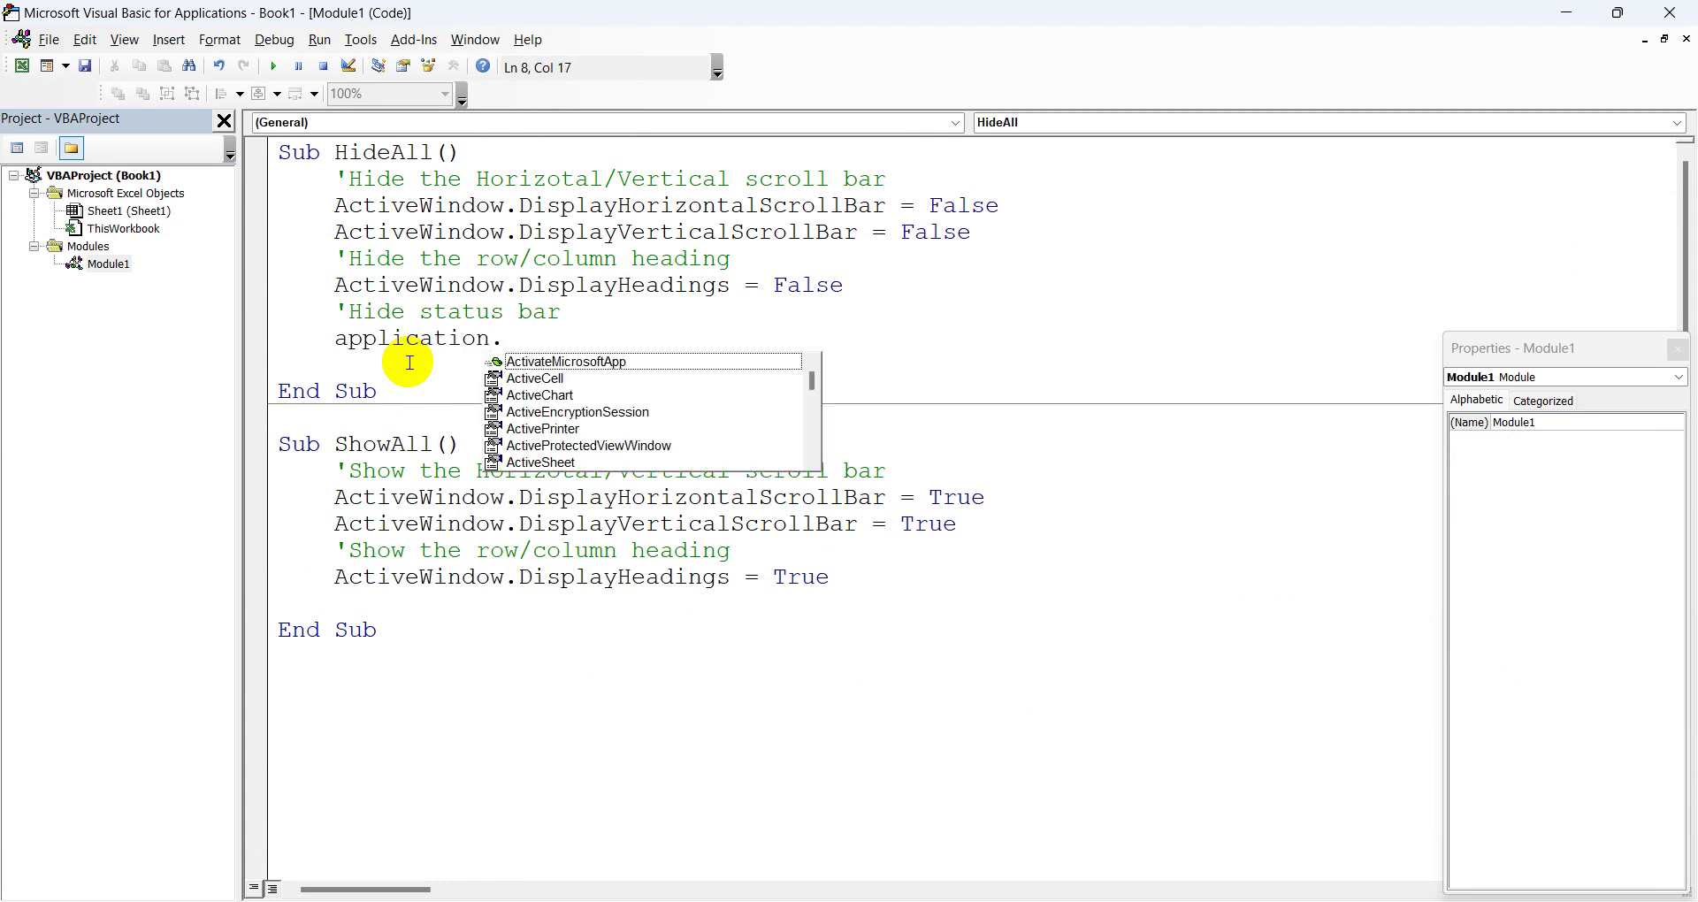
type("disp")
key("BackSpace")
type("spla")
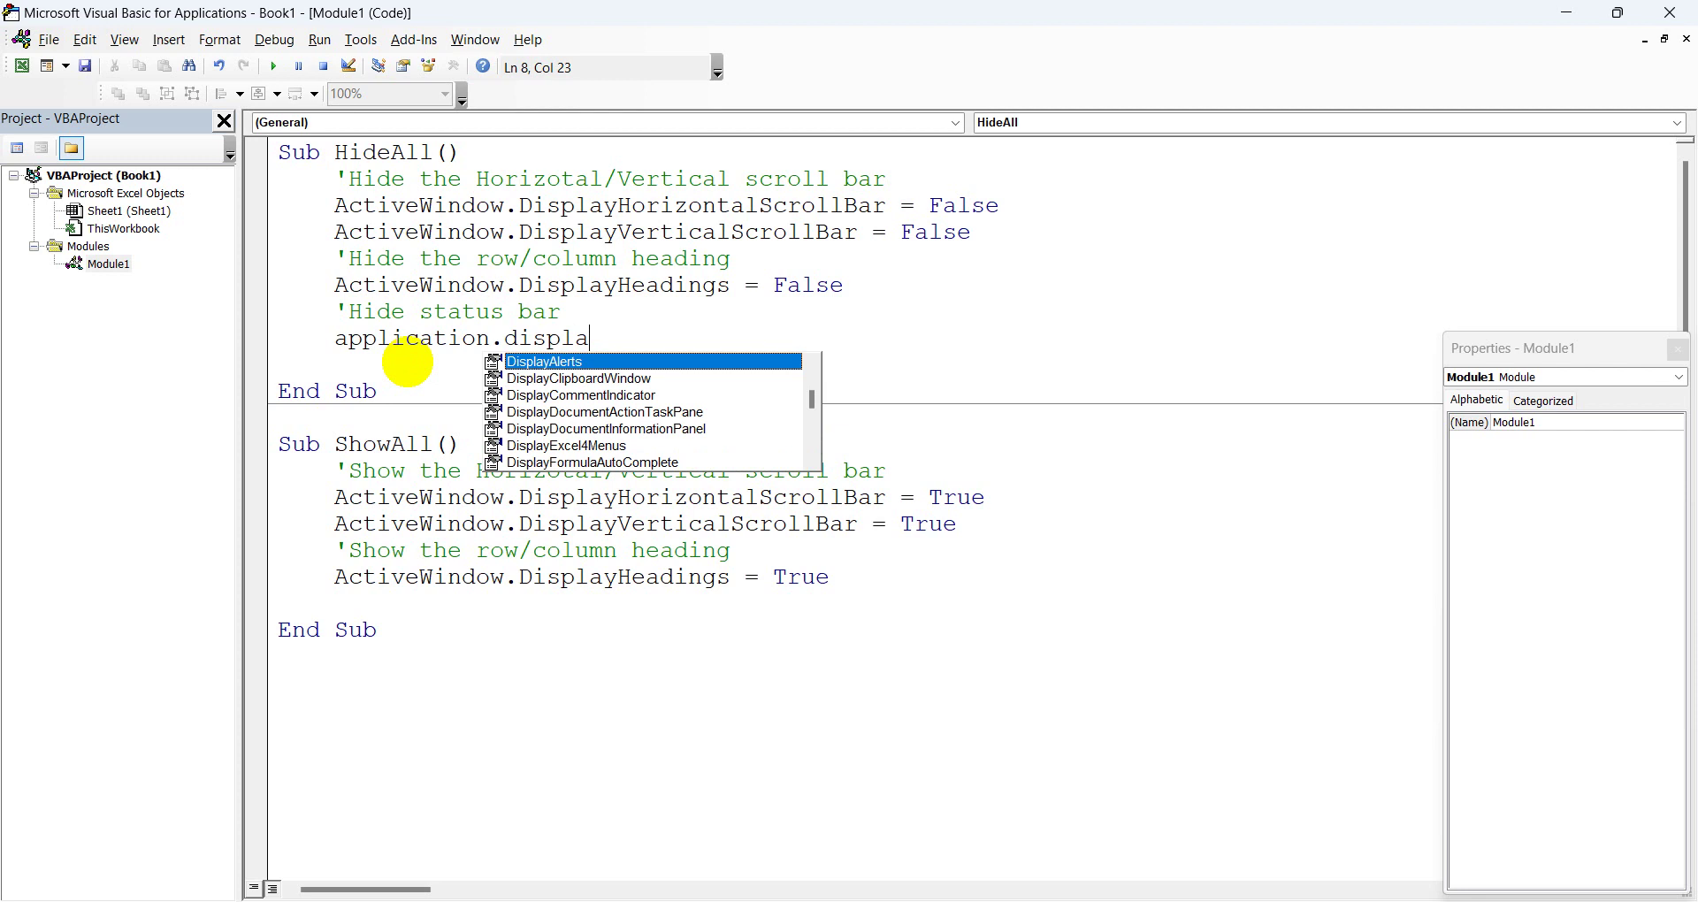
type("yst")
key("Tab")
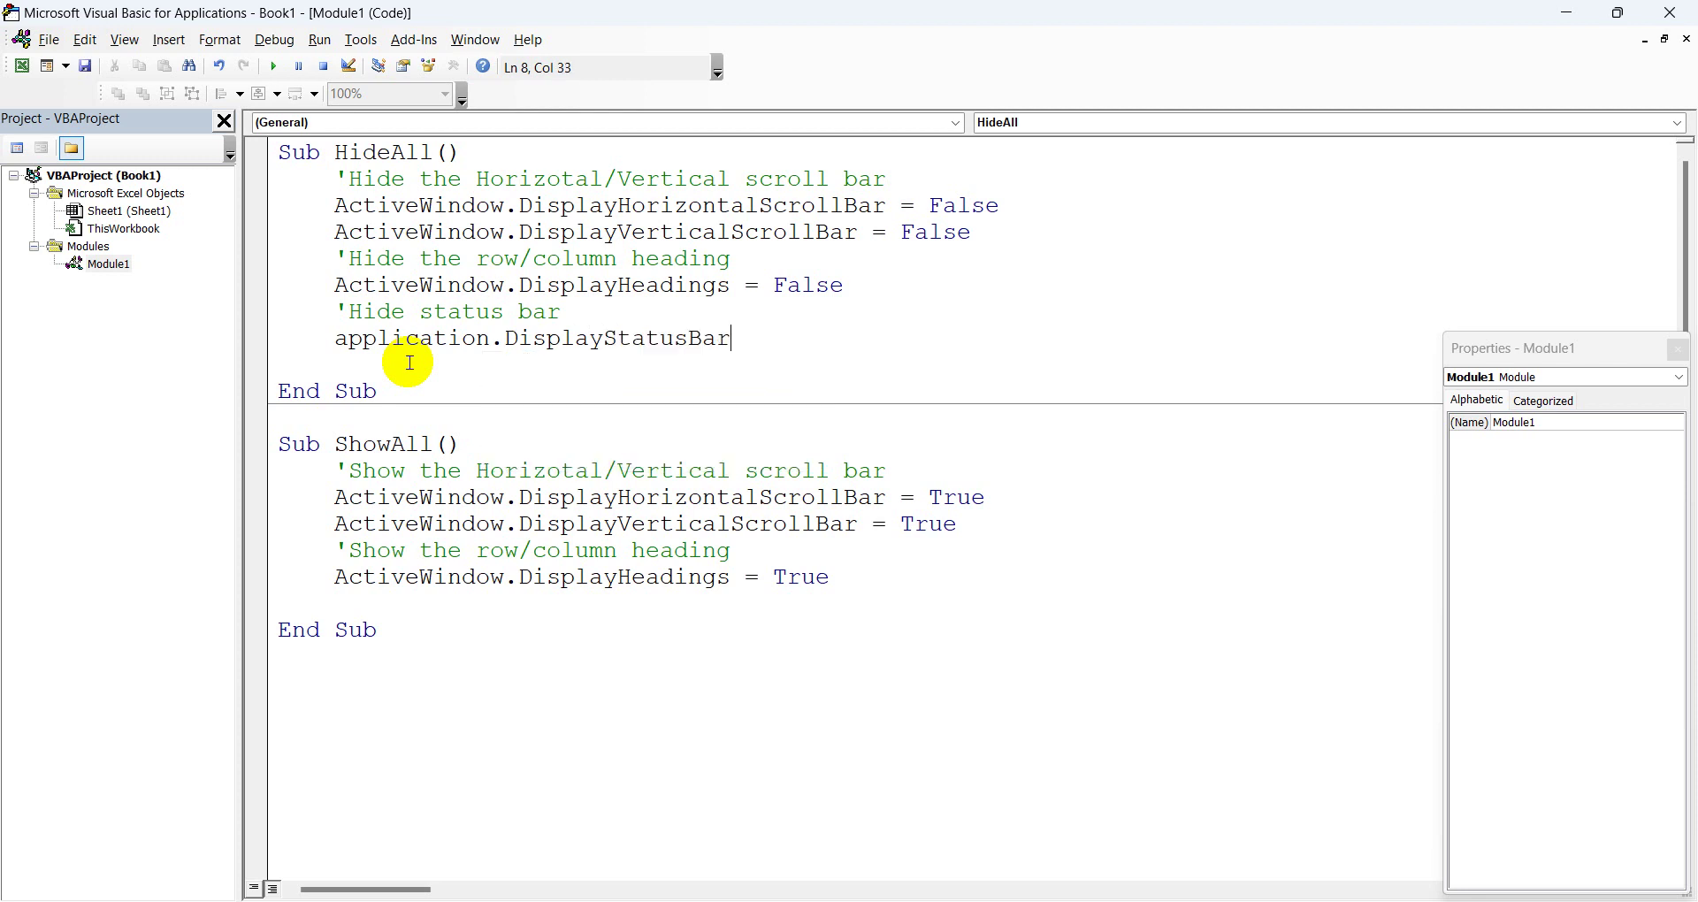
type("=f")
key("Return")
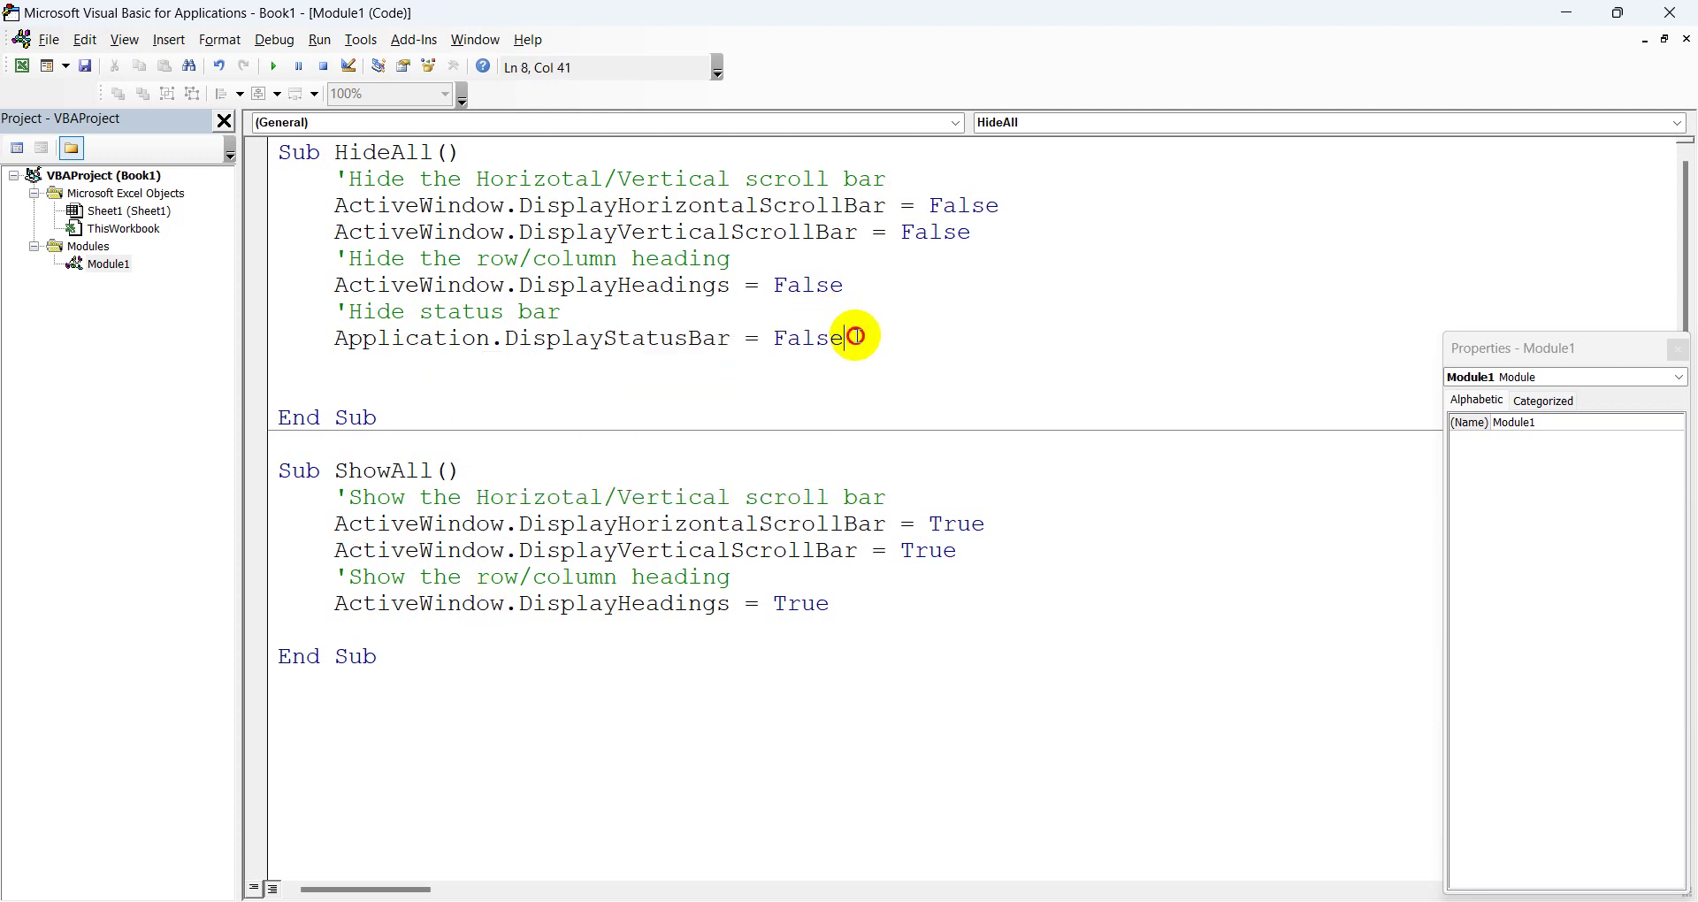
left_click_drag(849, 339, 339, 316)
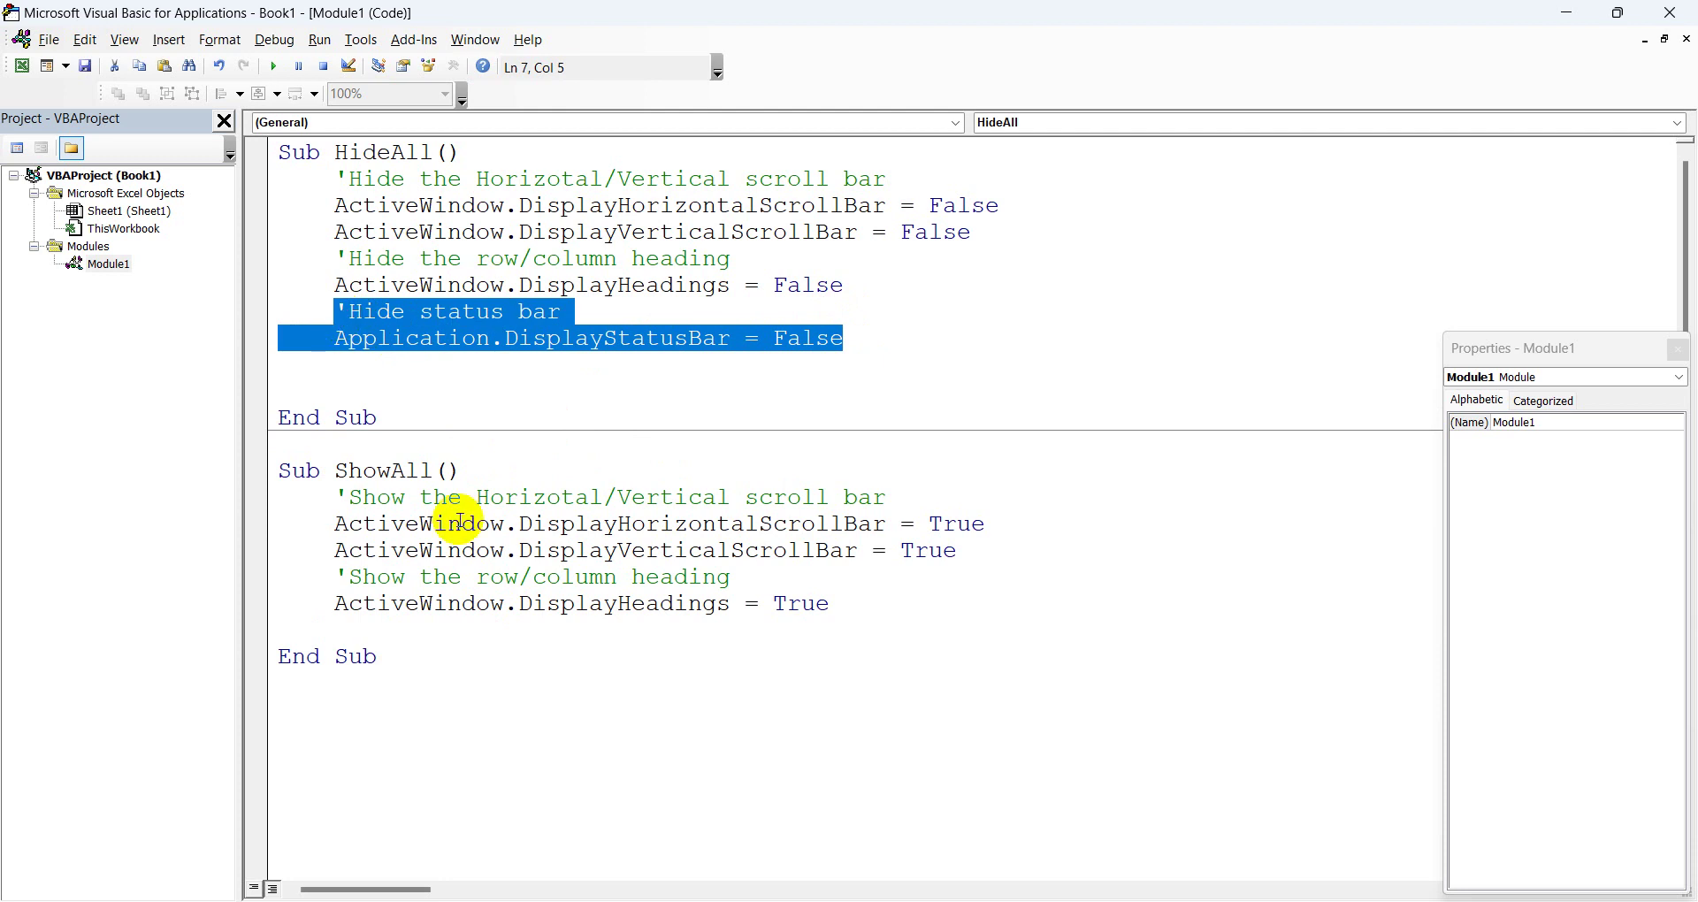
Step: Paste the status bar lines into ShowAll, changing the comment to 'Show status bar' and False to true
left_click(383, 632)
type("'Hide status bar     Application.DisplayStatusBar = False")
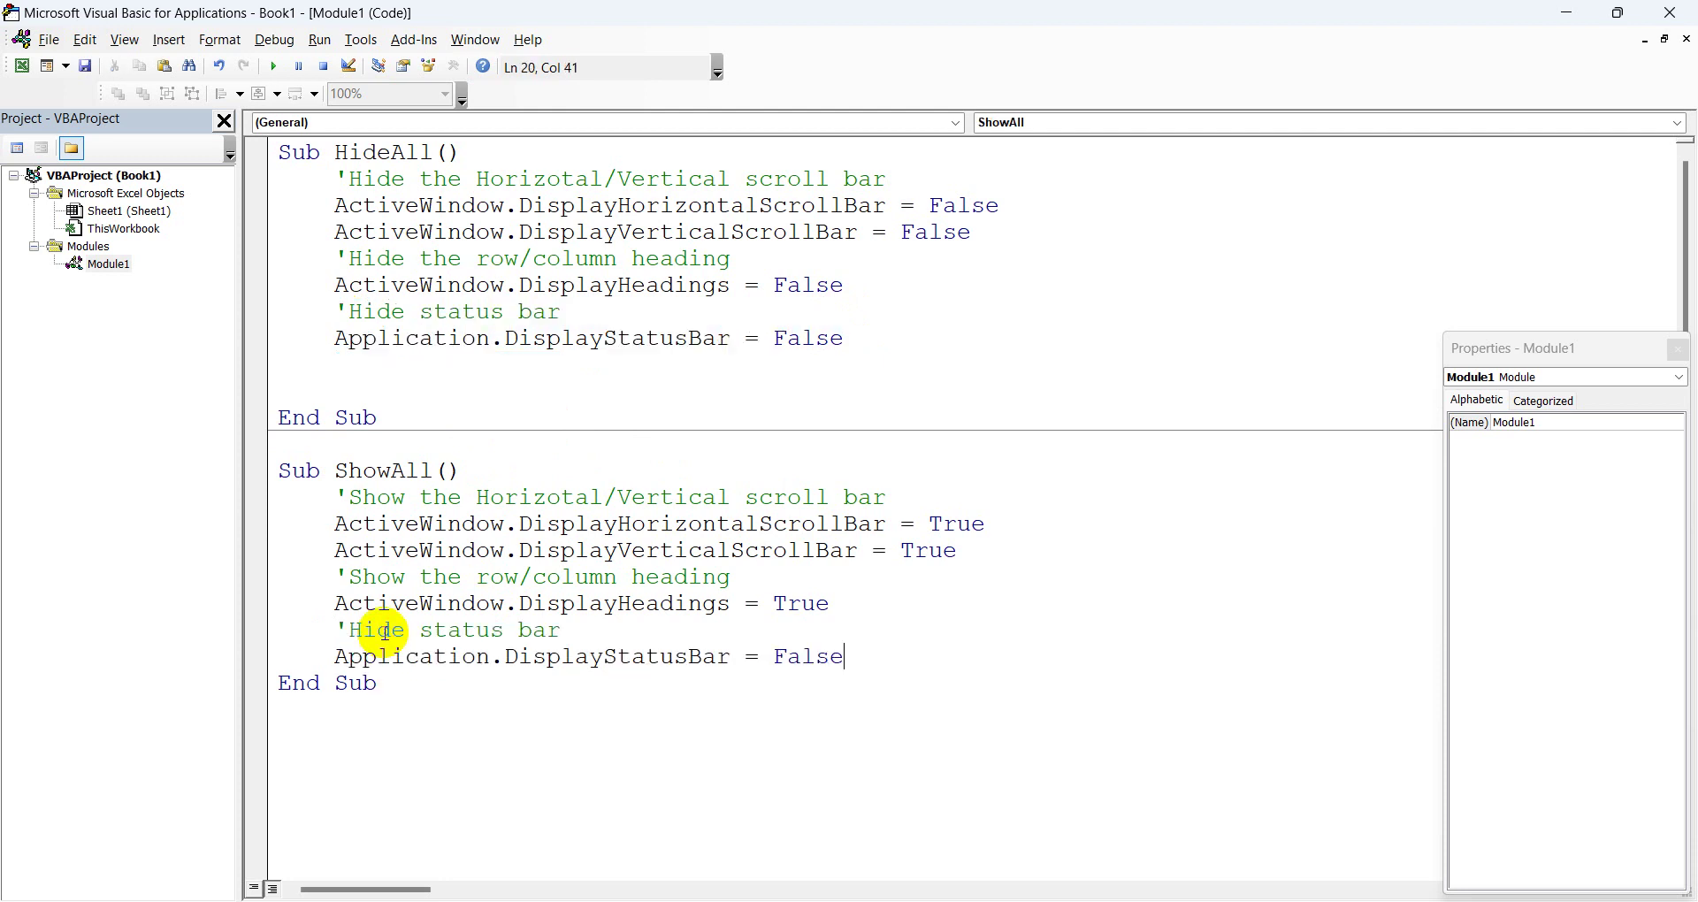
left_click(400, 631)
double_click(399, 631)
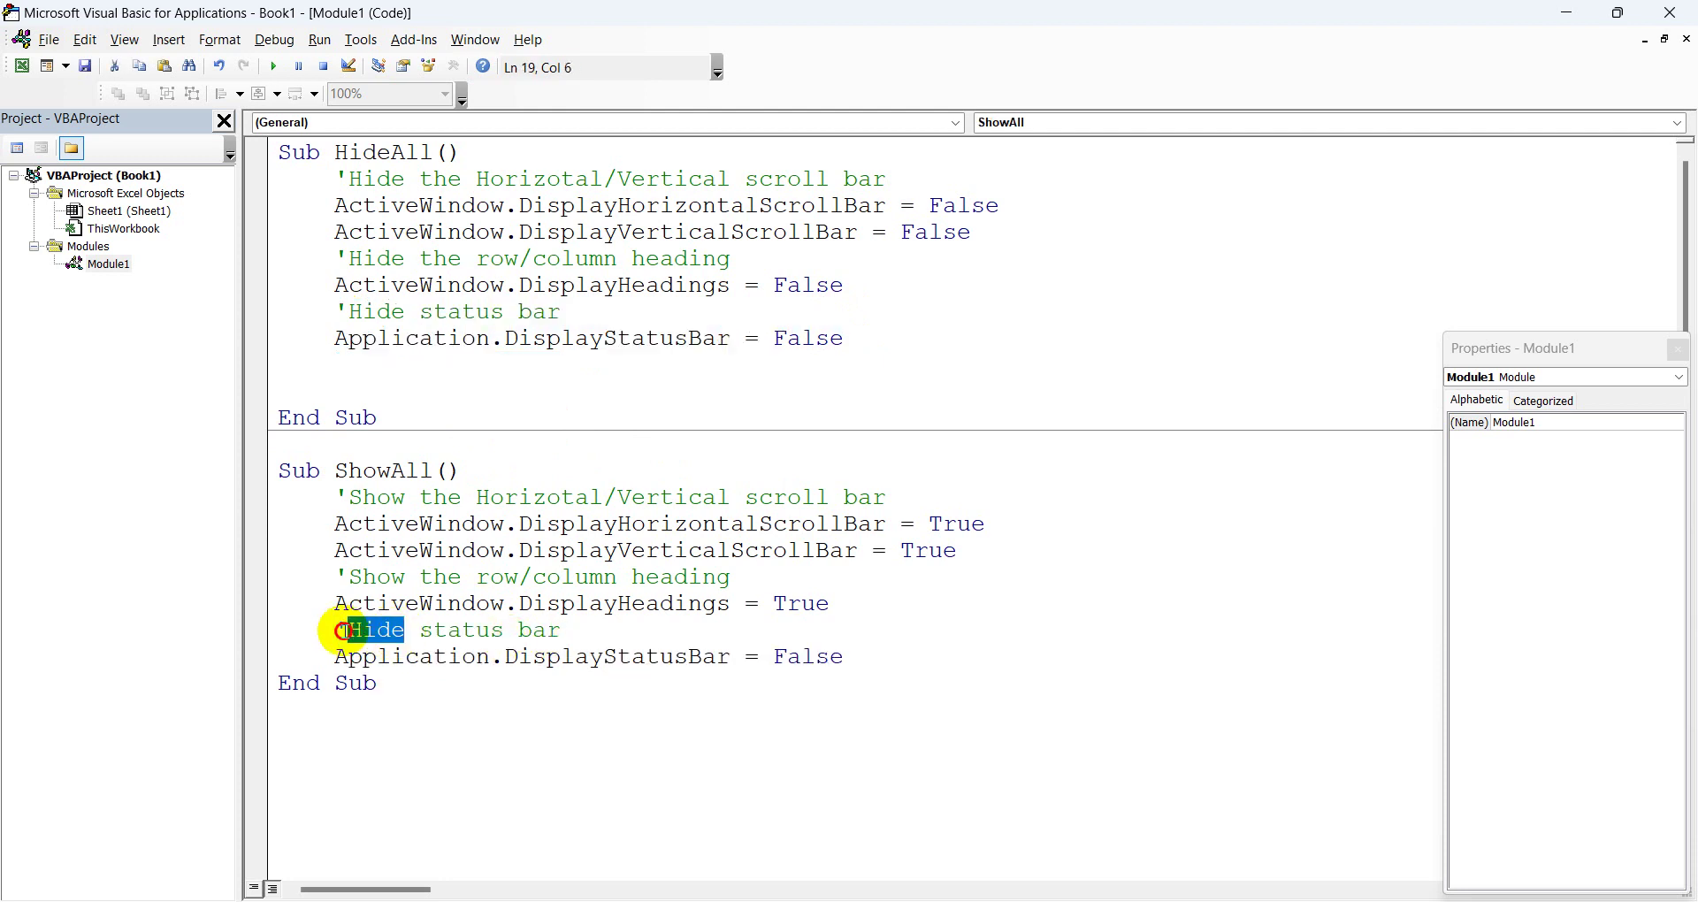
type("Show")
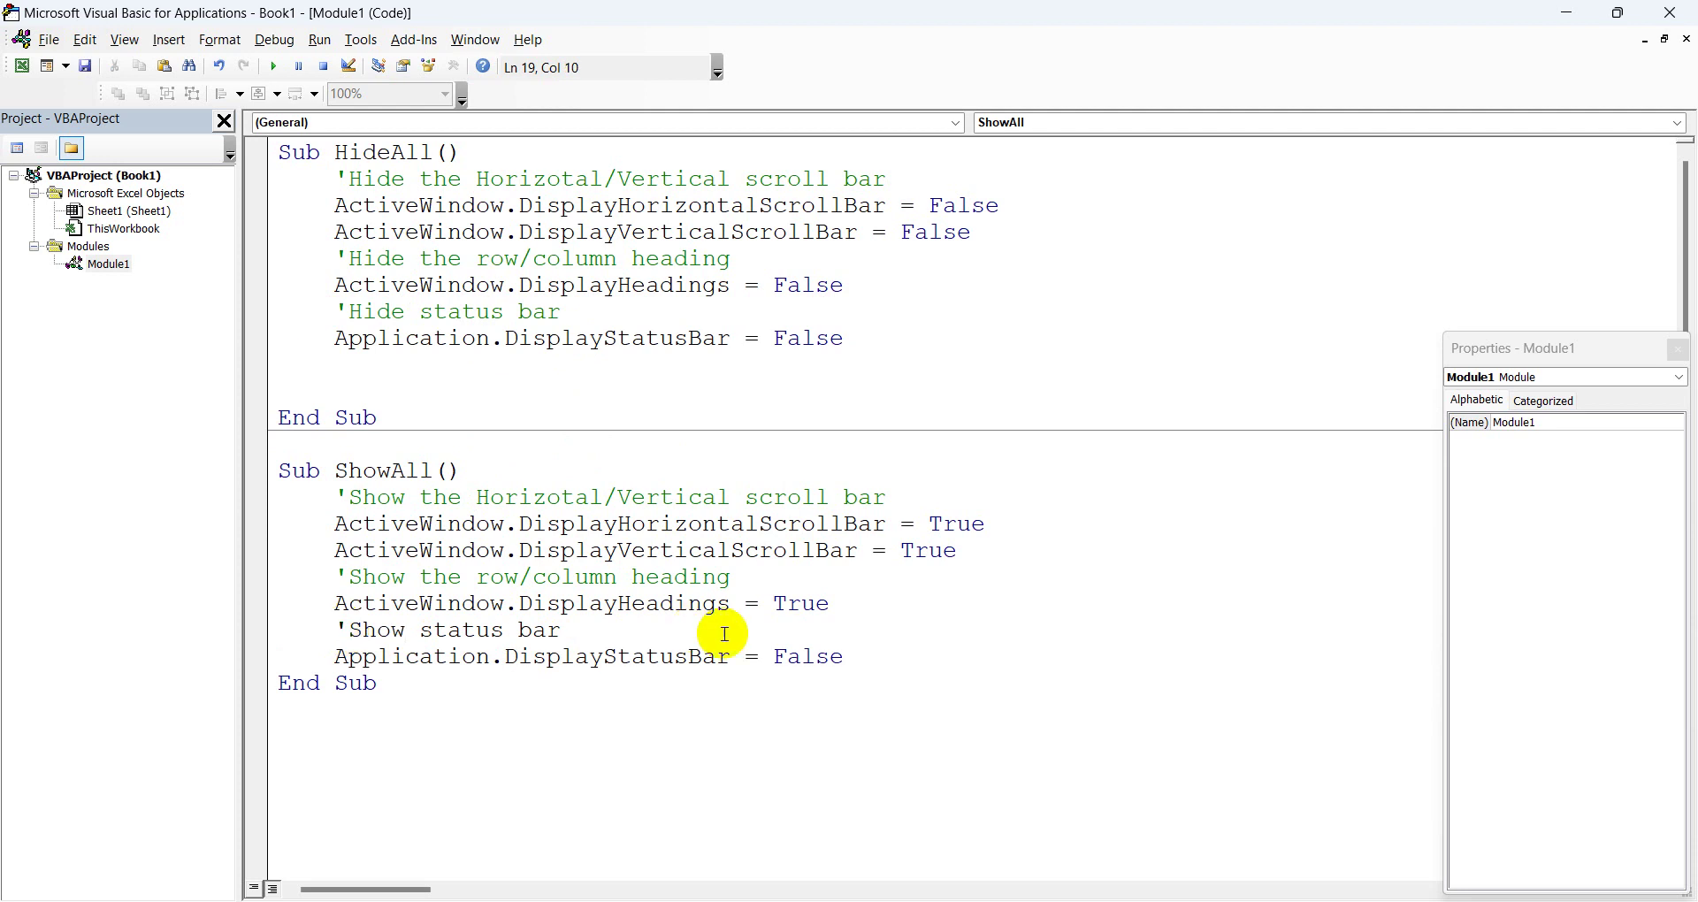
left_click_drag(845, 657, 777, 658)
type("t")
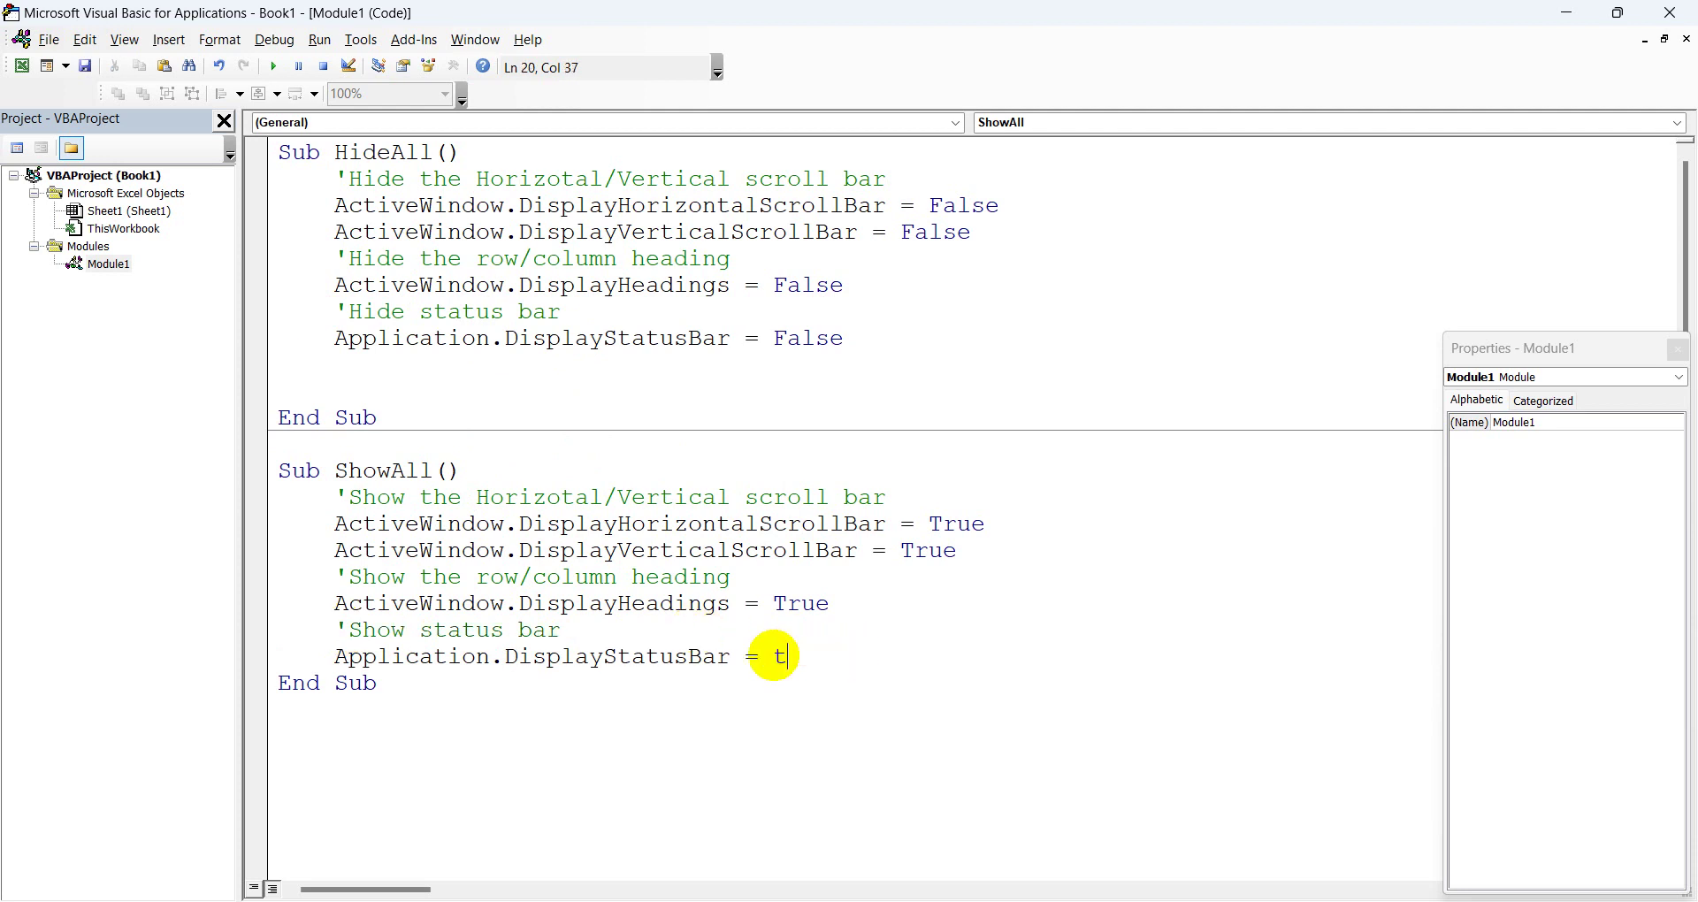
type("rue")
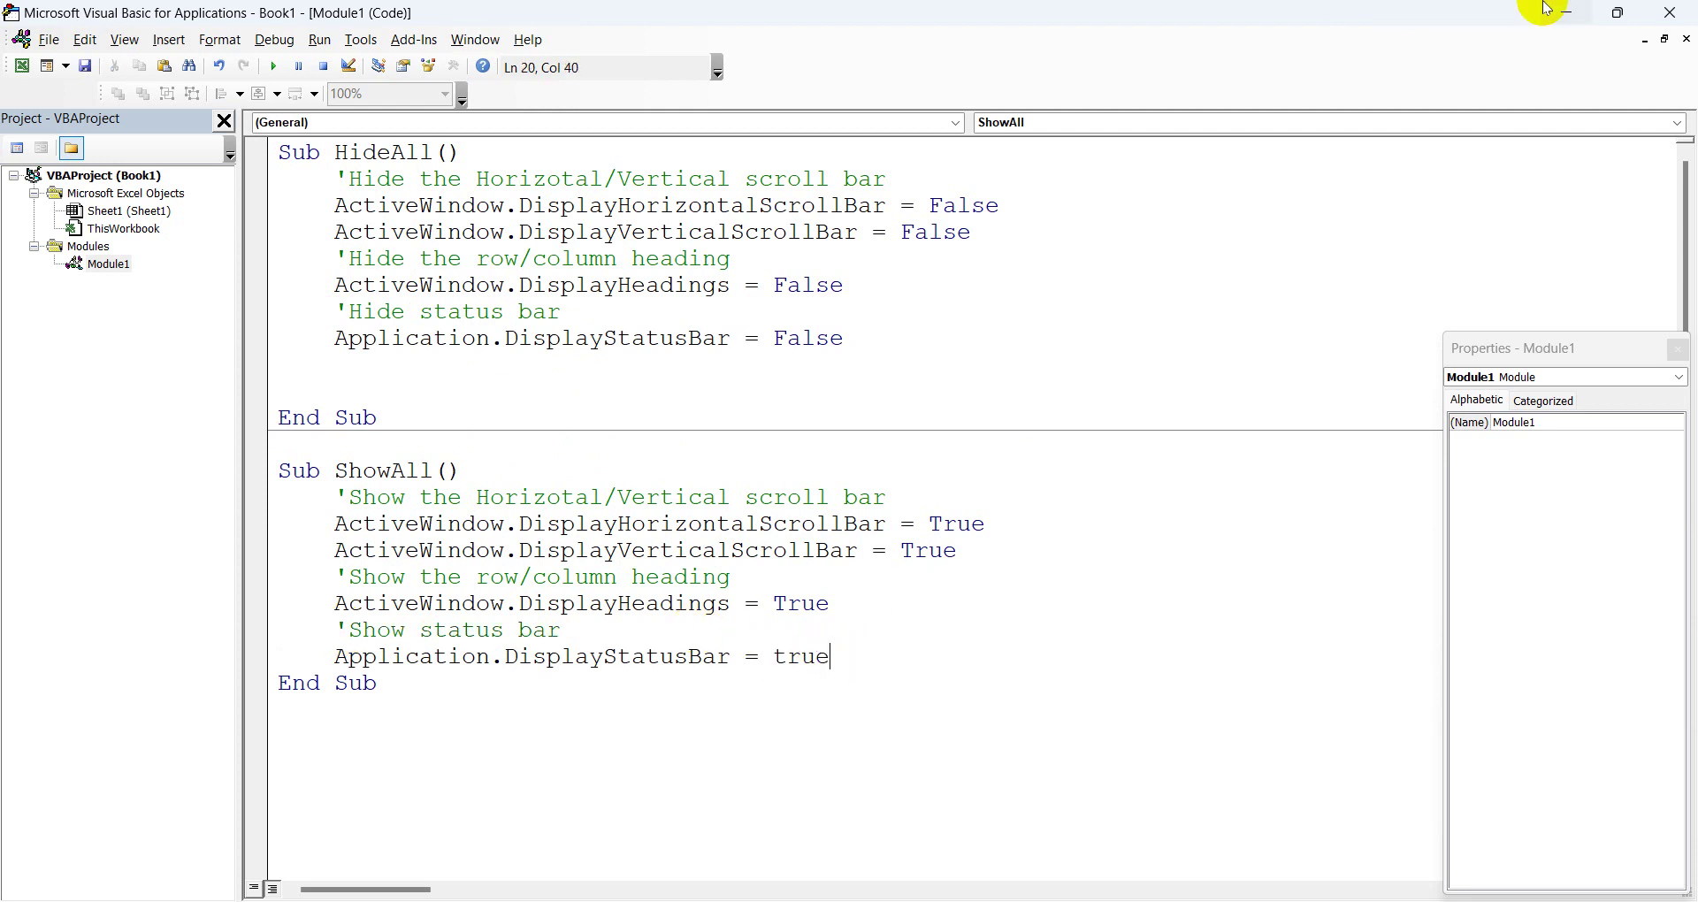
Step: Back on the worksheet, run the Hide and Show buttons to test the status bar
left_click(1566, 12)
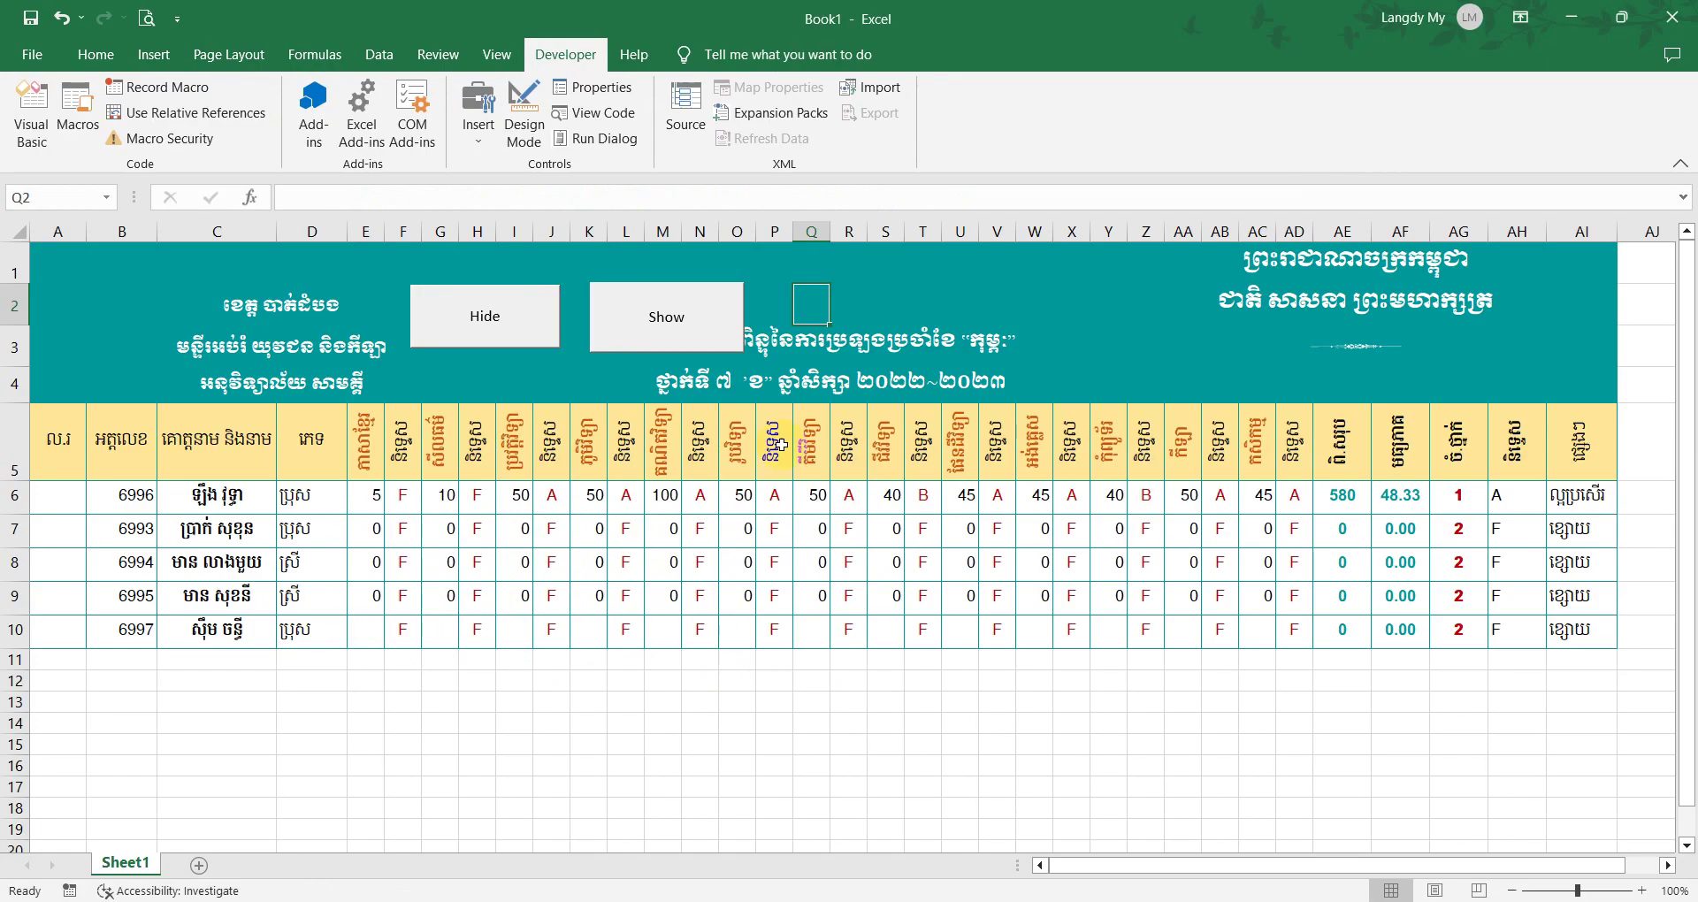
left_click(508, 340)
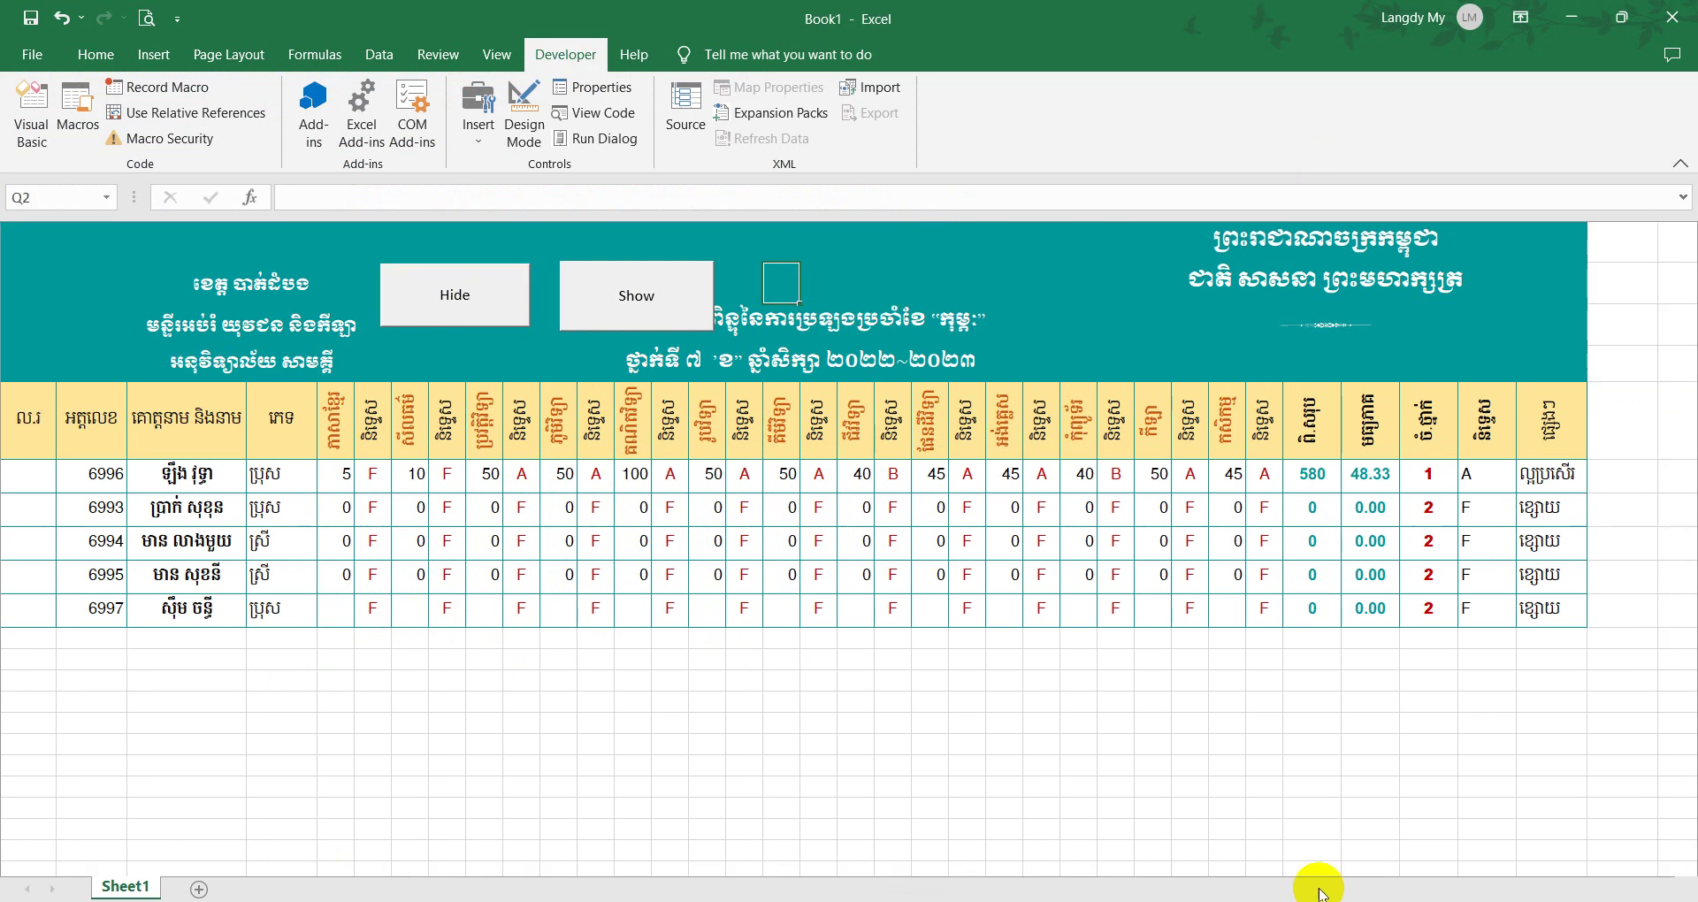
left_click(664, 304)
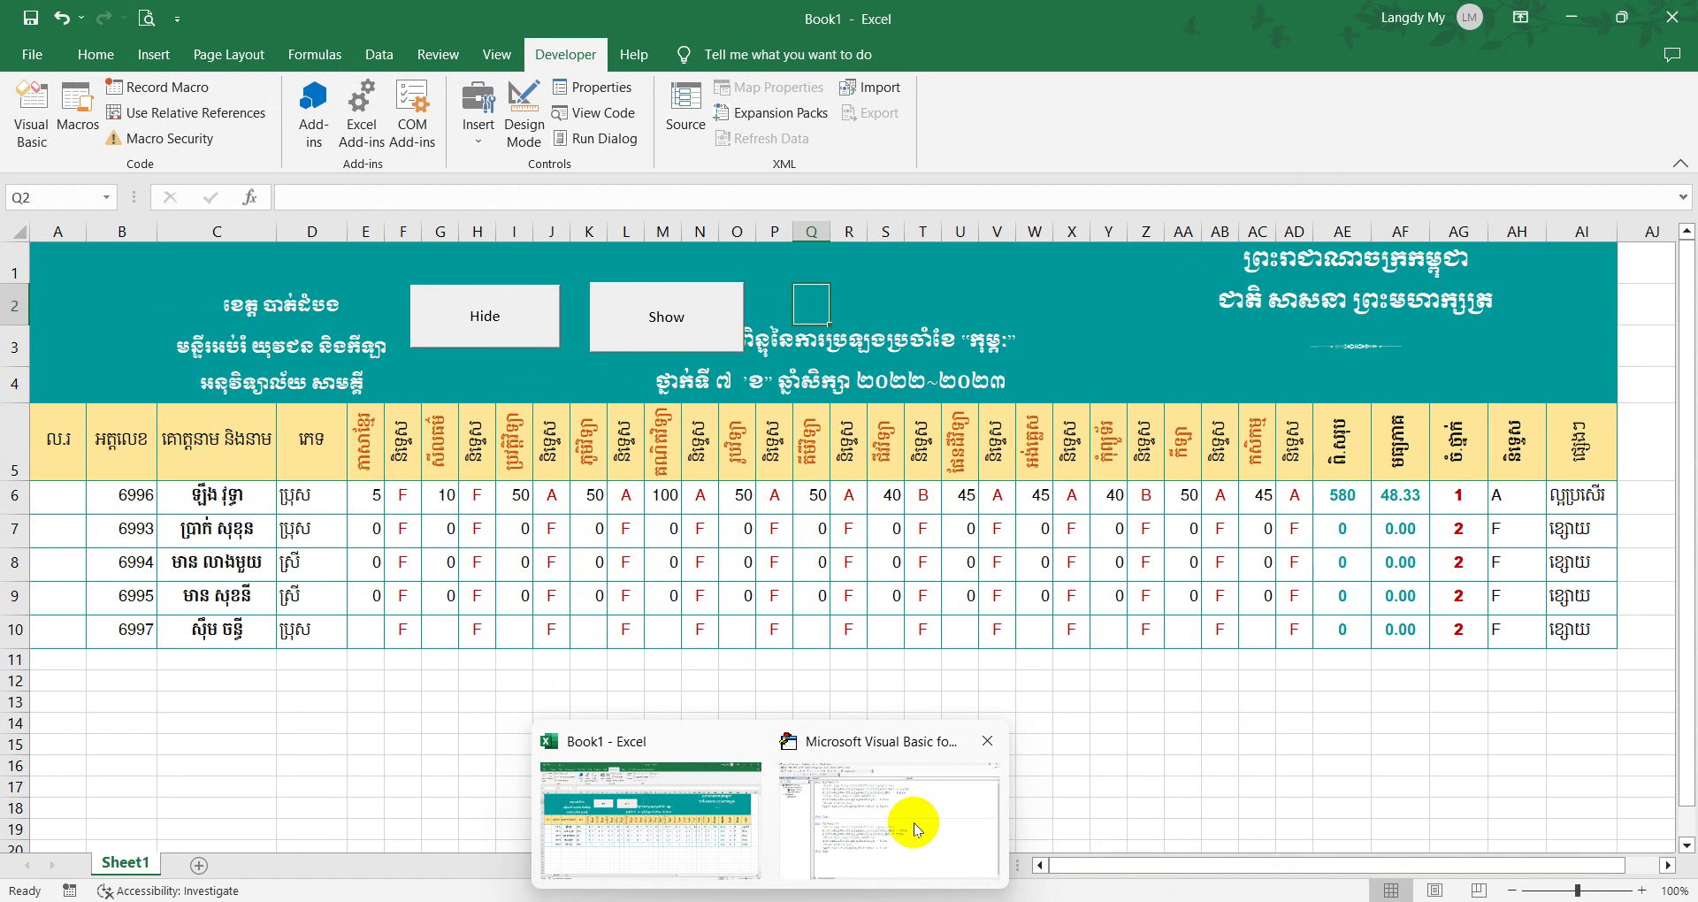
Step: Switch between the VBA editor and the worksheet, pointing out the formula bar, ending at HideAll's empty last line
left_click(909, 819)
left_click(371, 378)
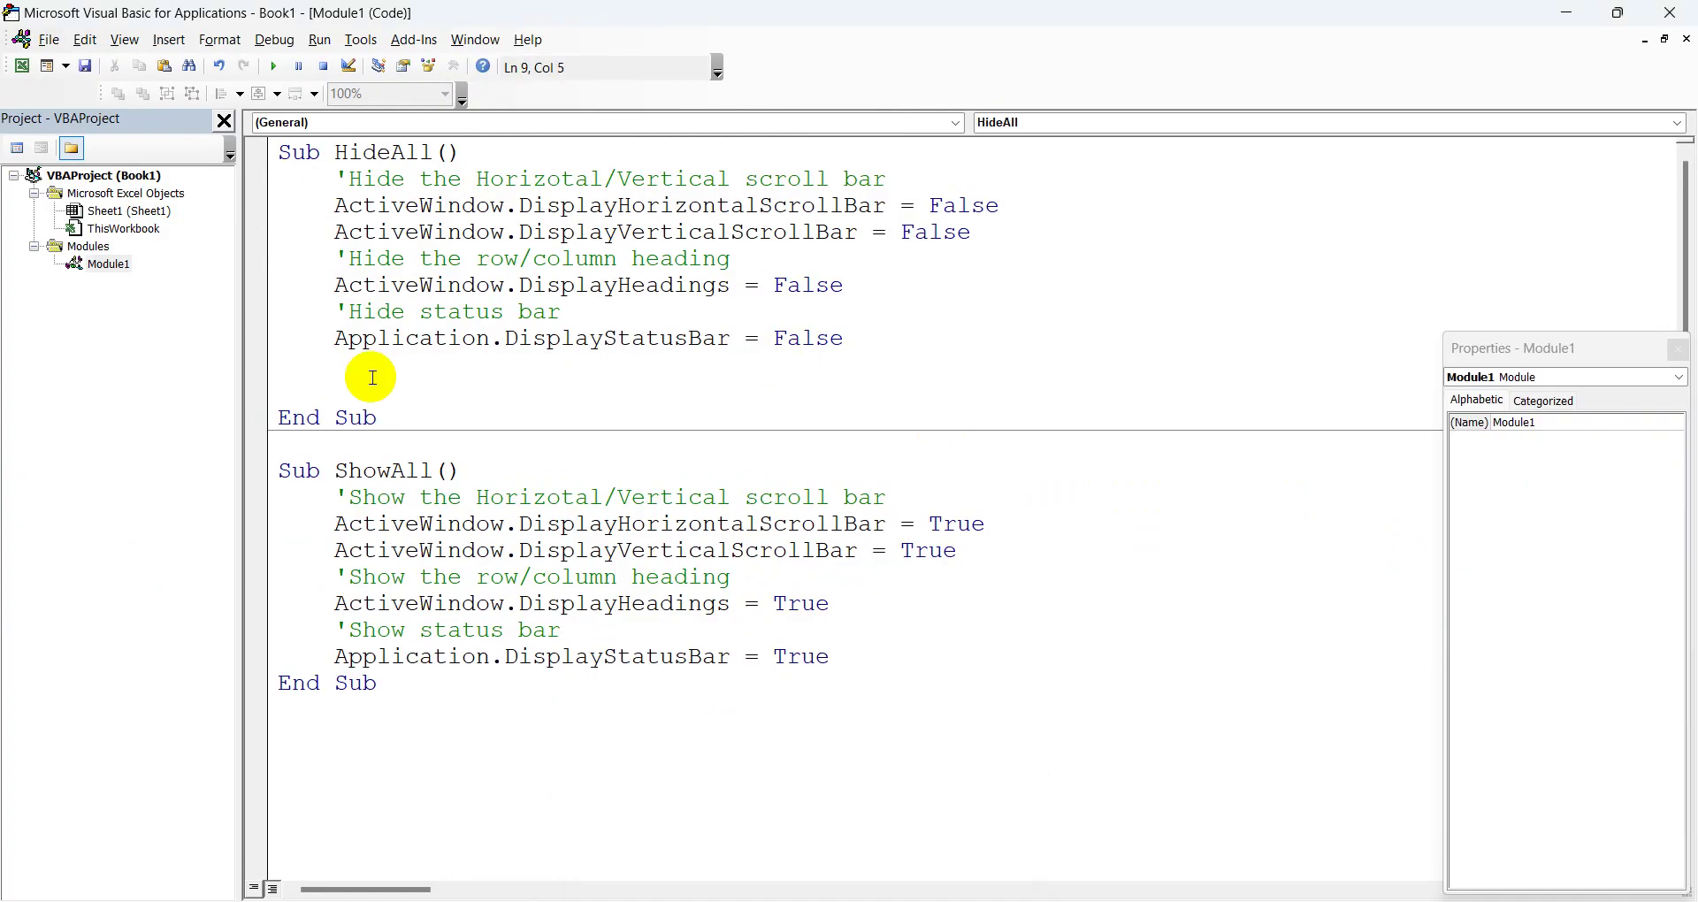
left_click(1567, 12)
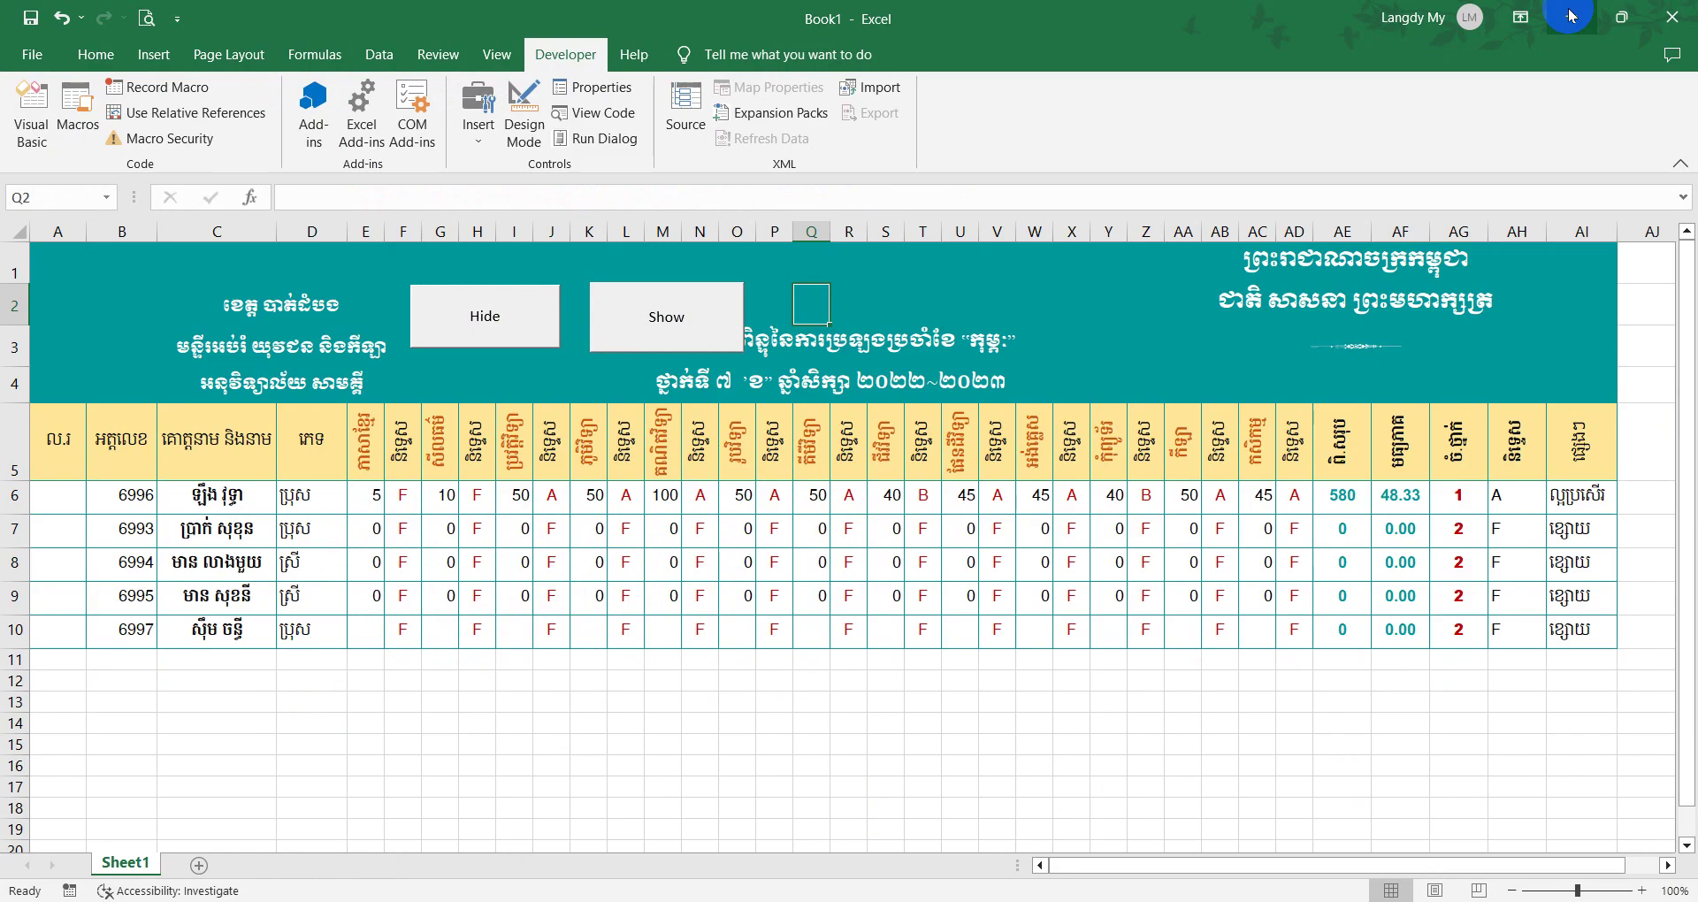
left_click(326, 194)
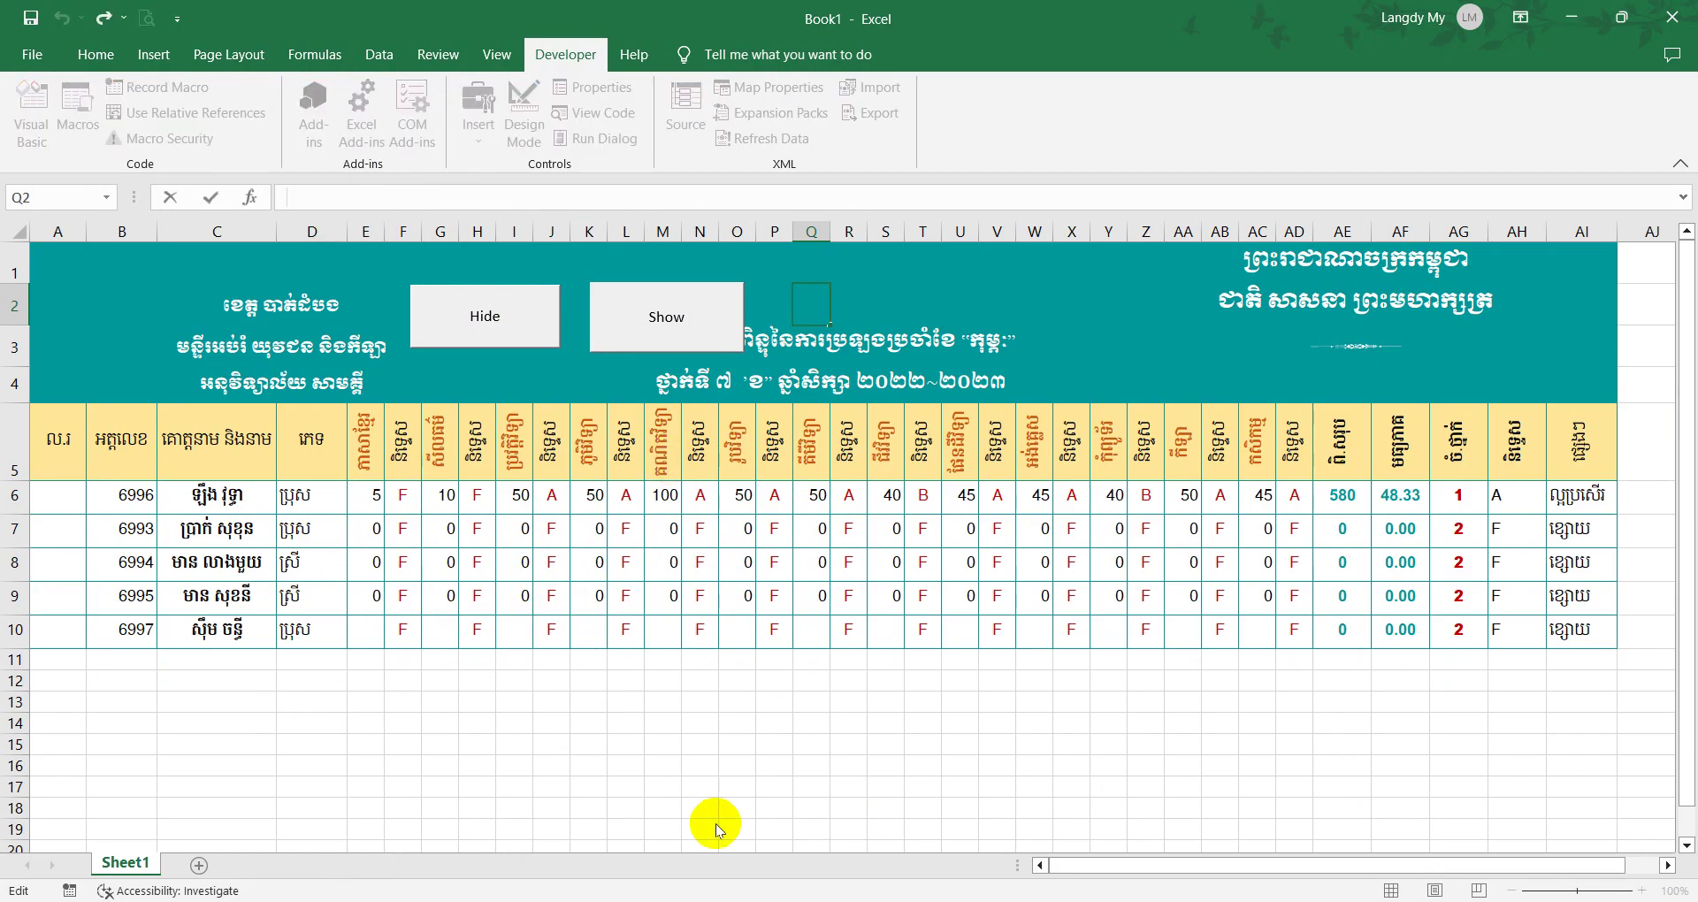
left_click(851, 820)
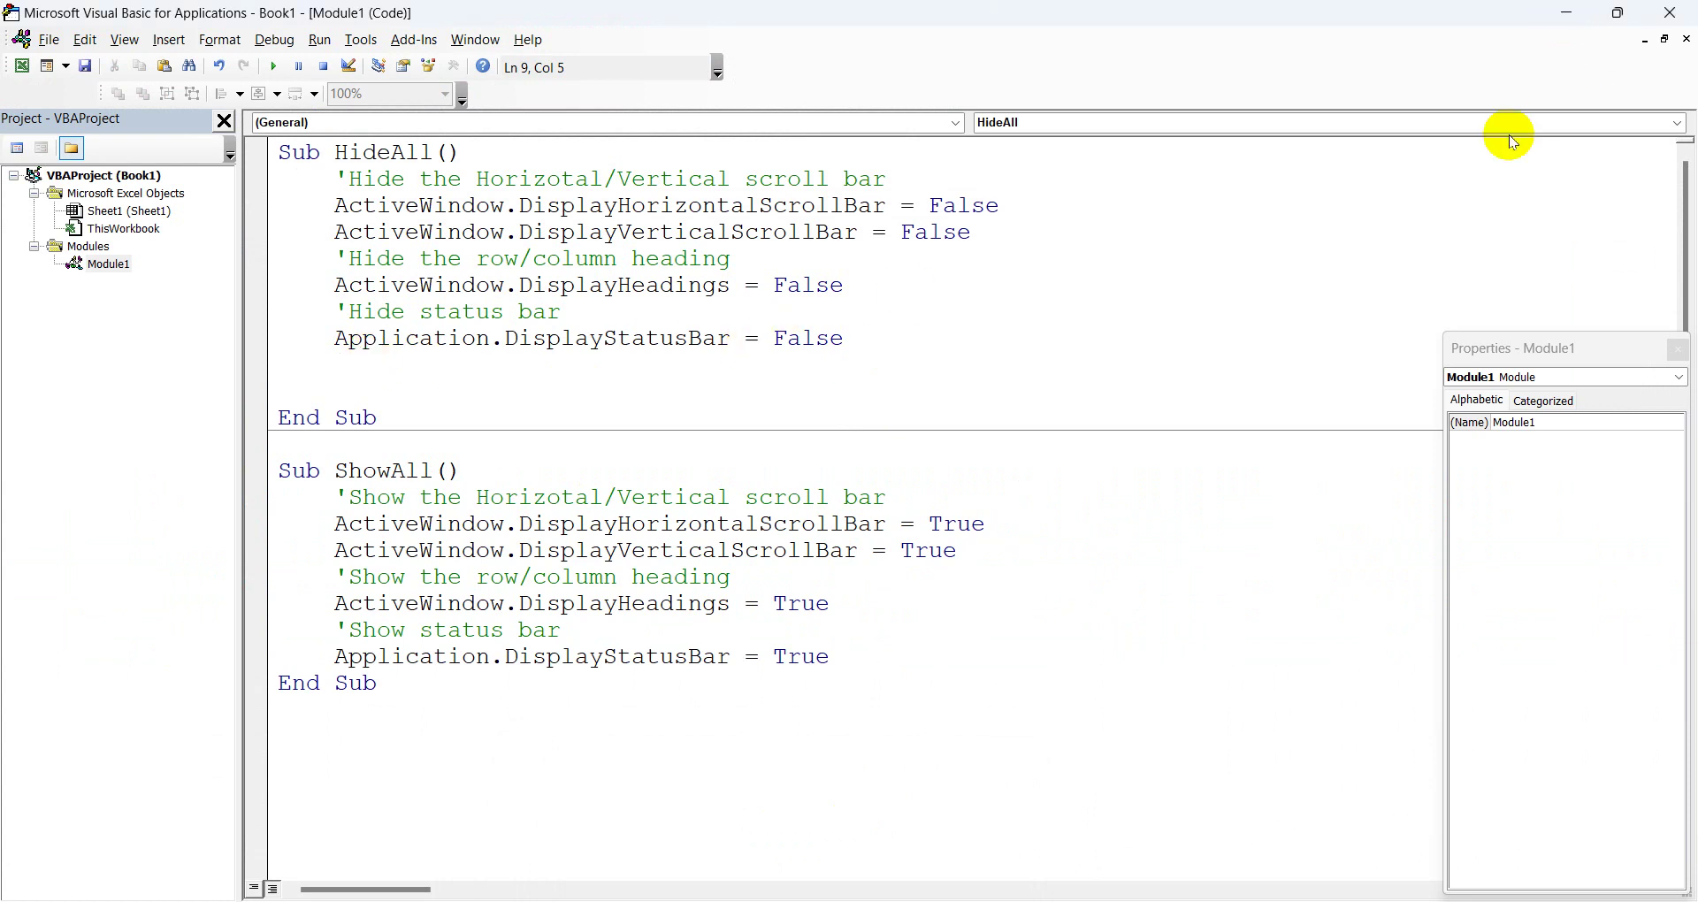
left_click(646, 840)
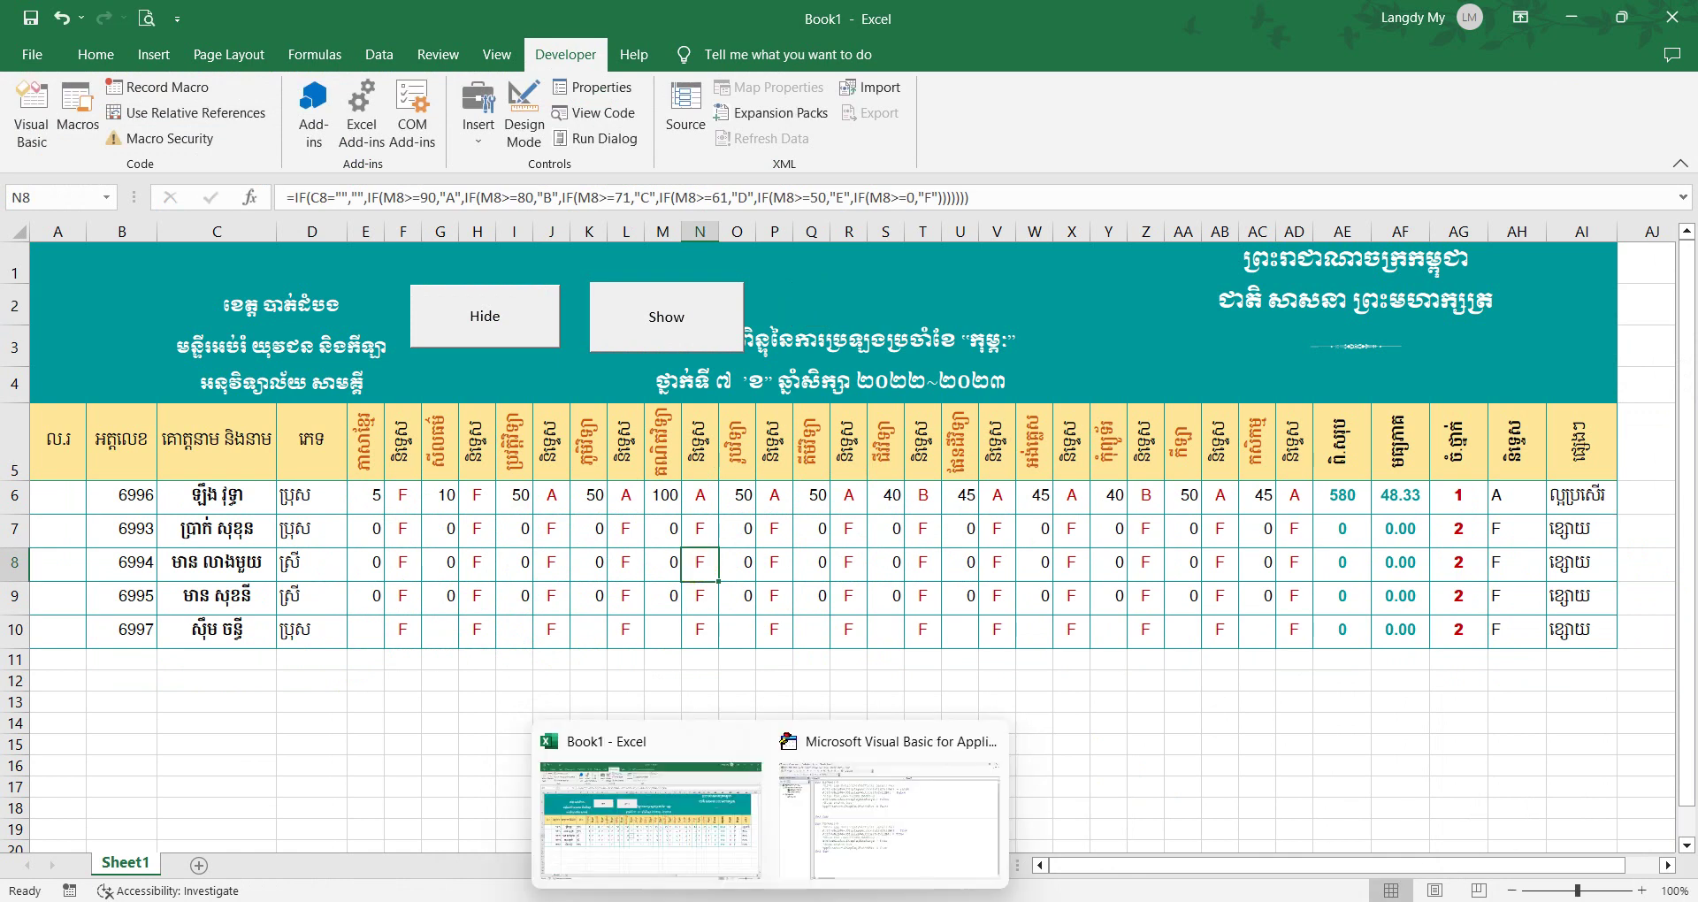
left_click(864, 824)
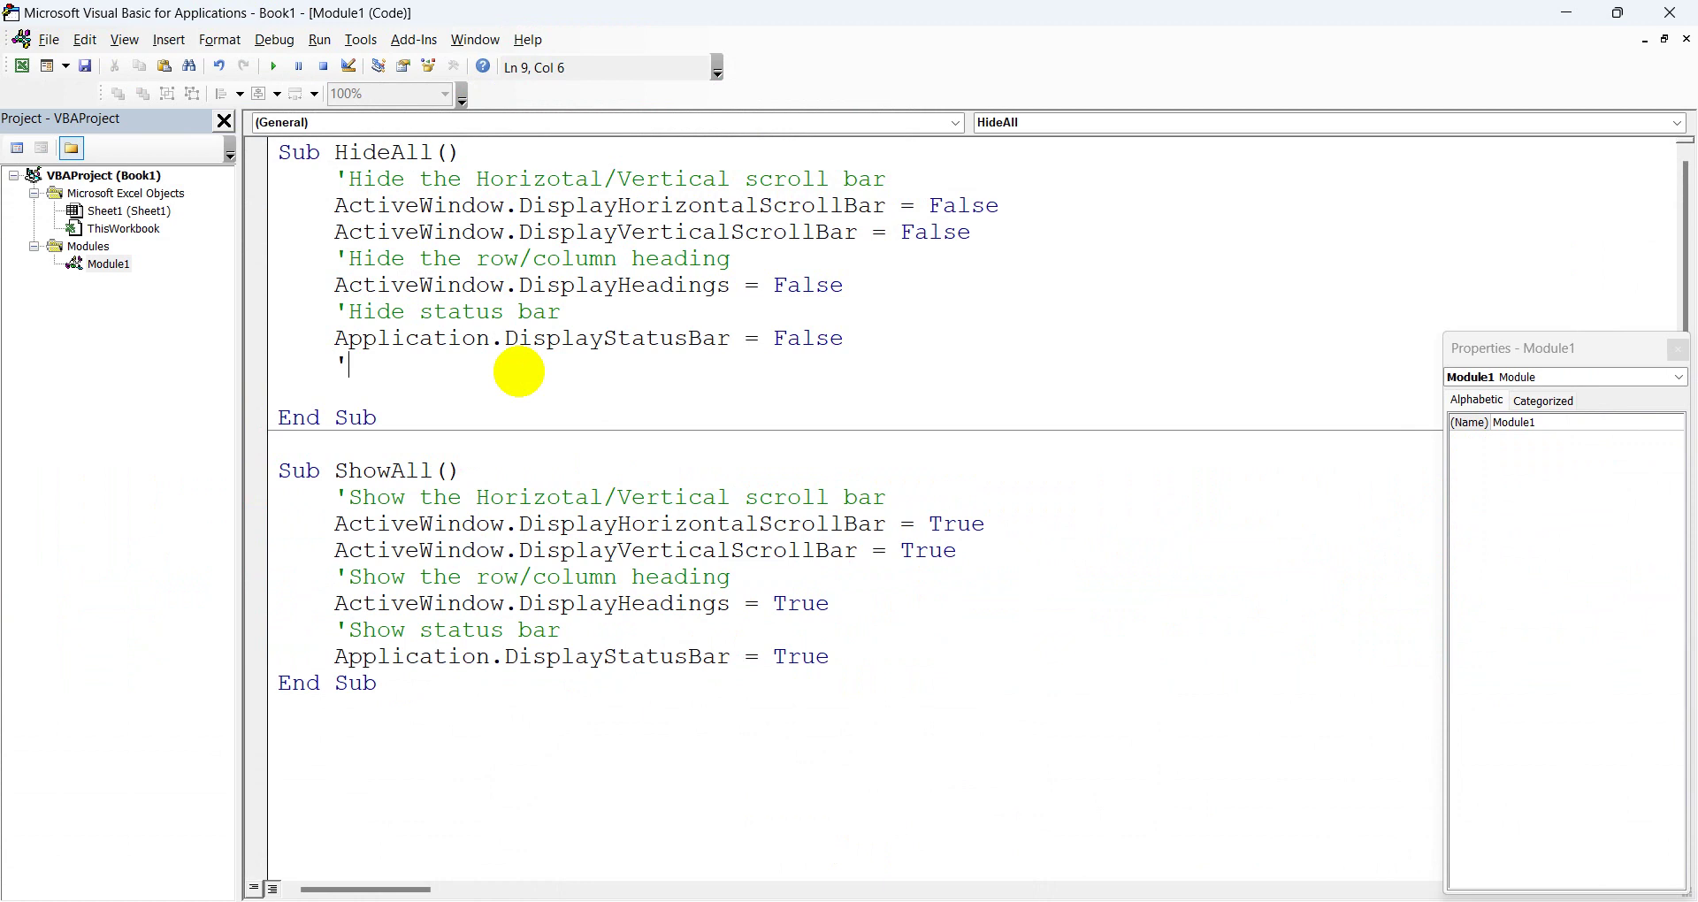
Step: Add the comment 'Hide the formula bar' and Application.DisplayFormulaBar = False to HideAll
type("Hide the")
key("BackSpace")
type("ormu")
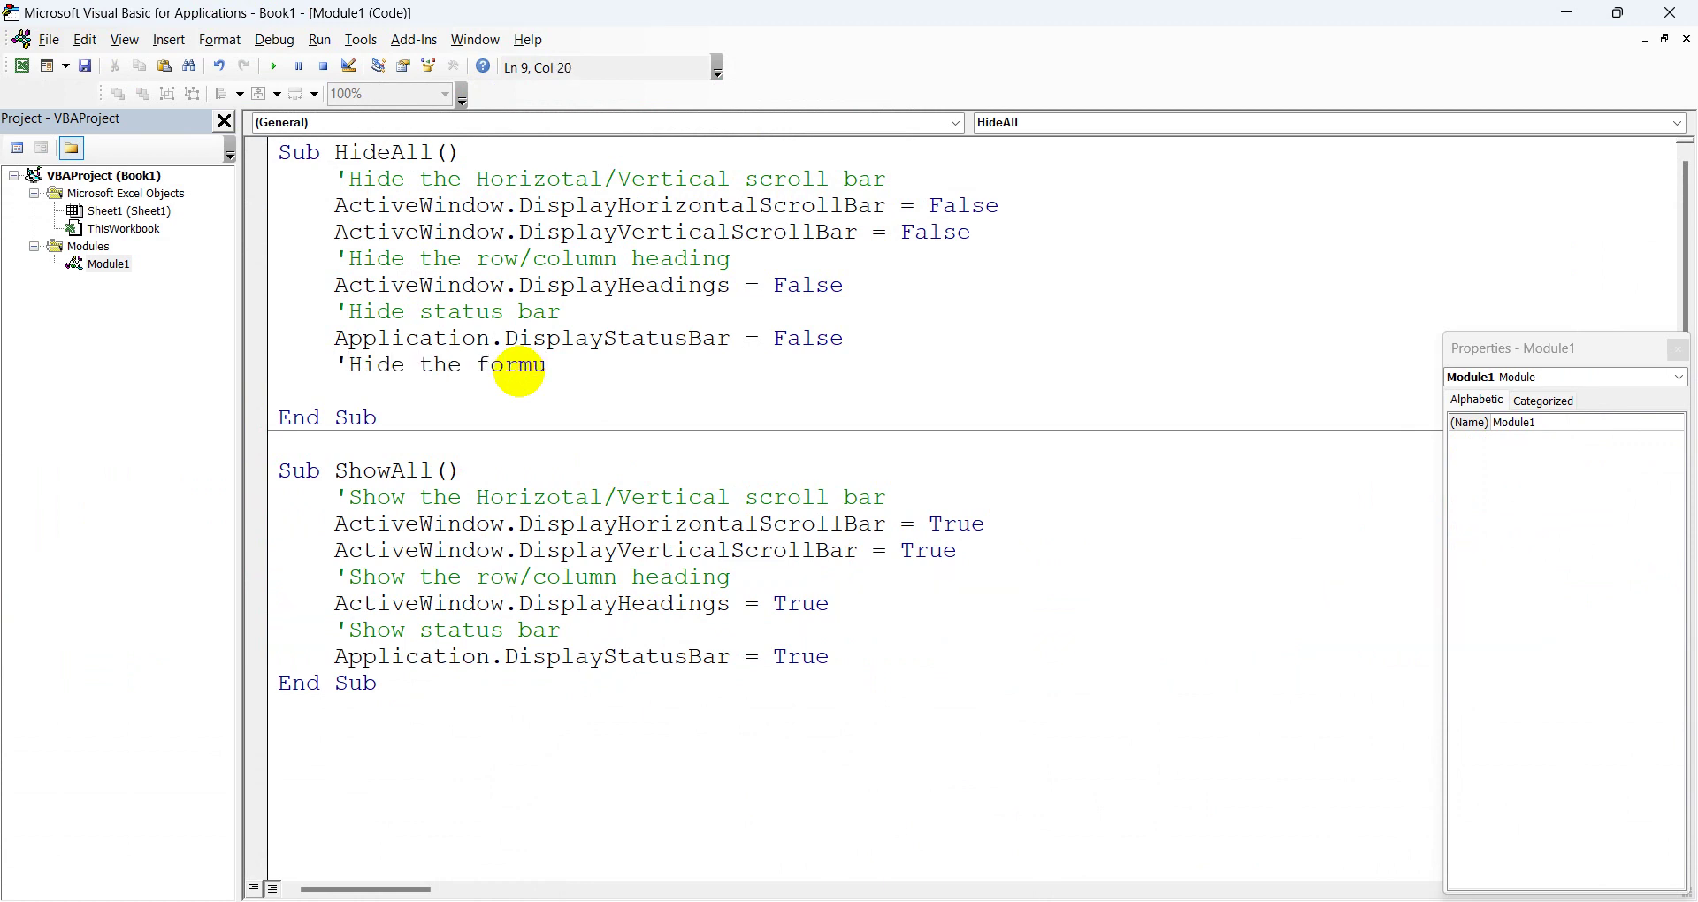
type("la bar")
key("Return")
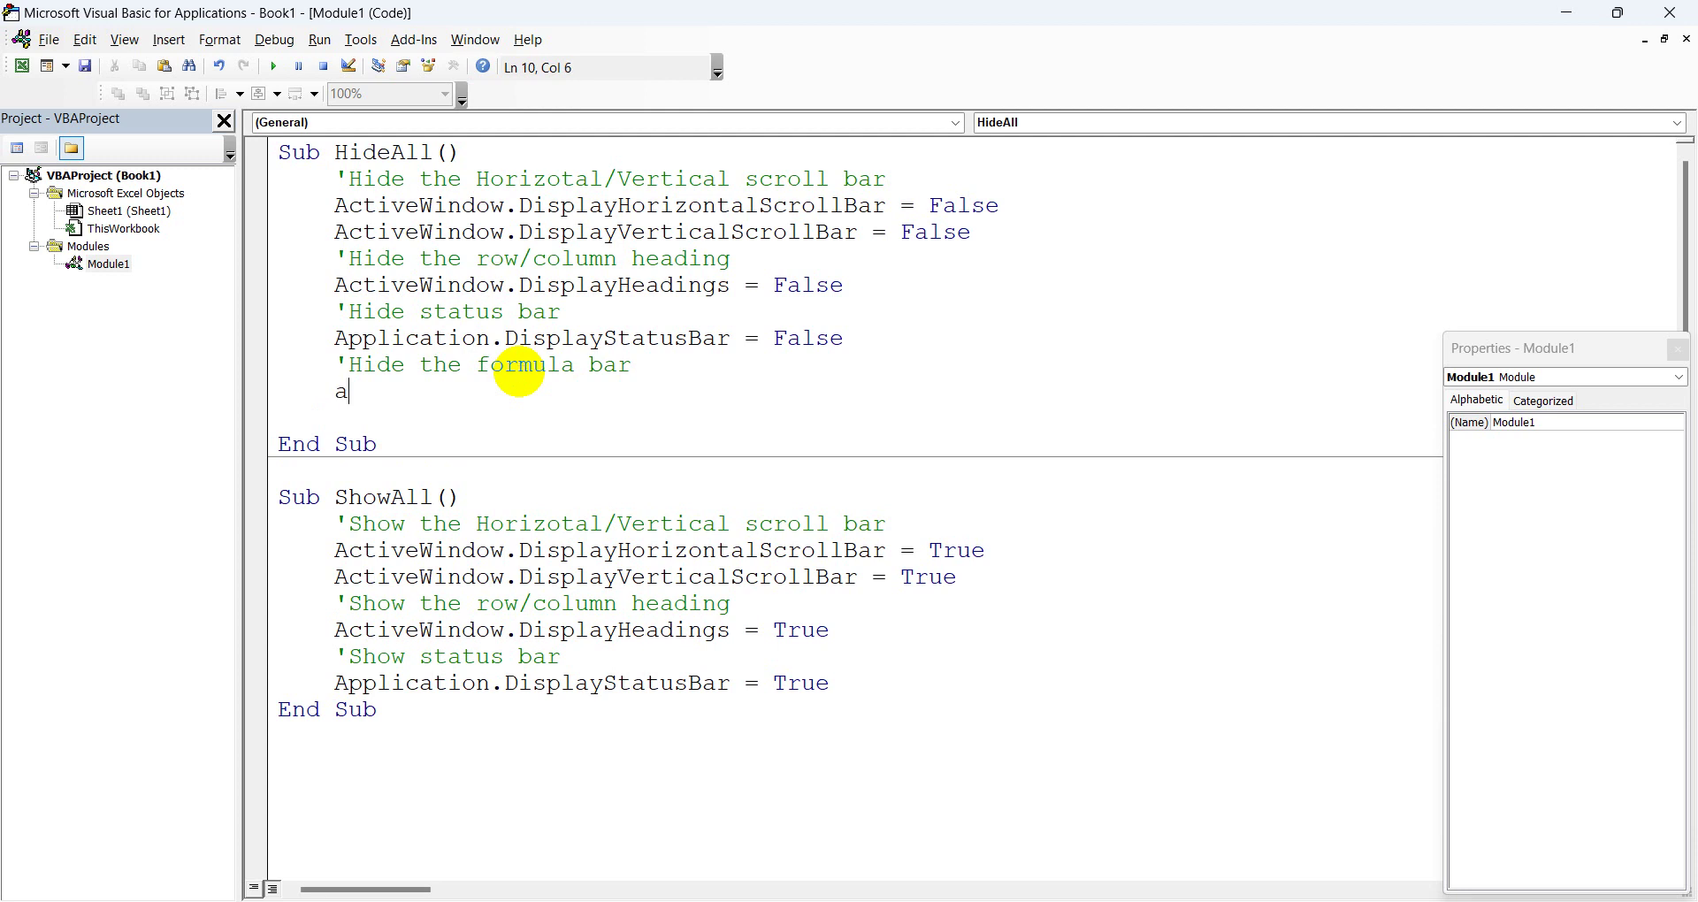
type("ppl")
type("ication.f")
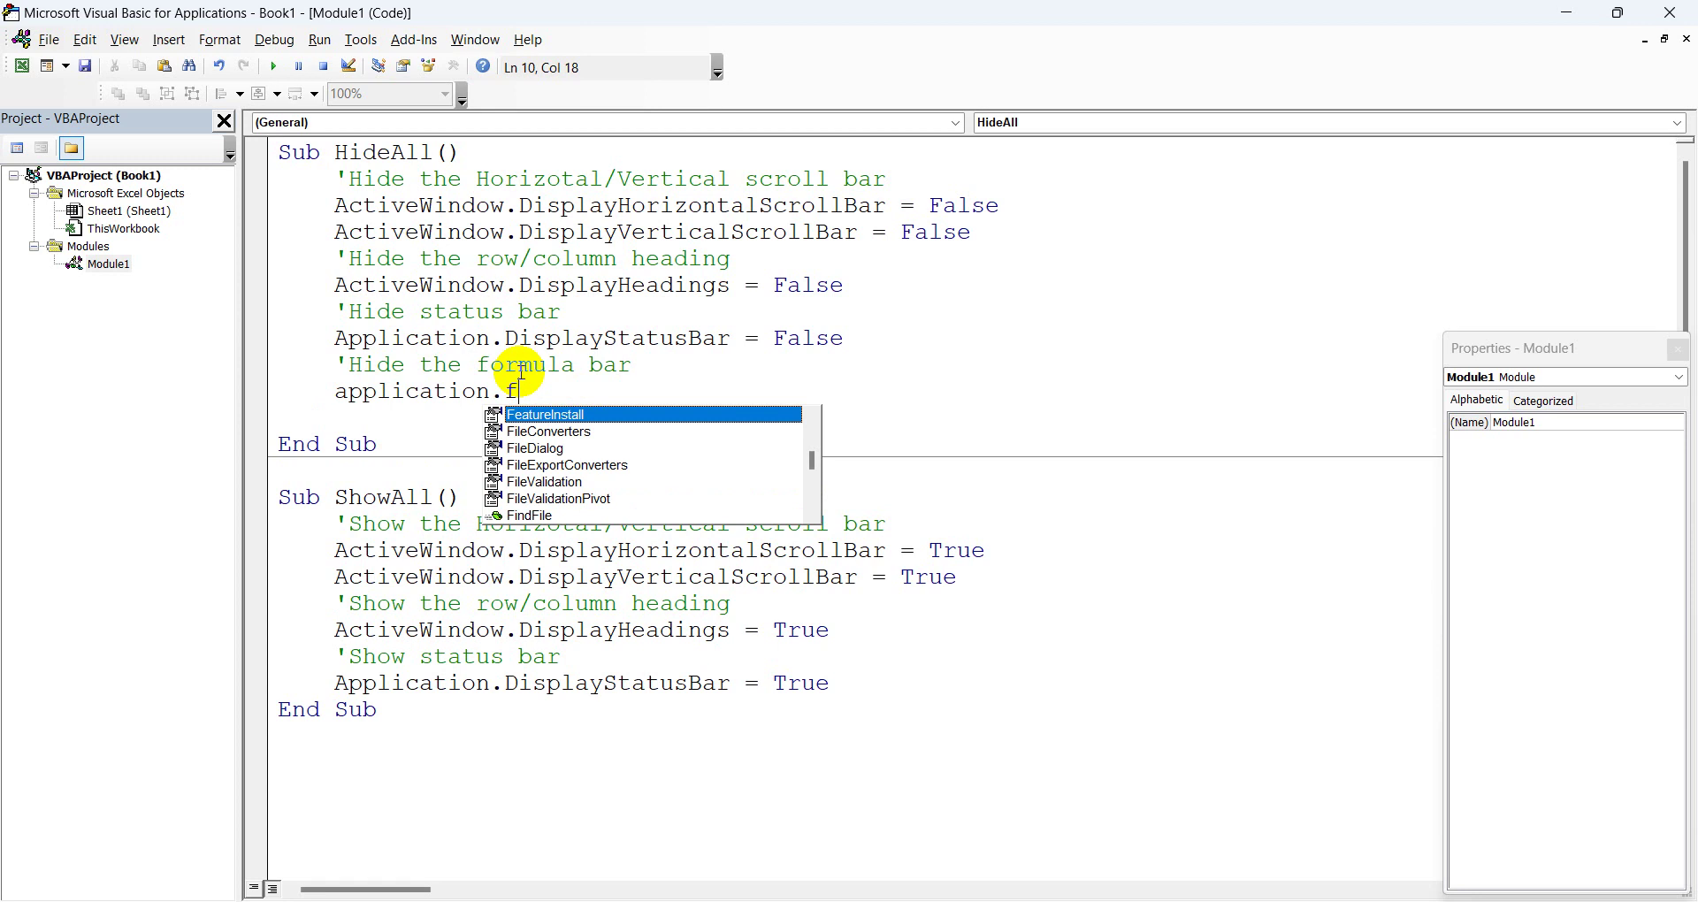
key("BackSpace")
type("displa")
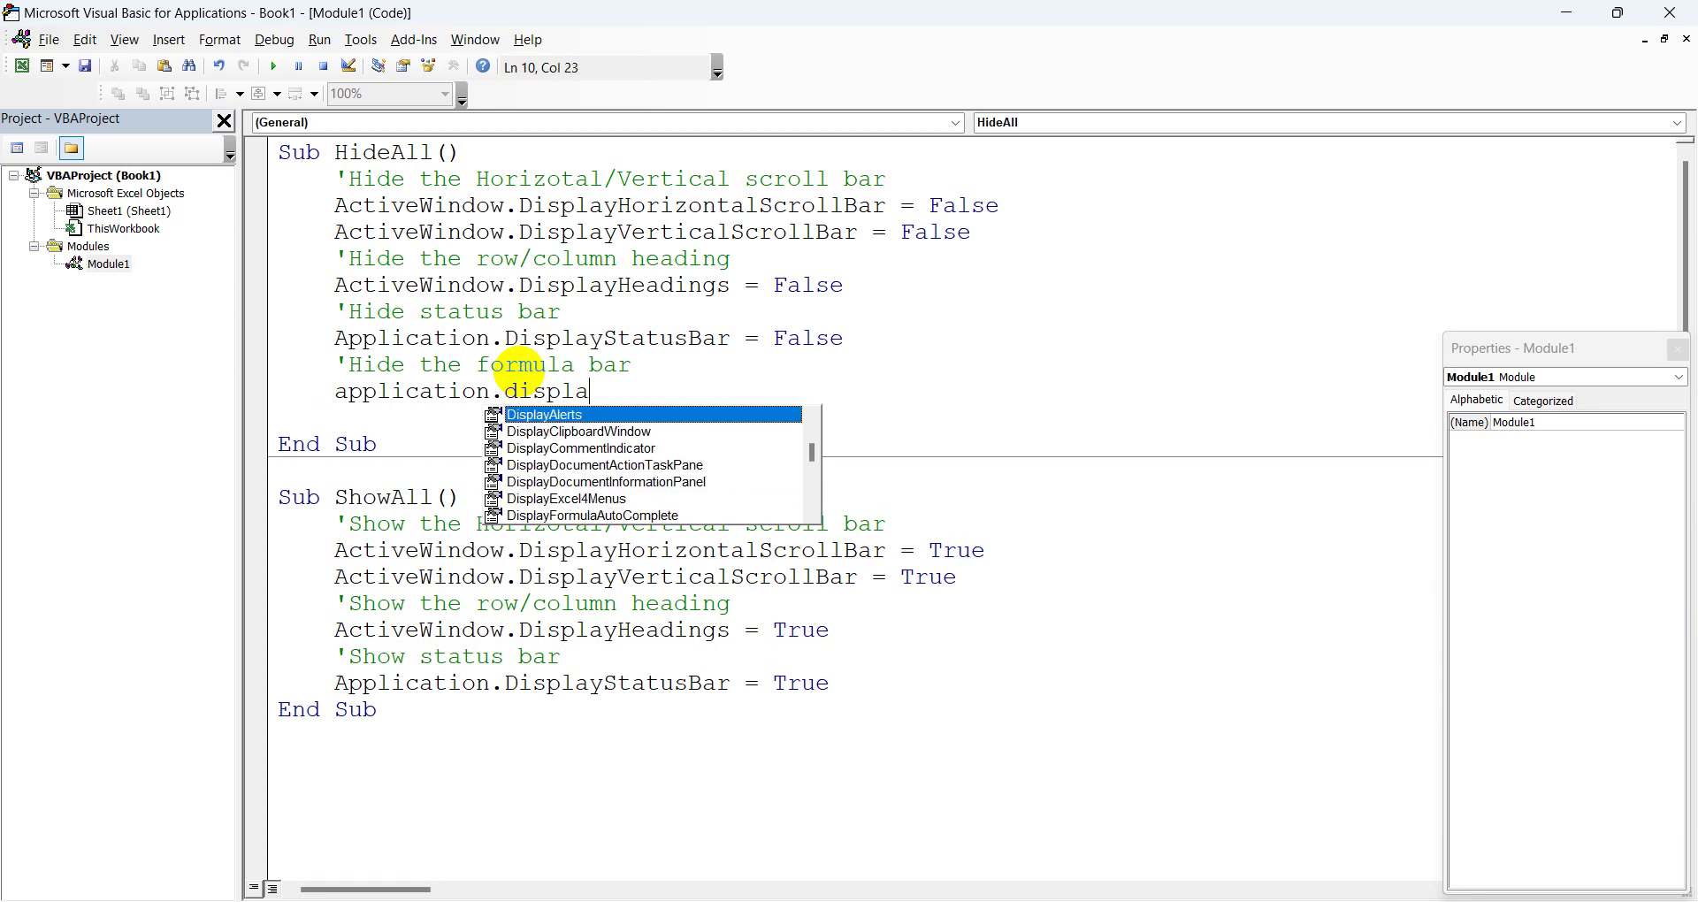
type("yfo")
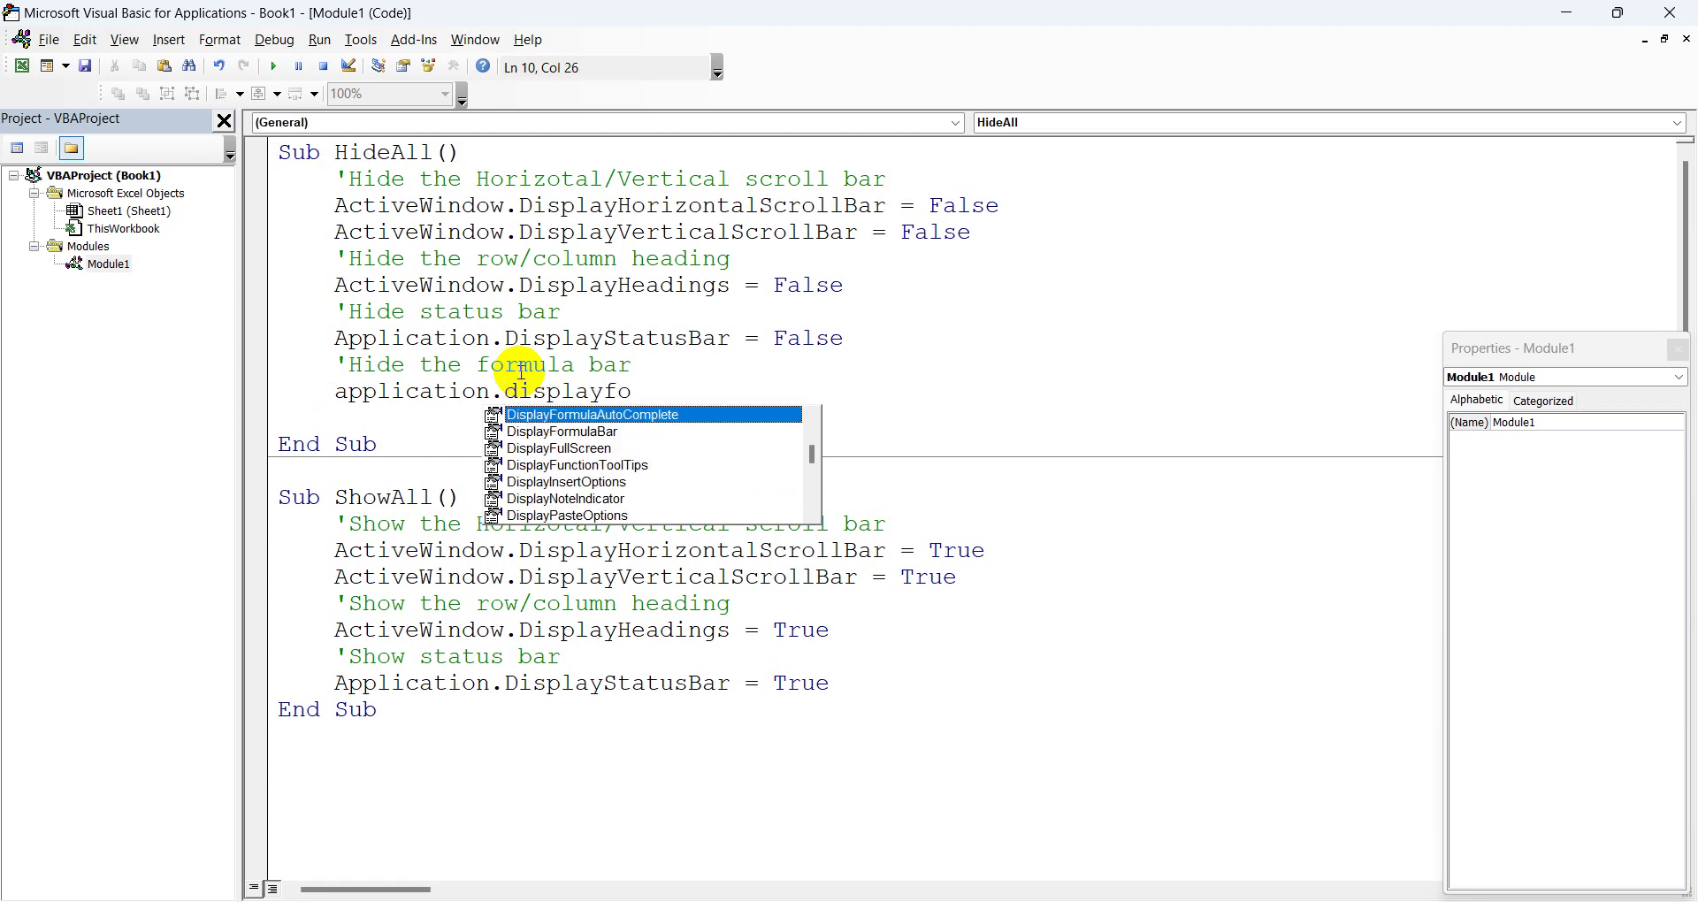
key("Down")
key("Tab")
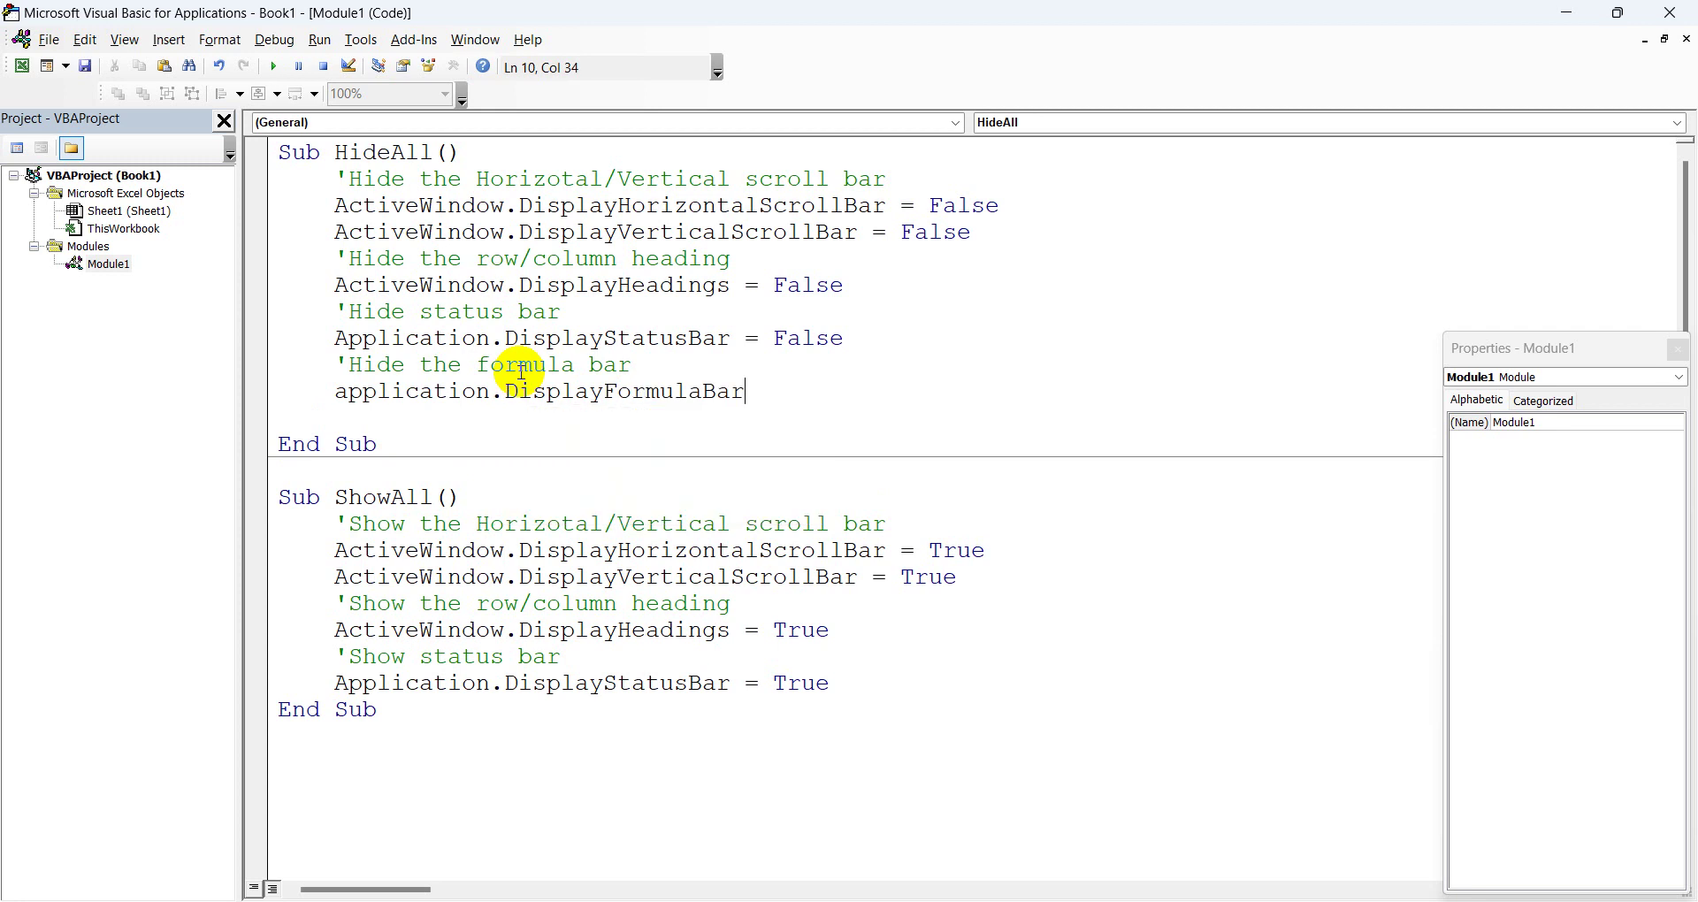
type("=f")
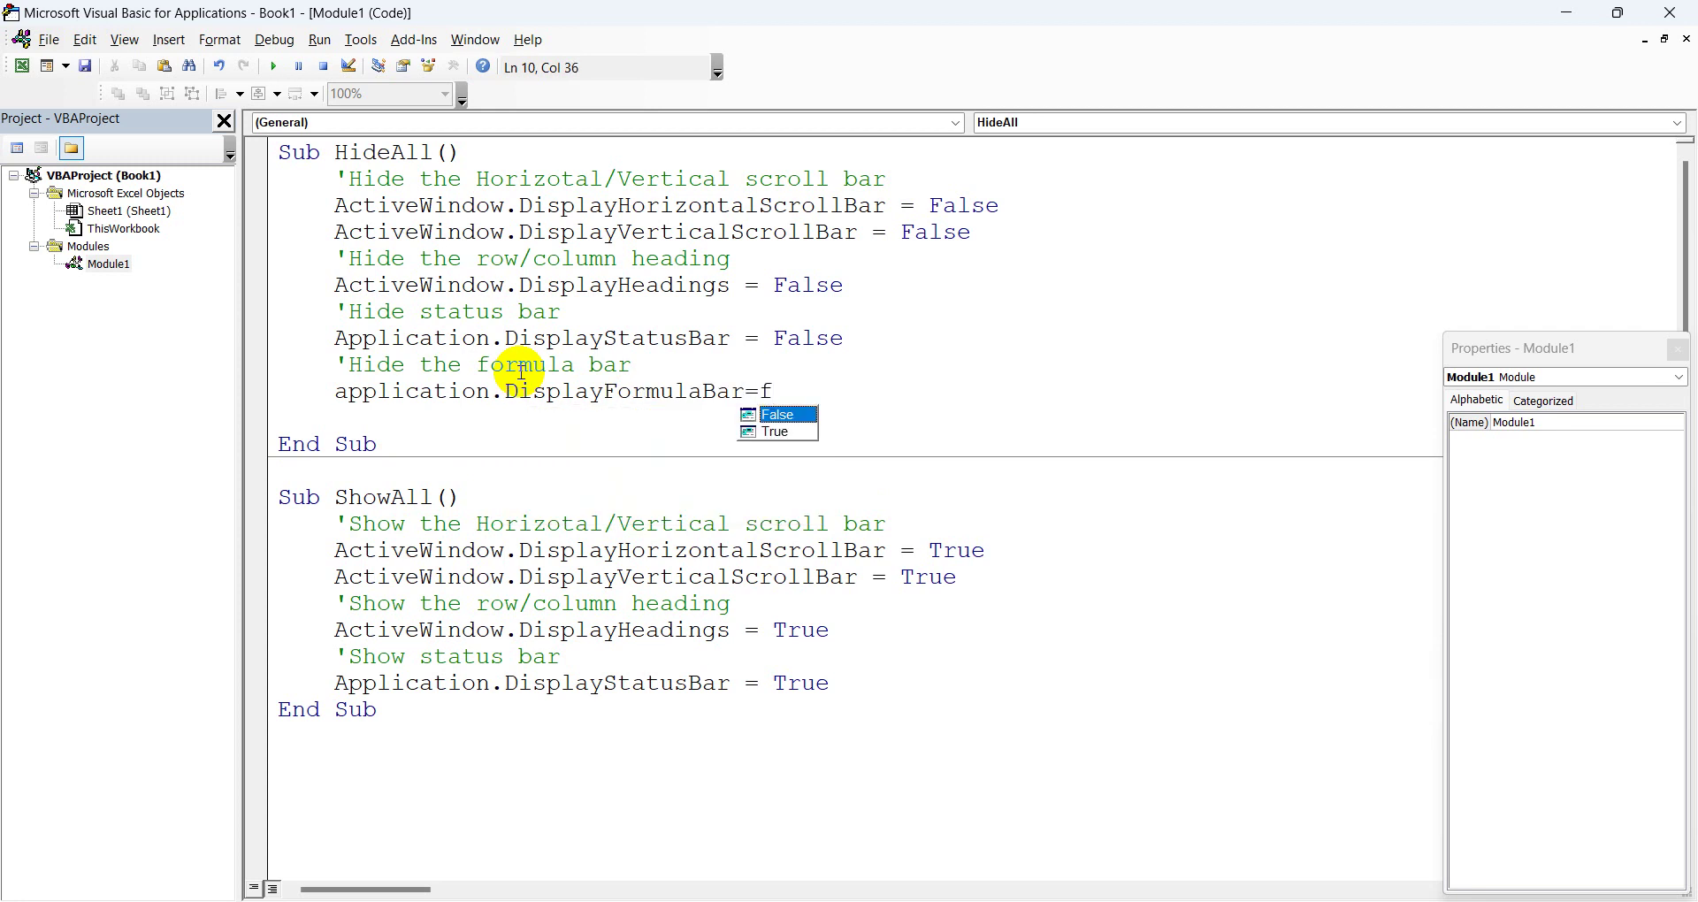
key("Return")
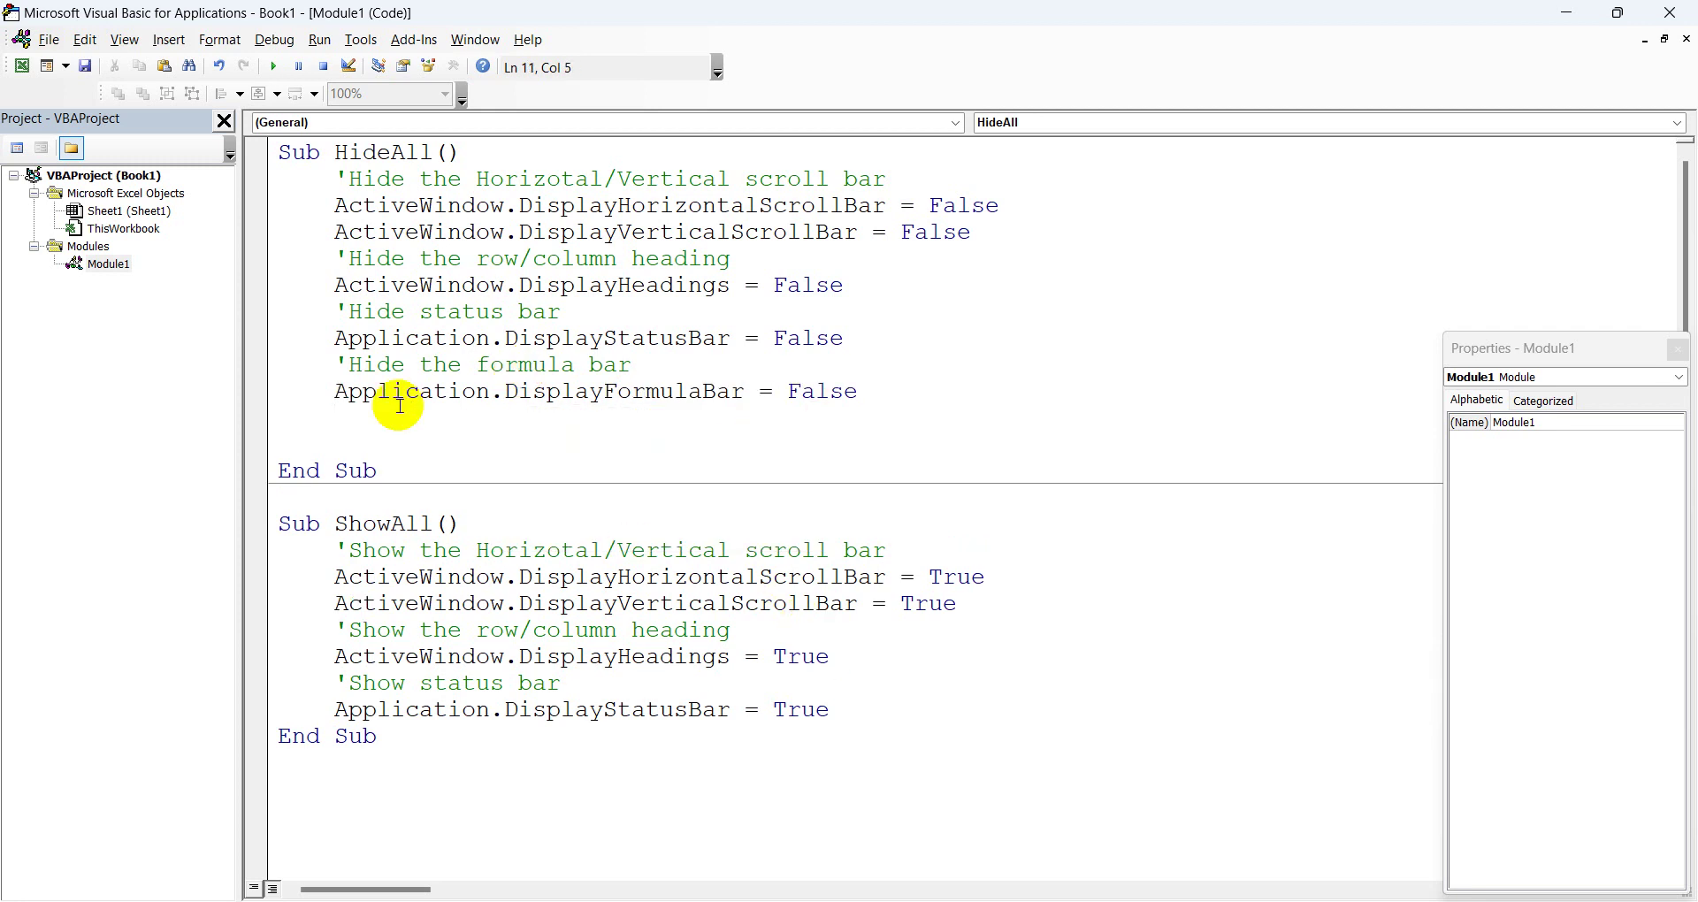
Step: Copy the formula bar lines into ShowAll, changing the comment to 'Show the formula bar' and the value to True
left_click_drag(353, 417, 339, 374)
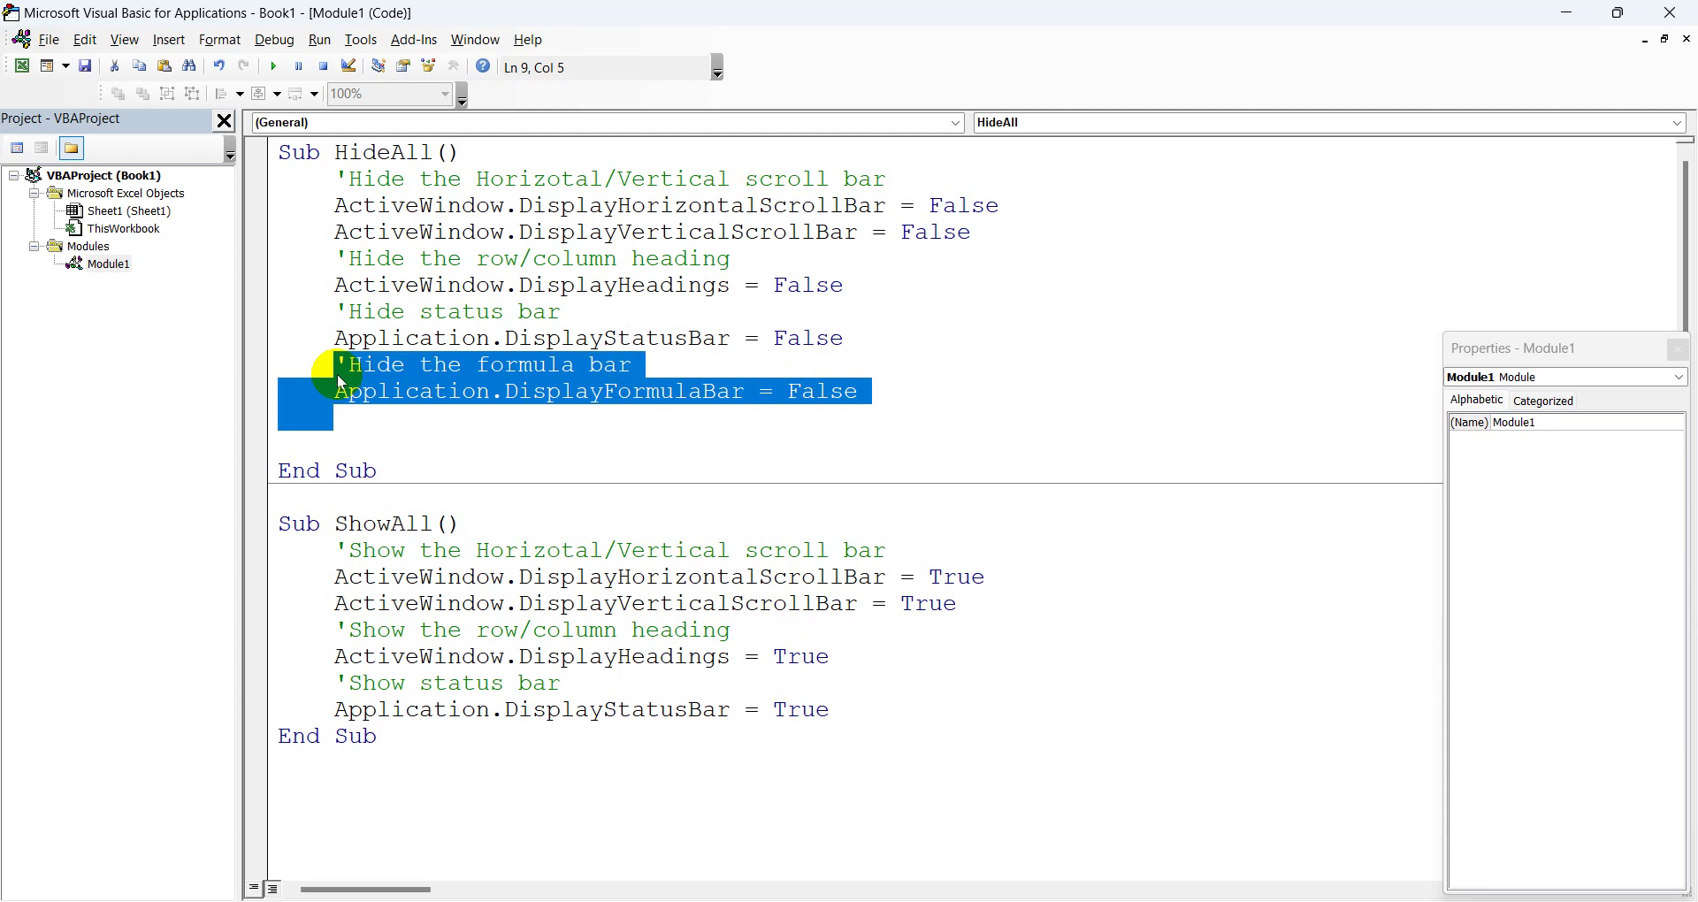
left_click(856, 710)
key("Return")
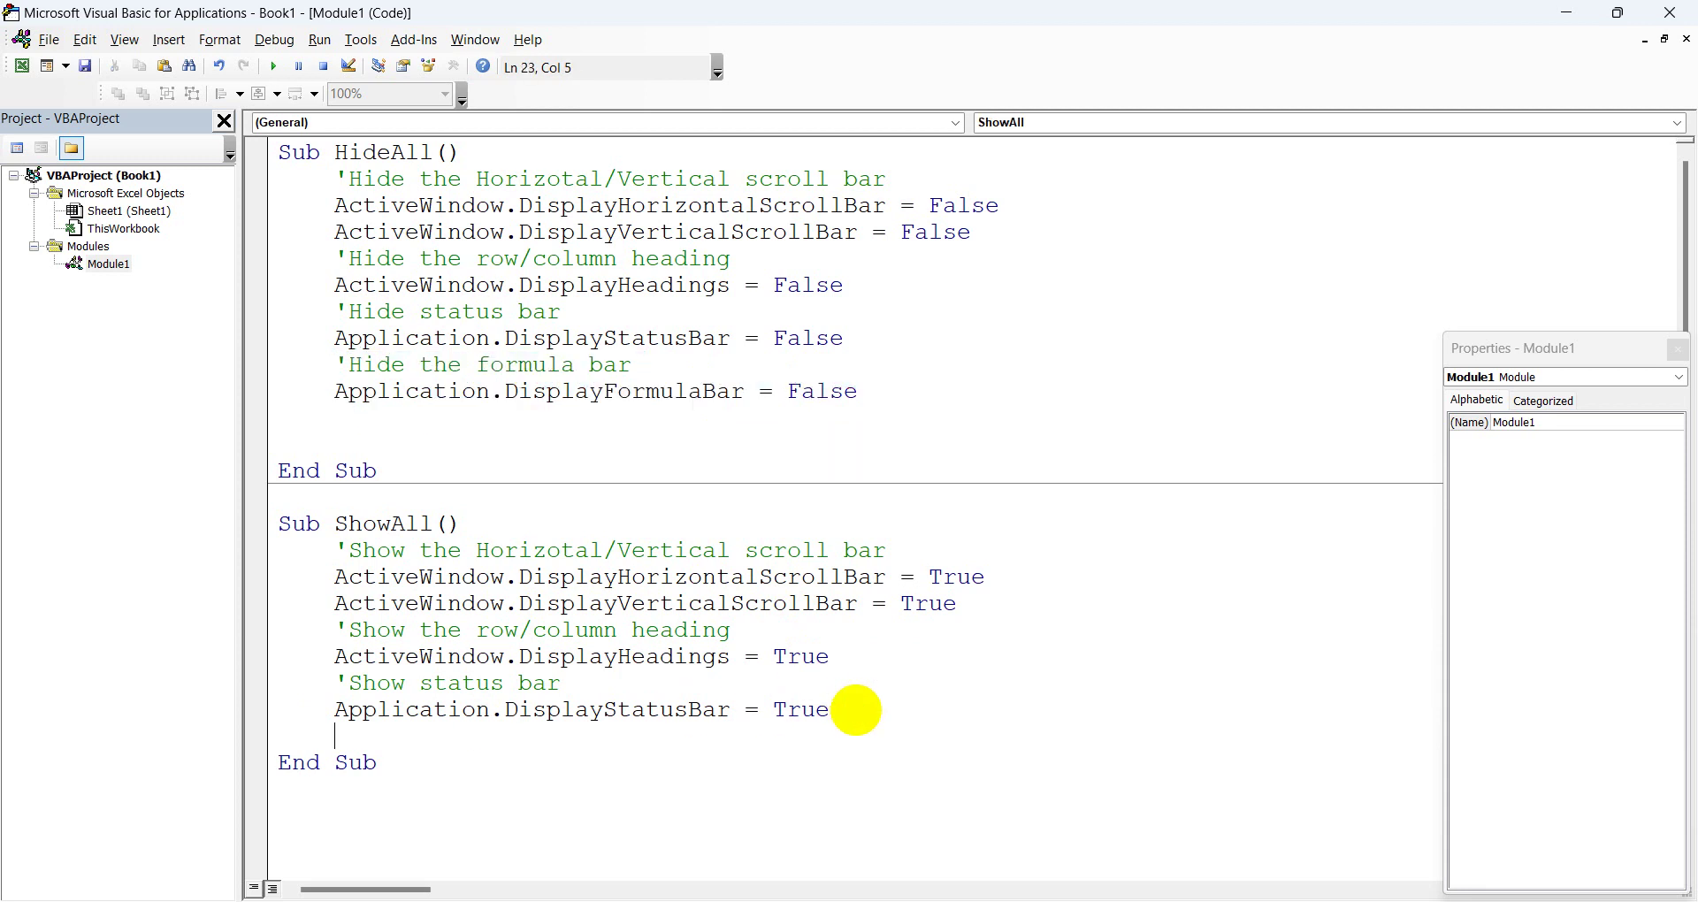
type("'Hide the formula bar     Application.DisplayFormulaBar = False")
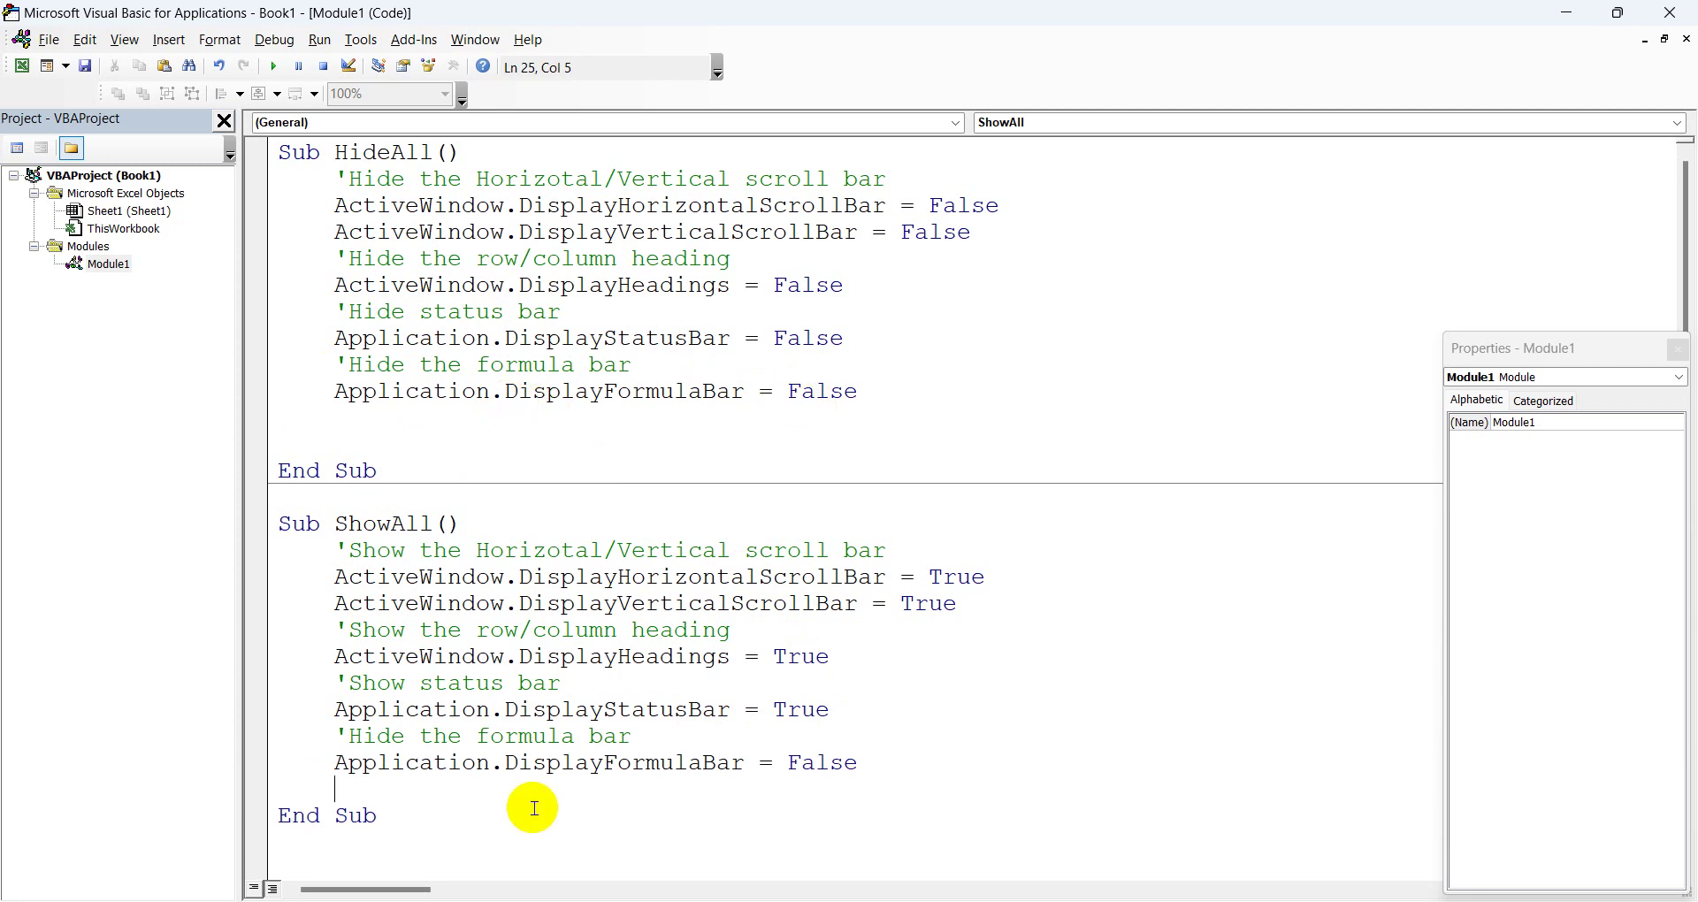
left_click_drag(404, 737, 337, 737)
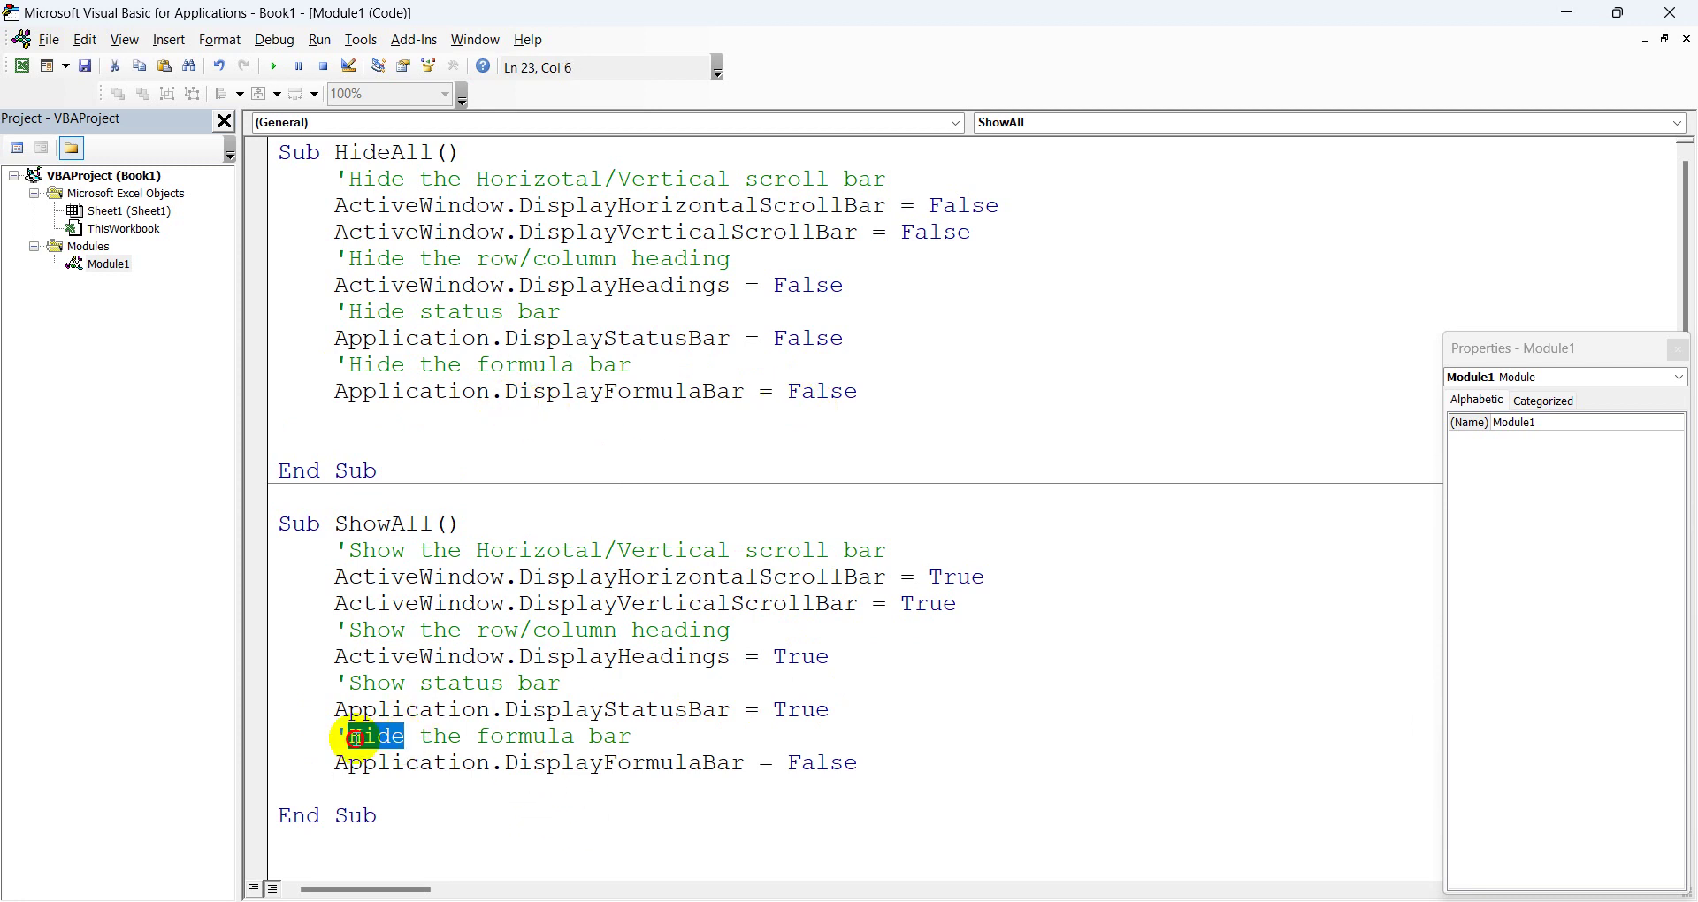
type("'Show")
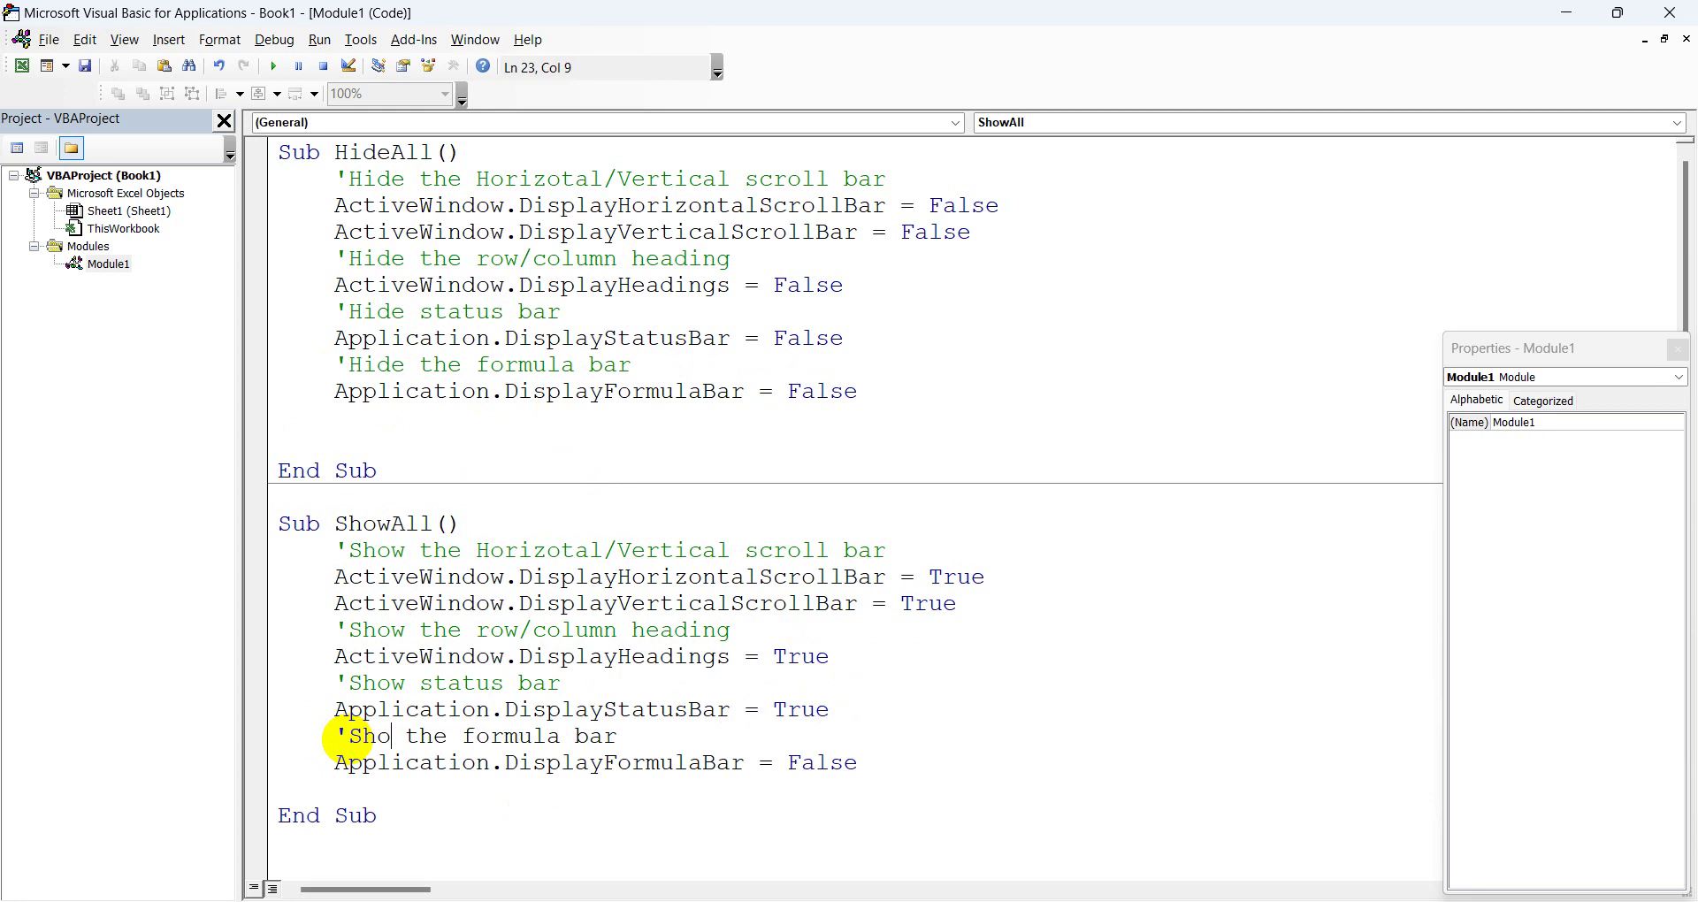
left_click_drag(858, 762, 788, 762)
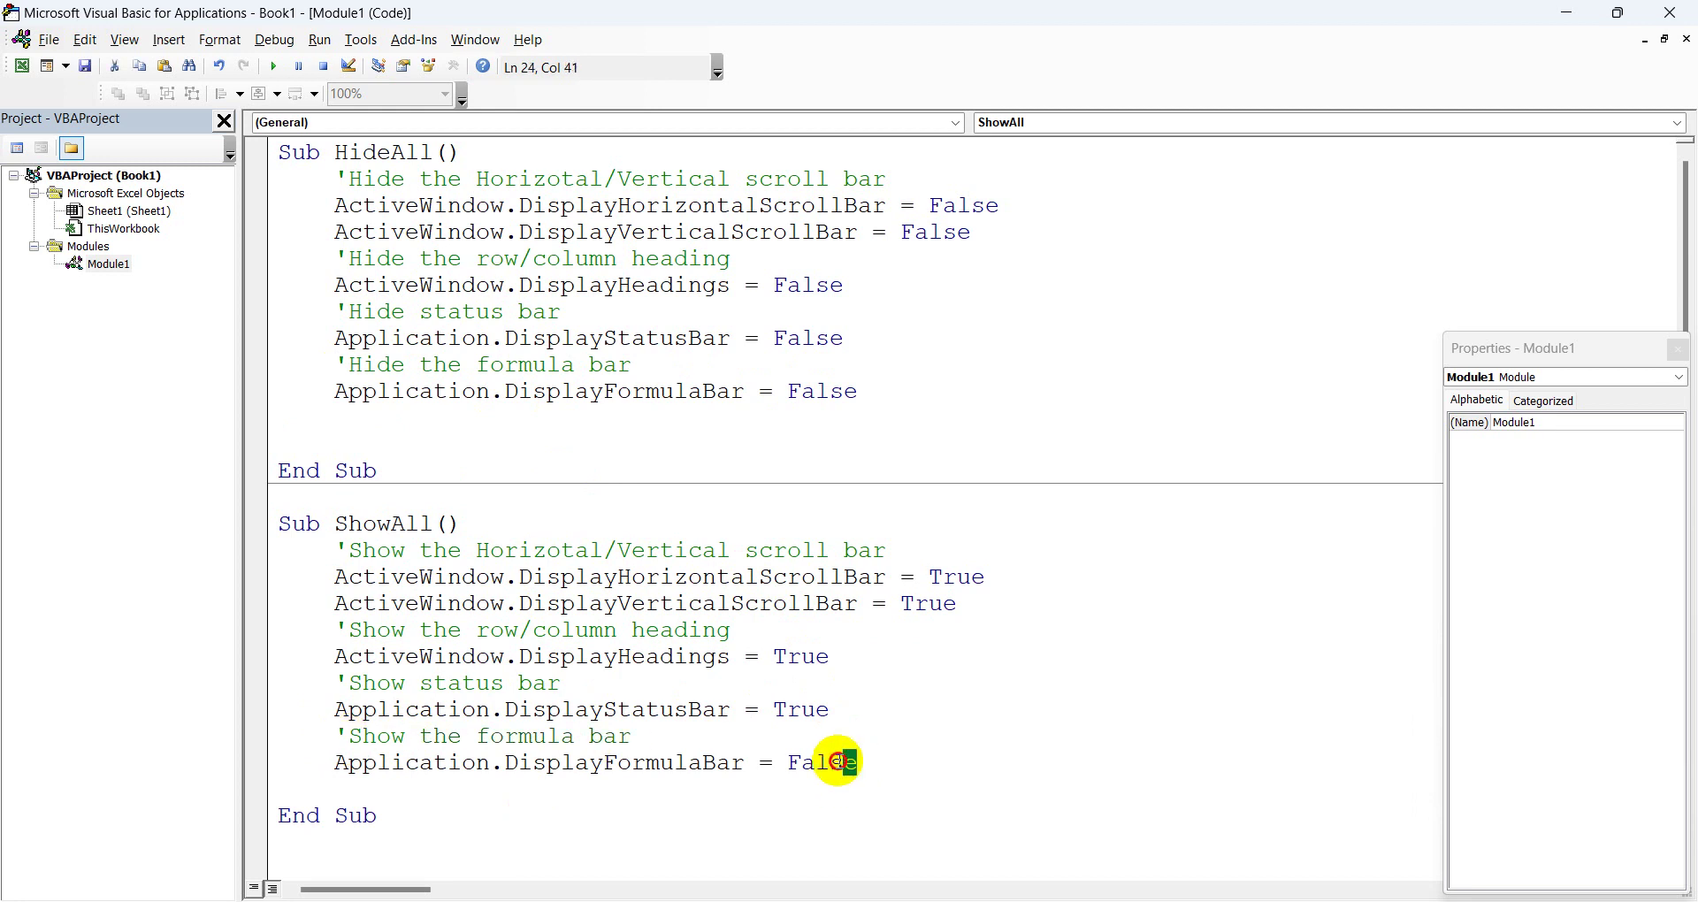
type("T")
key("BackSpace")
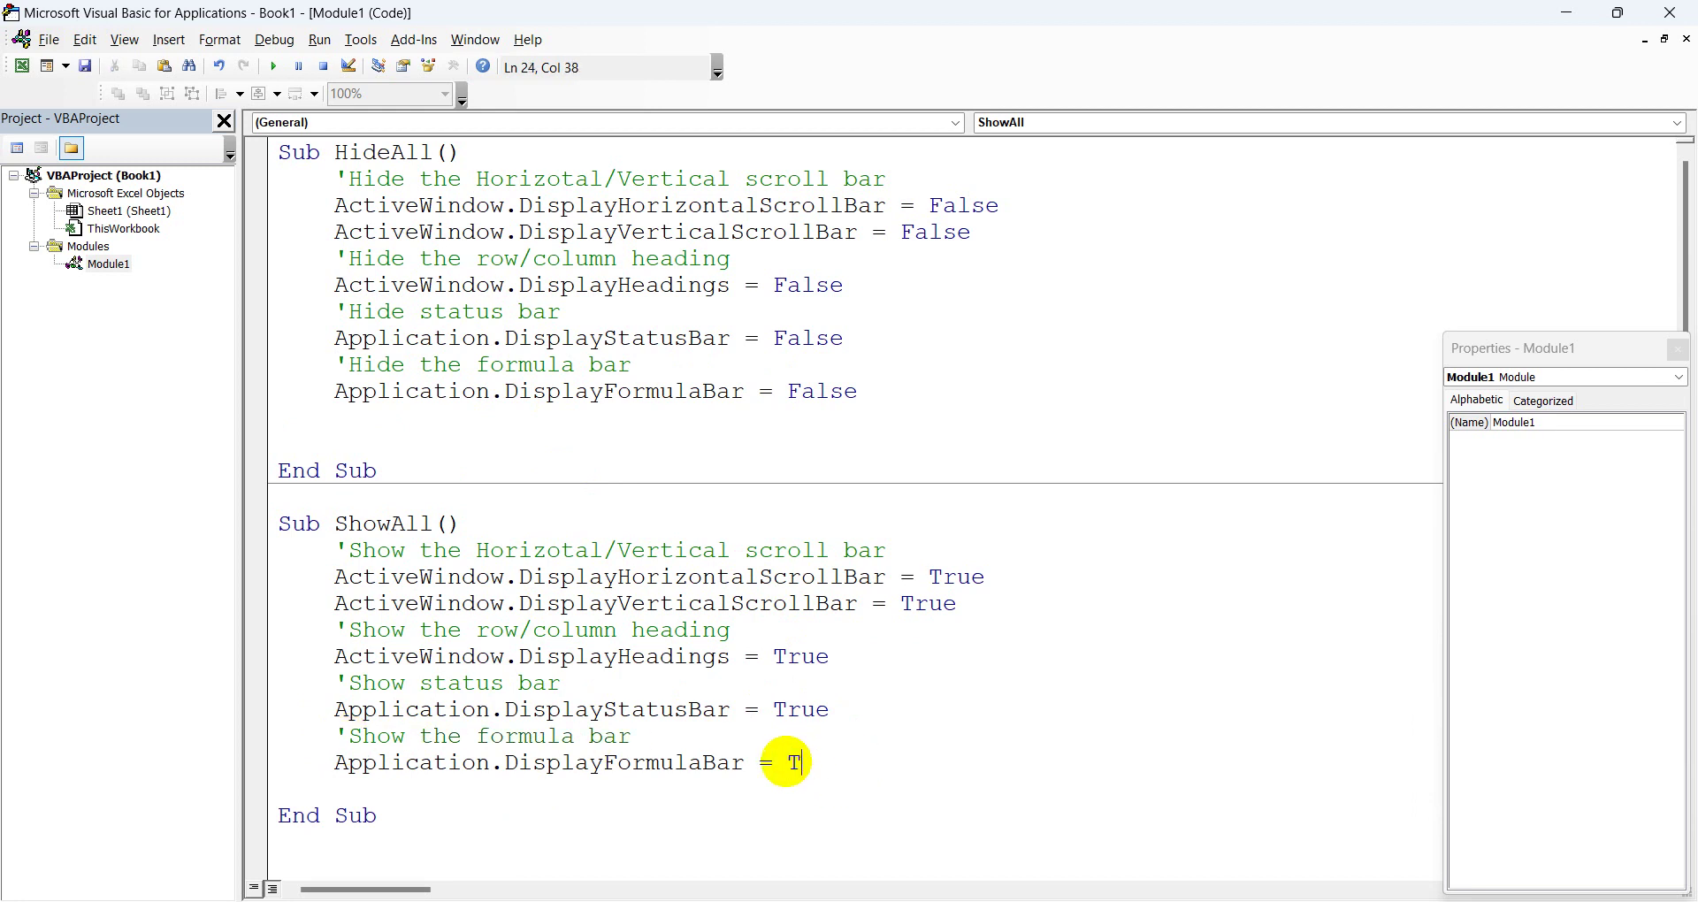
type("rue")
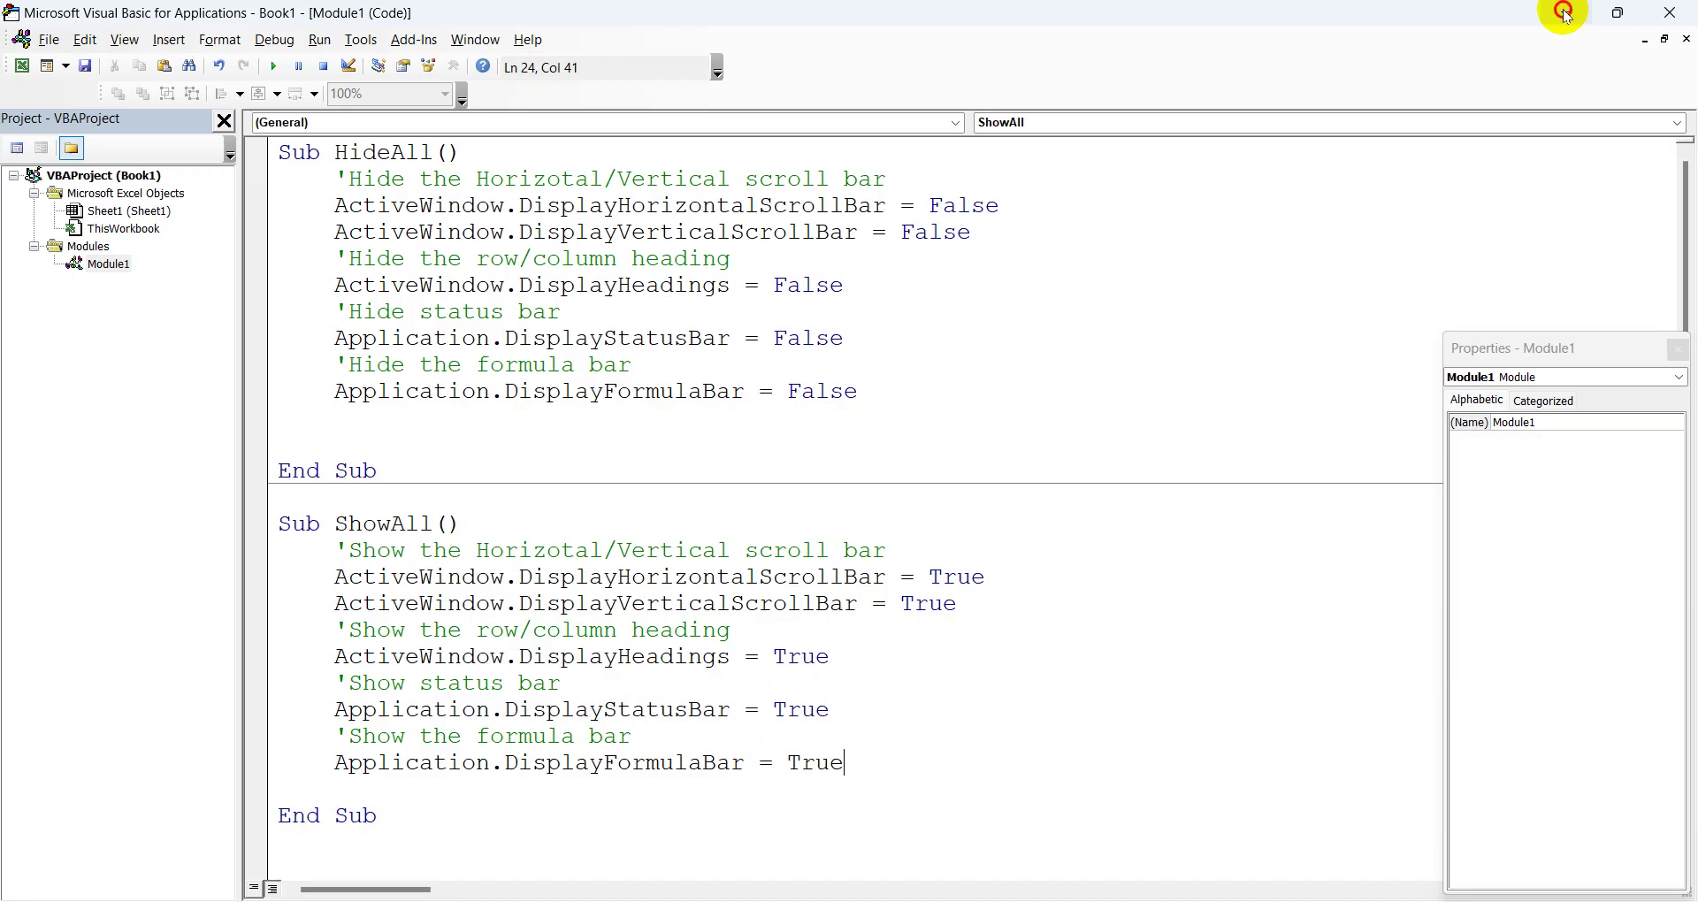
left_click(1556, 12)
Step: Select cells V8 and M6, run Hide and Show to confirm the formula bar toggles, then return to the code
left_click(991, 561)
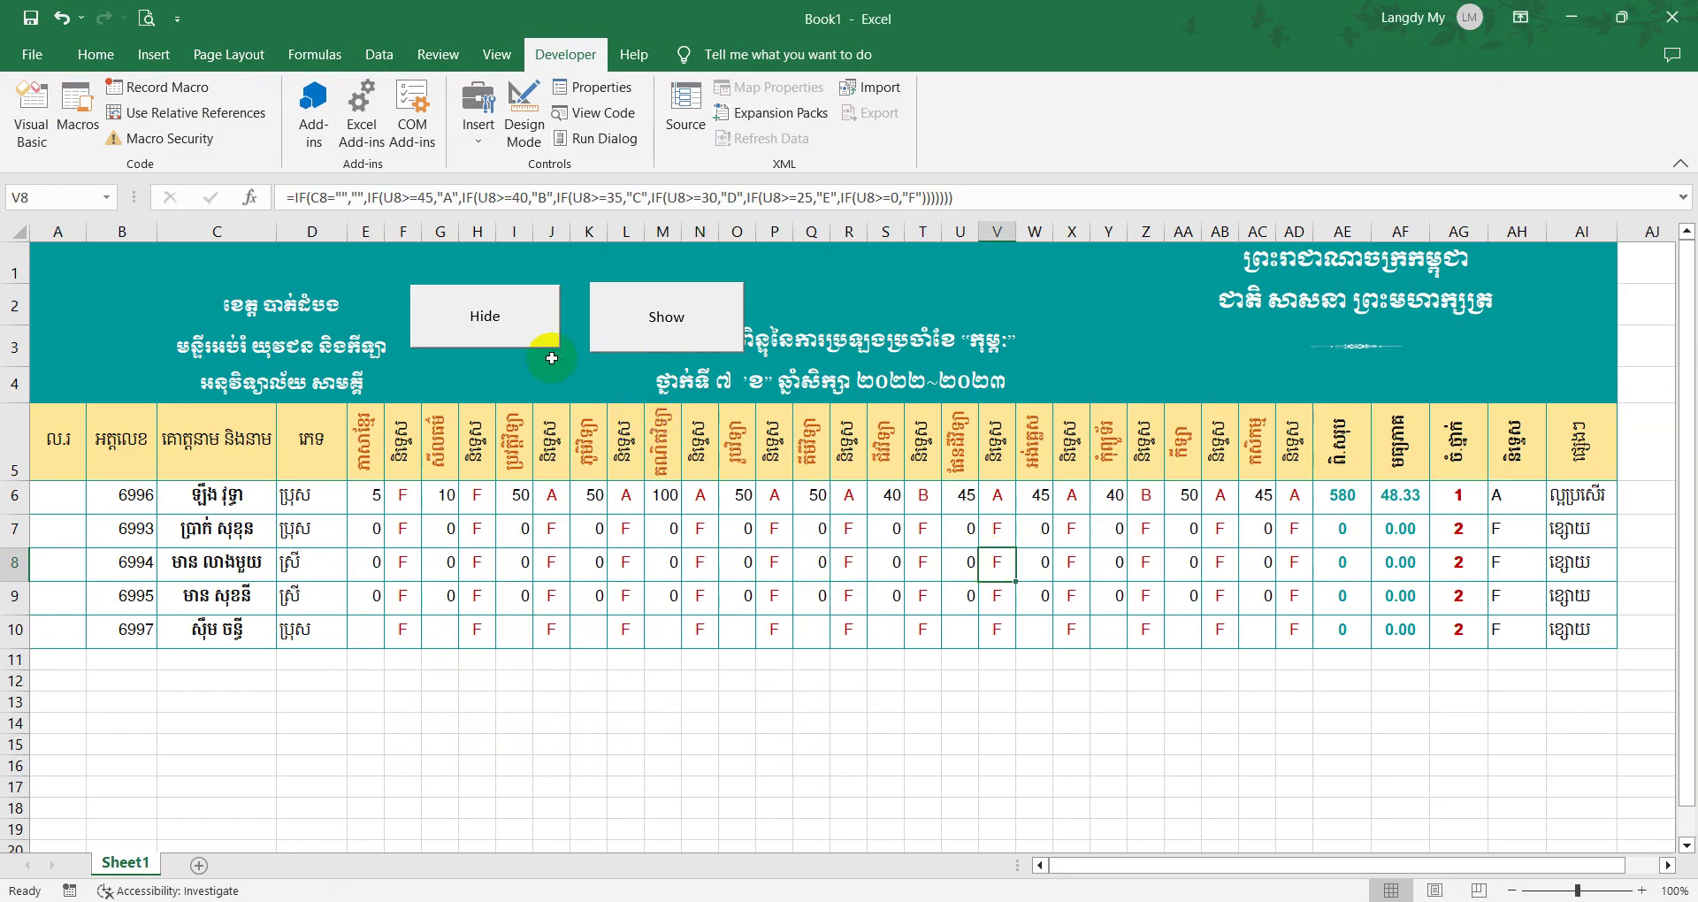
left_click(659, 494)
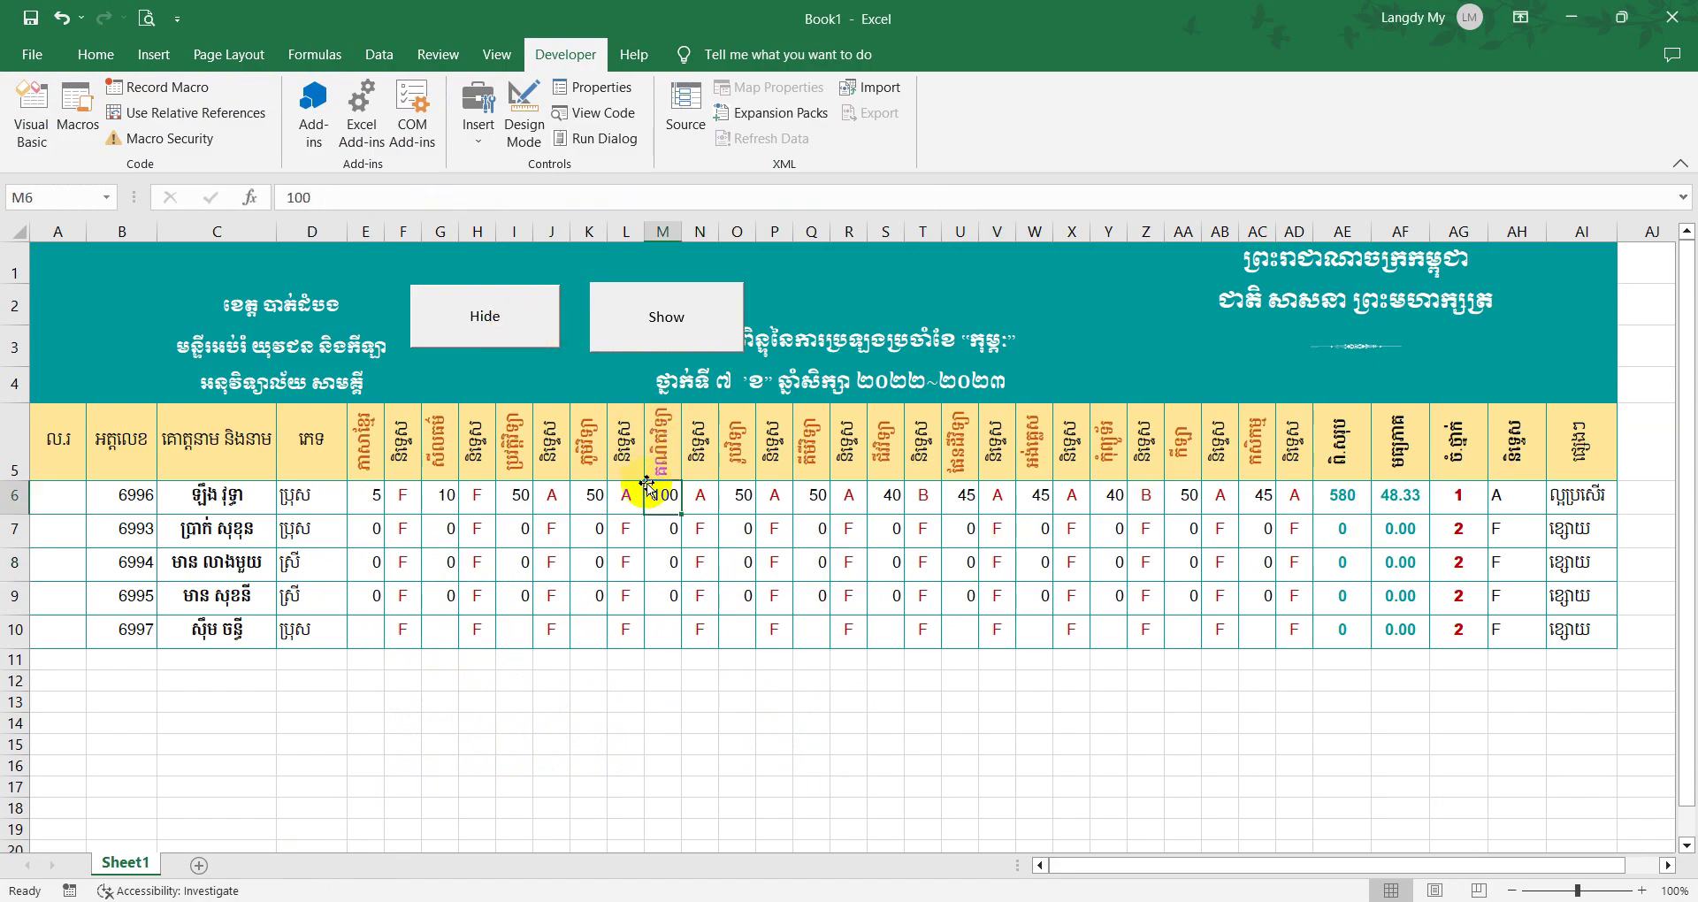
left_click(511, 332)
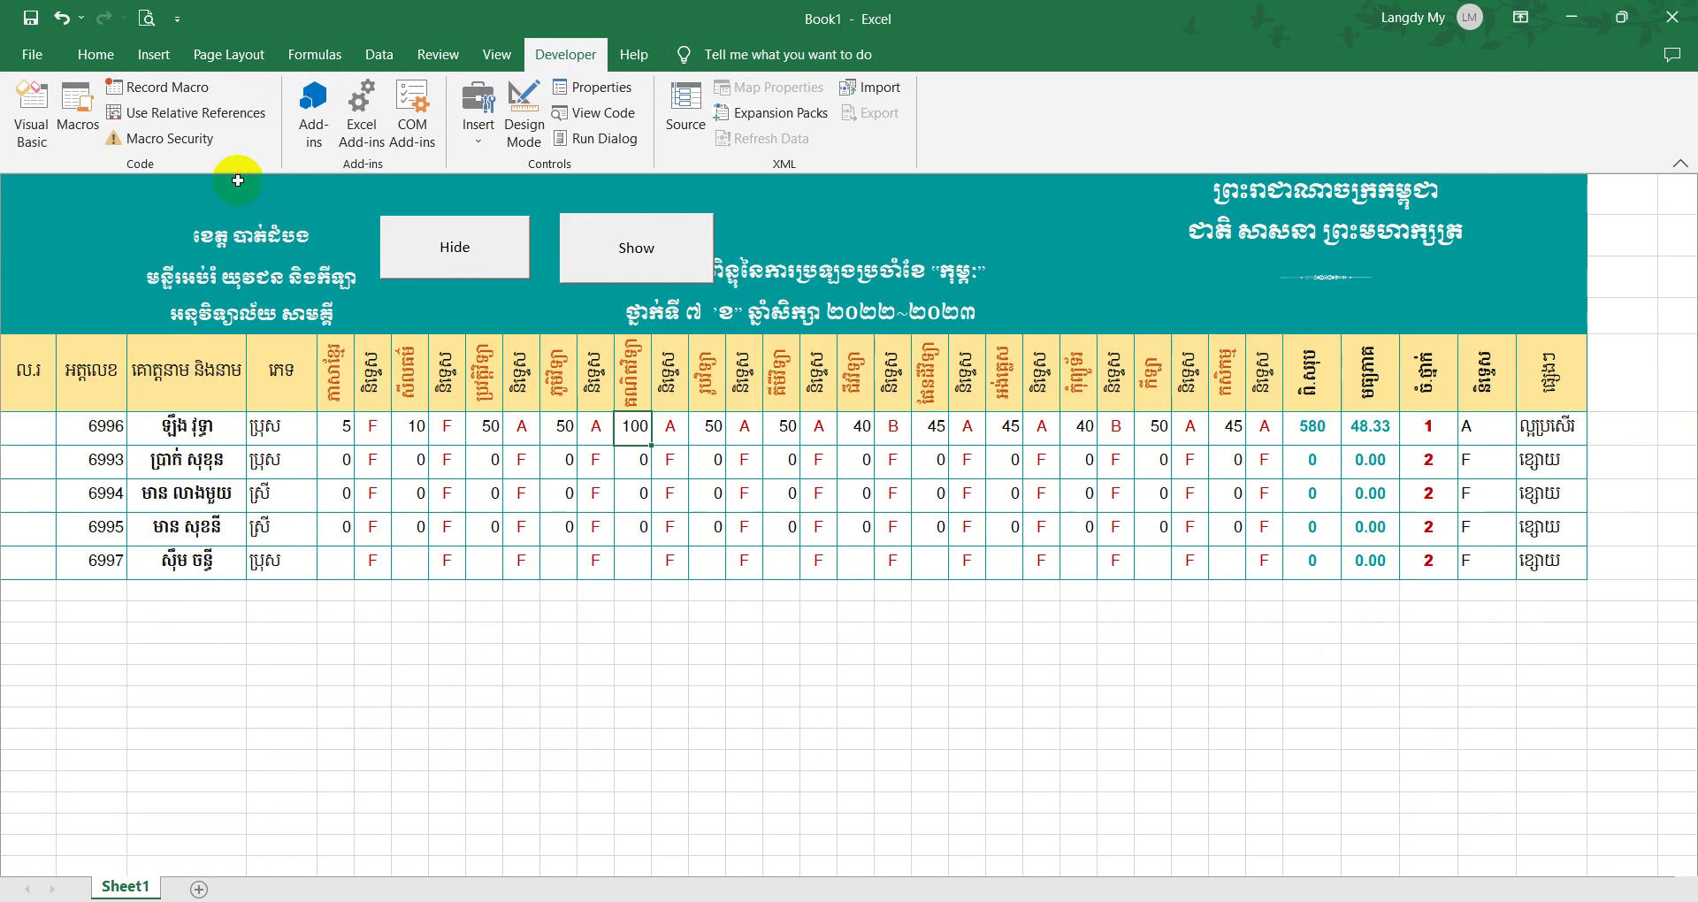
left_click(610, 248)
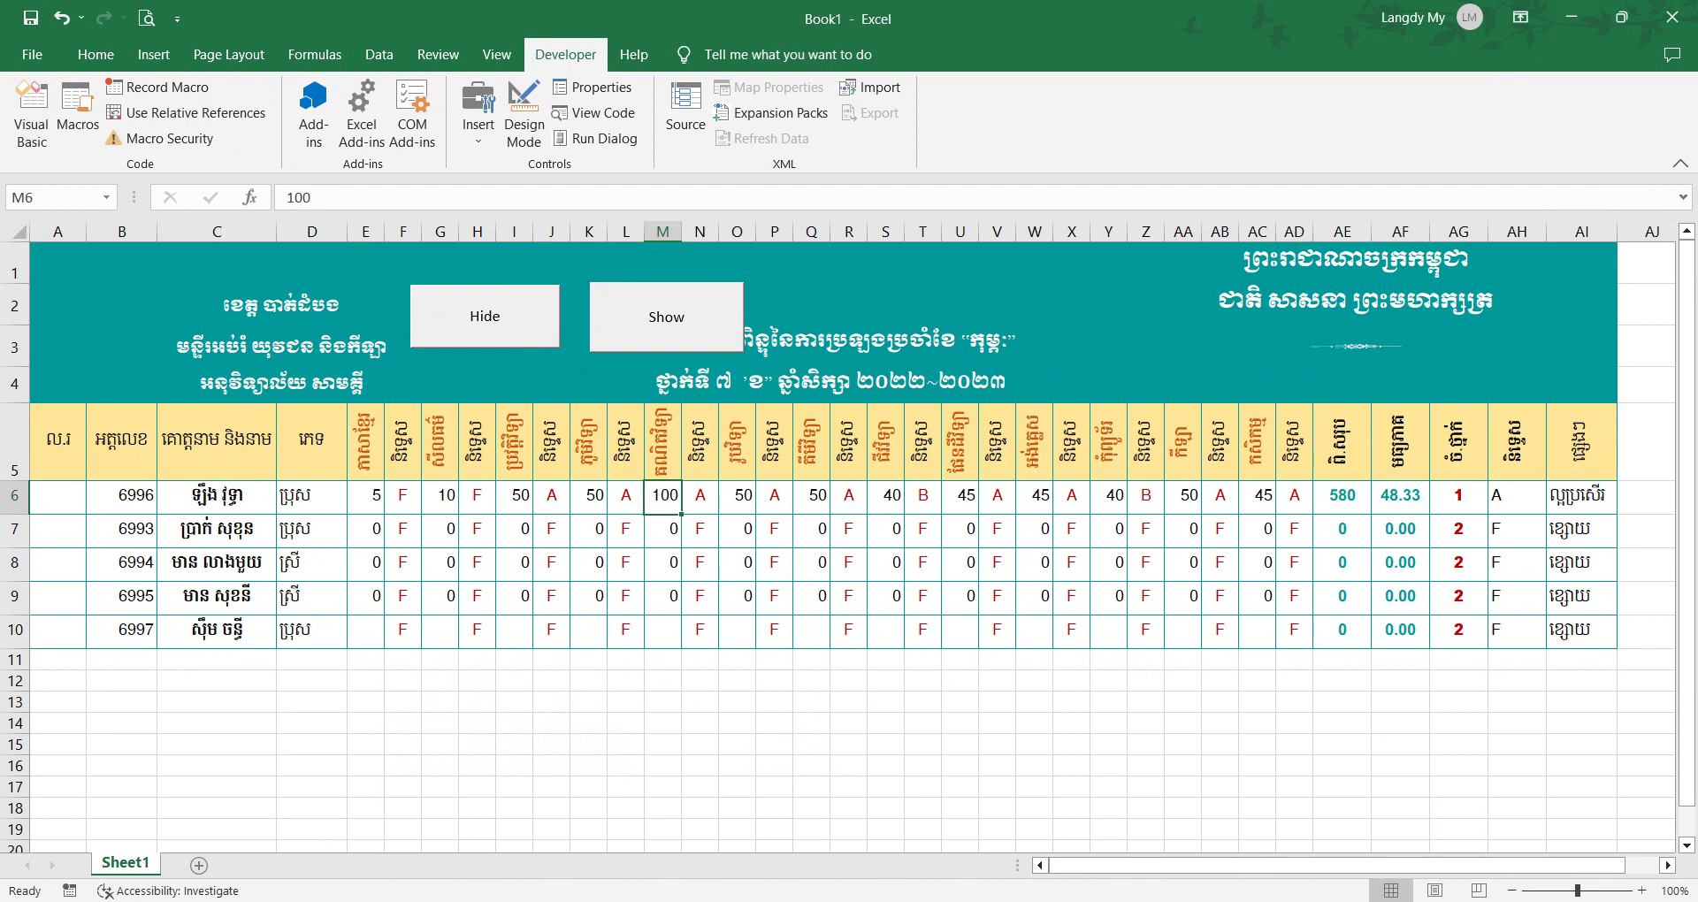
left_click(823, 834)
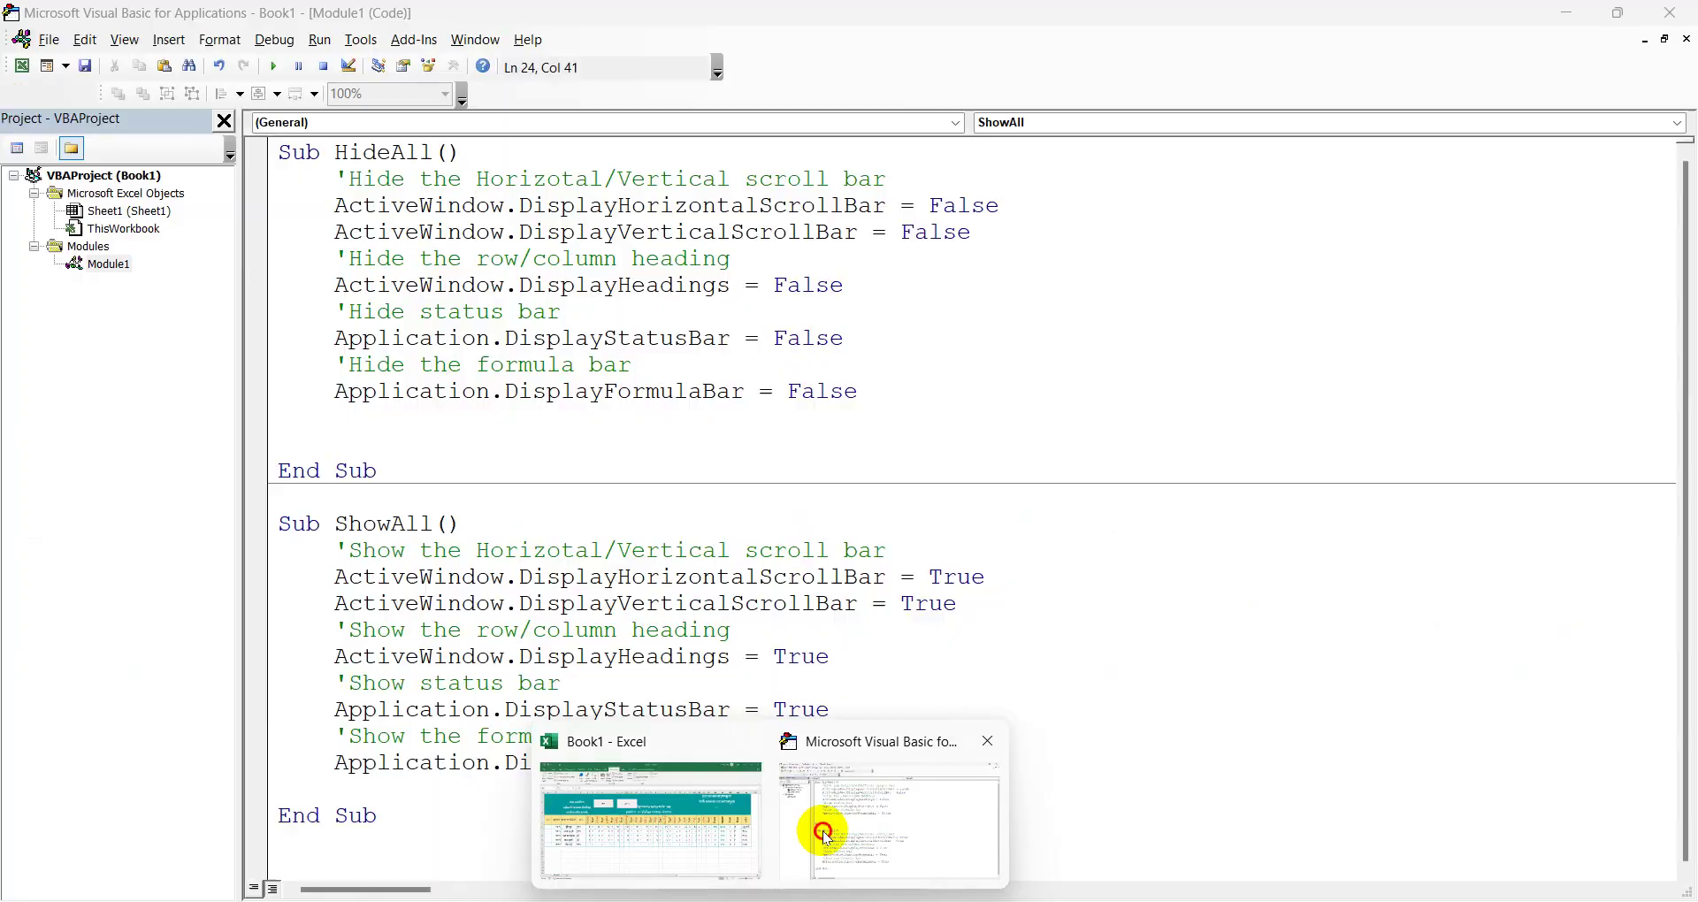
Step: Below the DisplayFormulaBar line in HideAll, add the comment 'Hide the ribon menu and quick access toolbar'
left_click(347, 432)
left_click(349, 415)
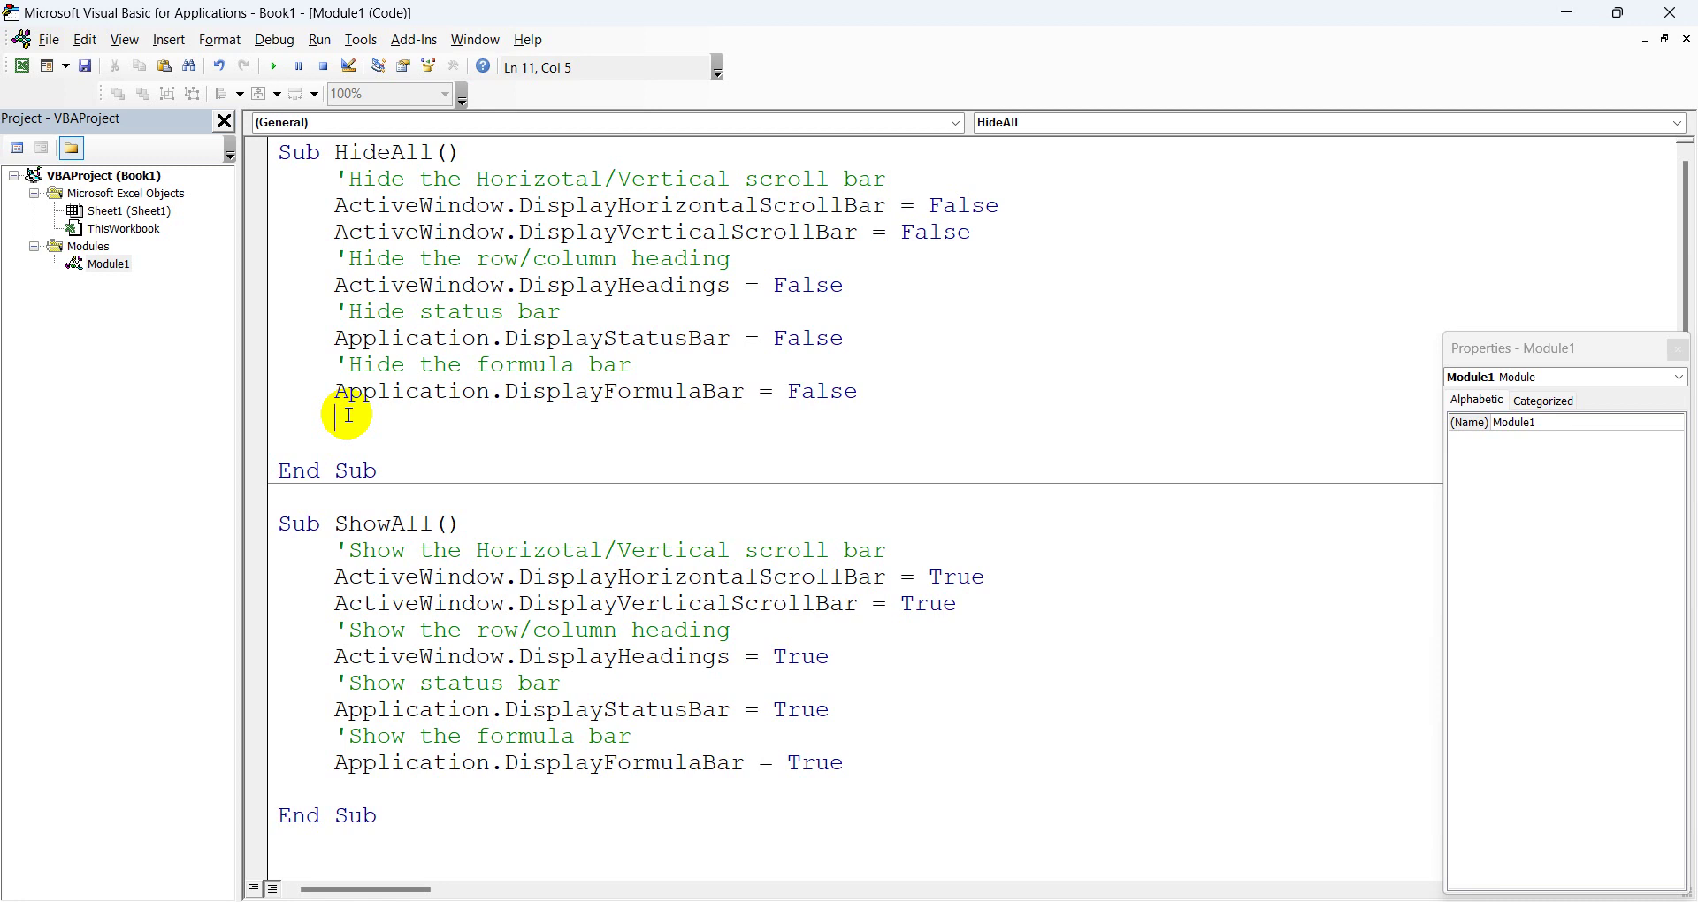
type("'Hid")
type("e ")
type("the ribon menu ")
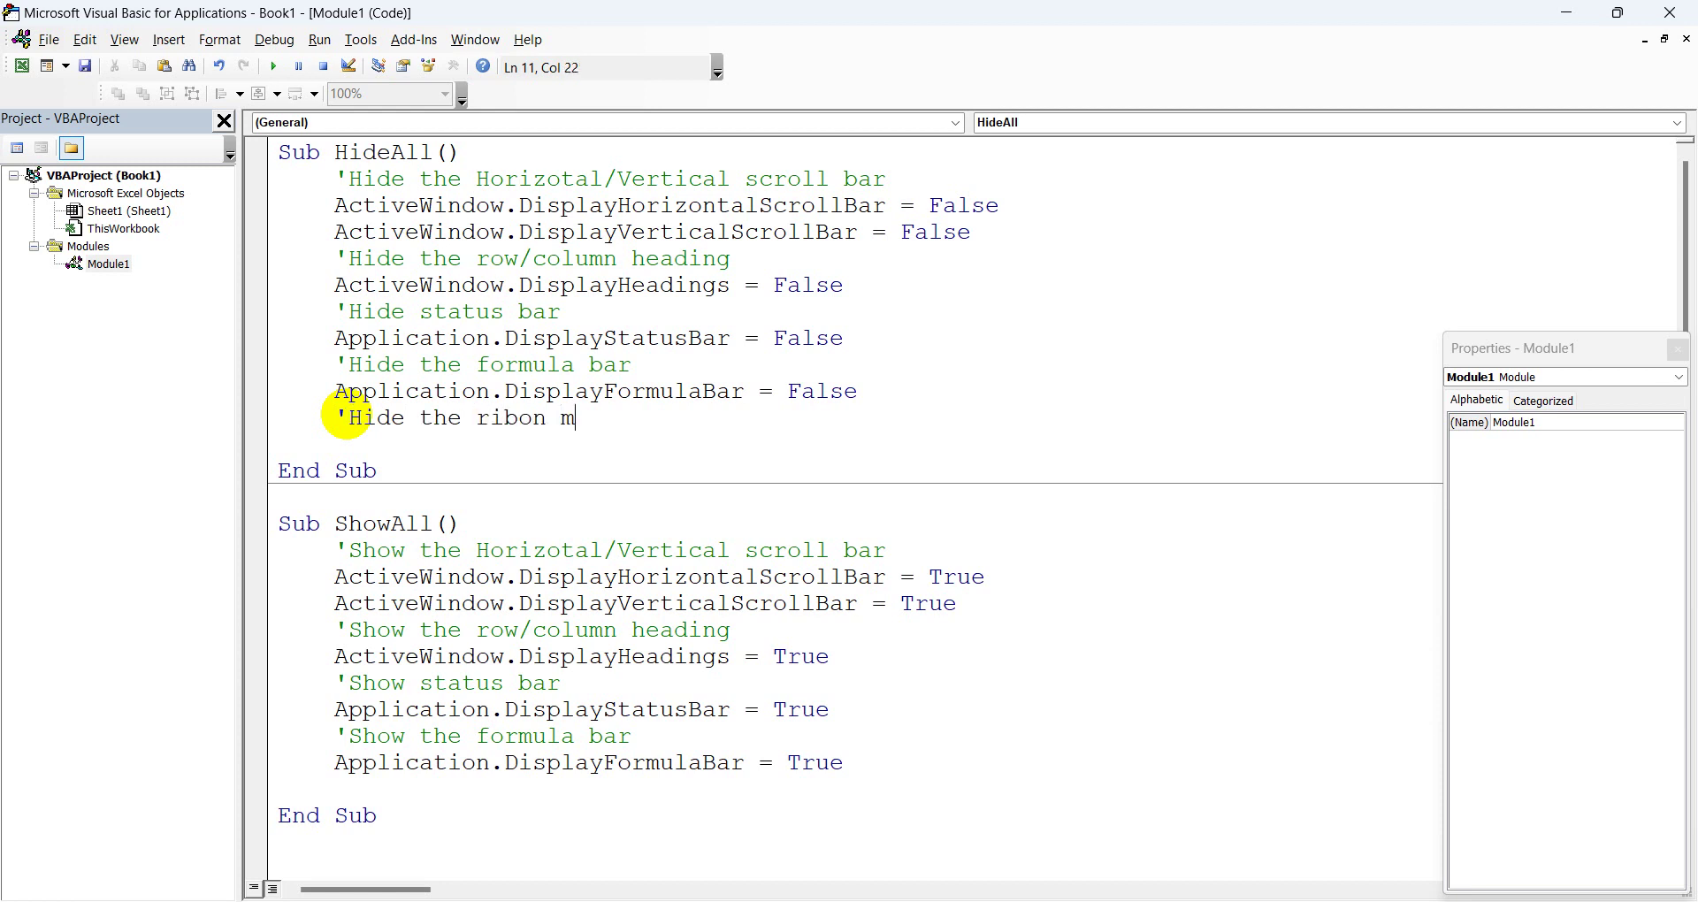
type("and quick ")
type("acc")
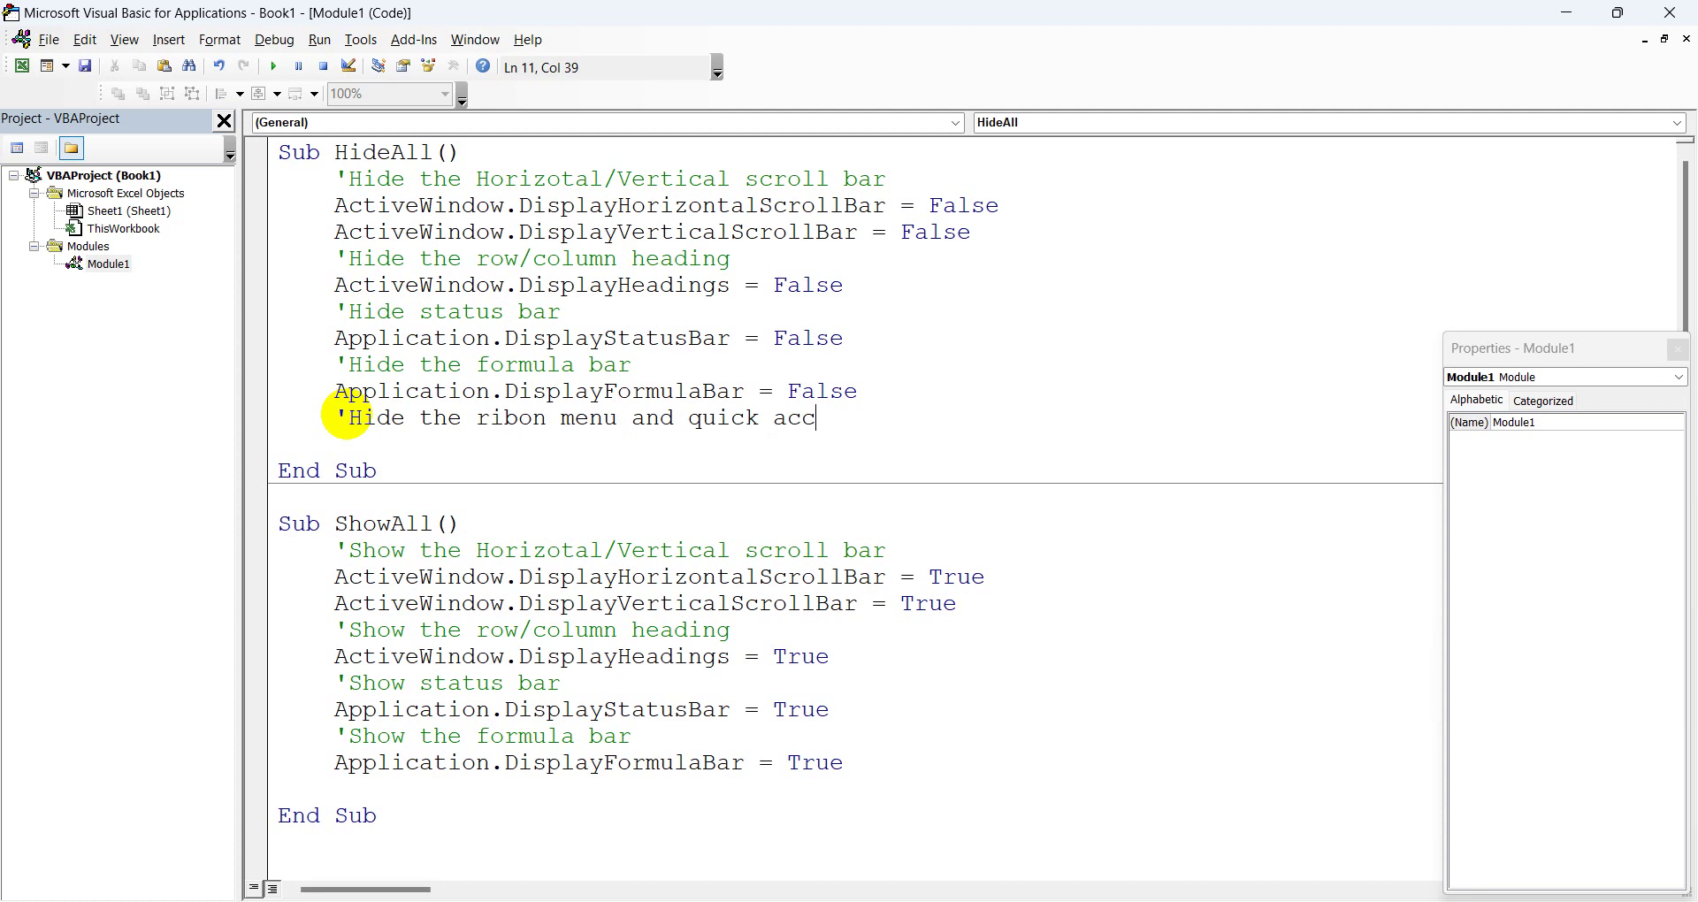
type("ess toolb")
type("ar")
key("Return")
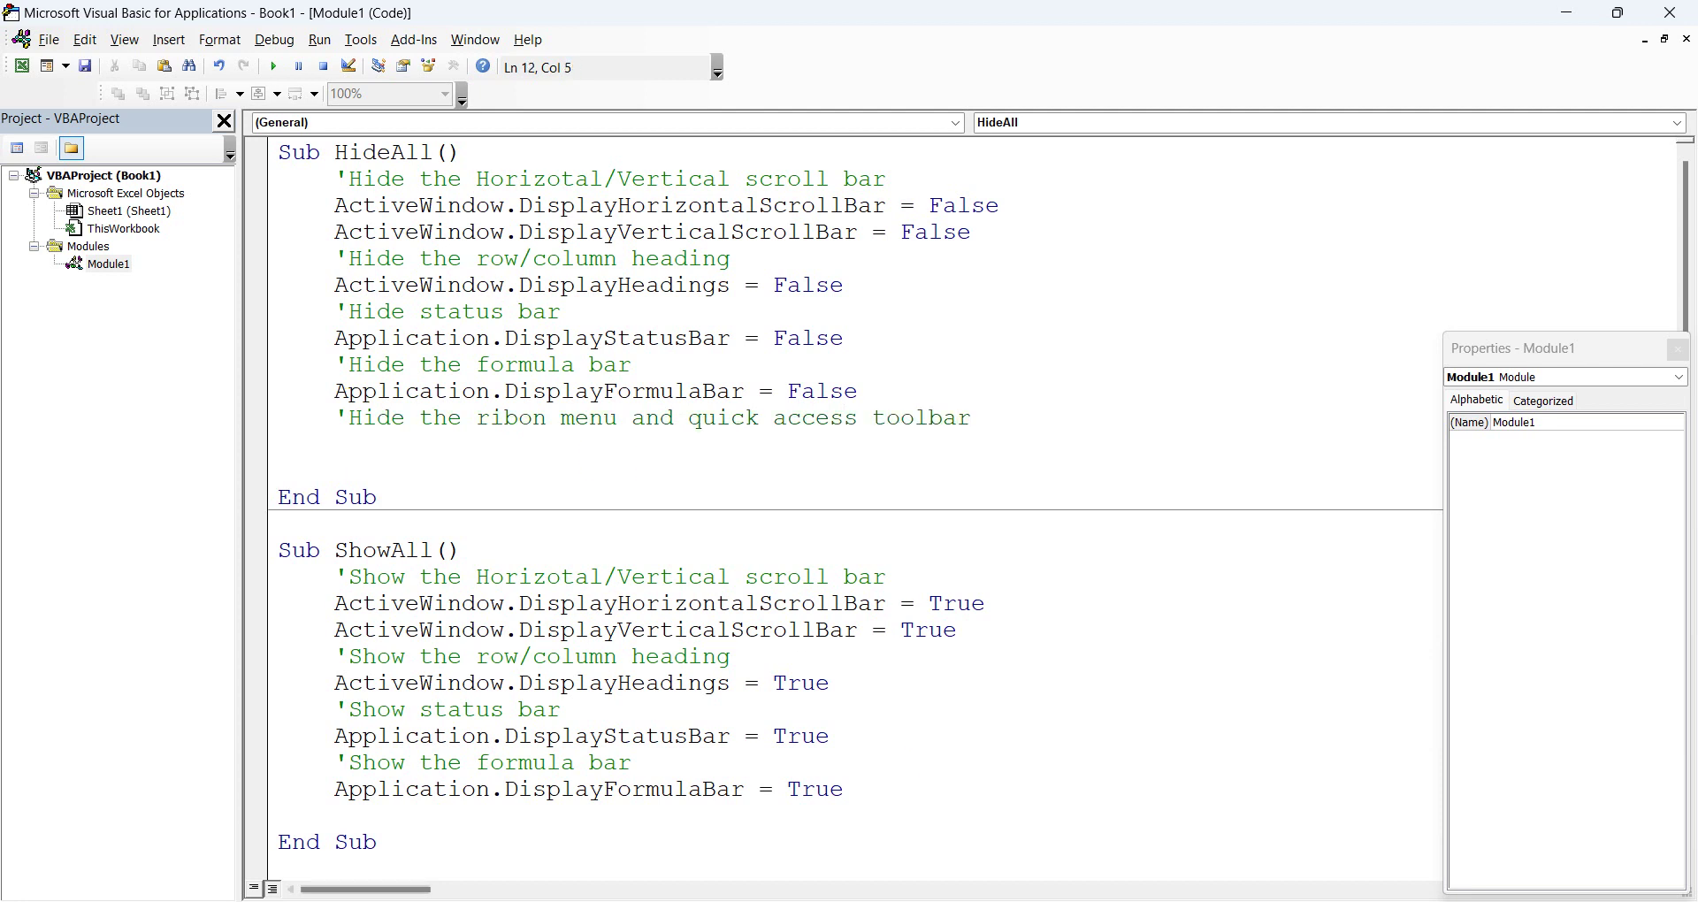
left_click(688, 838)
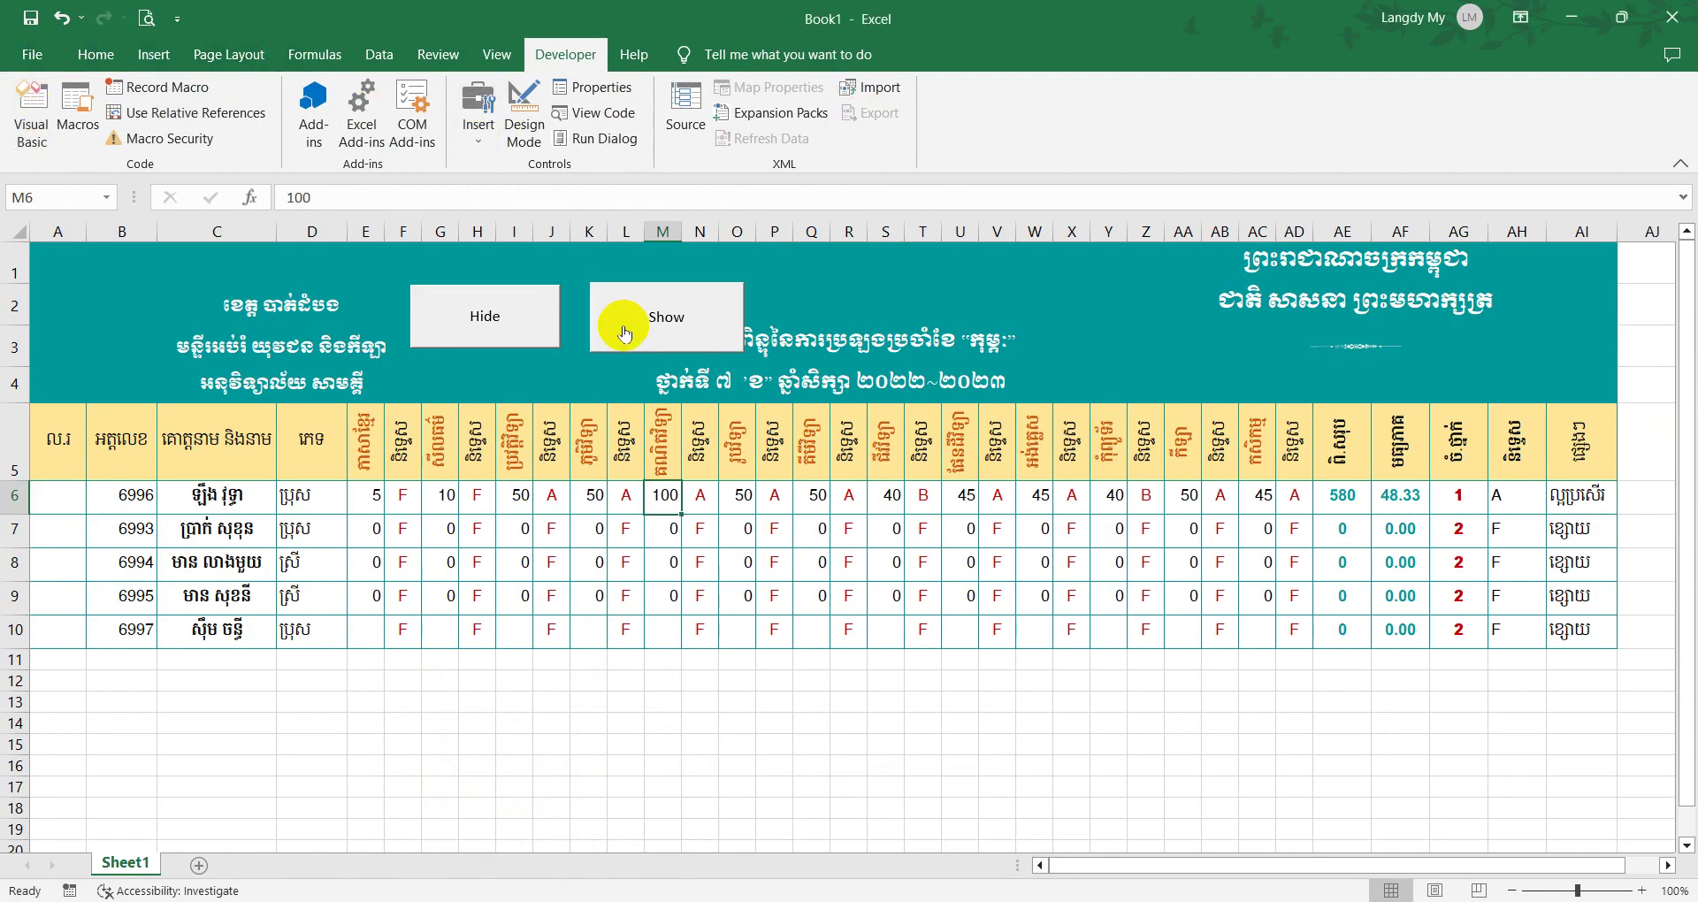
left_click(836, 835)
type("a")
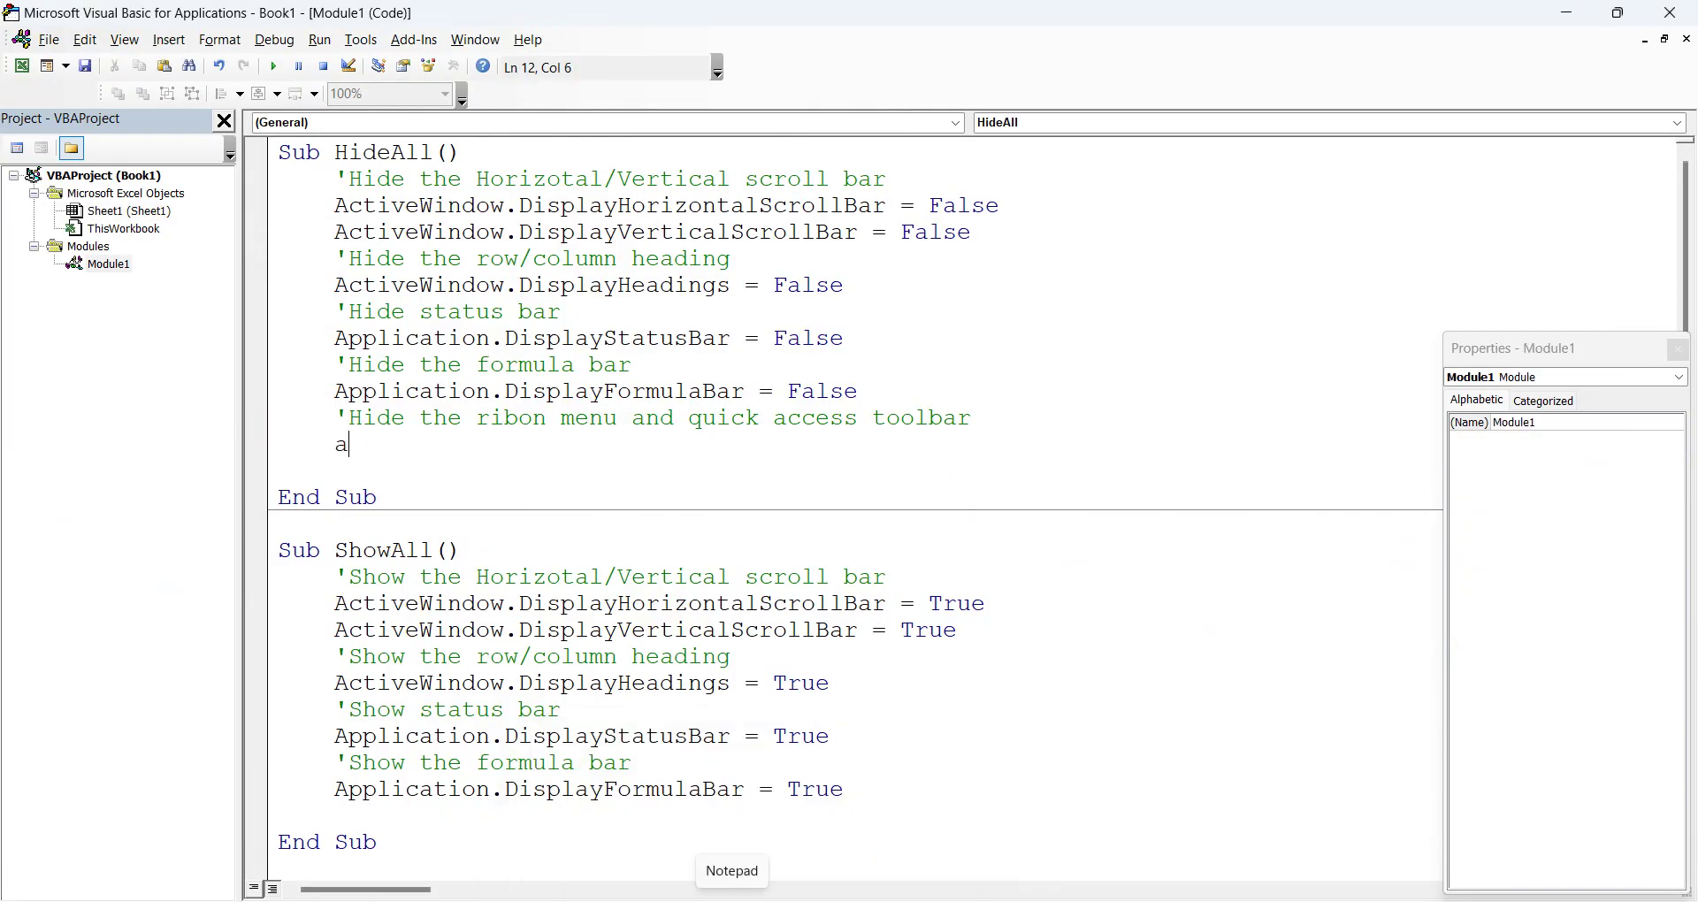
Step: Add Application.ExecuteExcel4Macro "show.toobar(""Ribbon"",false)" to HideAll to hide the ribbon
type("pli")
key("BackSpace")
type("ca")
type("tion.e")
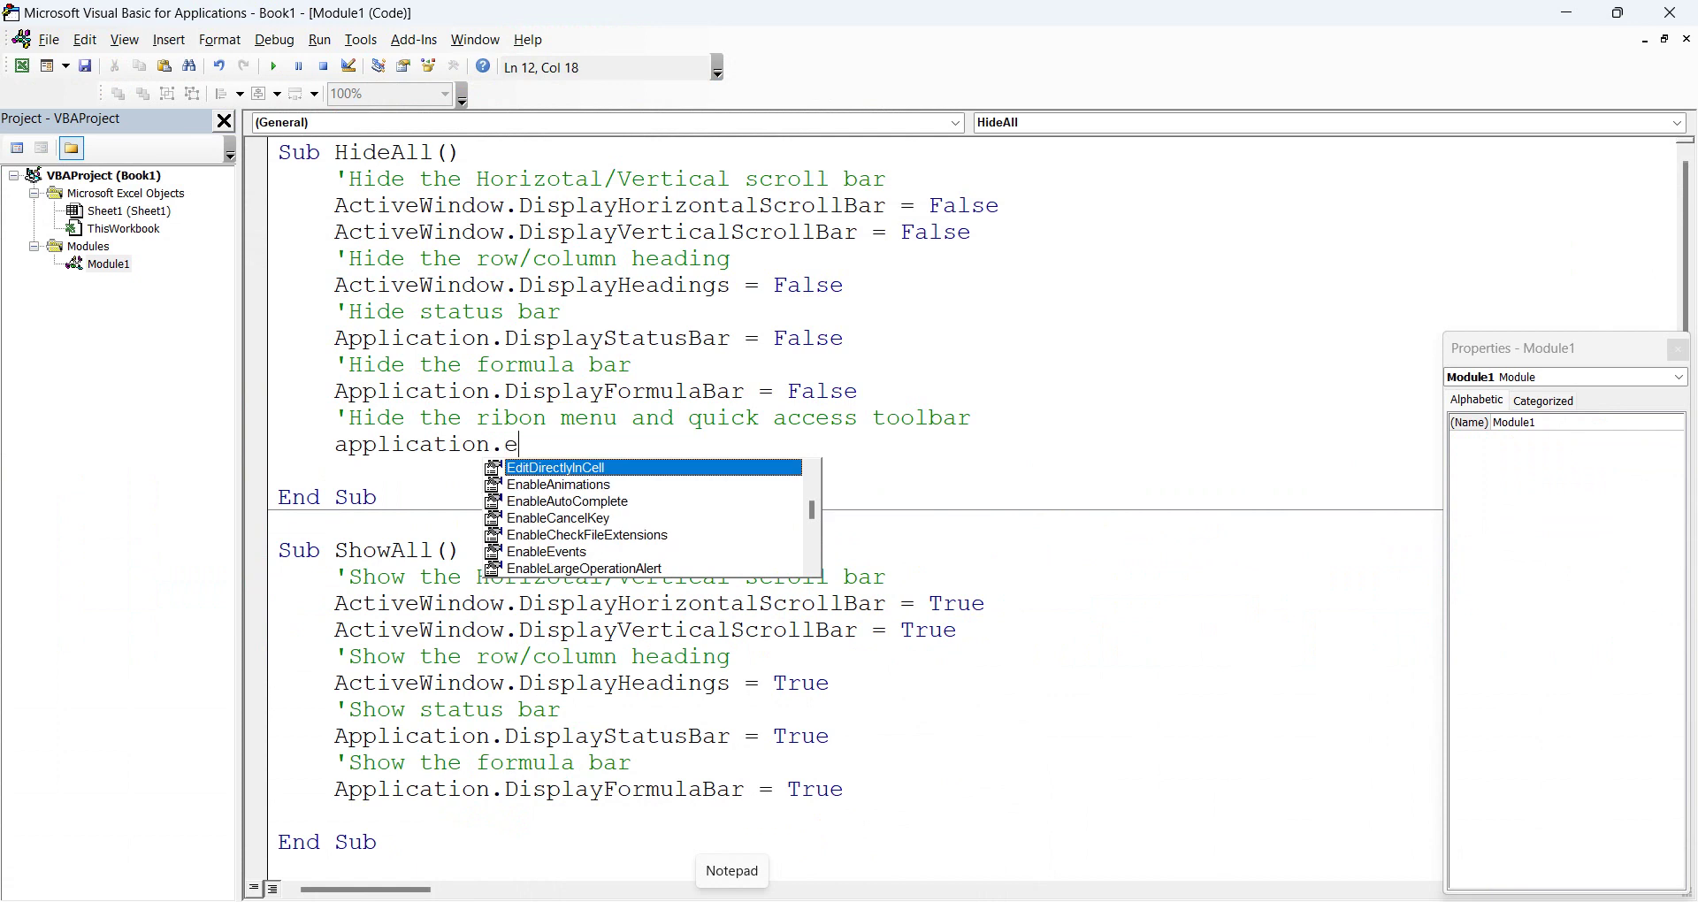
type("xe")
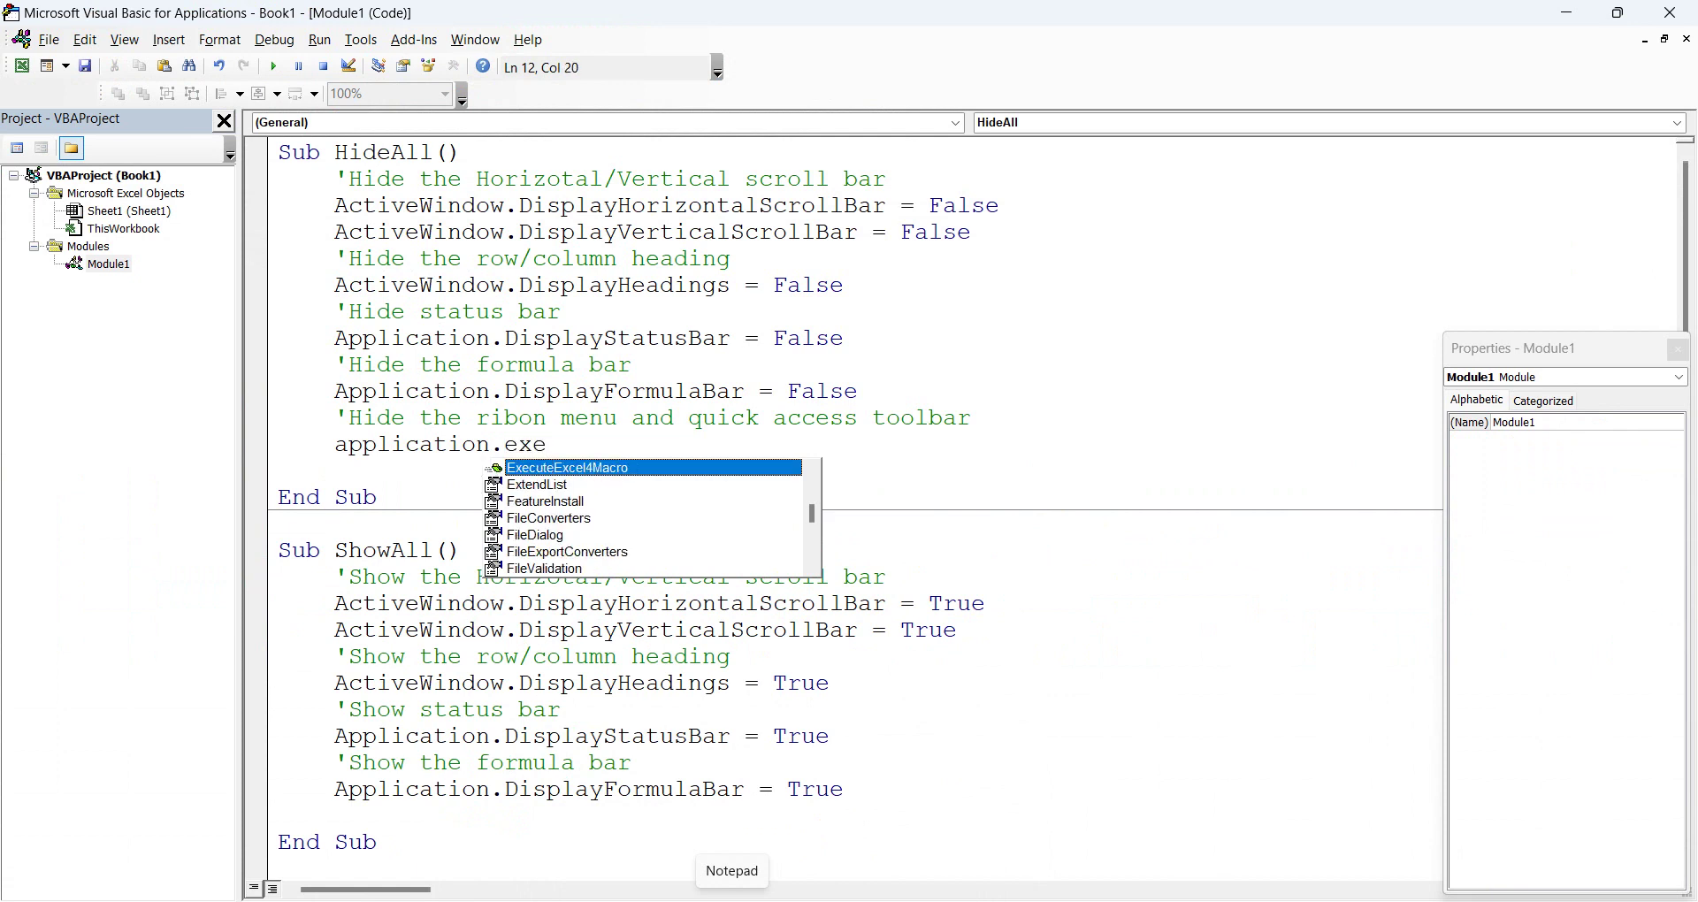
key("Tab")
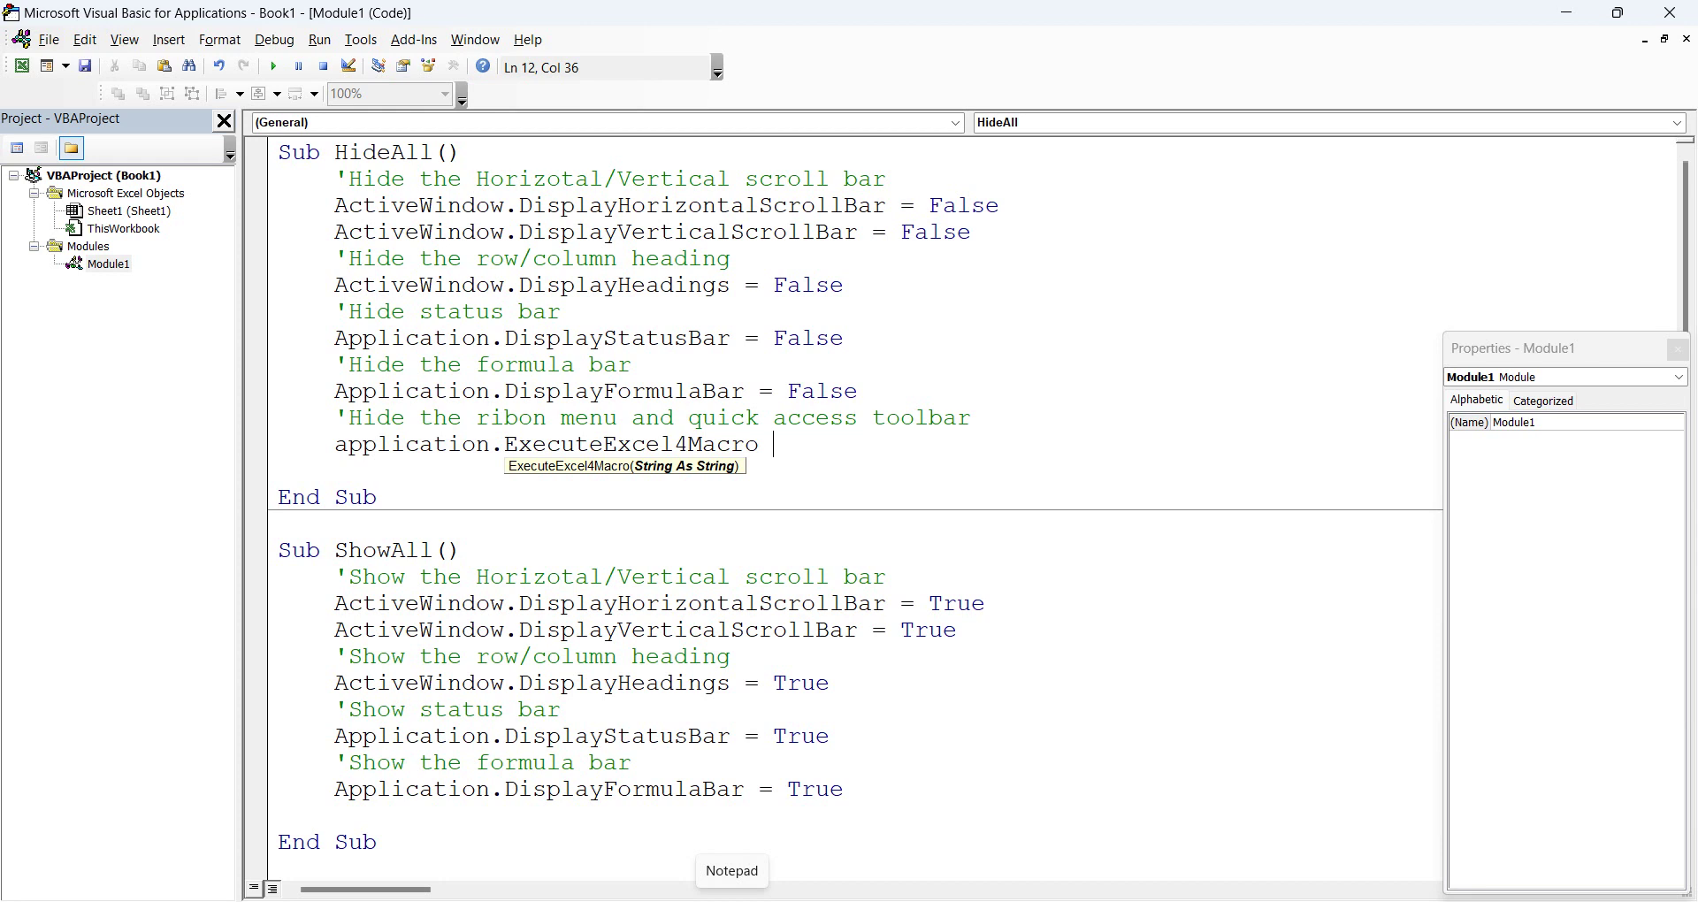
type("\"show.toobar(\"\"Ribbon\"\",false)\"")
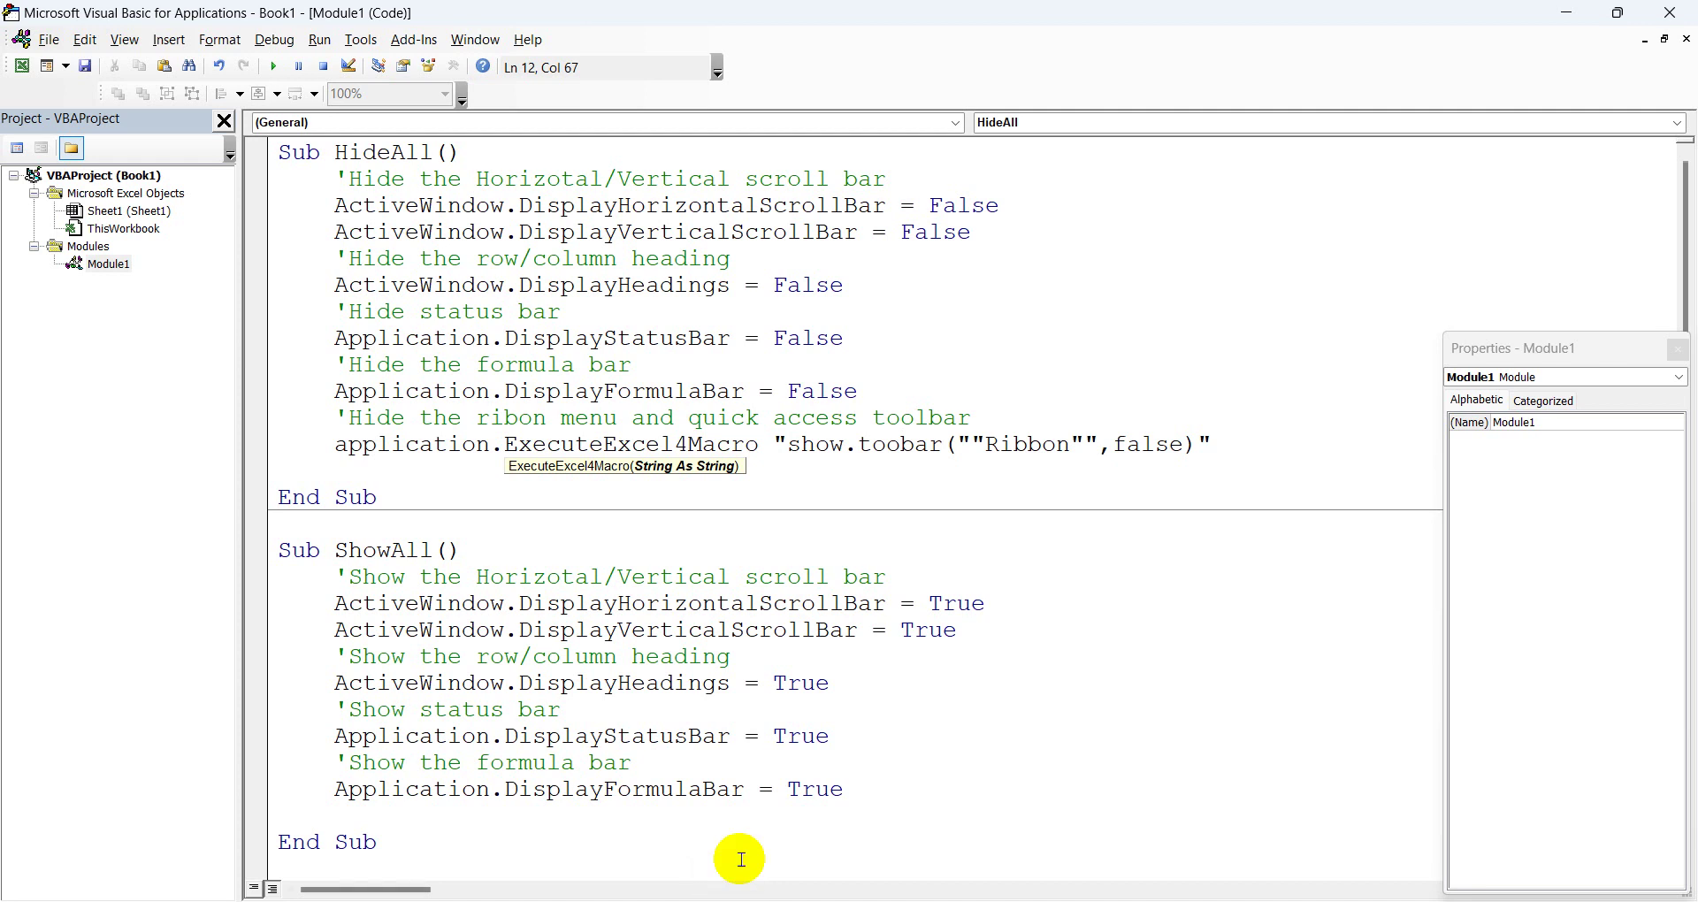
Step: Copy the ribbon comment and line into ShowAll and change false to True
left_click(1219, 437)
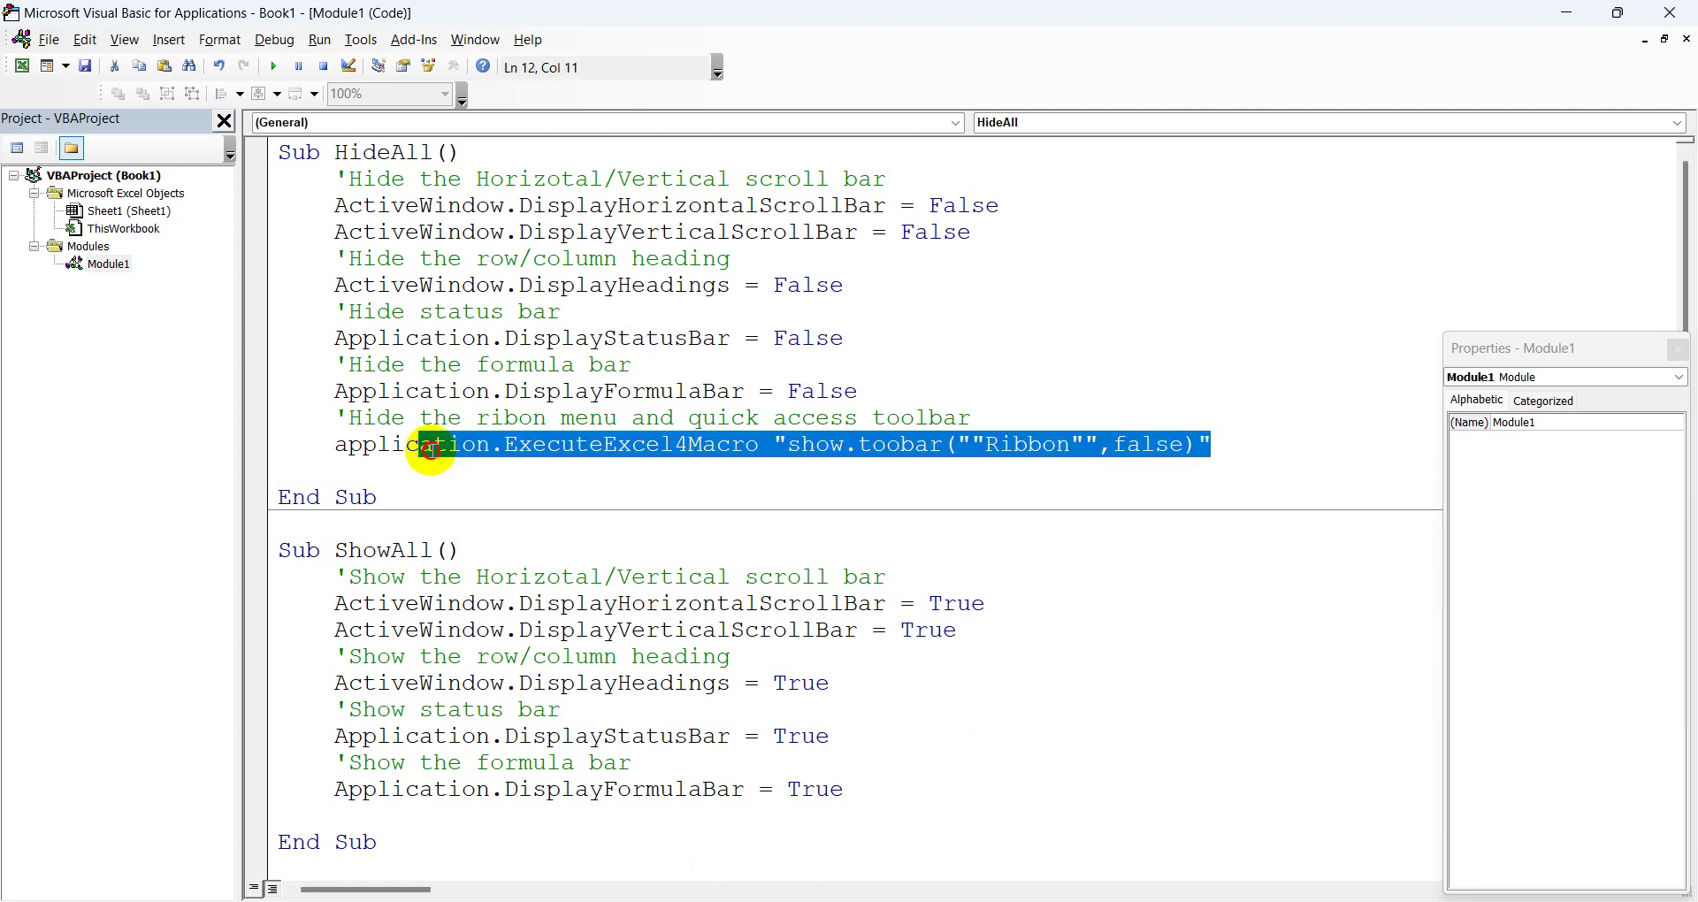
left_click_drag(1219, 437, 345, 428)
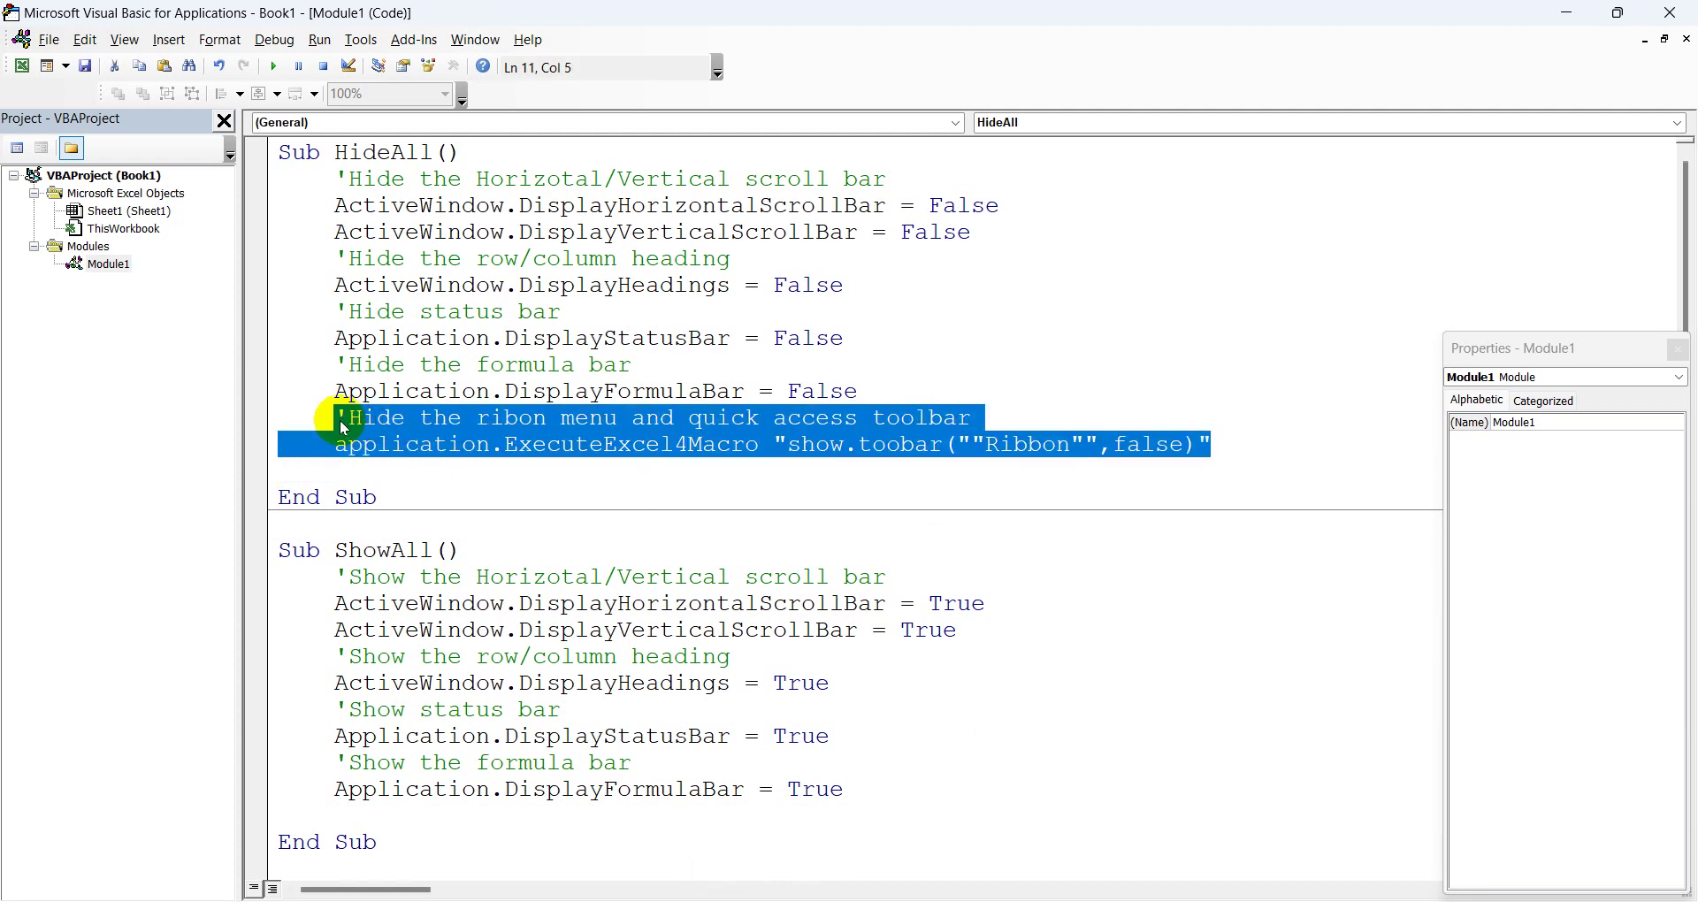
left_click(358, 816)
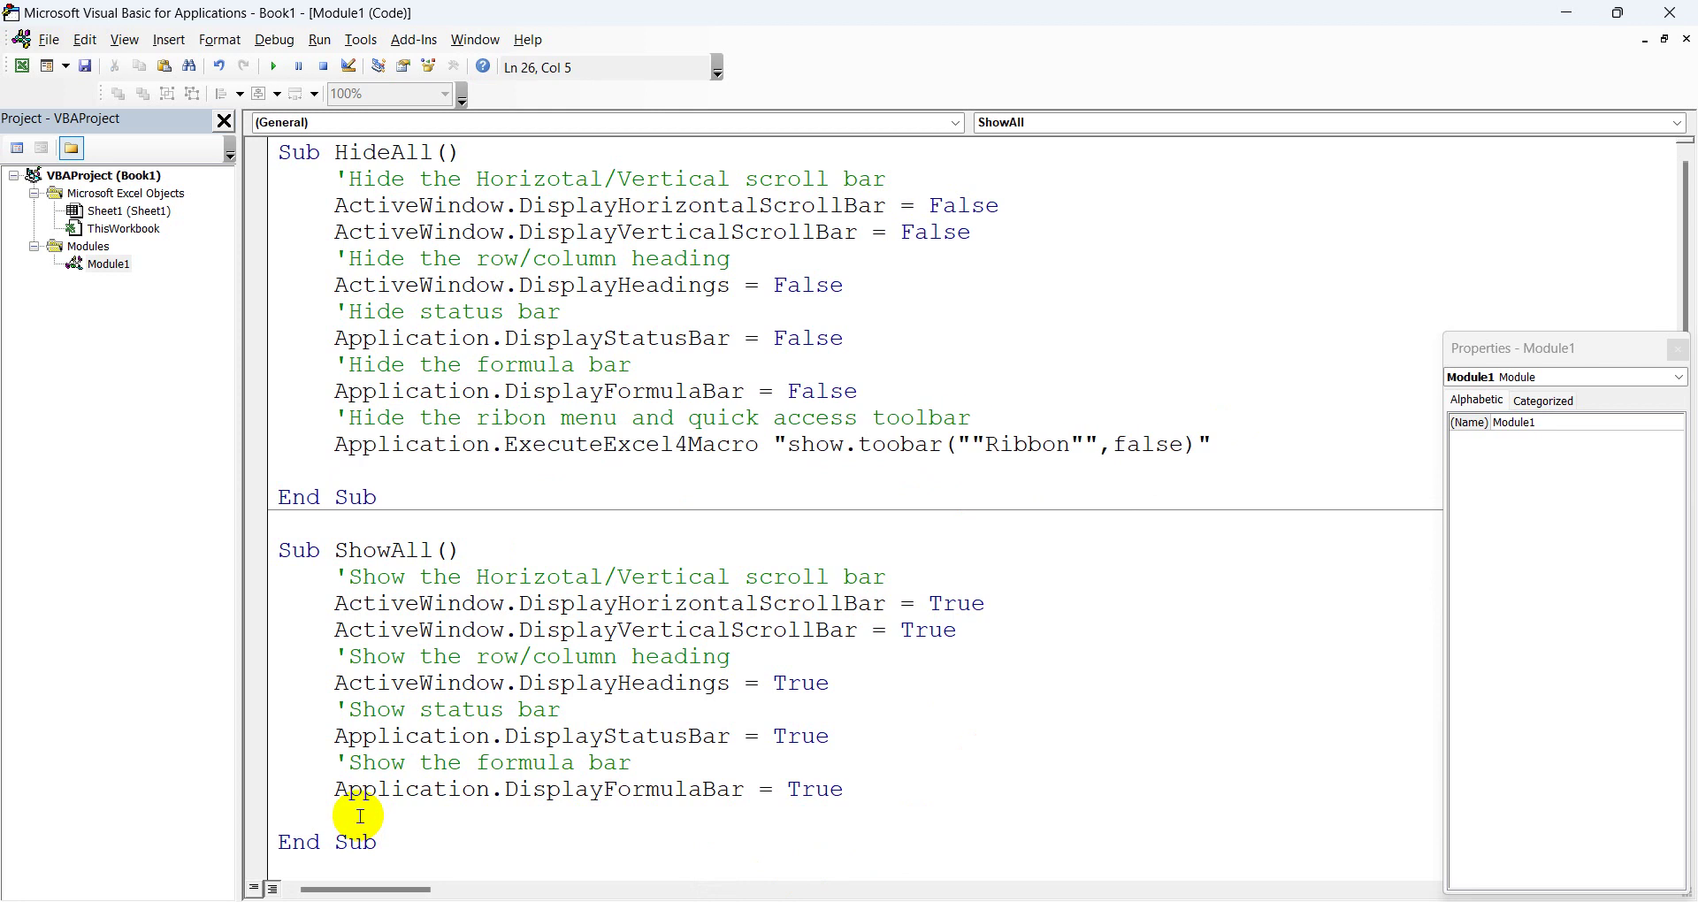
type("'Hide the ribon menu and quick access toolbar     Application.ExecuteExcel4Macro \"show.toobar(\"\"Ribbon\"\",false)\"")
left_click(1177, 843)
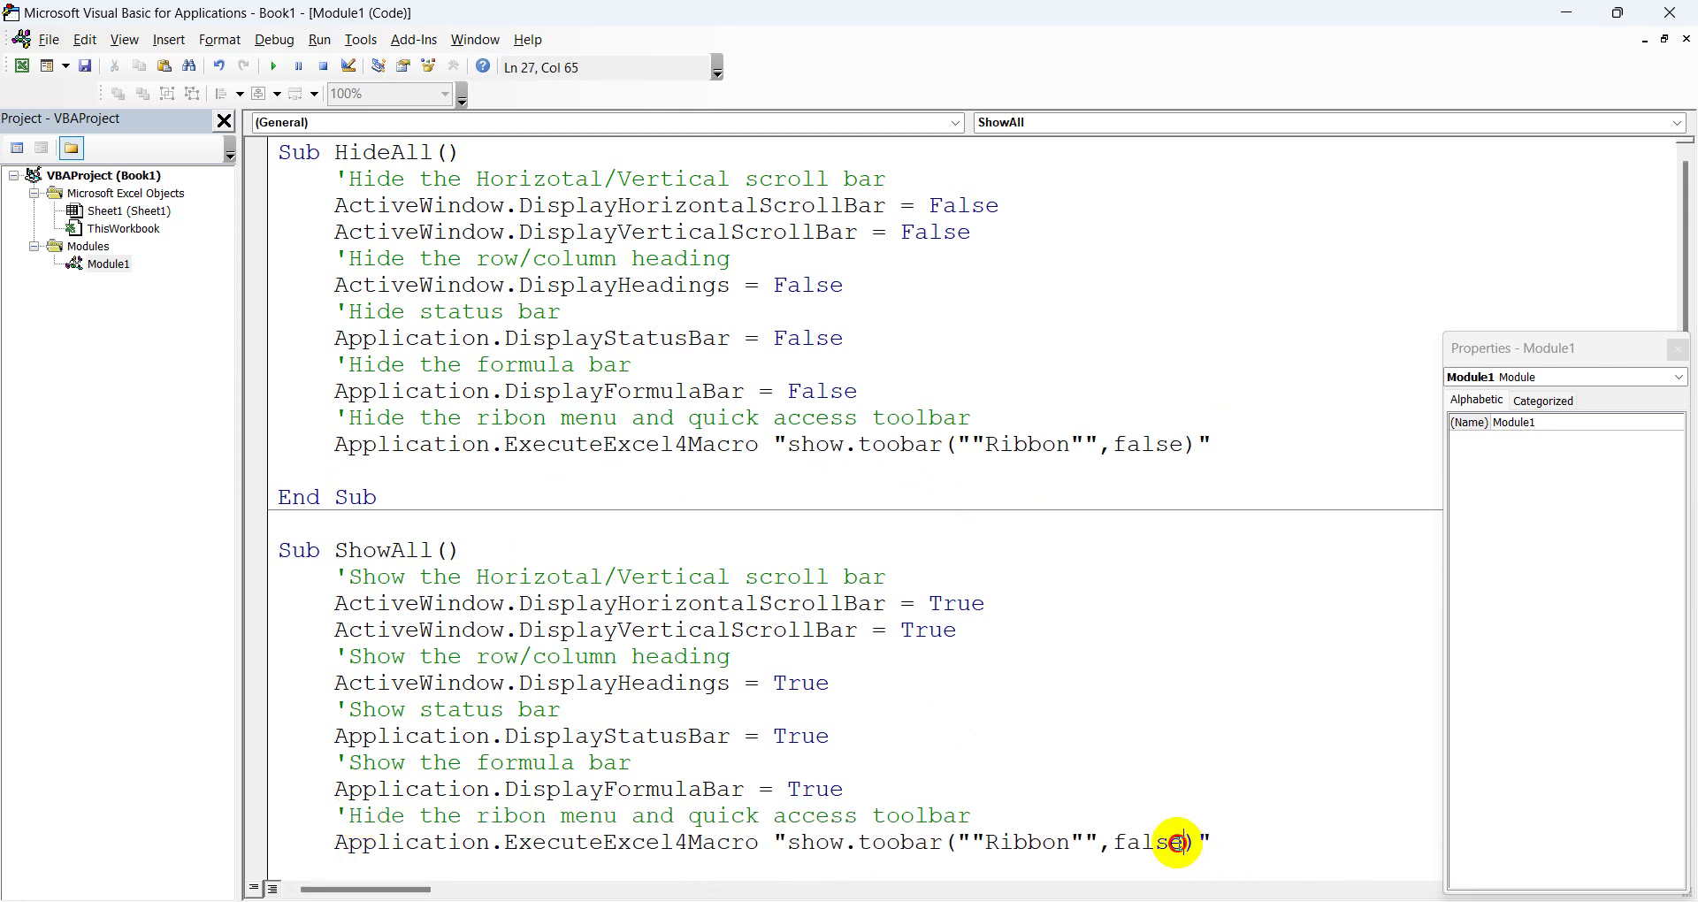
double_click(1149, 842)
type("Tru")
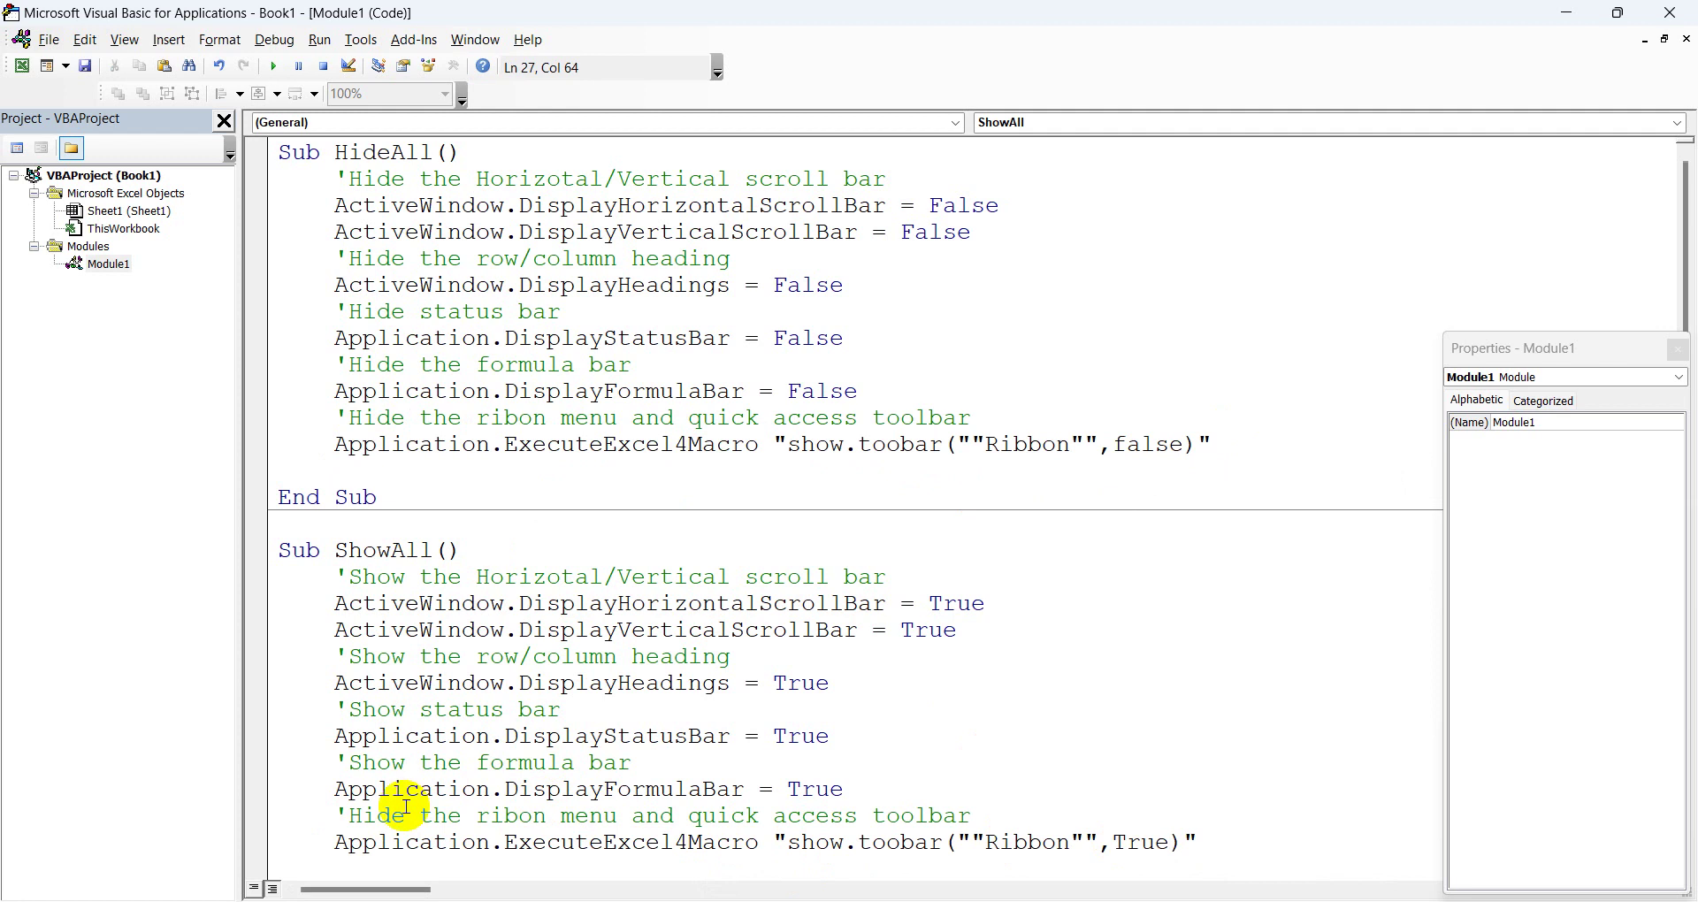
left_click_drag(405, 811, 350, 814)
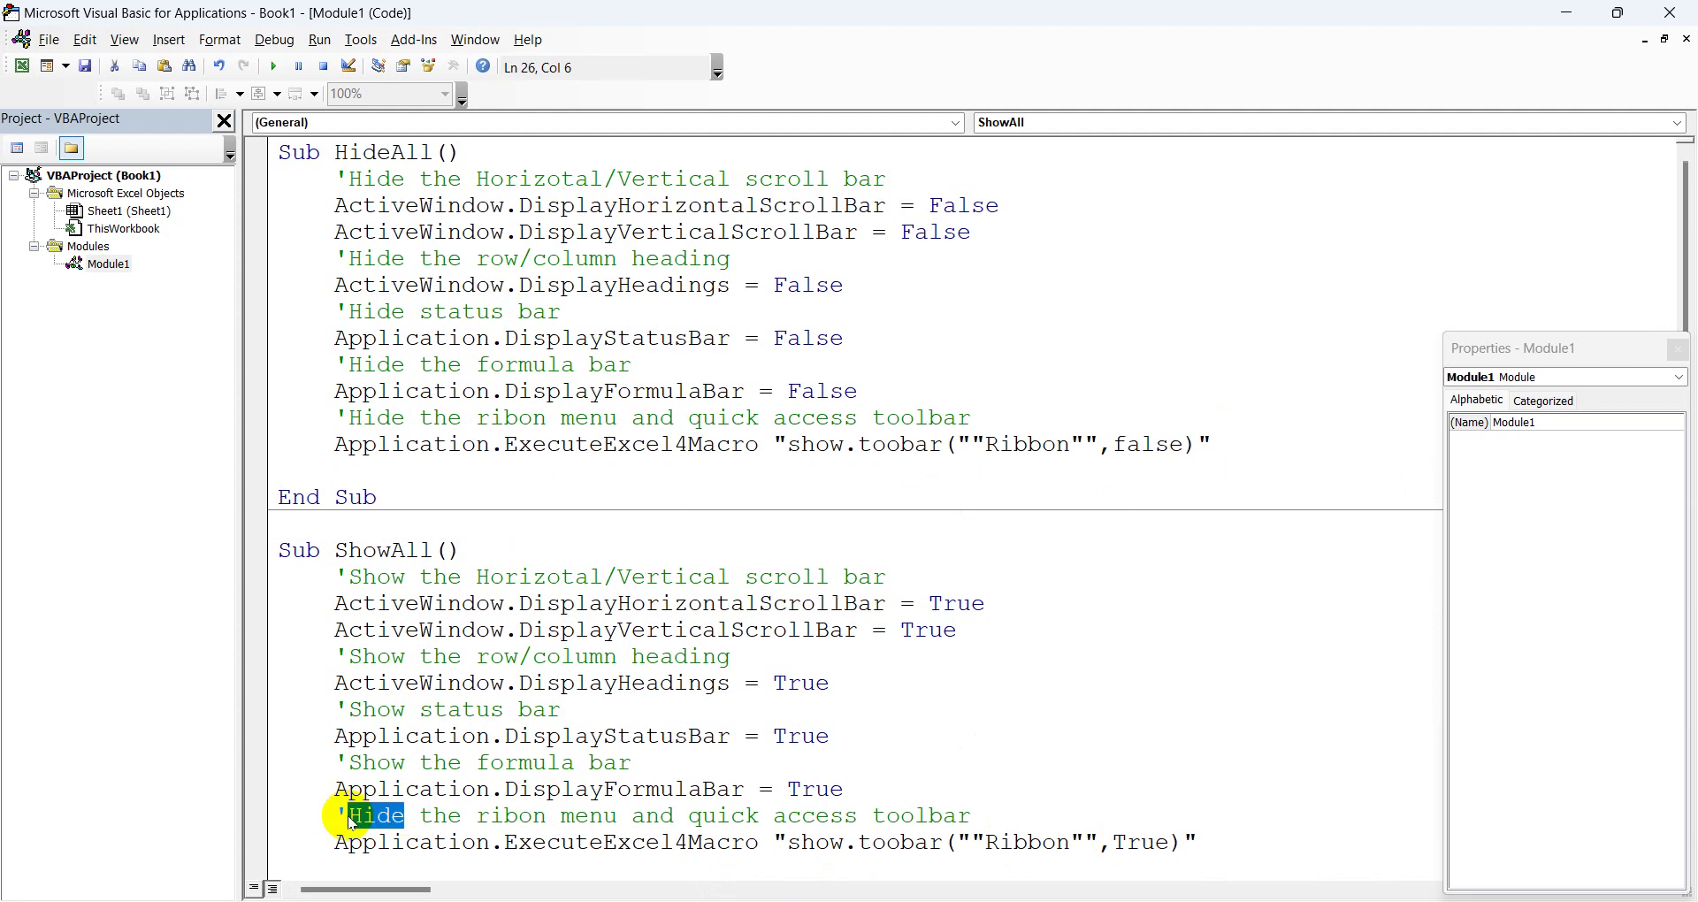
Step: Change ShowAll's comment to 'Show', then test the sheet's Hide button twice
type("Show")
left_click(379, 788)
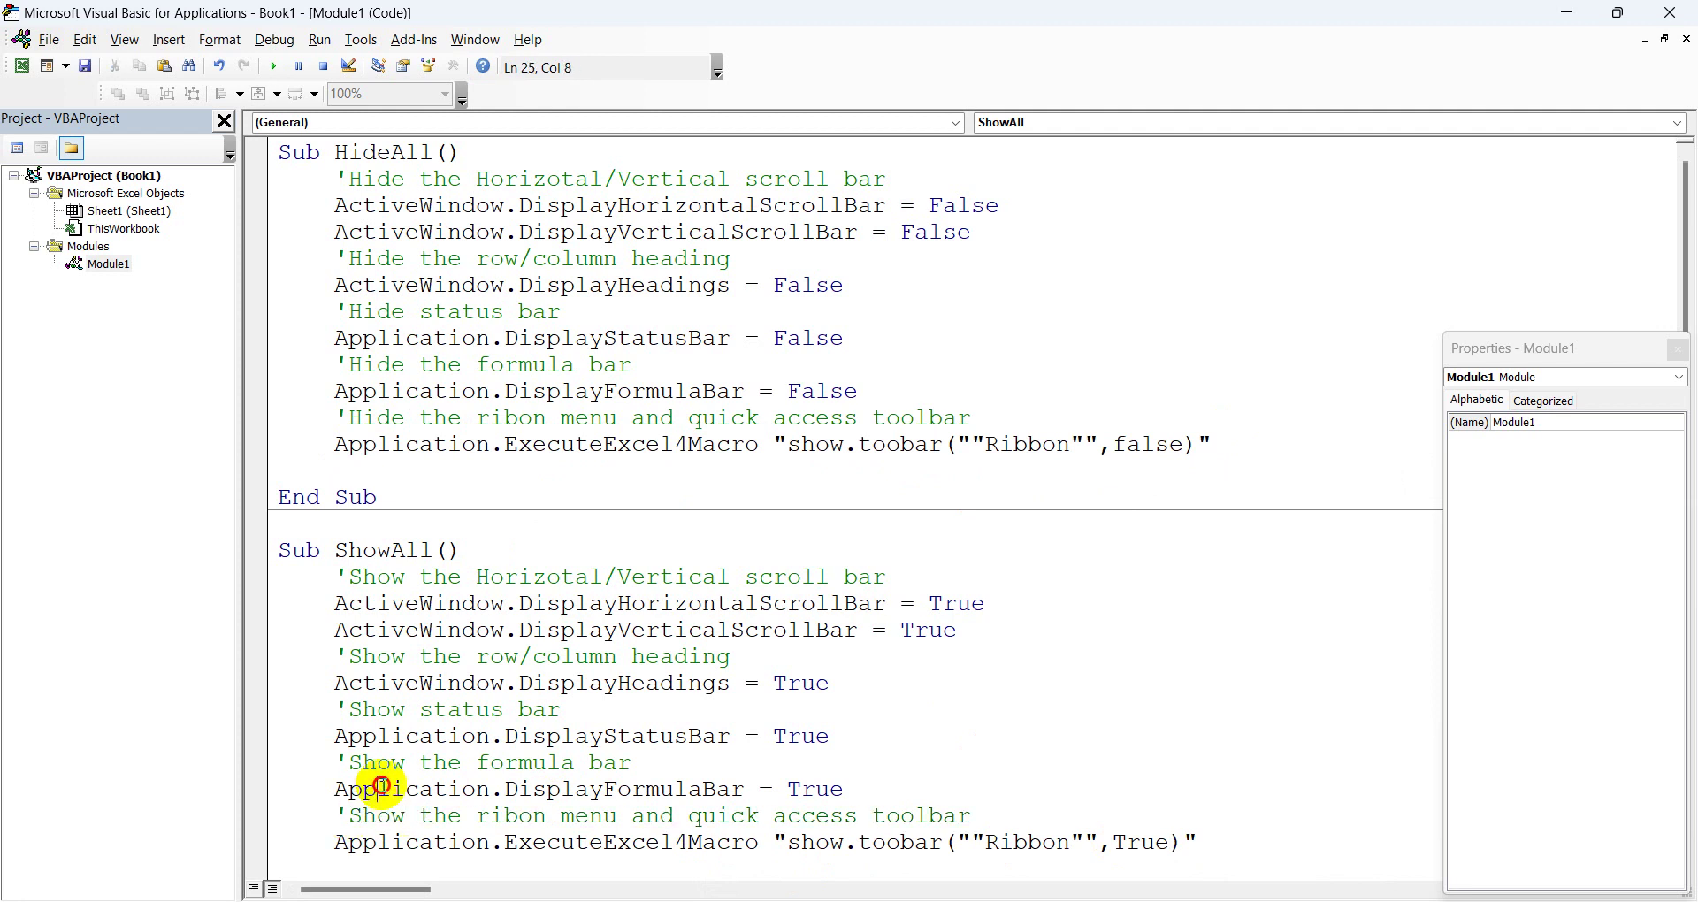
left_click(1574, 11)
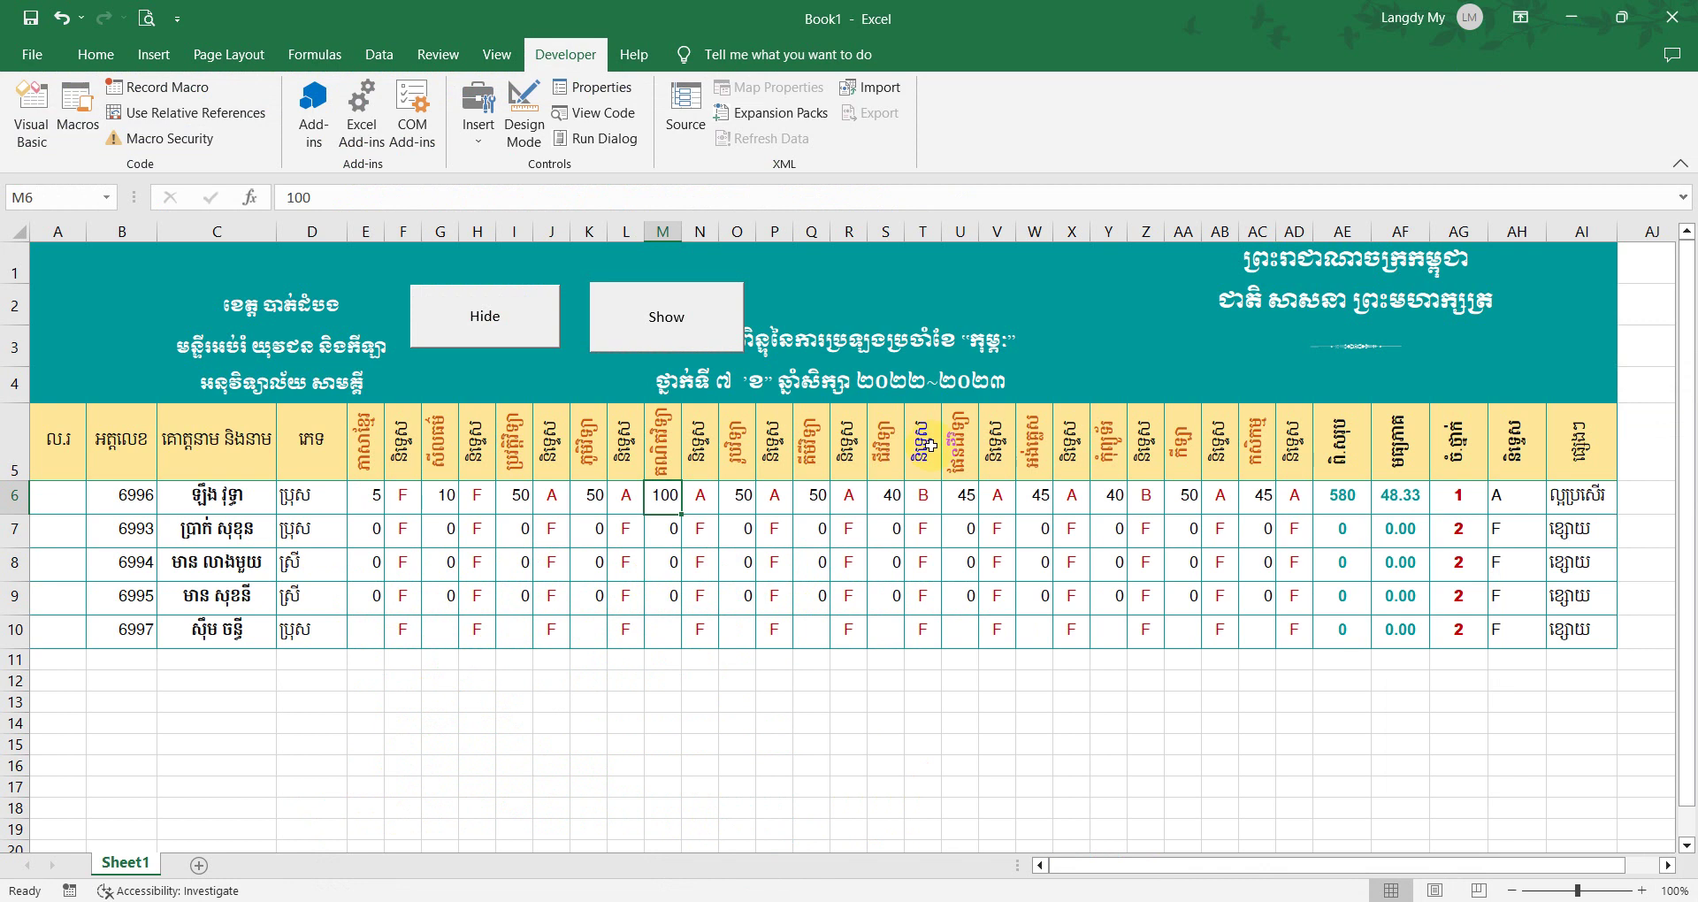
left_click(523, 321)
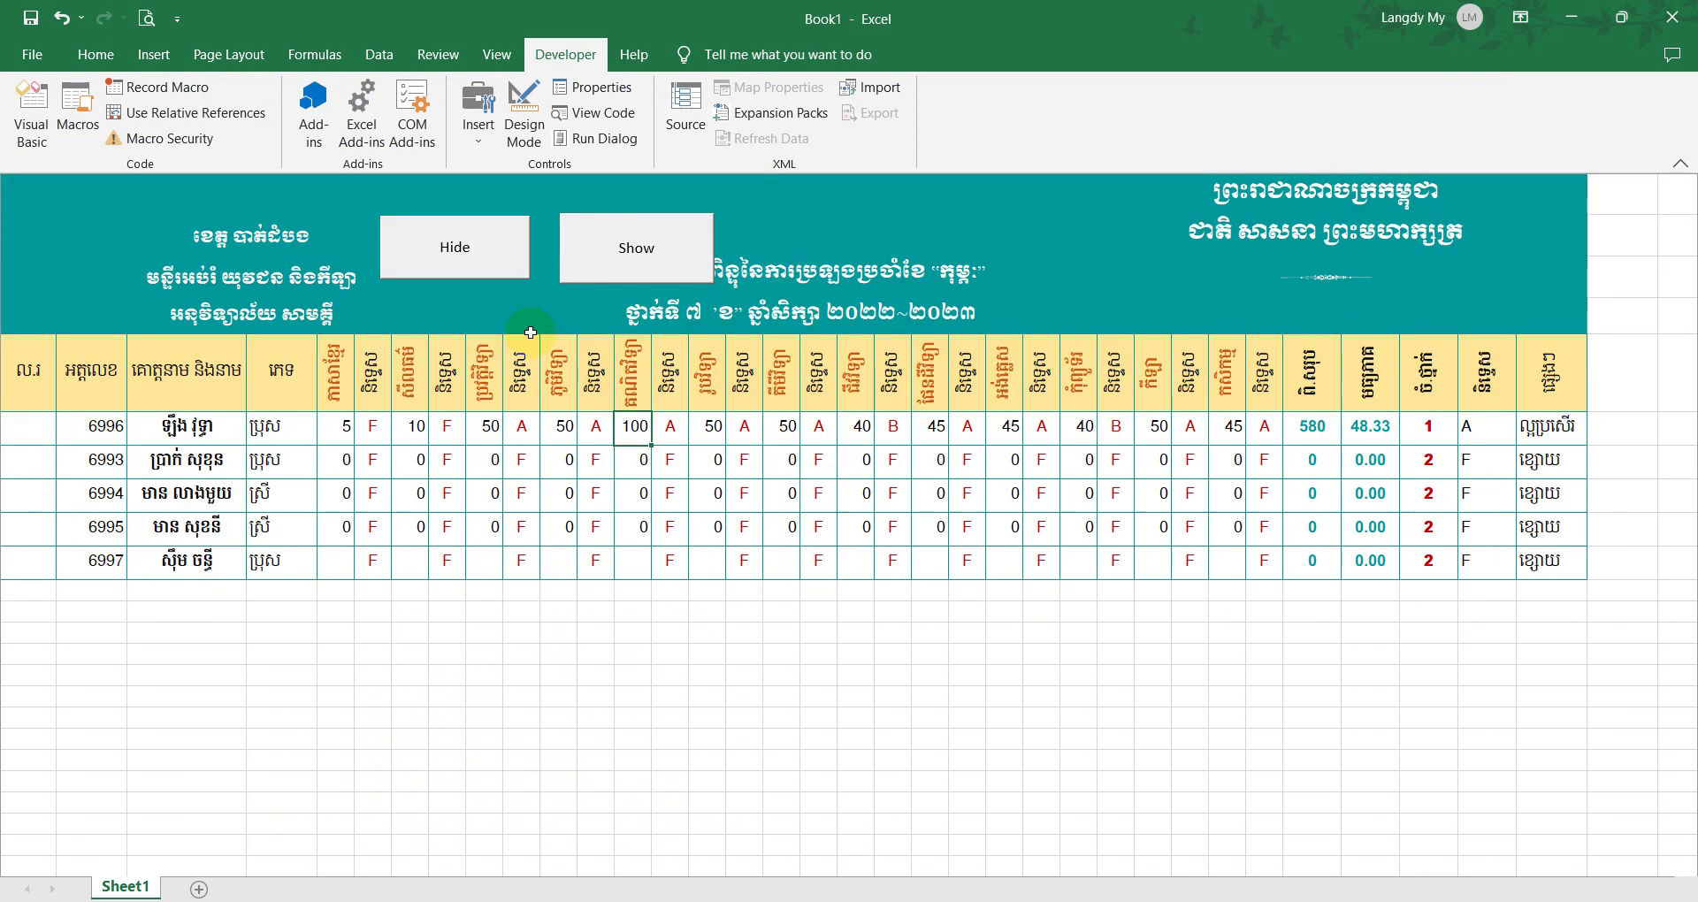
left_click(481, 268)
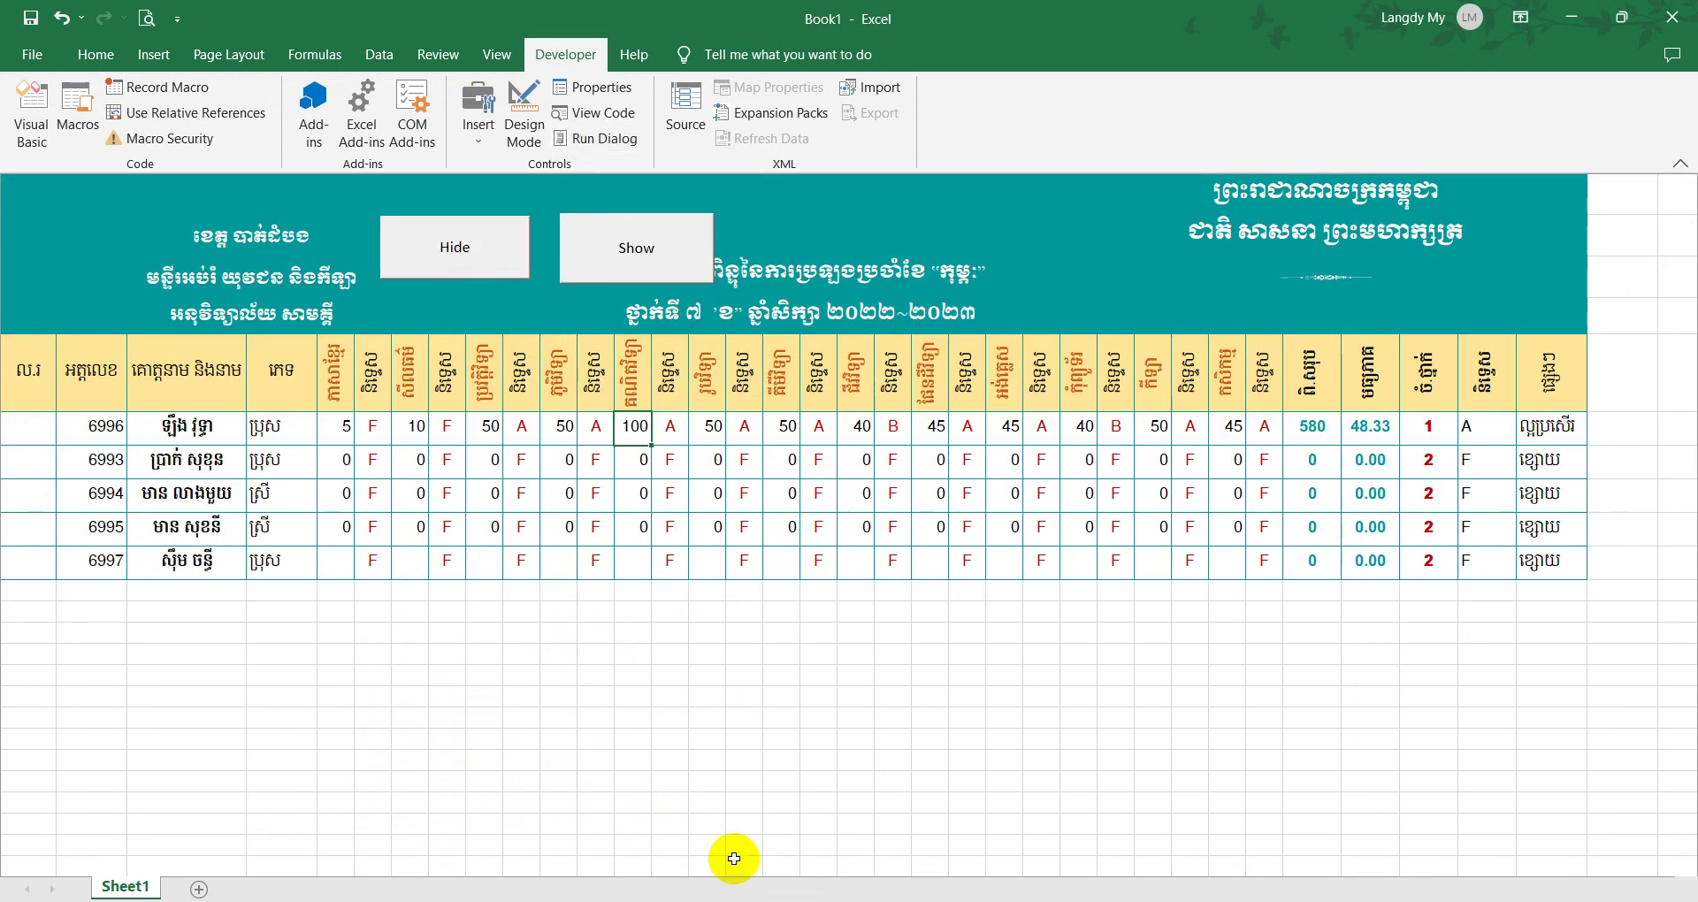
left_click(853, 845)
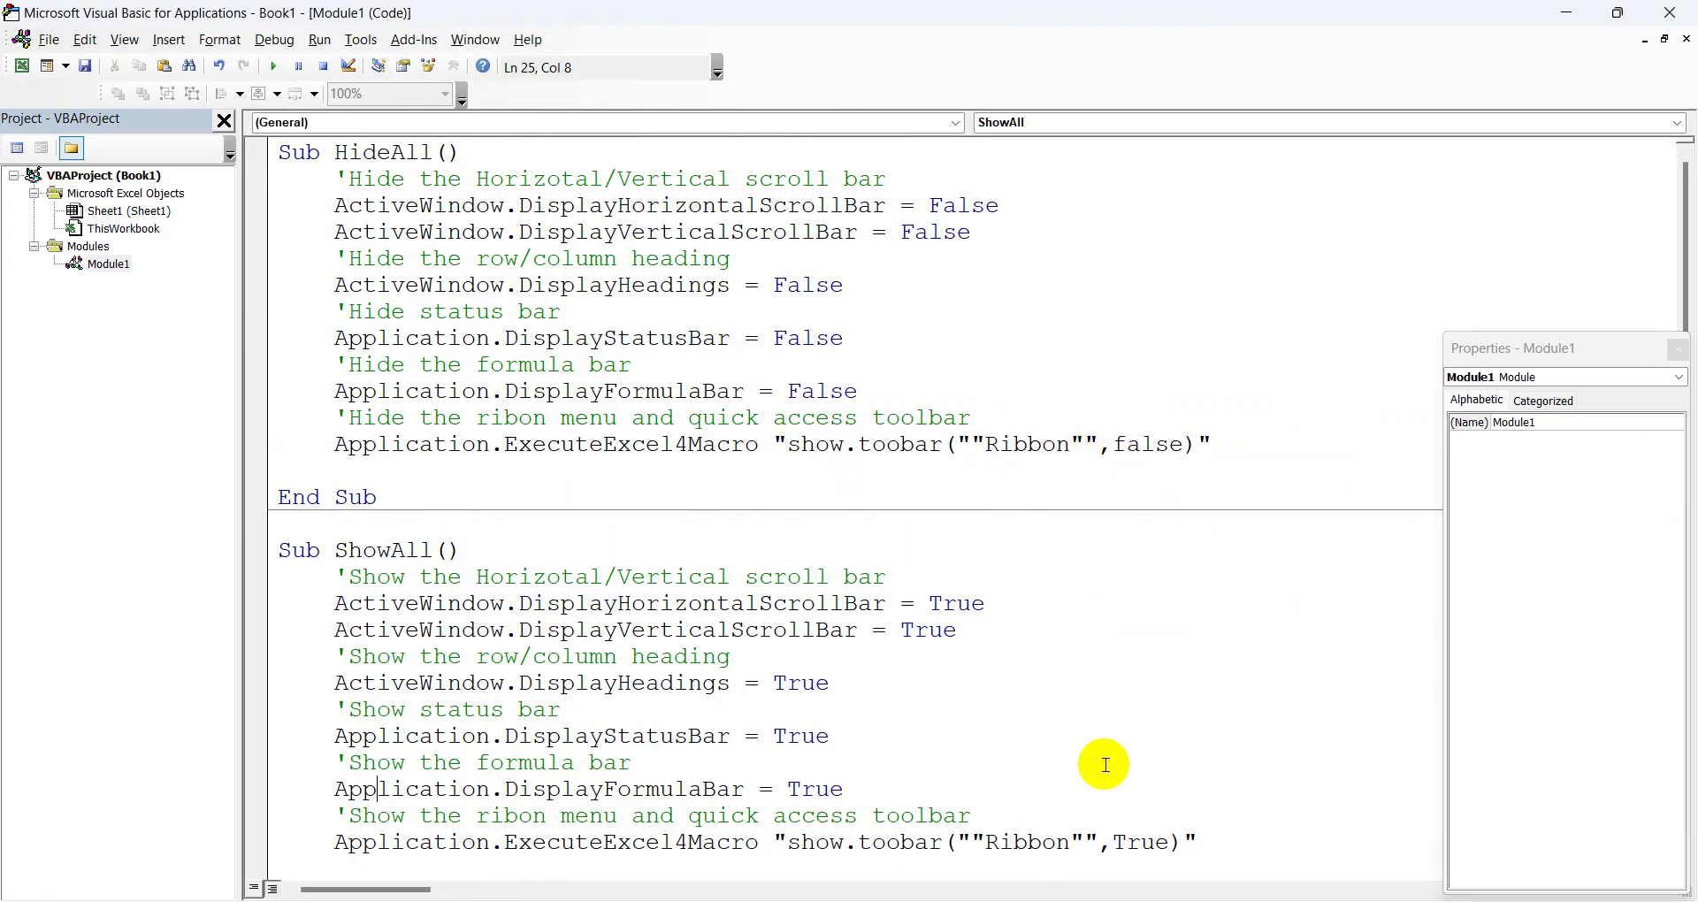
Step: Change ShowAll's ribbon value from True to lowercase true
left_click(1127, 841)
key("BackSpace")
type("t")
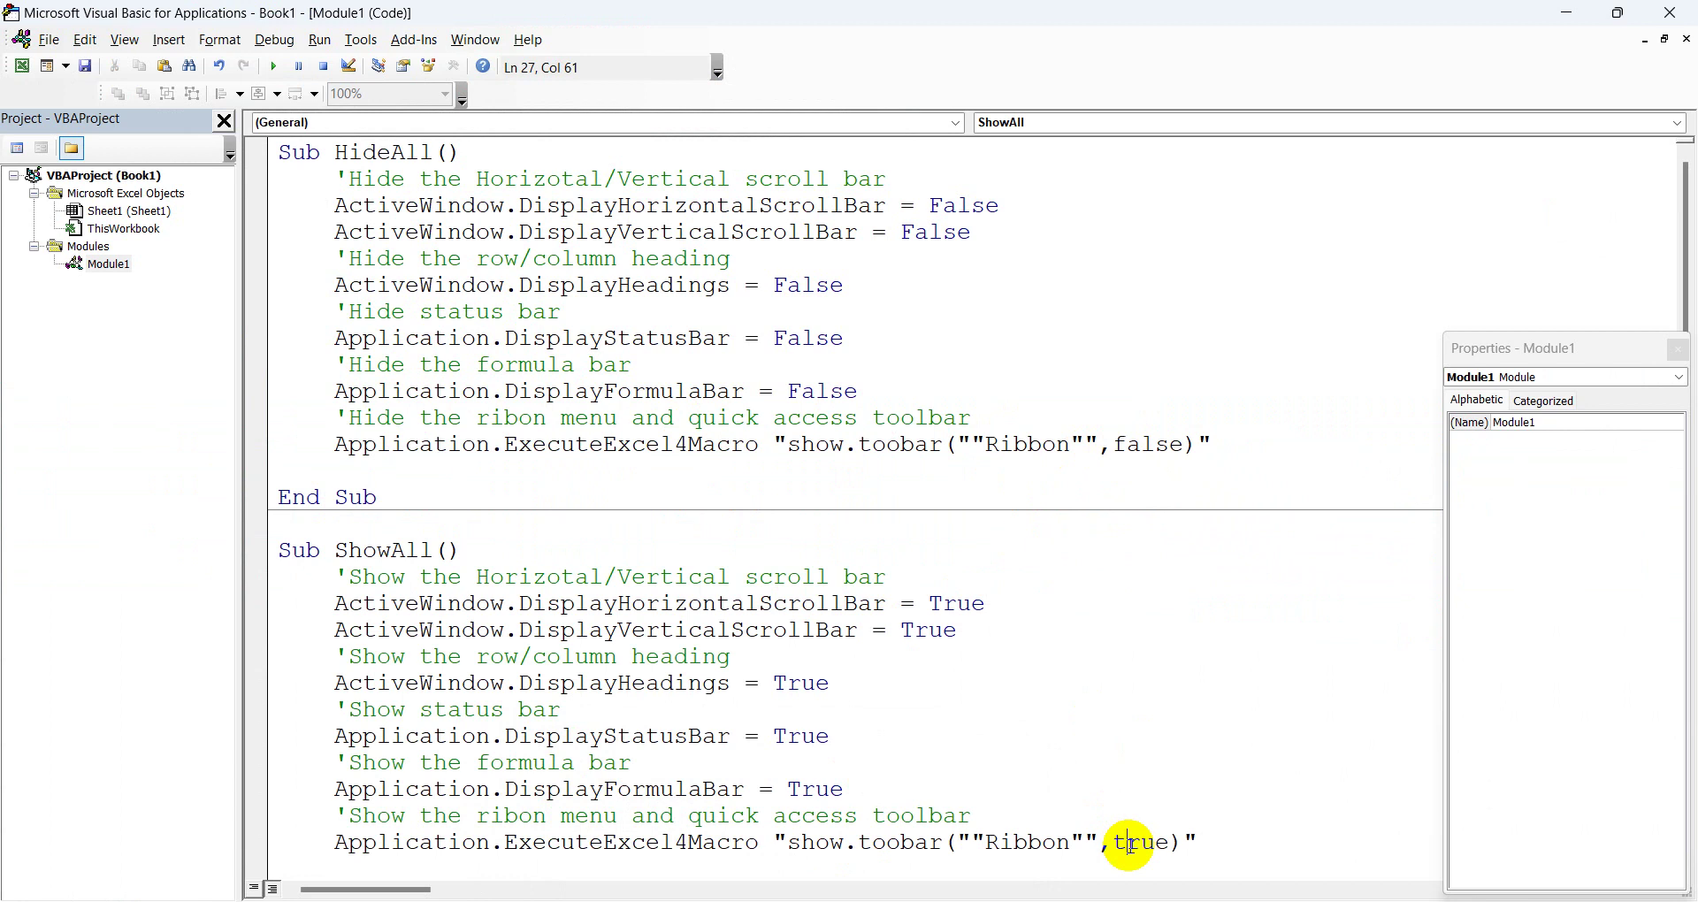
key("Up")
key("Up")
key("Up")
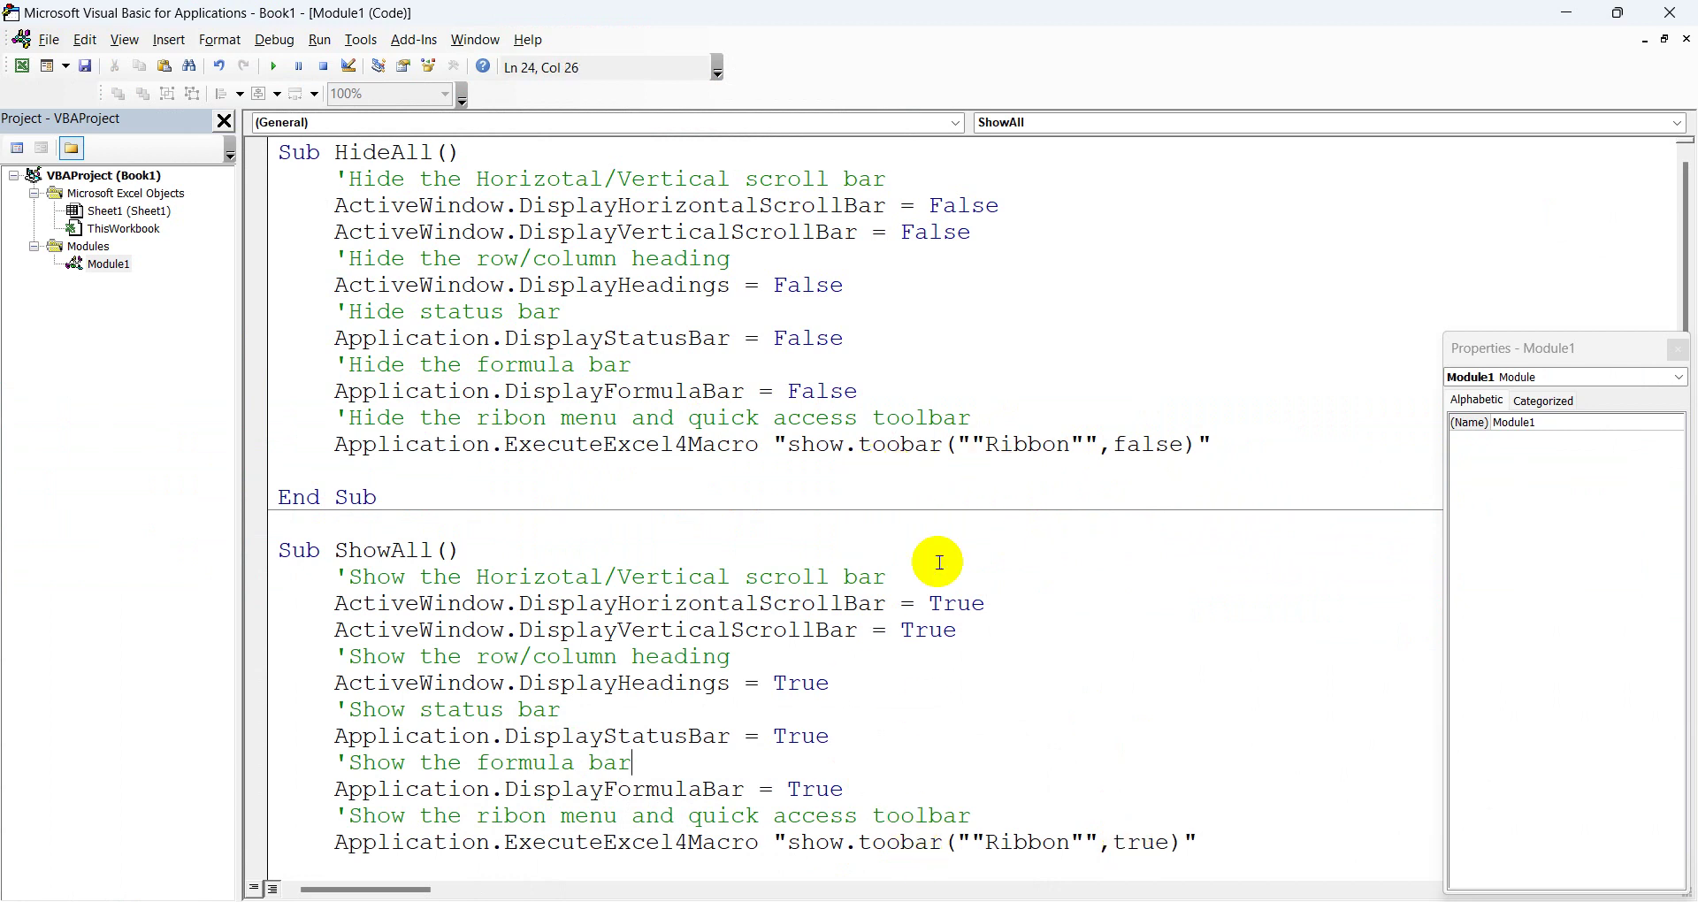
Step: Correct show.toobar to show.toolbar in both HideAll and ShowAll
left_click(900, 444)
type("l")
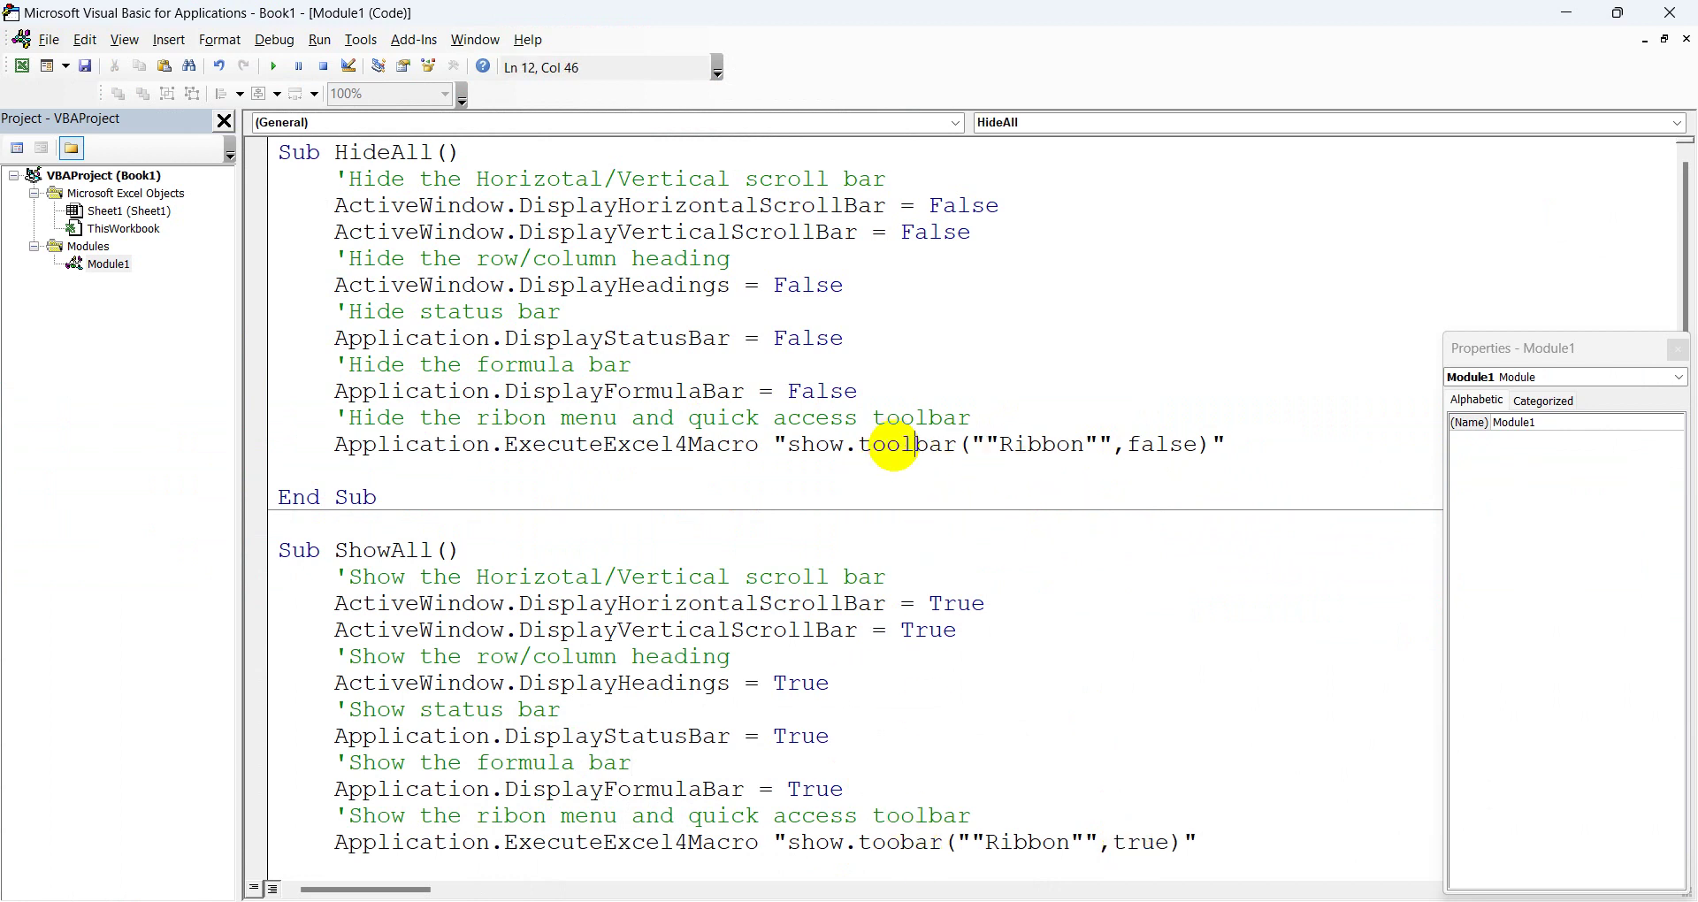
left_click(900, 842)
type("l")
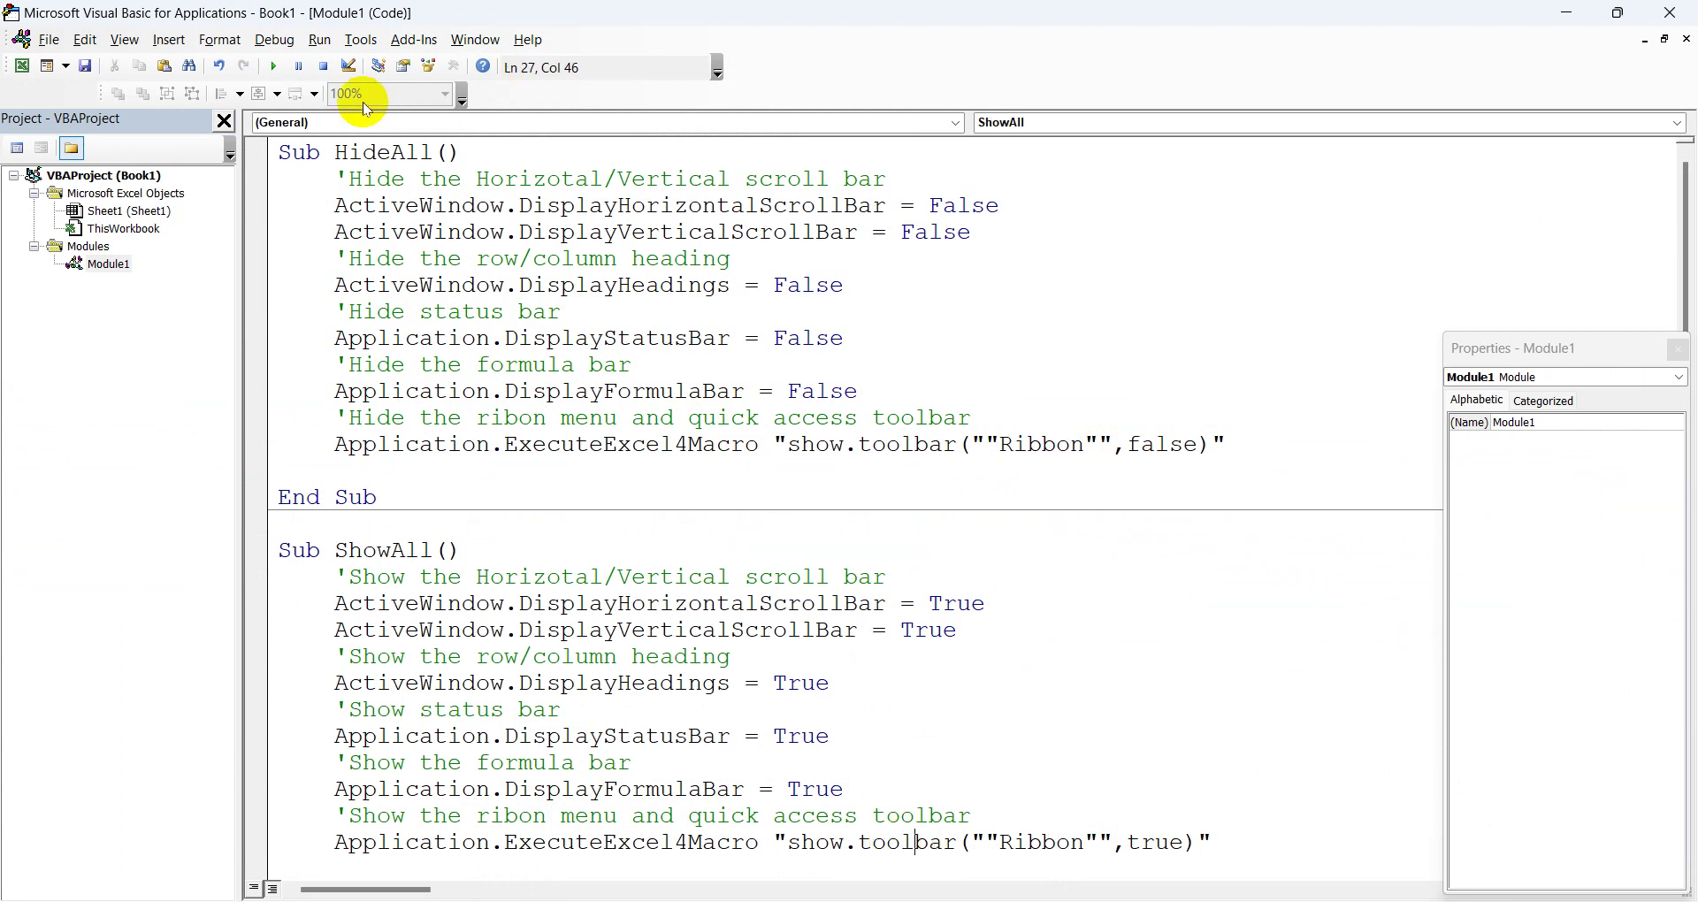
left_click(1556, 13)
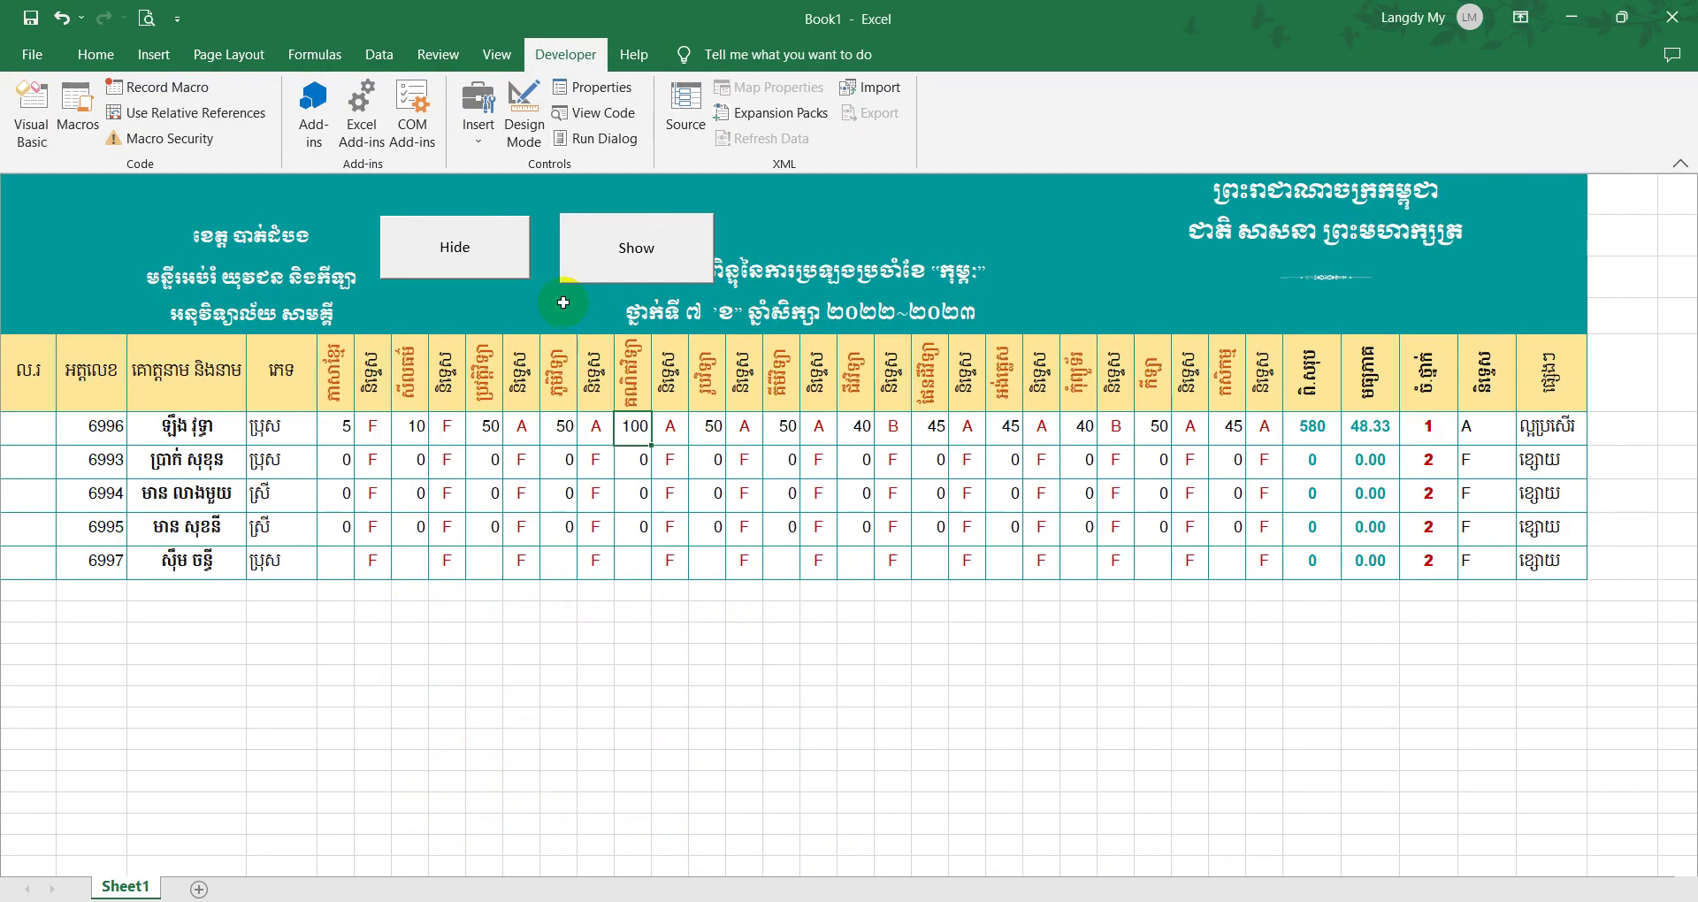
Step: Test Hide and Show while restoring, moving and re-maximizing the Excel window
left_click(451, 250)
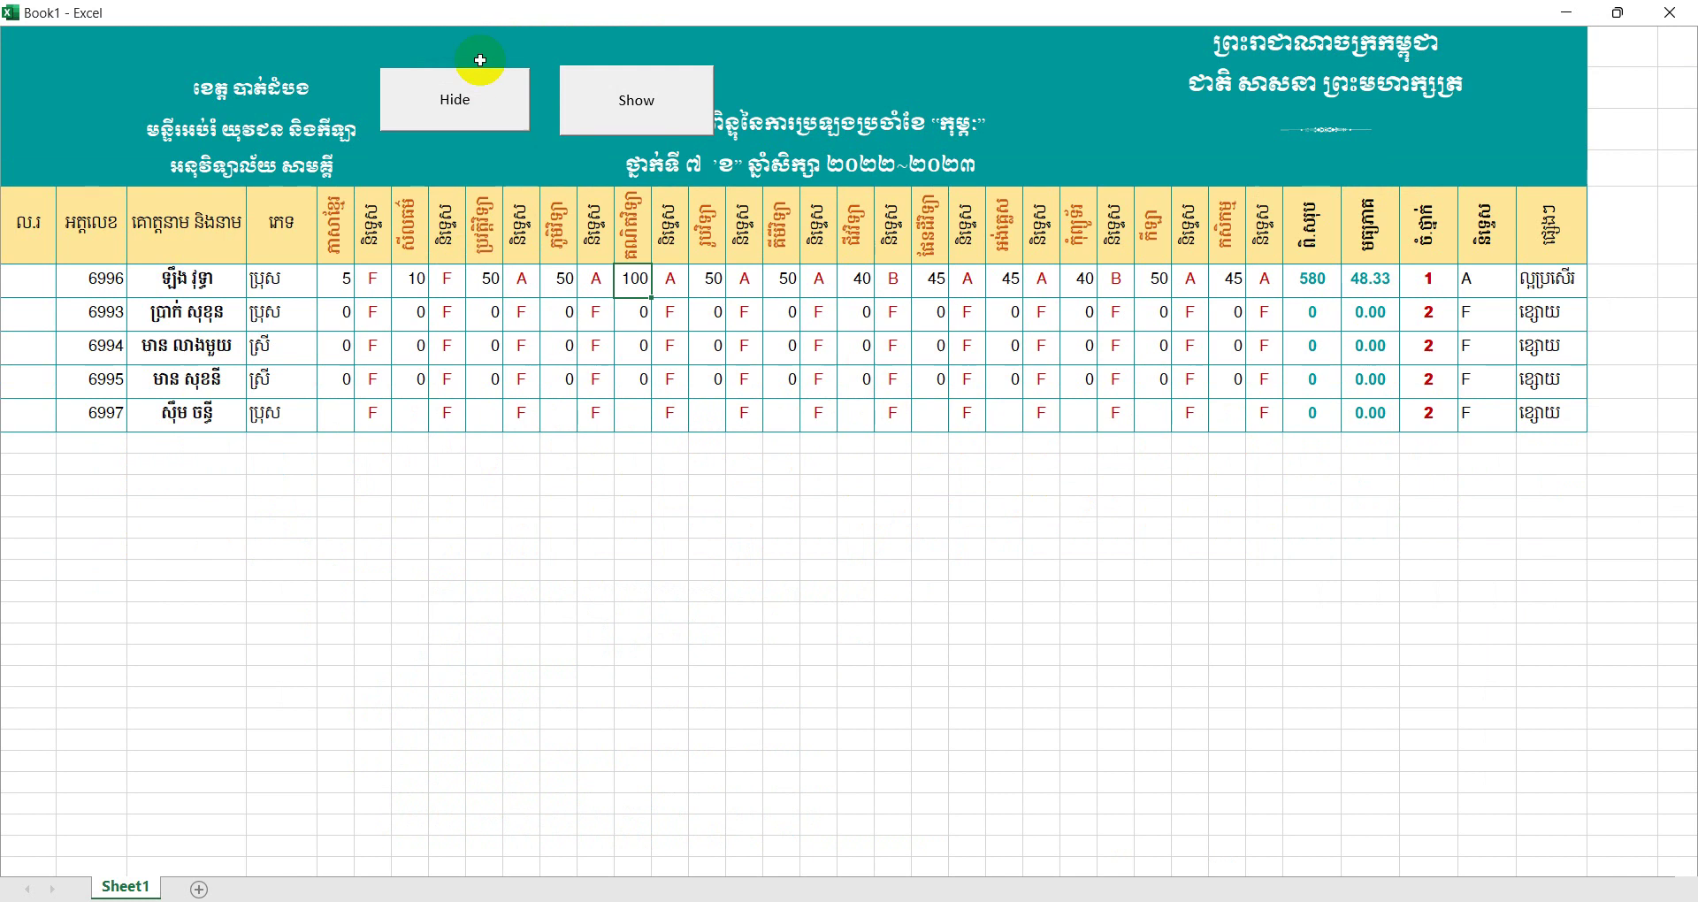
left_click_drag(473, 10, 664, 134)
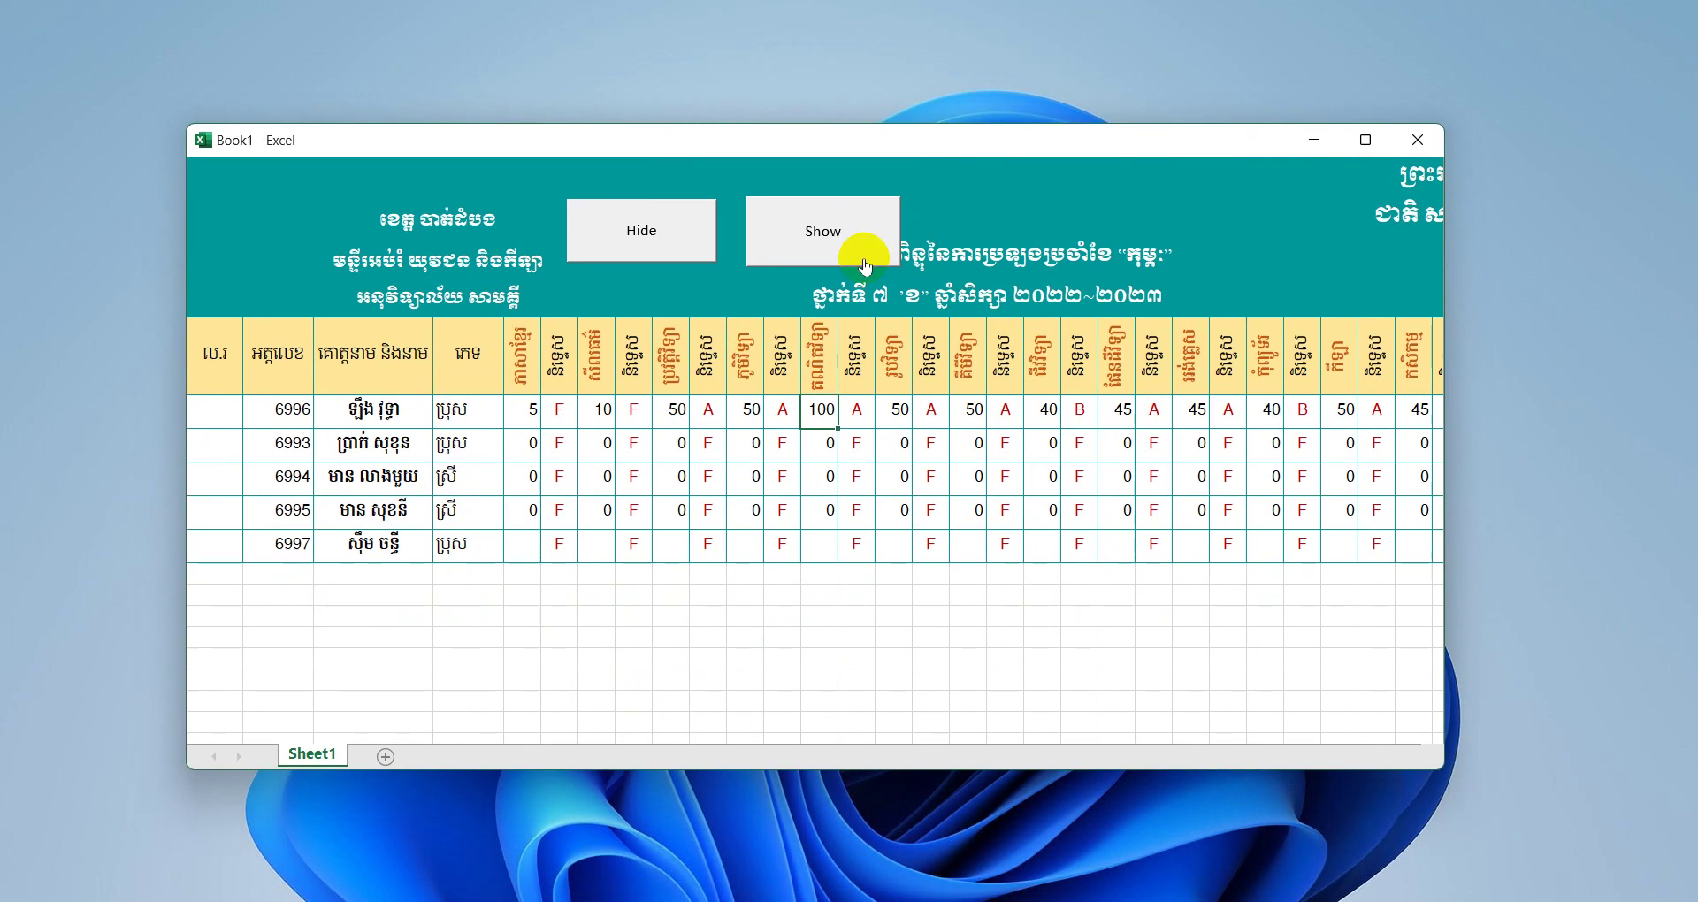
left_click(829, 212)
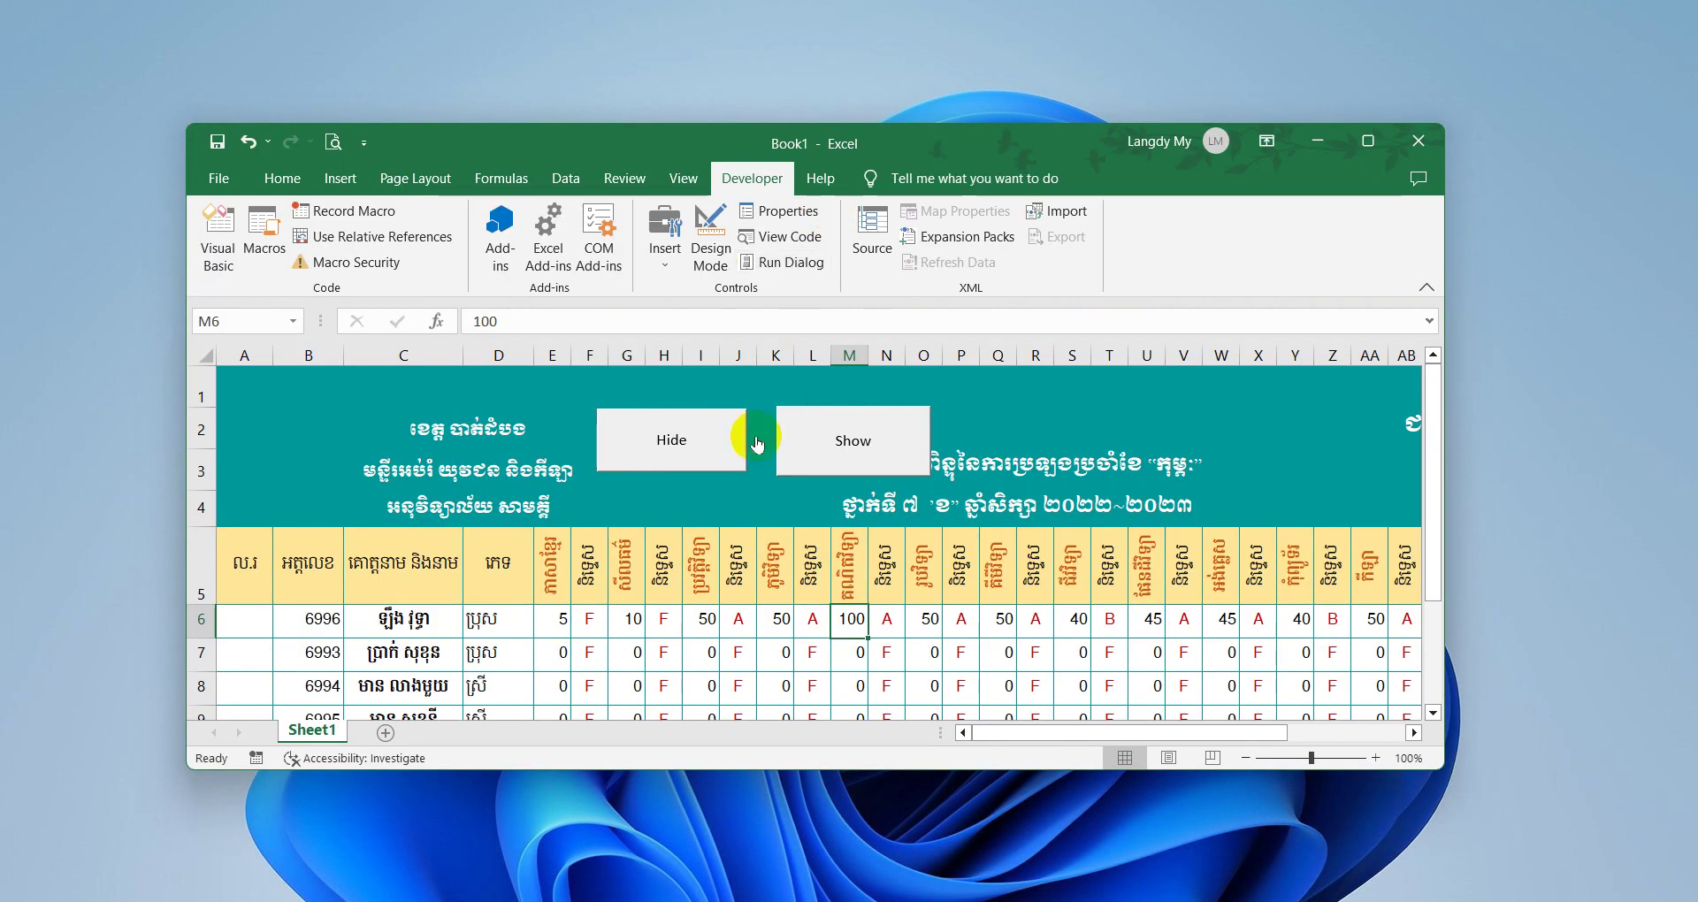
left_click(693, 428)
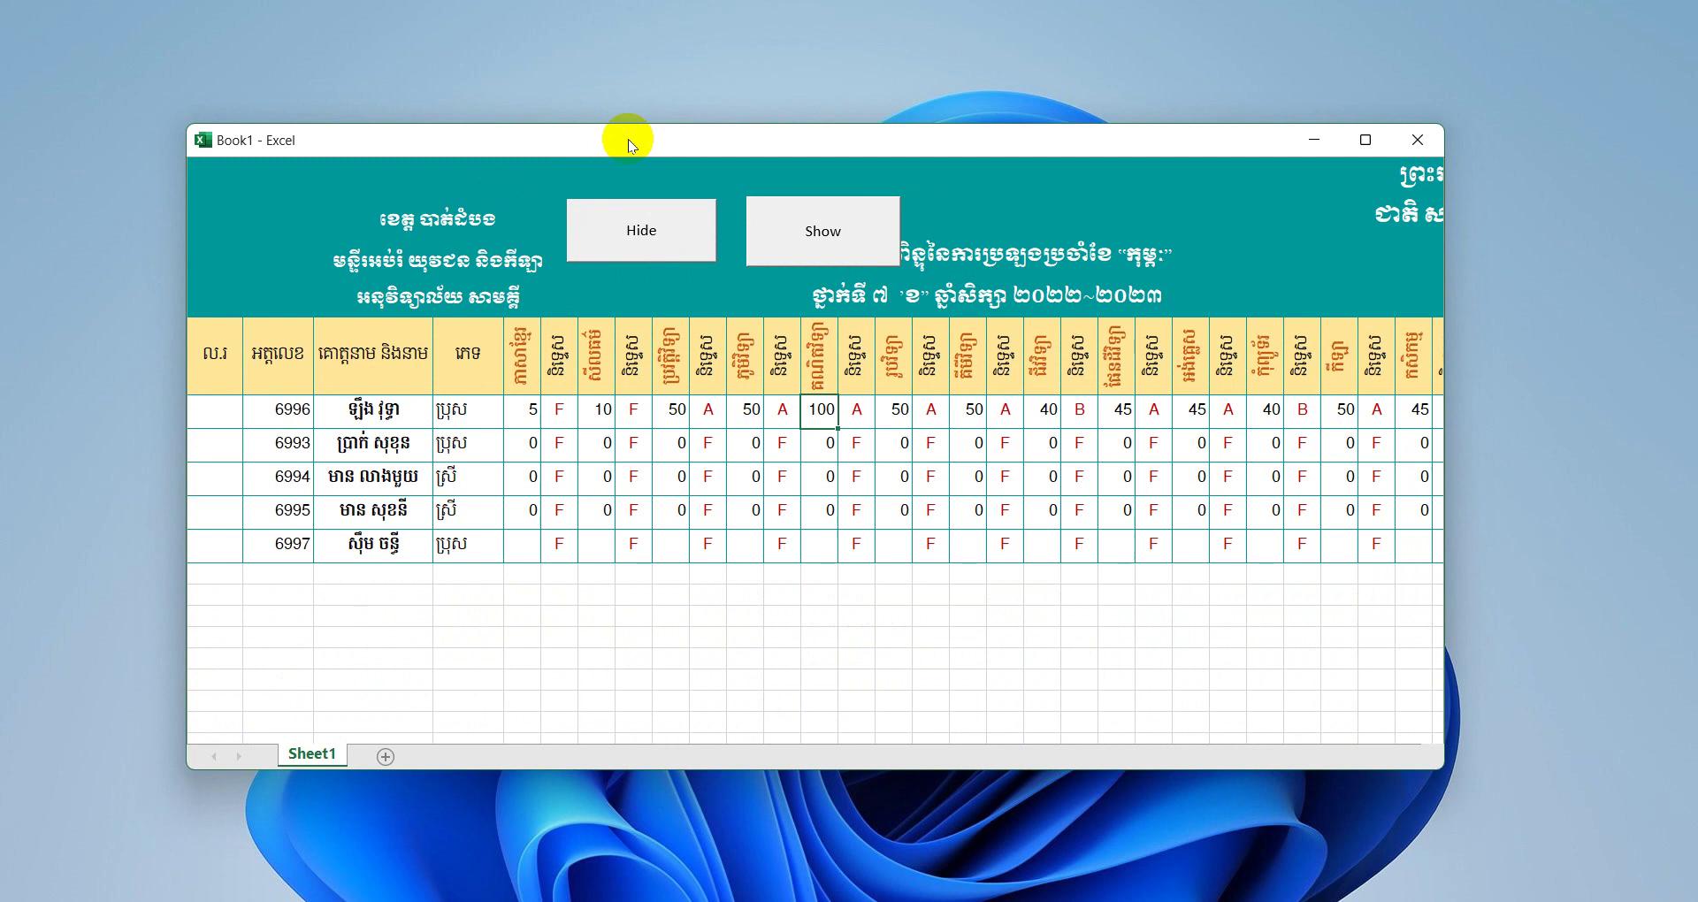
left_click_drag(1095, 139, 1020, 154)
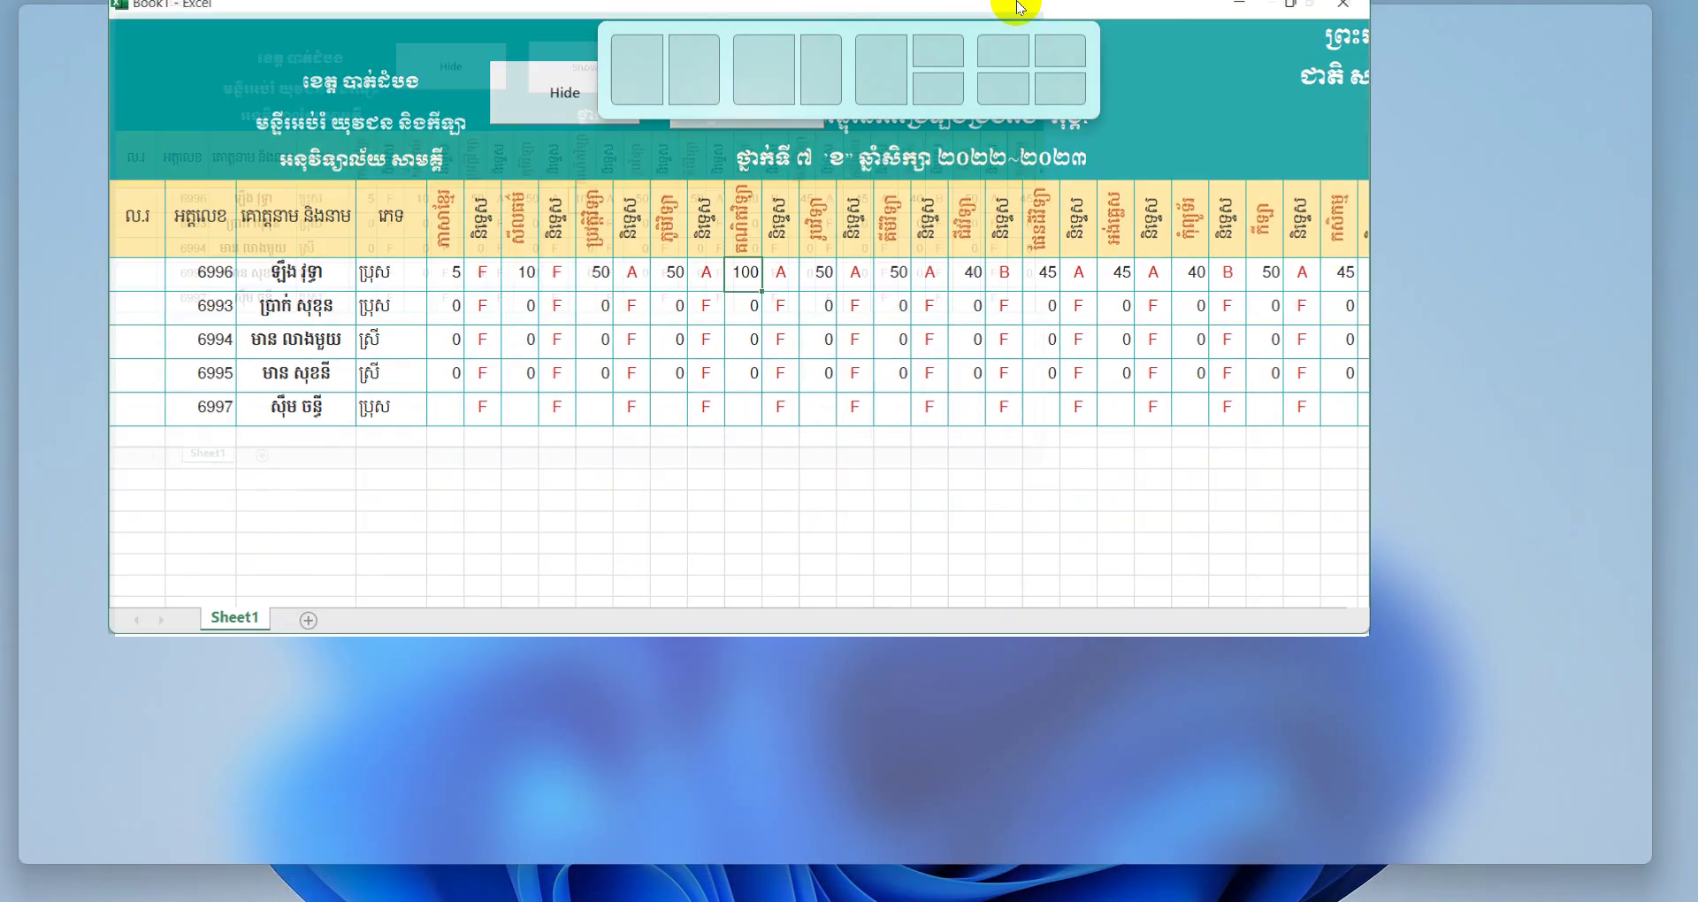
left_click_drag(1020, 158, 1011, 7)
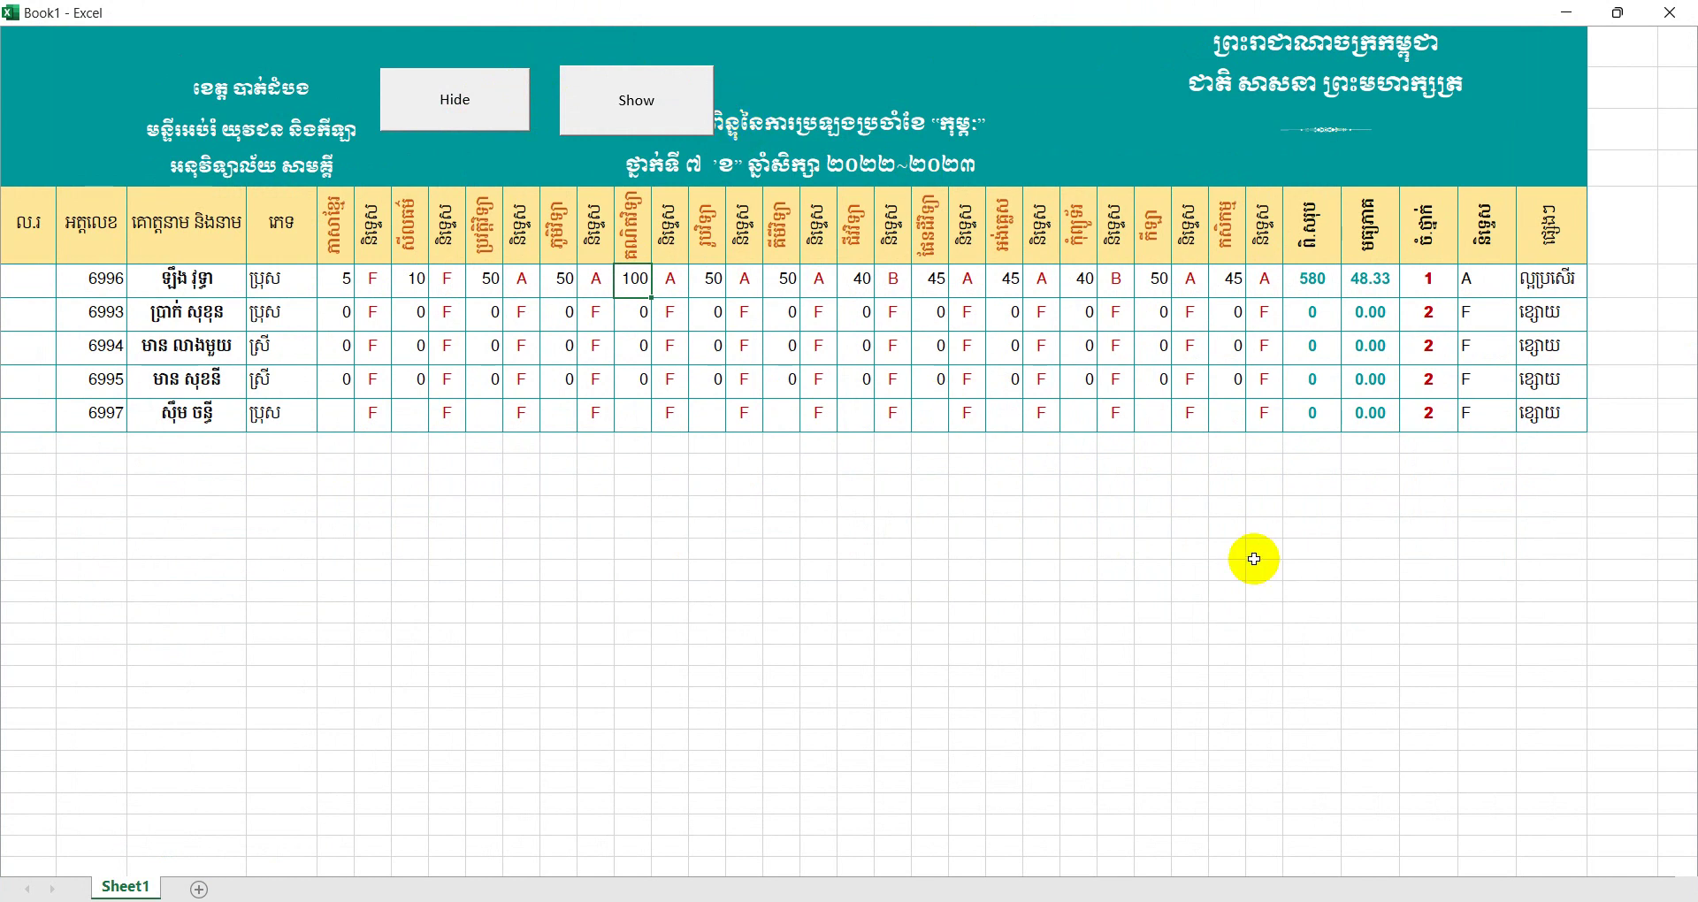
left_click(672, 100)
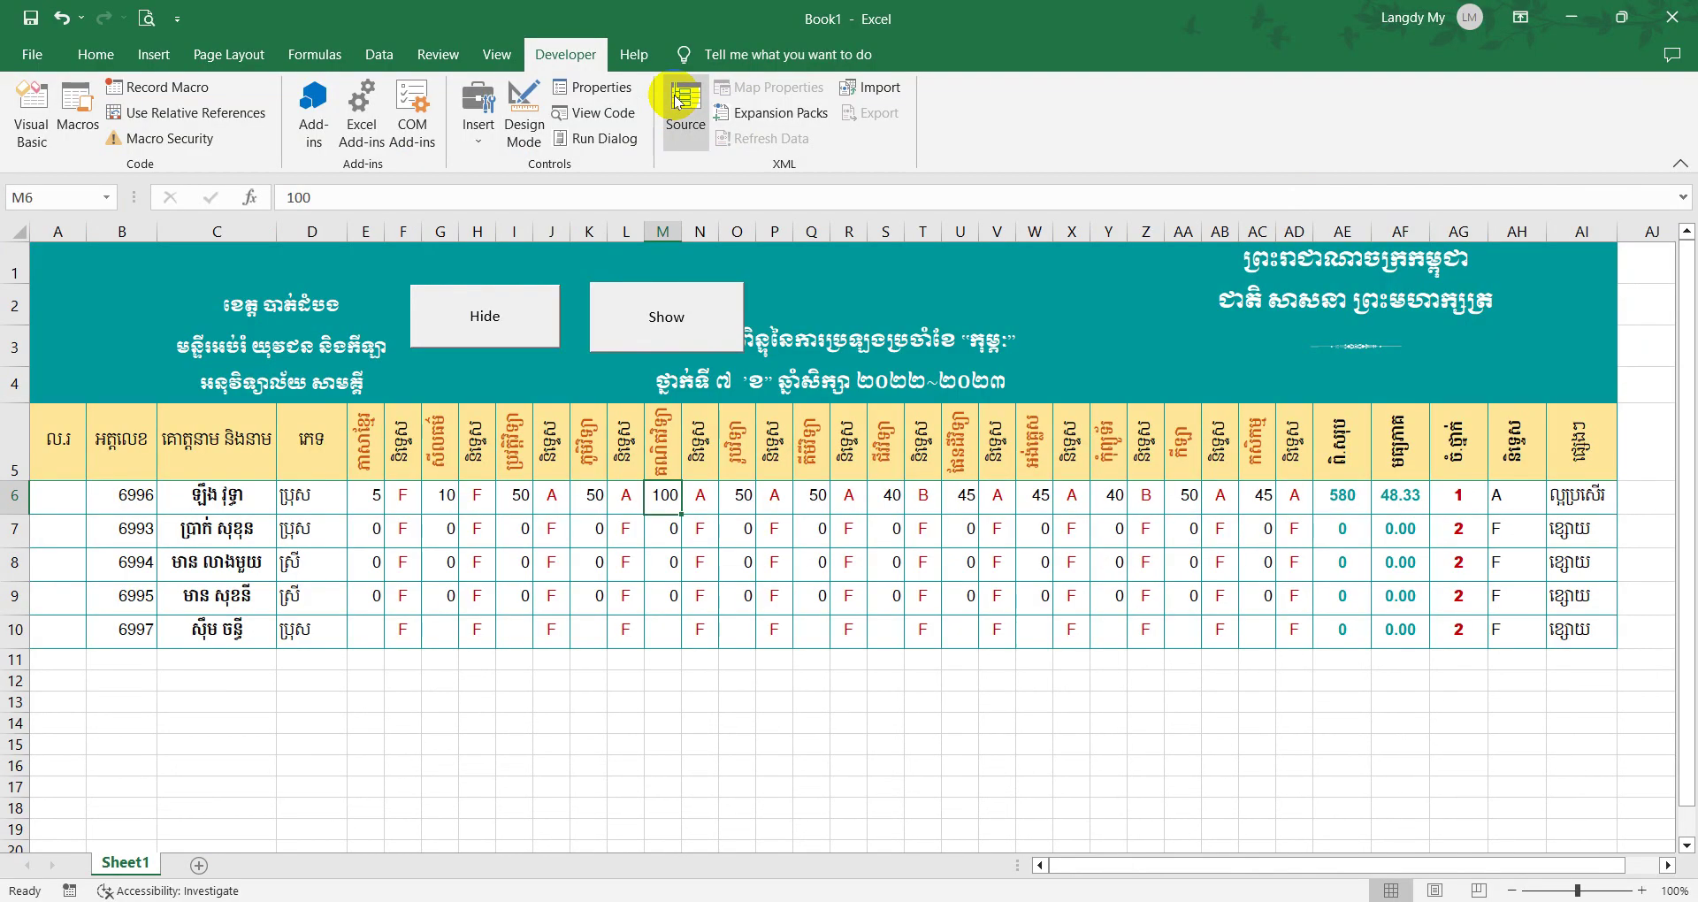
Step: Resize Excel to a smaller centred window and run HideAll then ShowAll
double_click(766, 12)
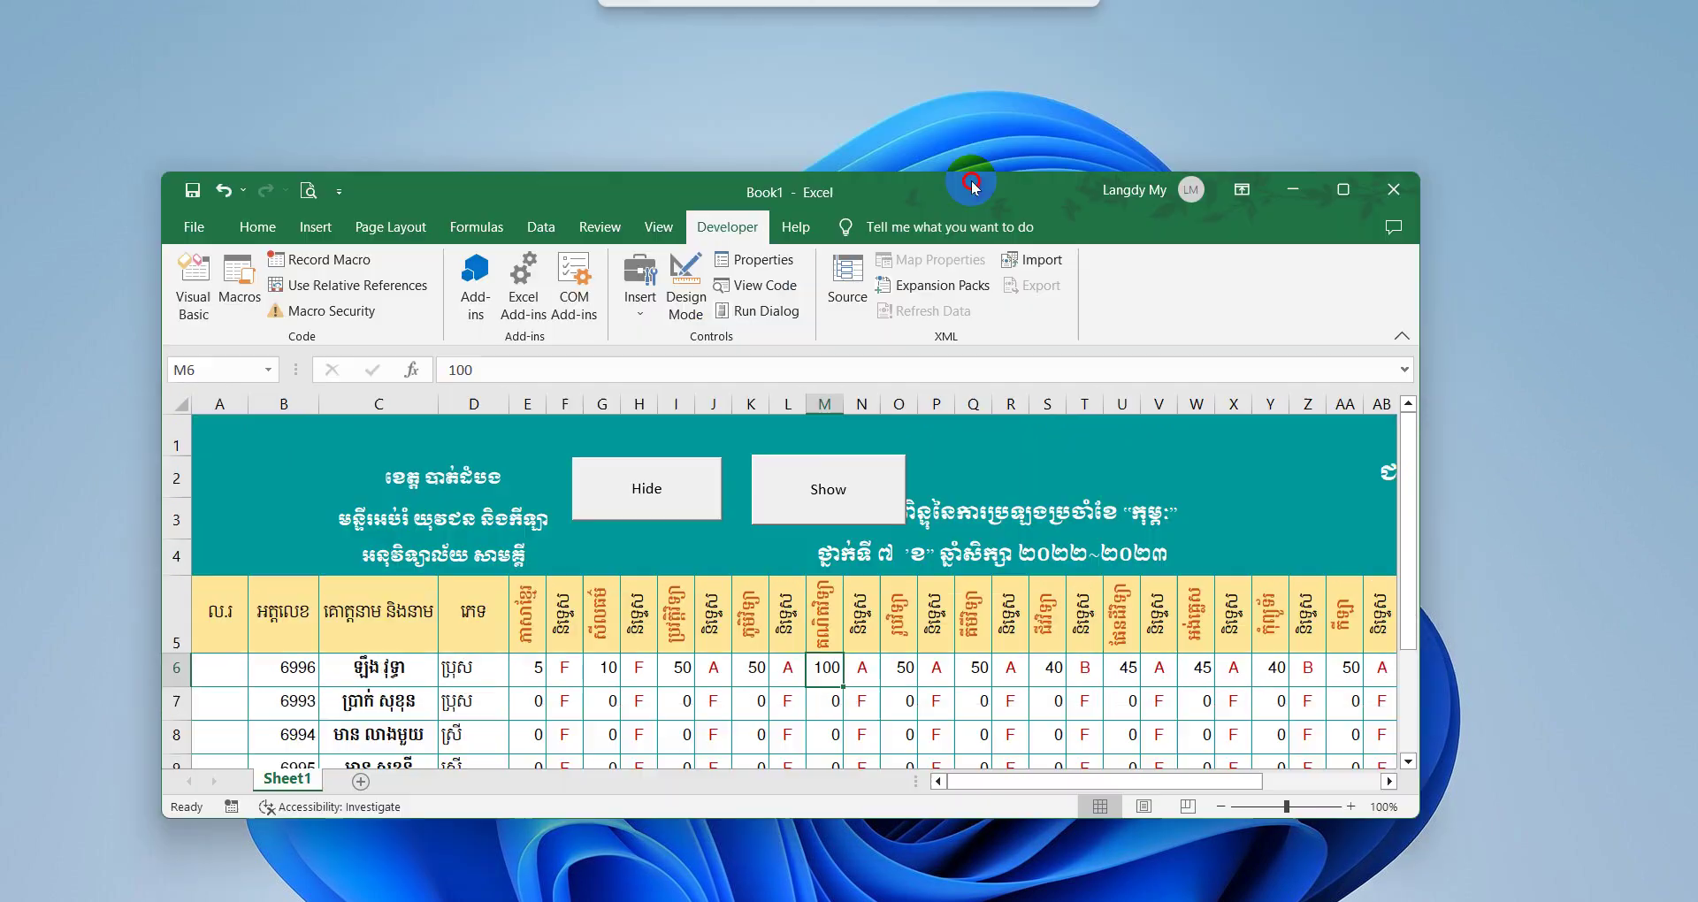
left_click_drag(988, 54, 978, 4)
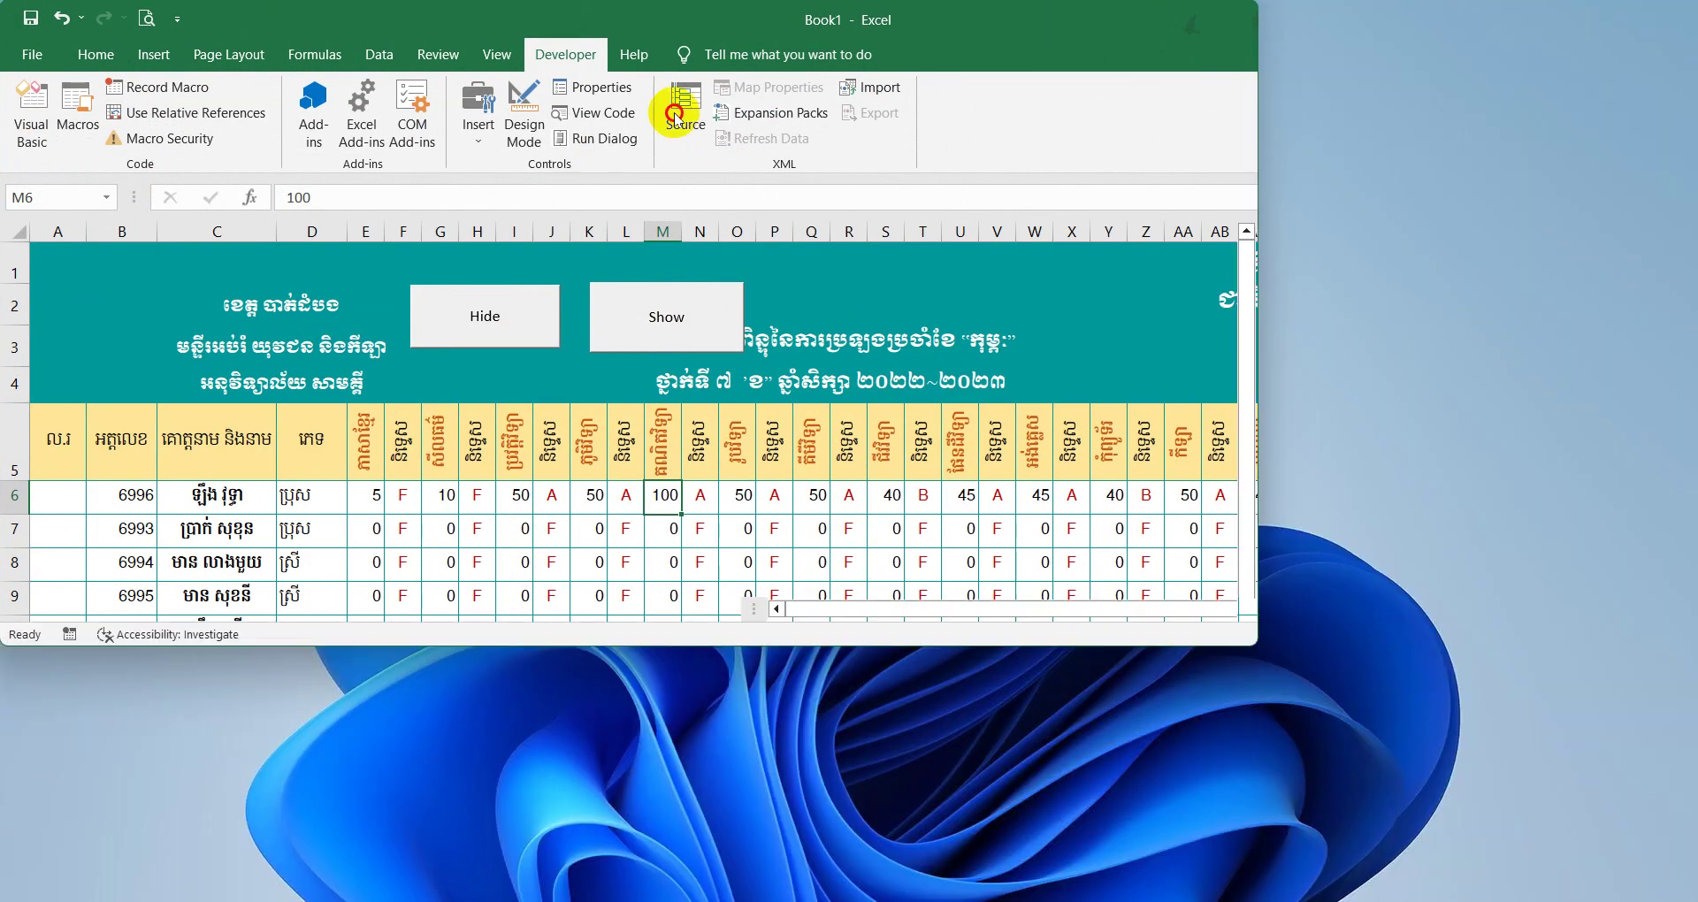
left_click_drag(535, 7, 747, 177)
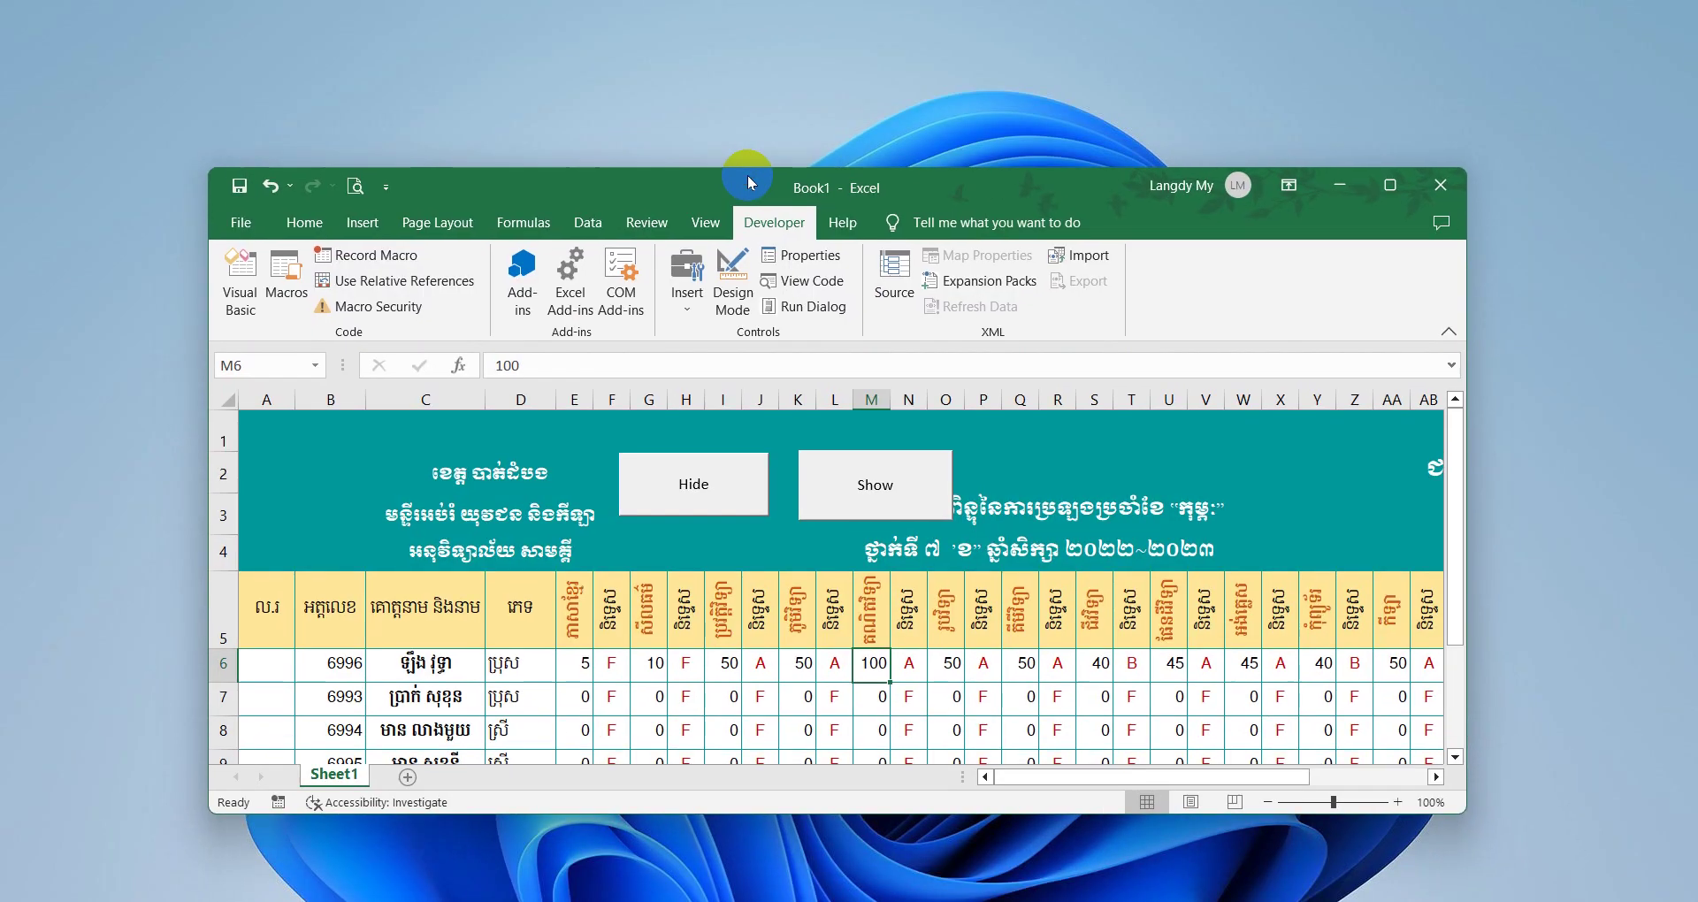
left_click(723, 493)
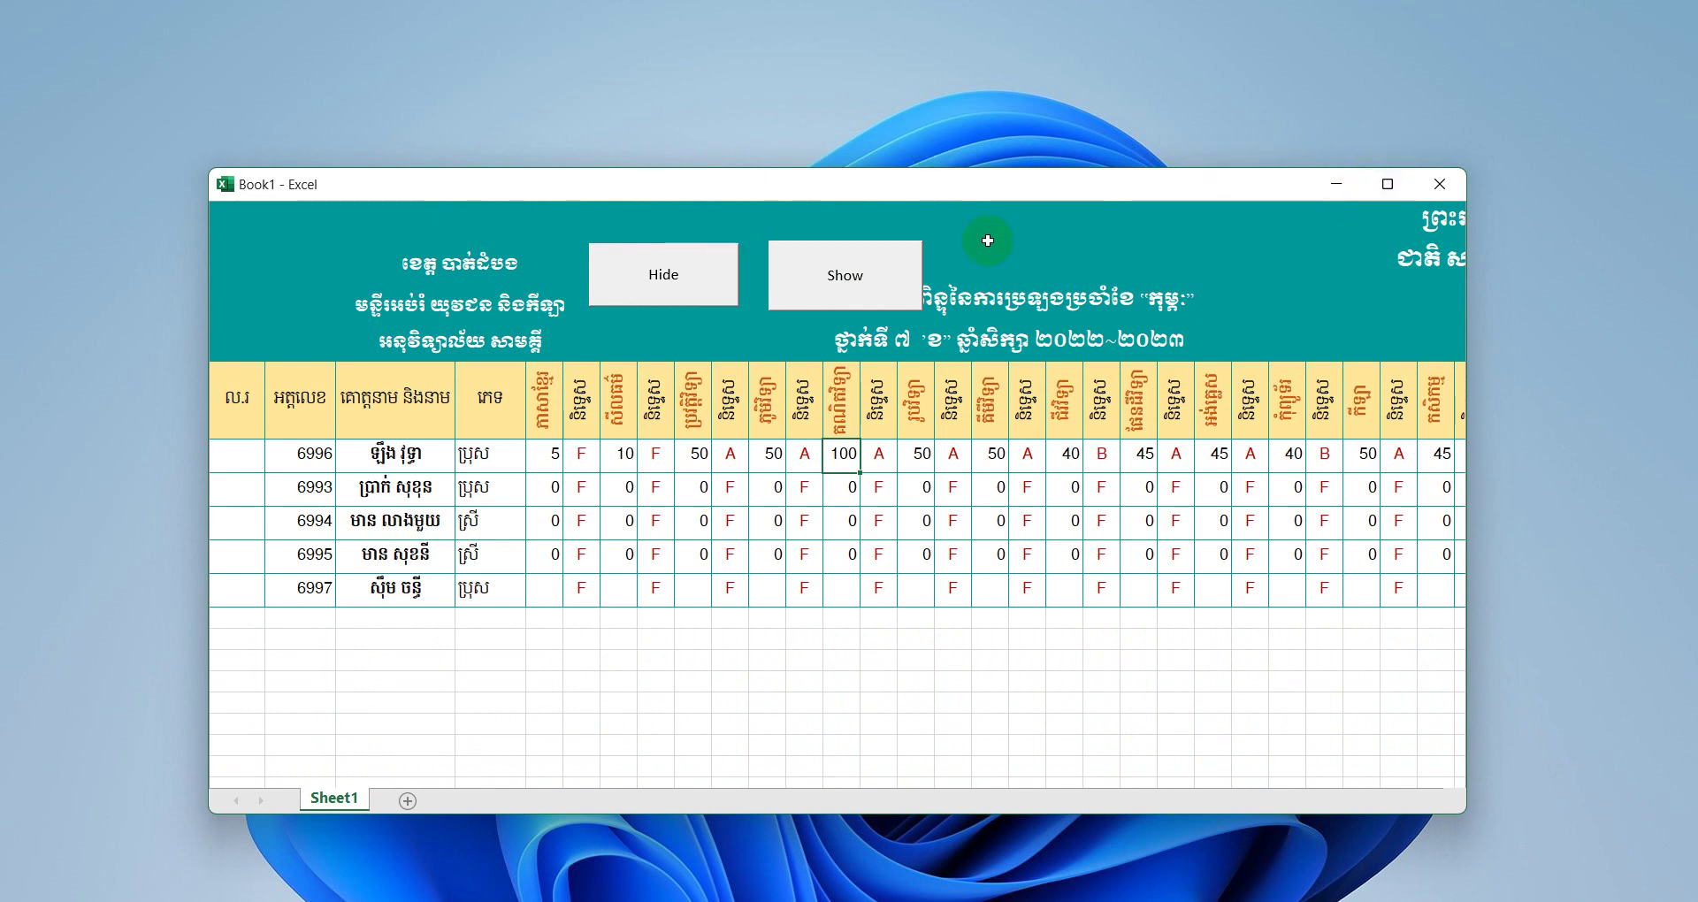
left_click(857, 277)
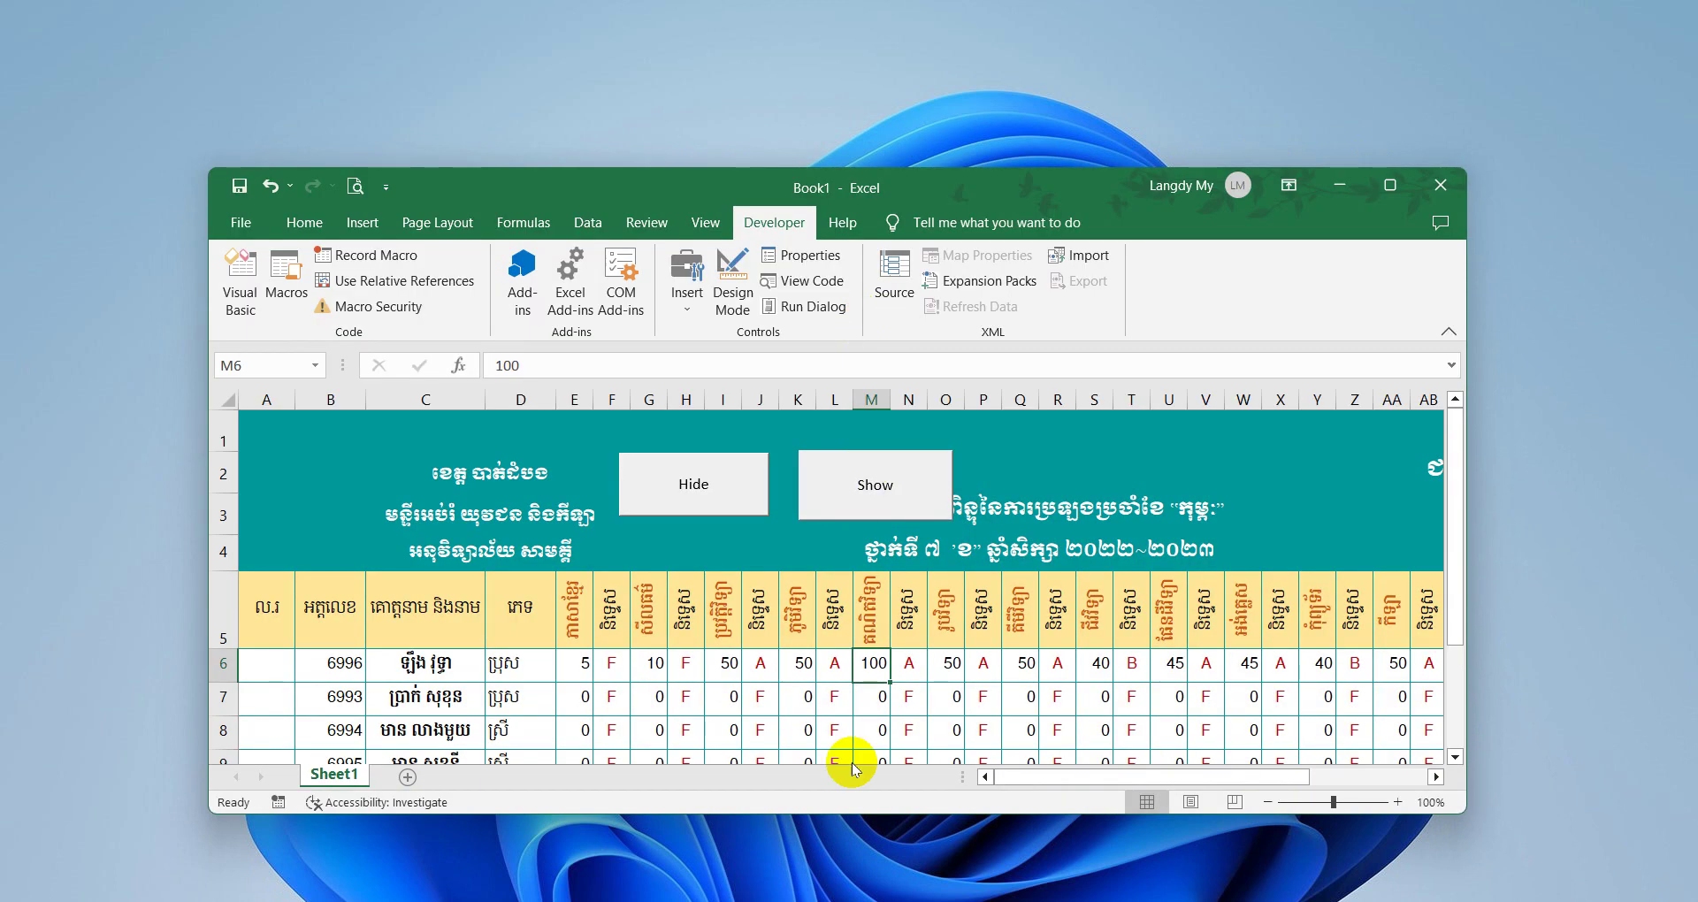
Step: End HideAll with a 'Display fullscreen' comment and Application.DisplayFullScreen = True
left_click(845, 822)
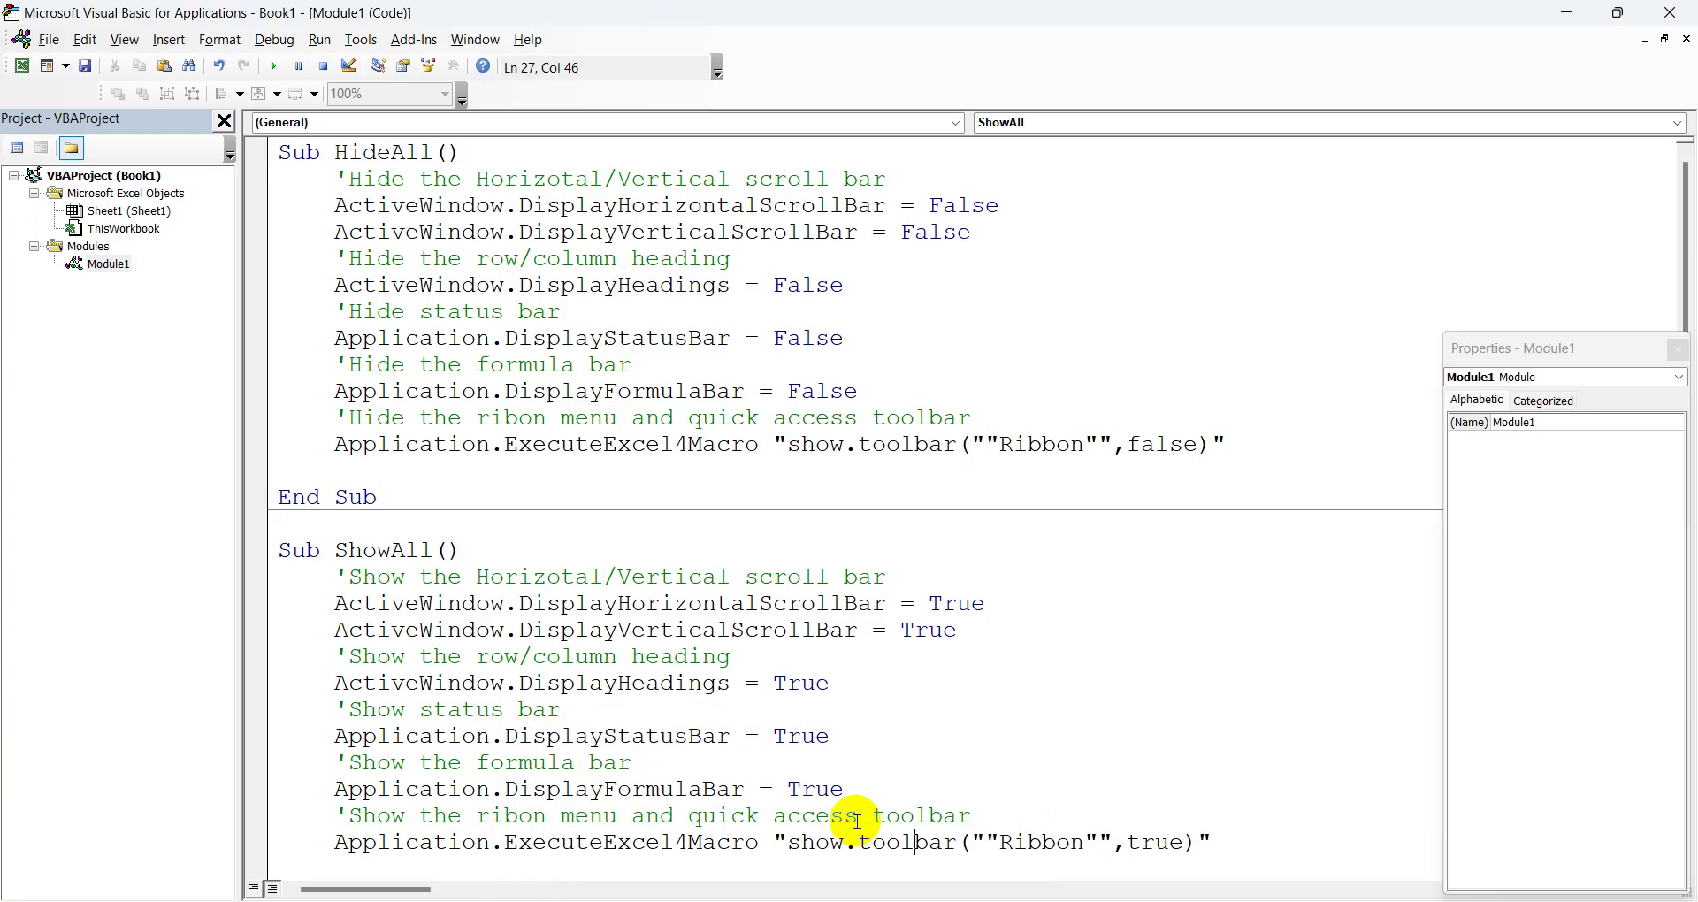
left_click(363, 469)
type("'Di")
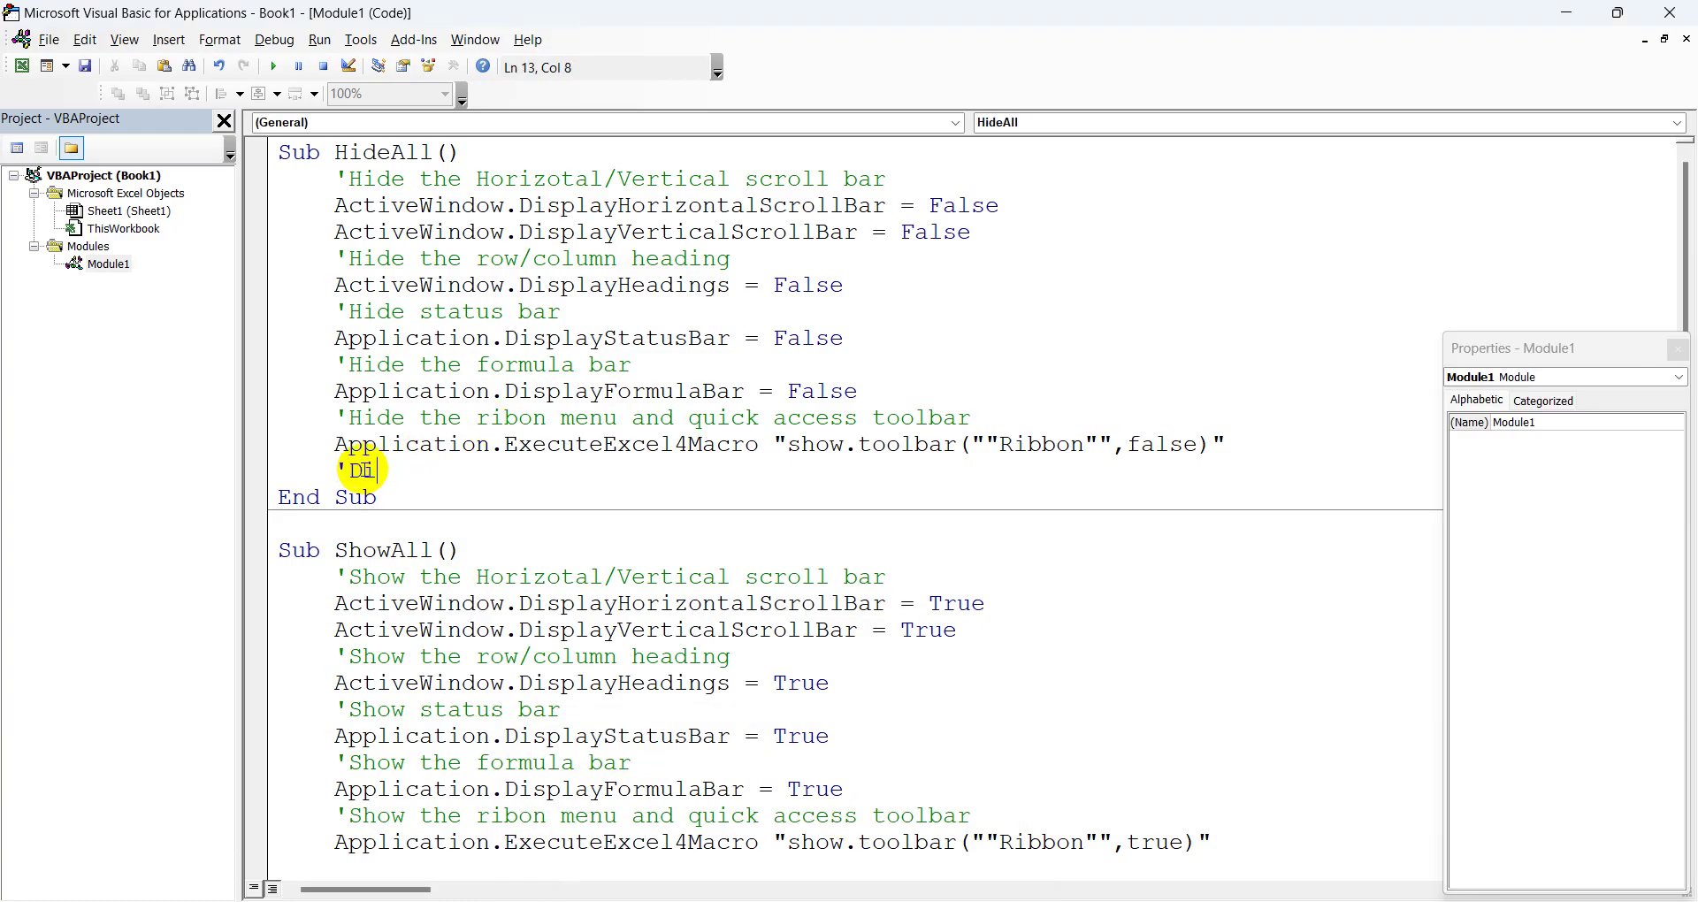
type("splay fullscreen")
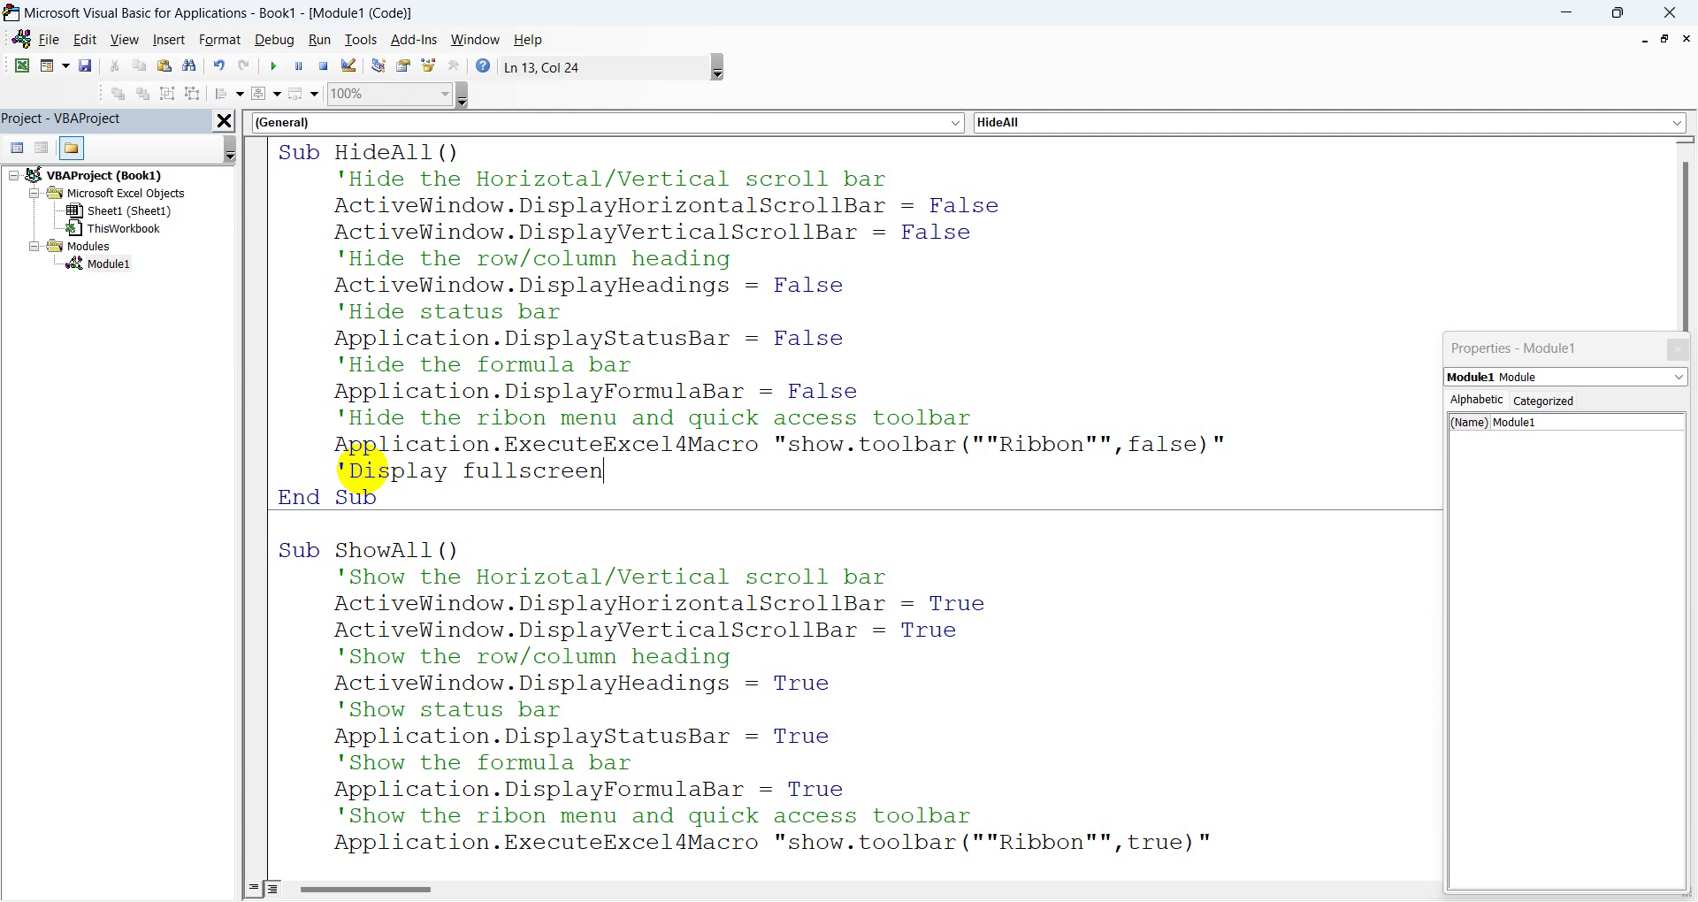
key("Return")
type("applicatio")
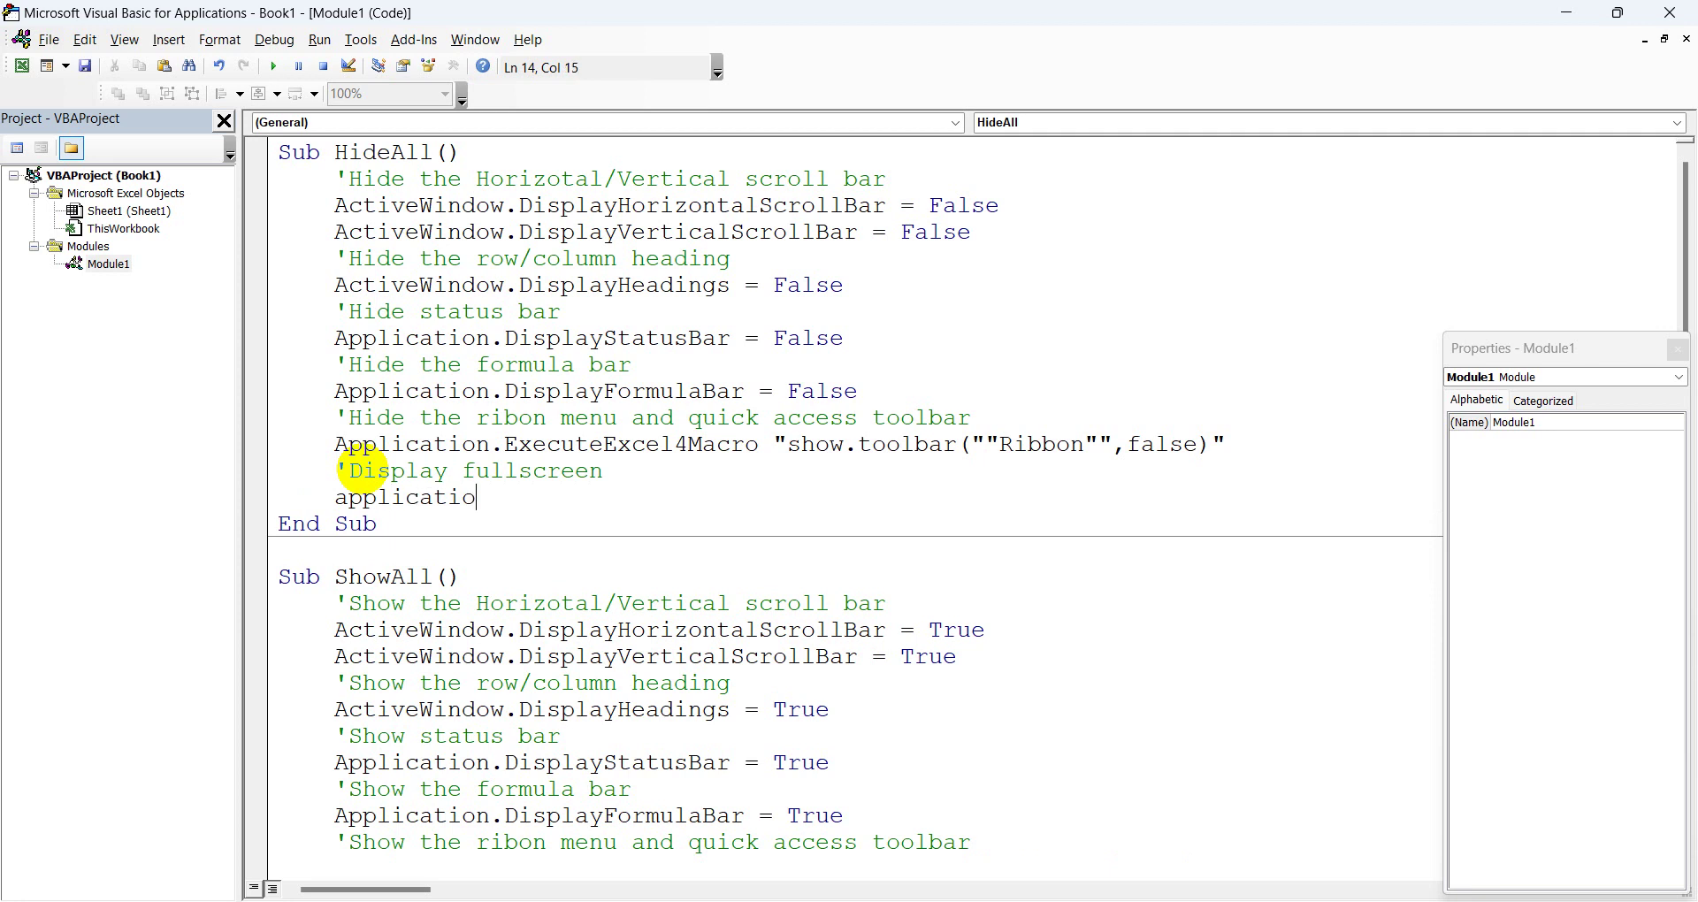
type("n.")
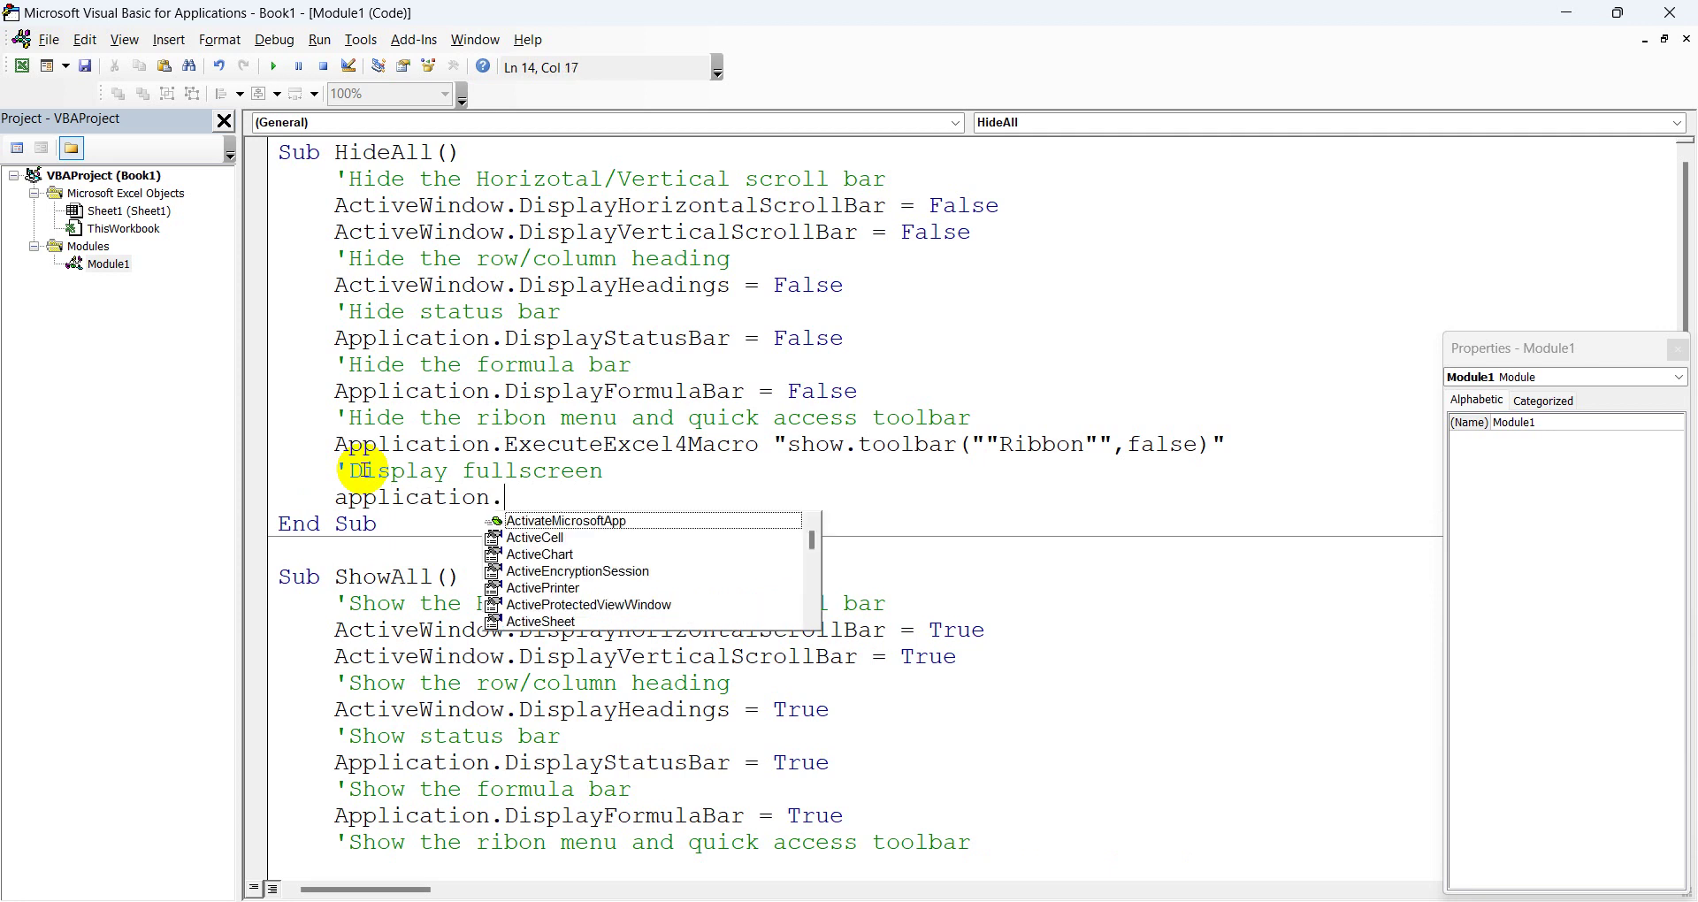
type("displayfu")
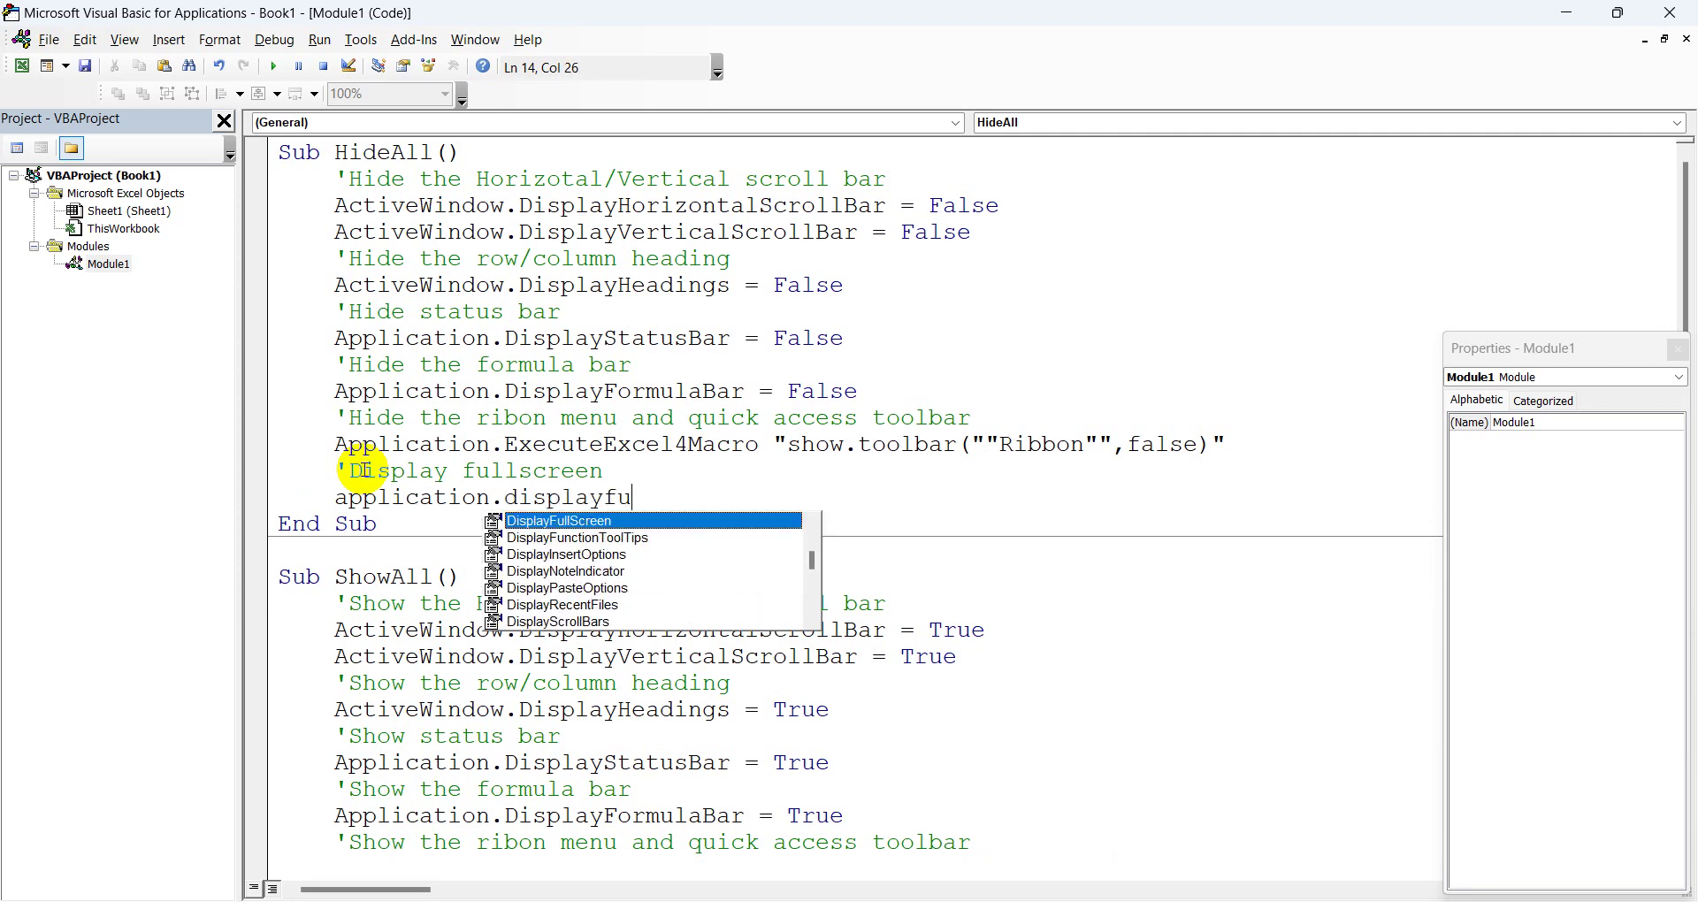
key("Tab")
type("=t")
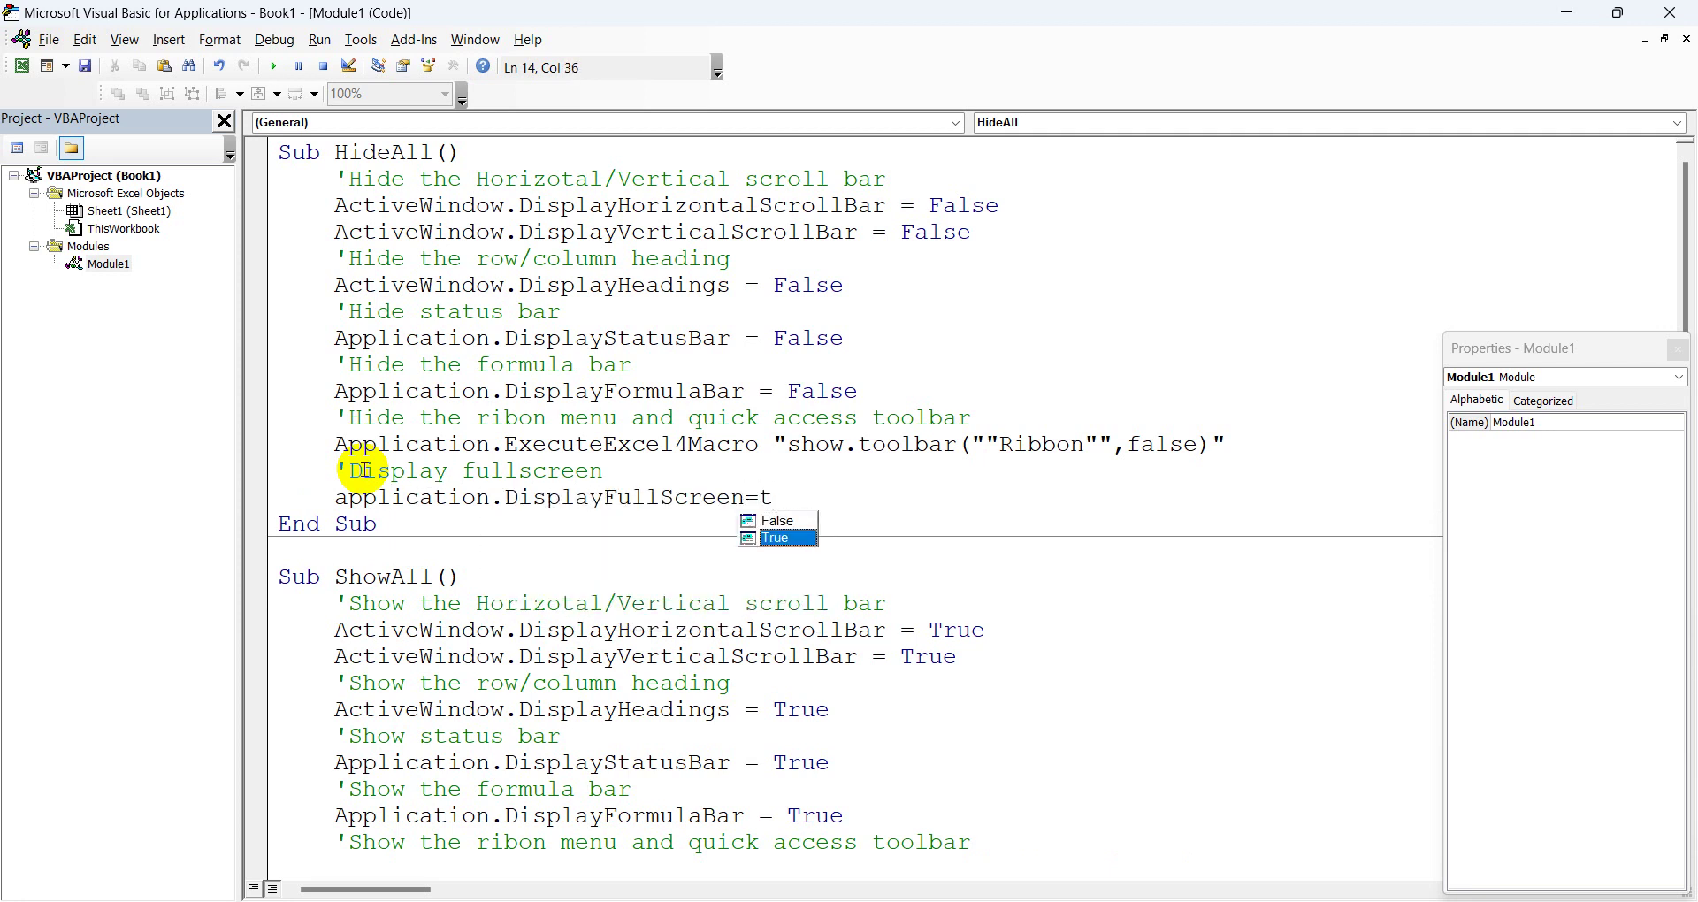
key("Tab")
scroll(646, 787, "down", 1)
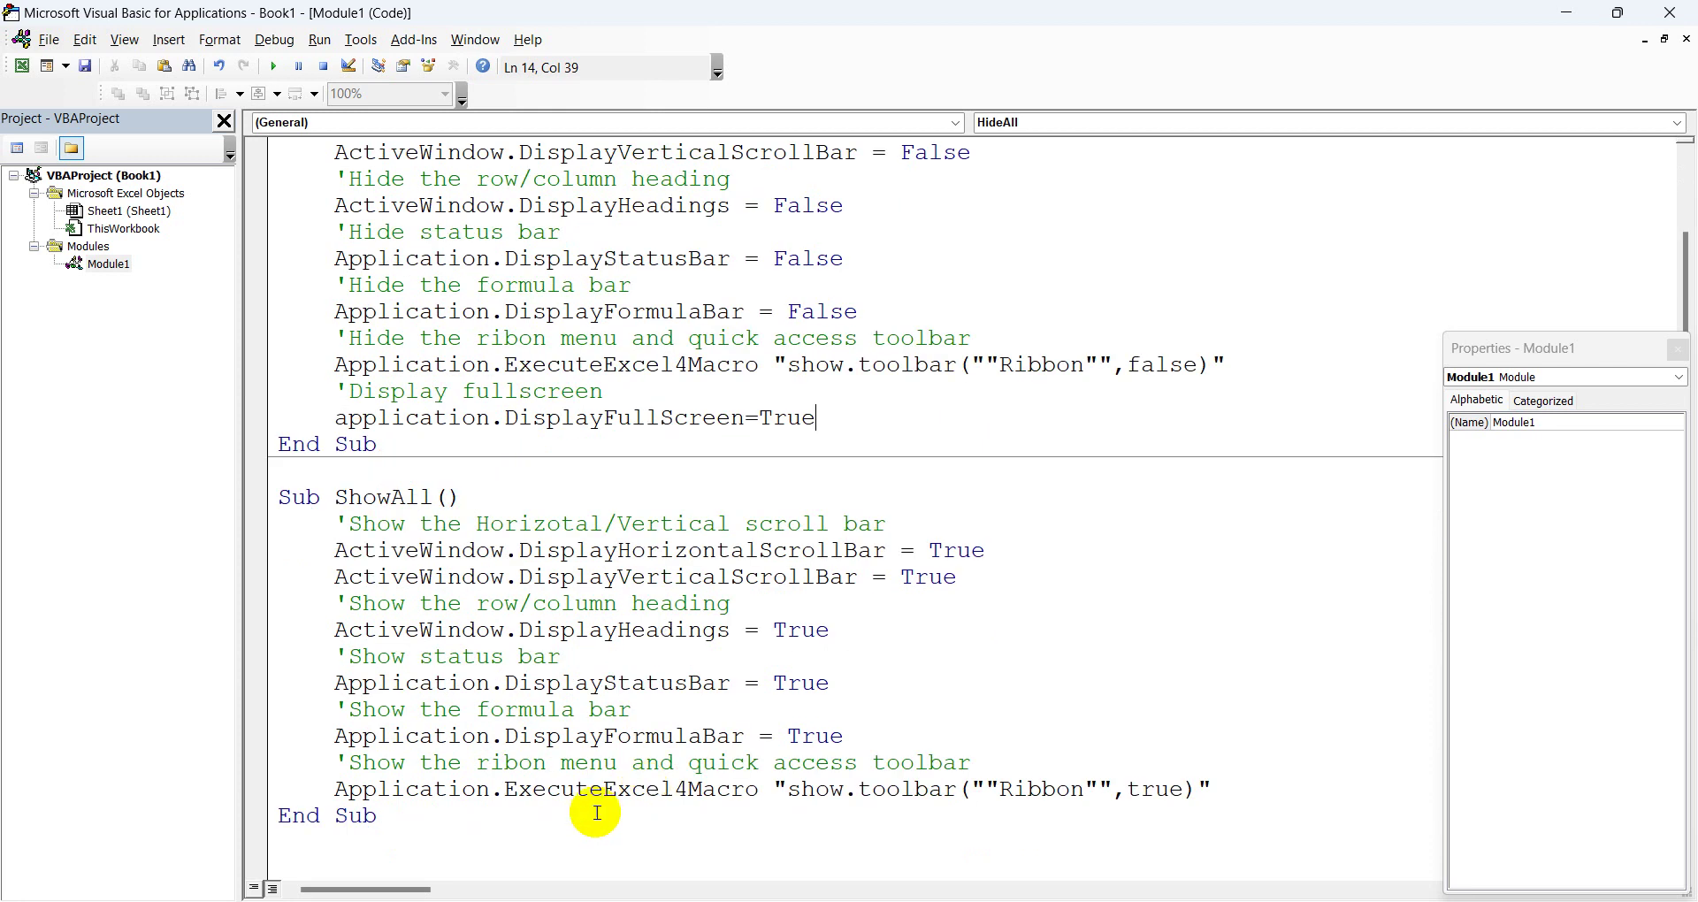
Step: End ShowAll with an 'Exit display fullscreen' comment and Application.DisplayFullScreen = False
left_click(1237, 784)
key("Return")
type("'Exit disp")
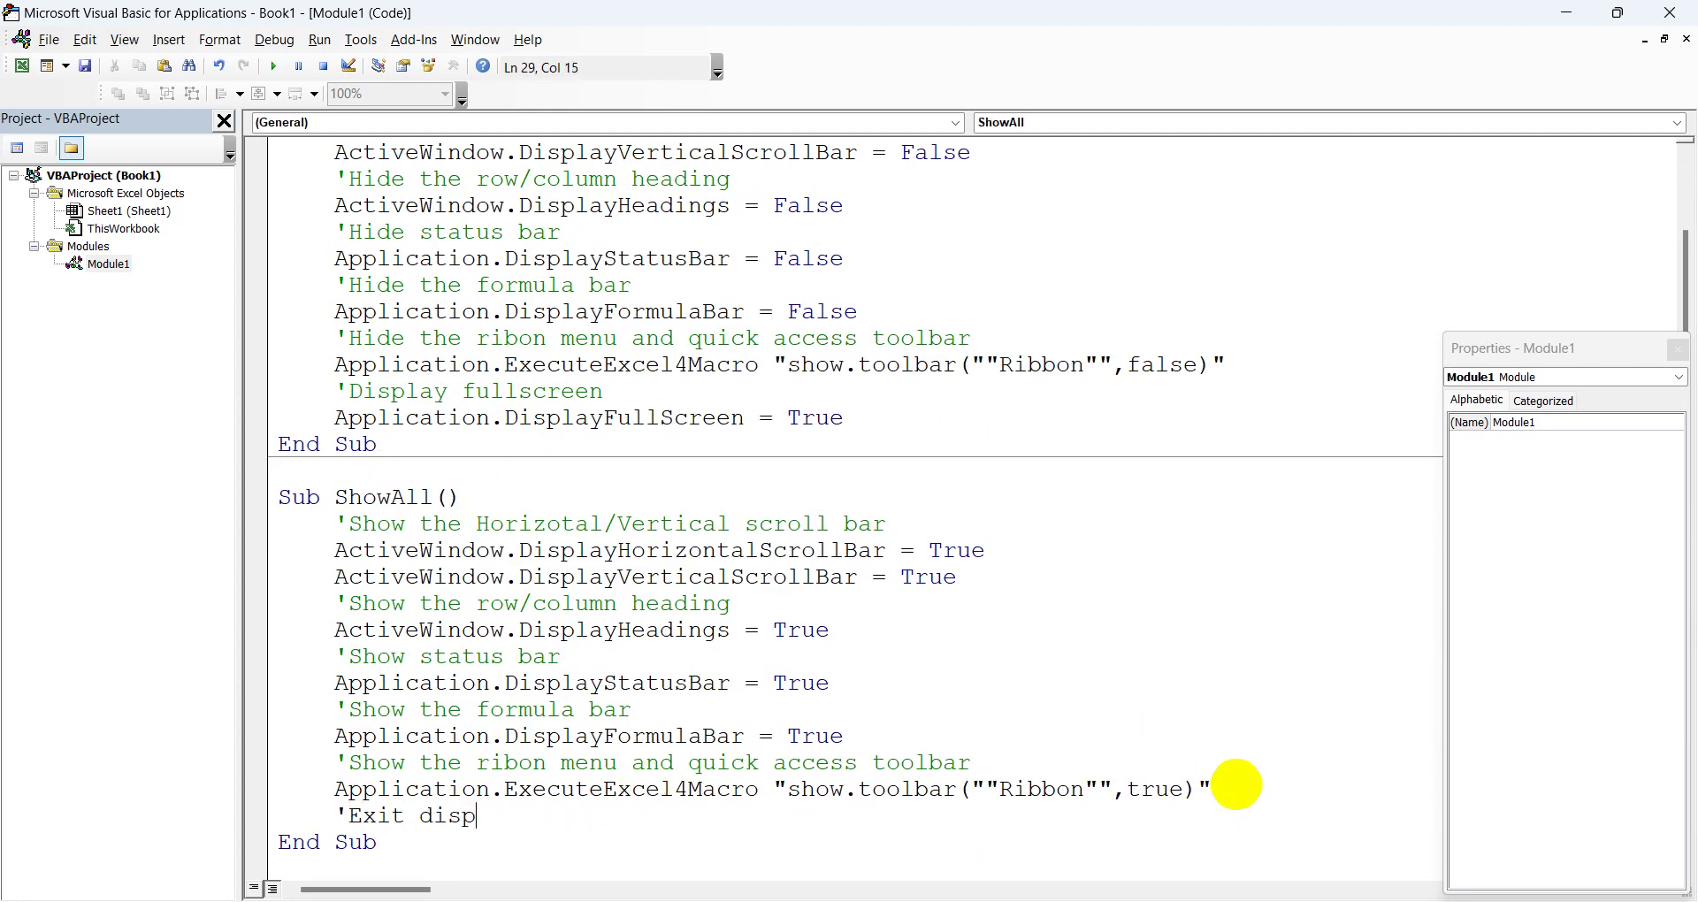
type("lay fullscree")
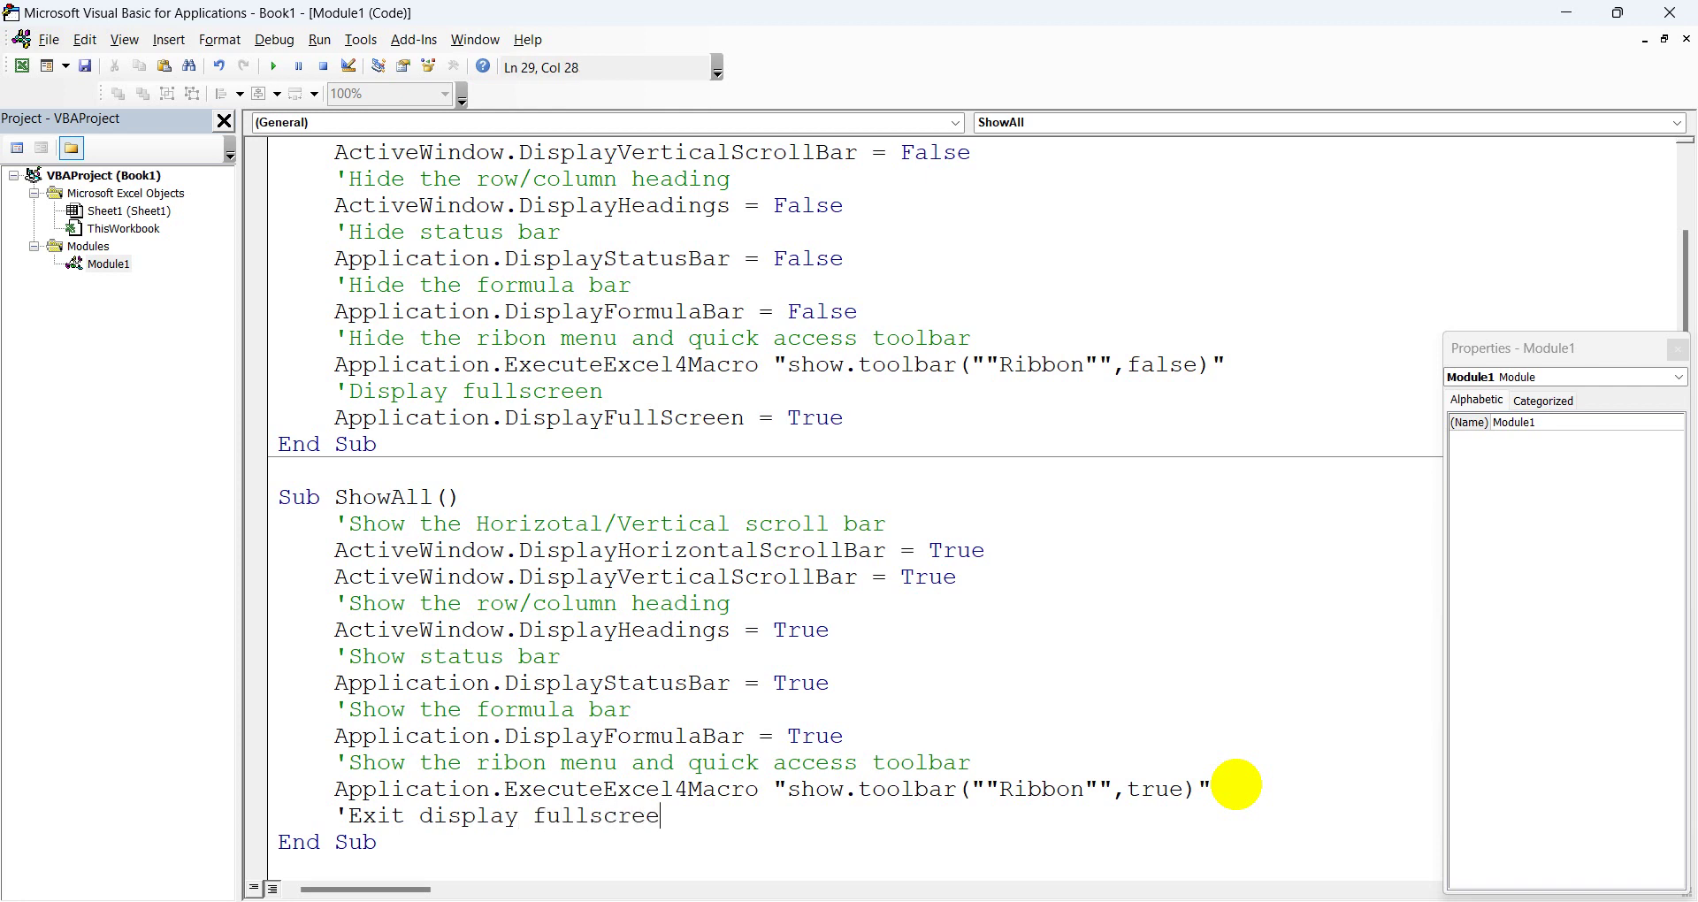
type("n")
key("Return")
type("applicati")
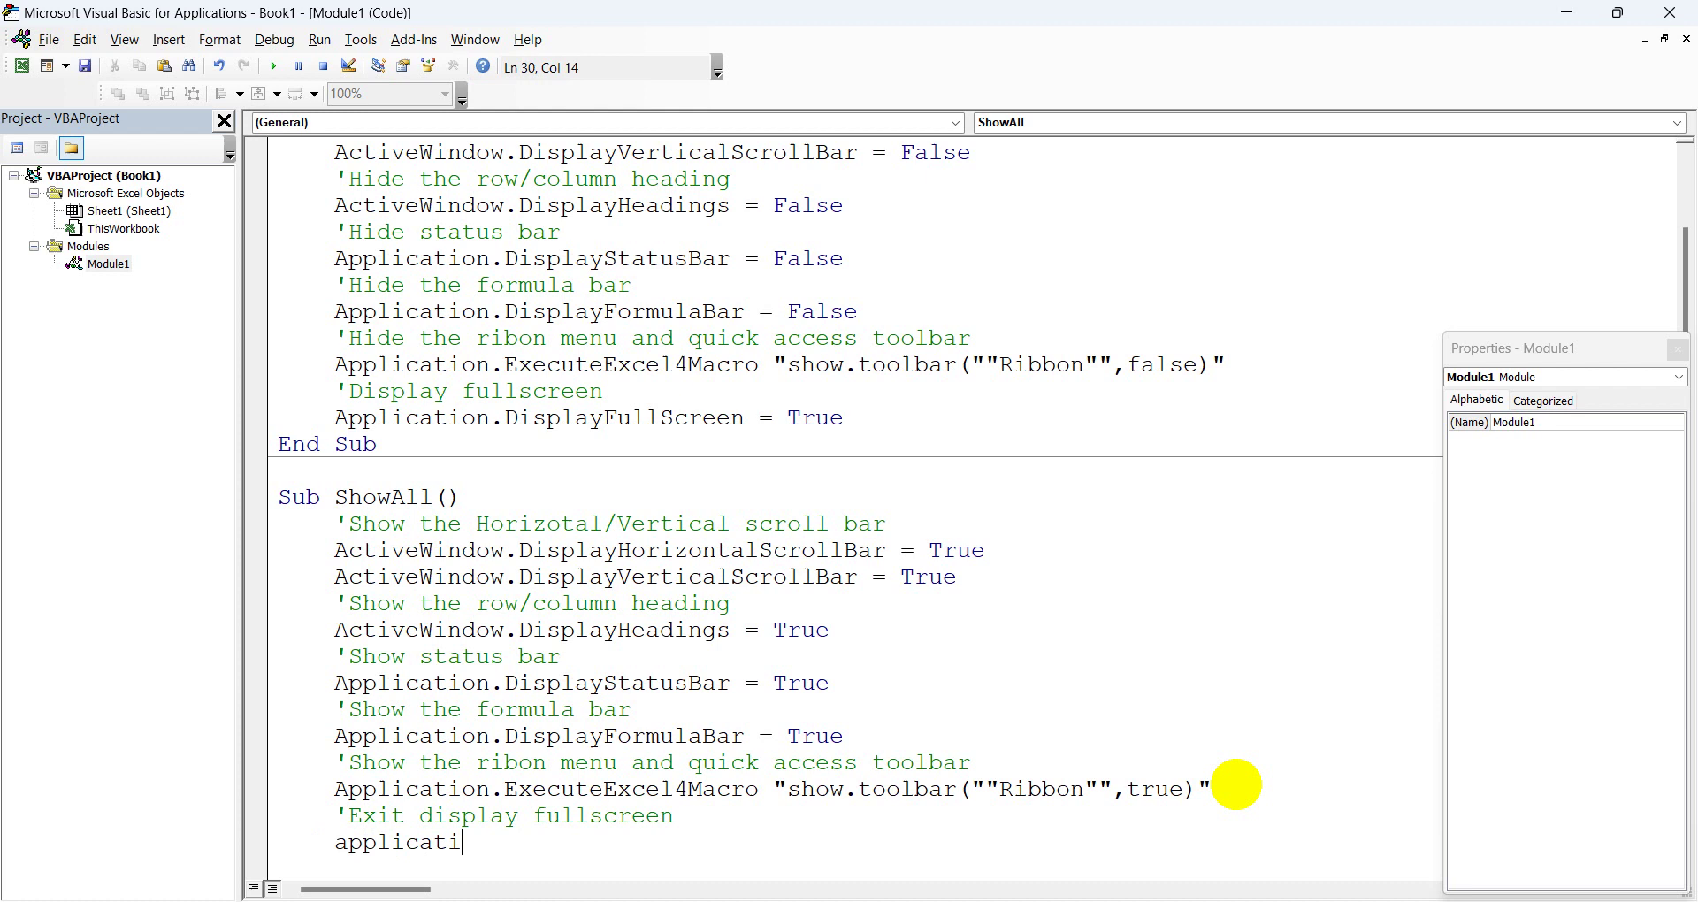
type("on.")
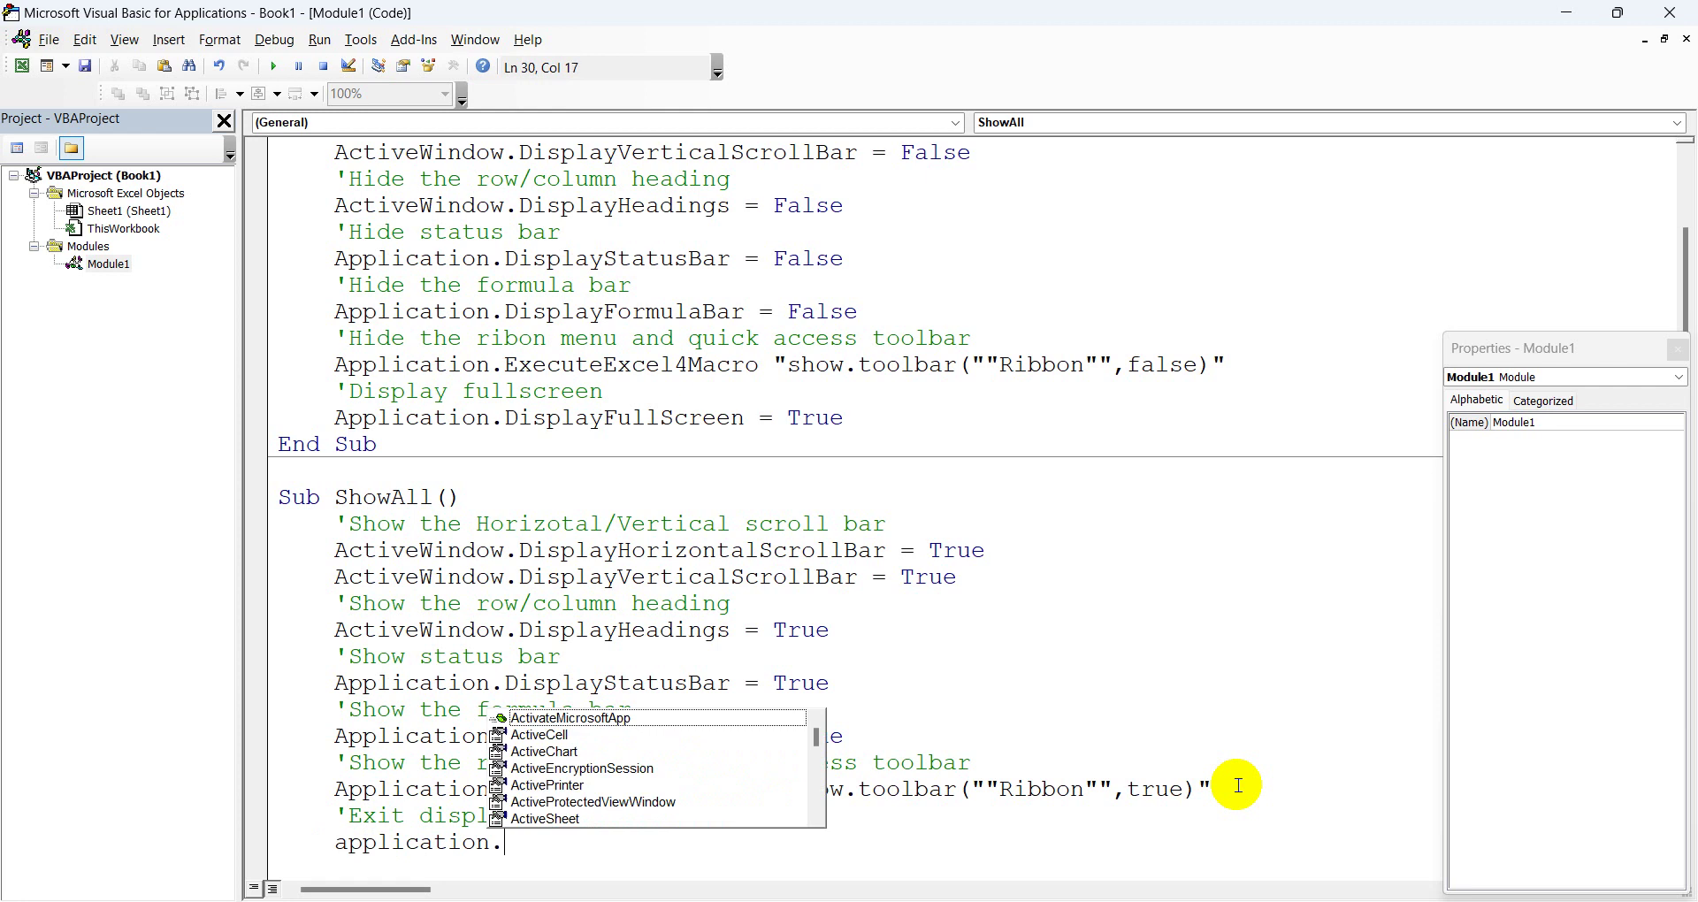
type("displayf")
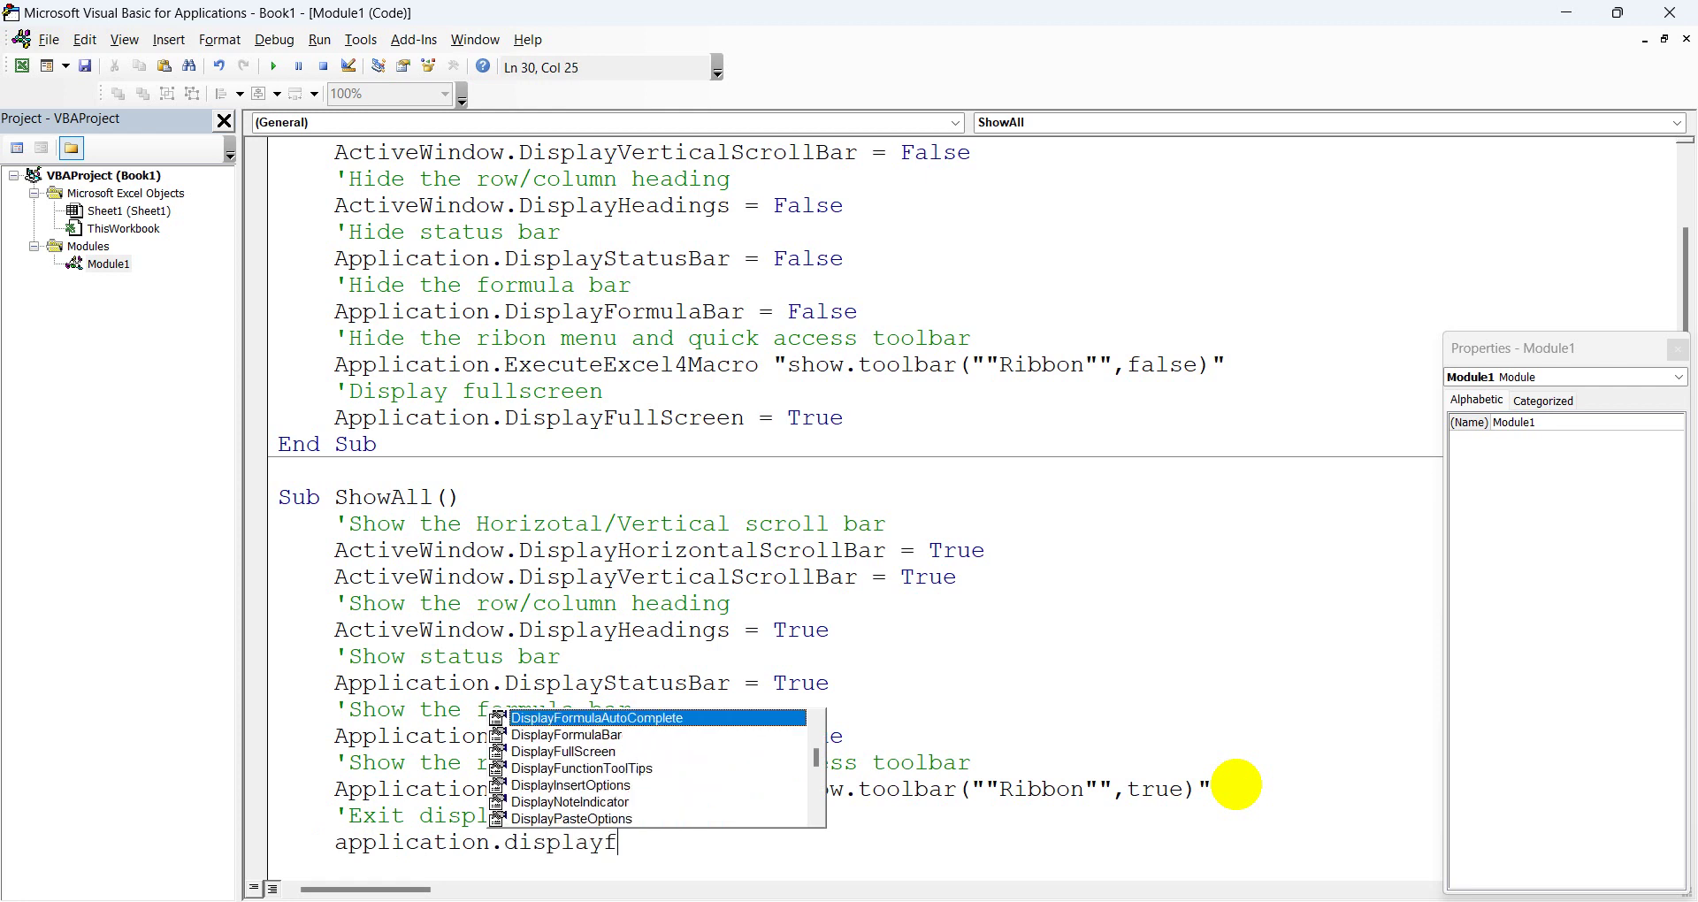
type("ul")
key("Tab")
type("=")
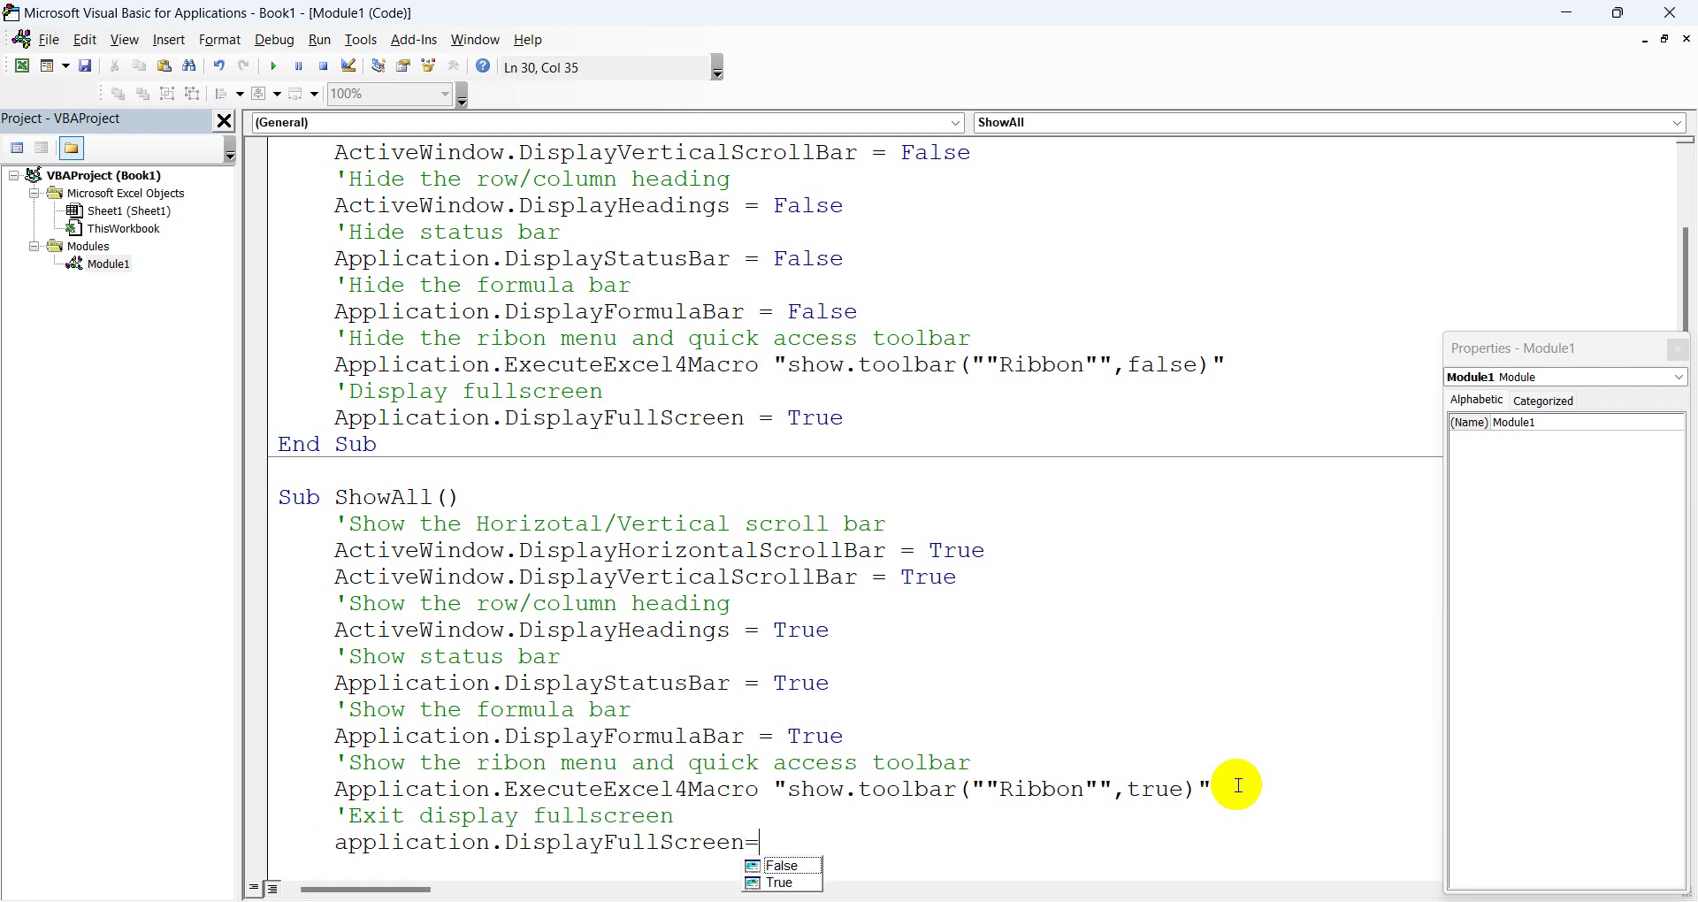
type("f")
key("Tab")
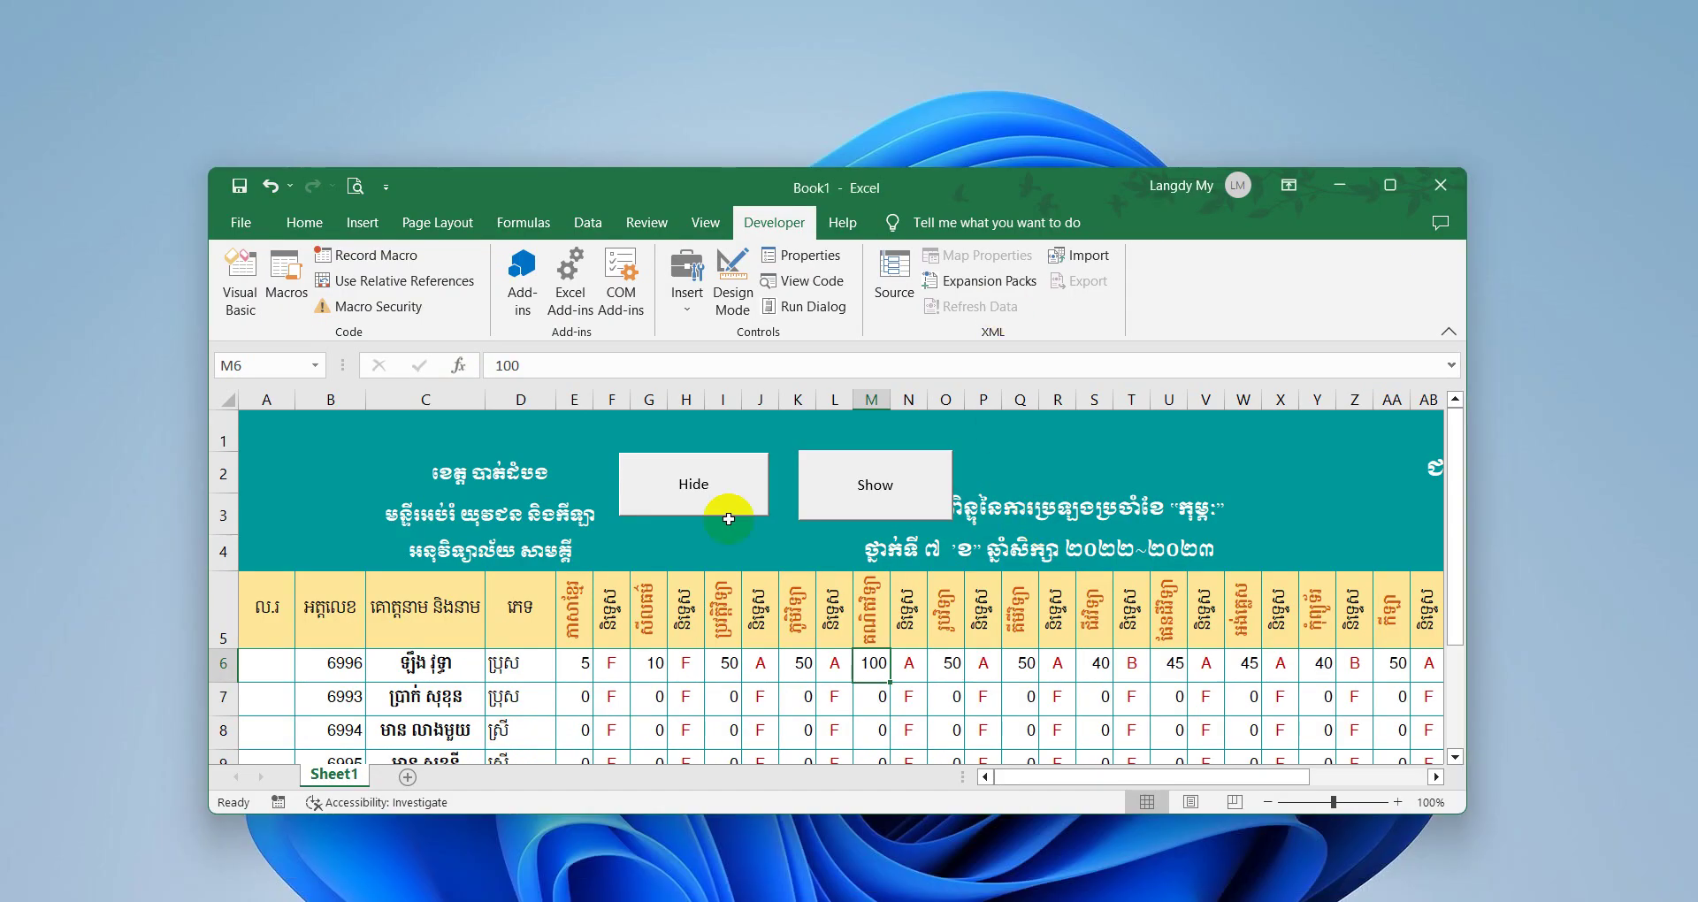
Step: Run HideAll, ShowAll, then HideAll again to confirm full screen toggles on and off
left_click(760, 482)
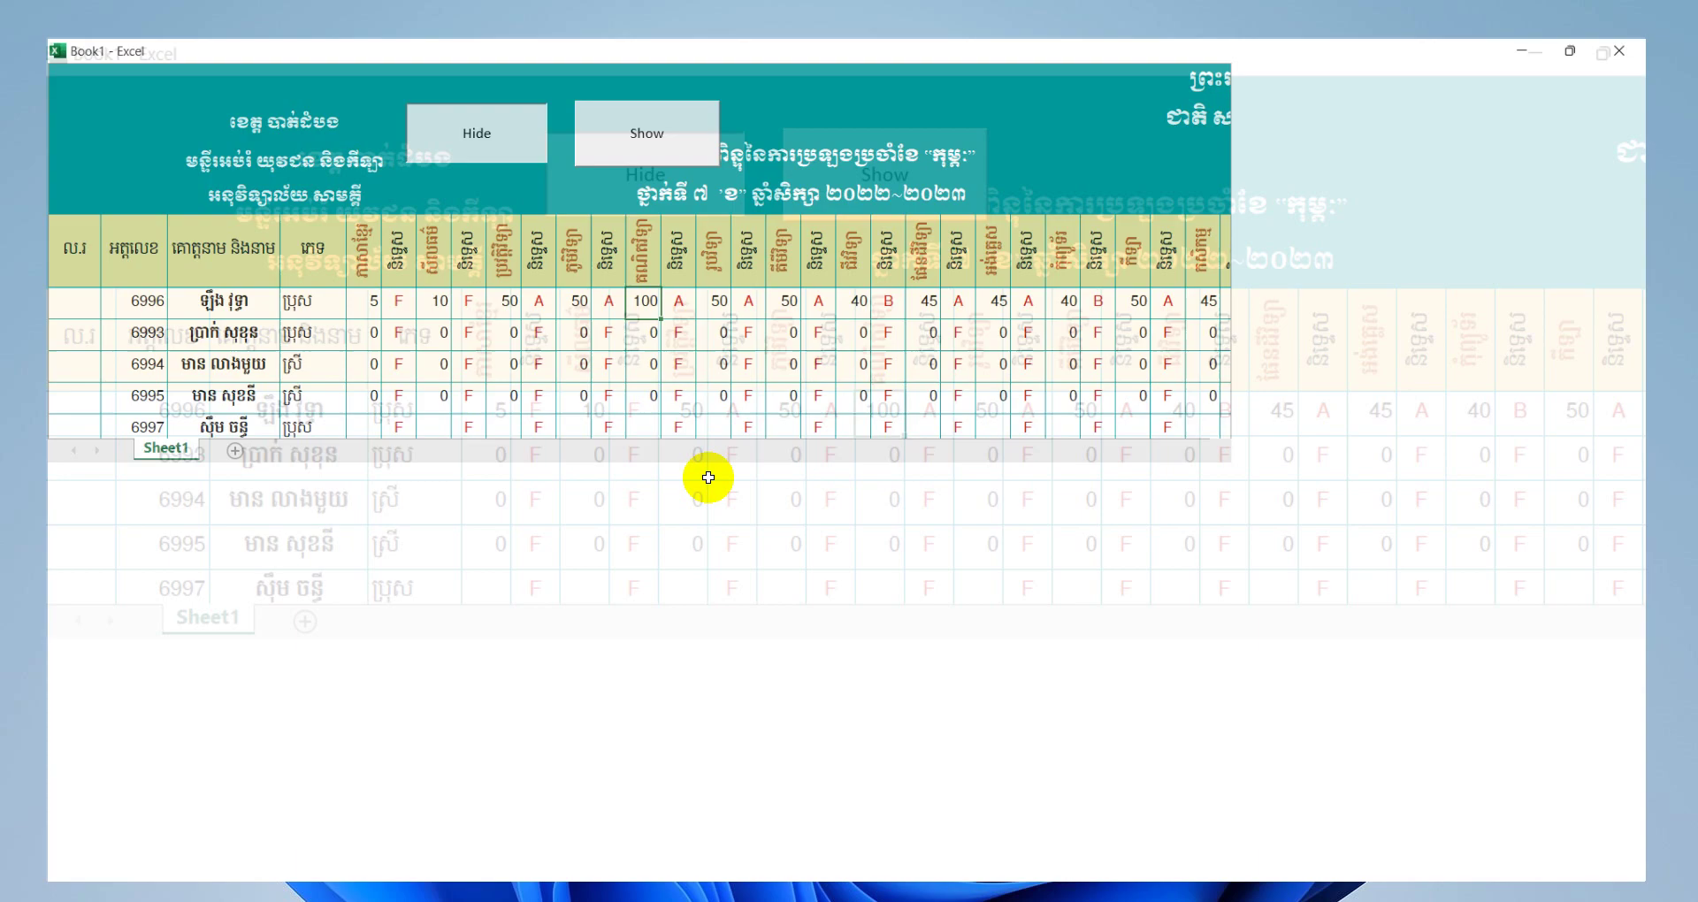
left_click(607, 98)
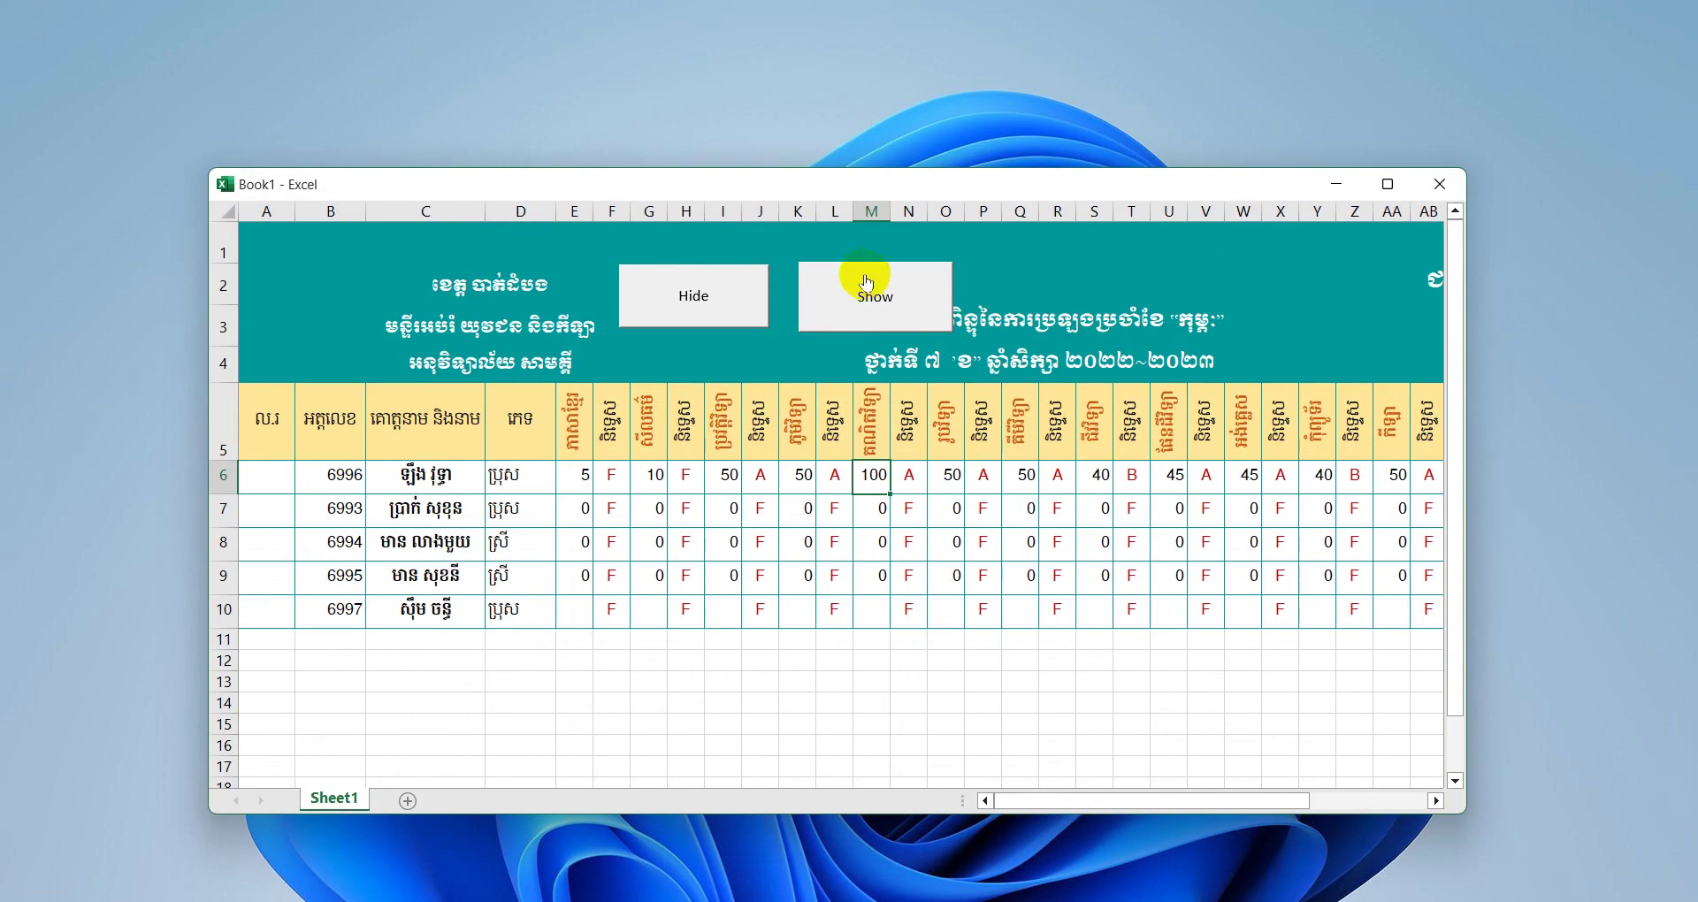
left_click(866, 279)
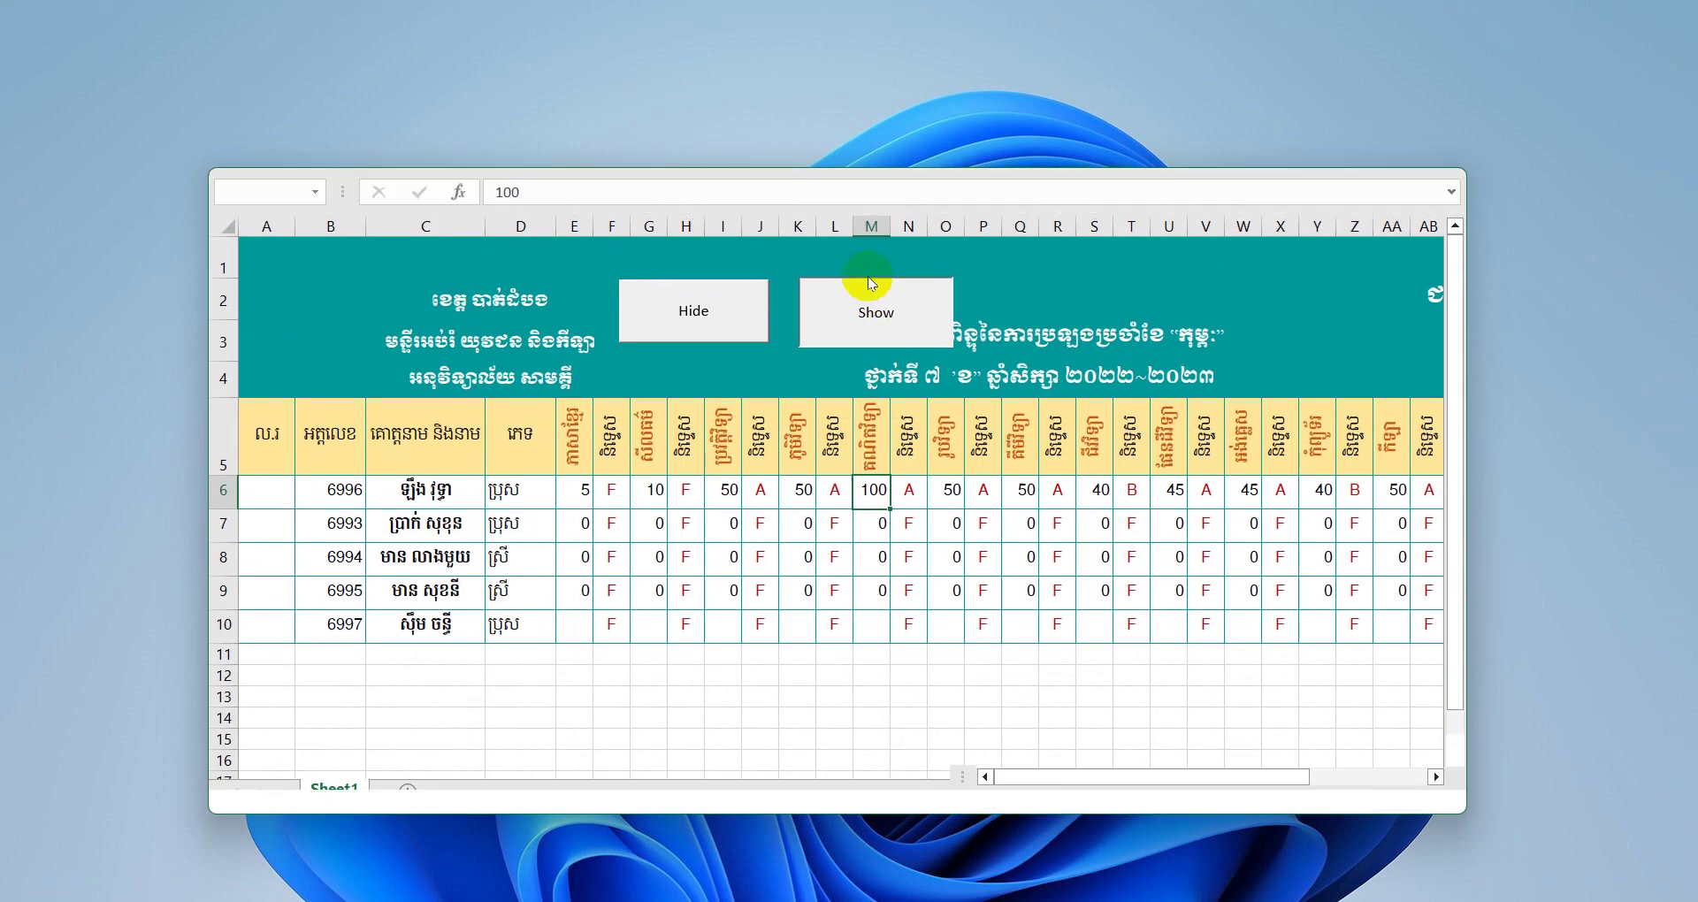
left_click(713, 484)
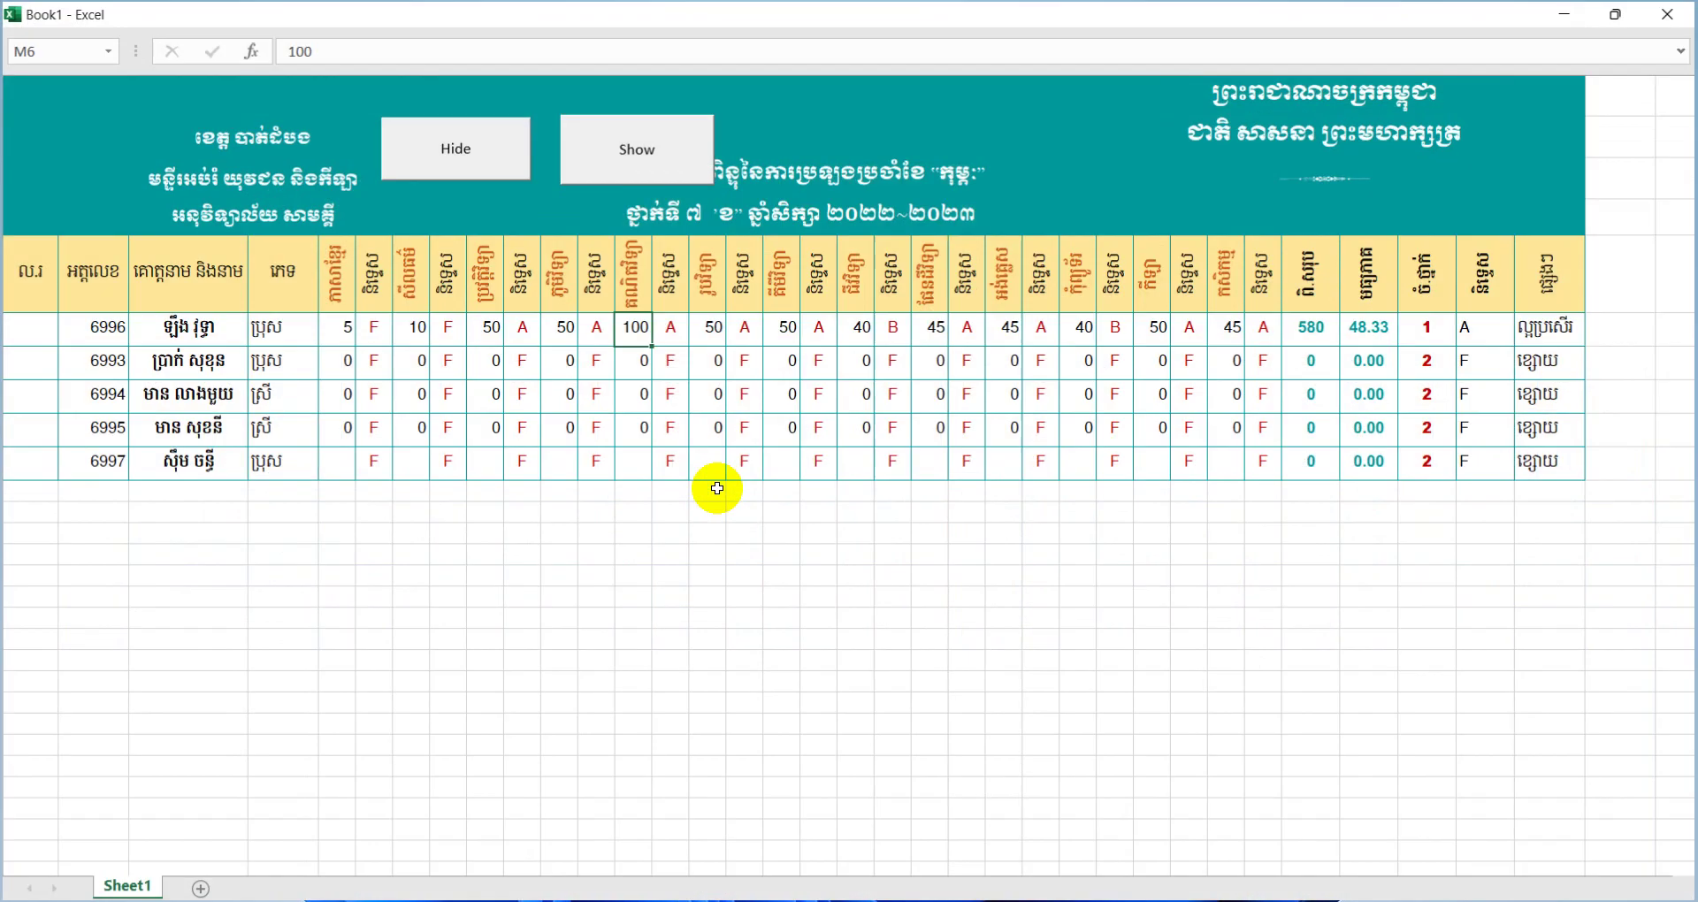
left_click(476, 169)
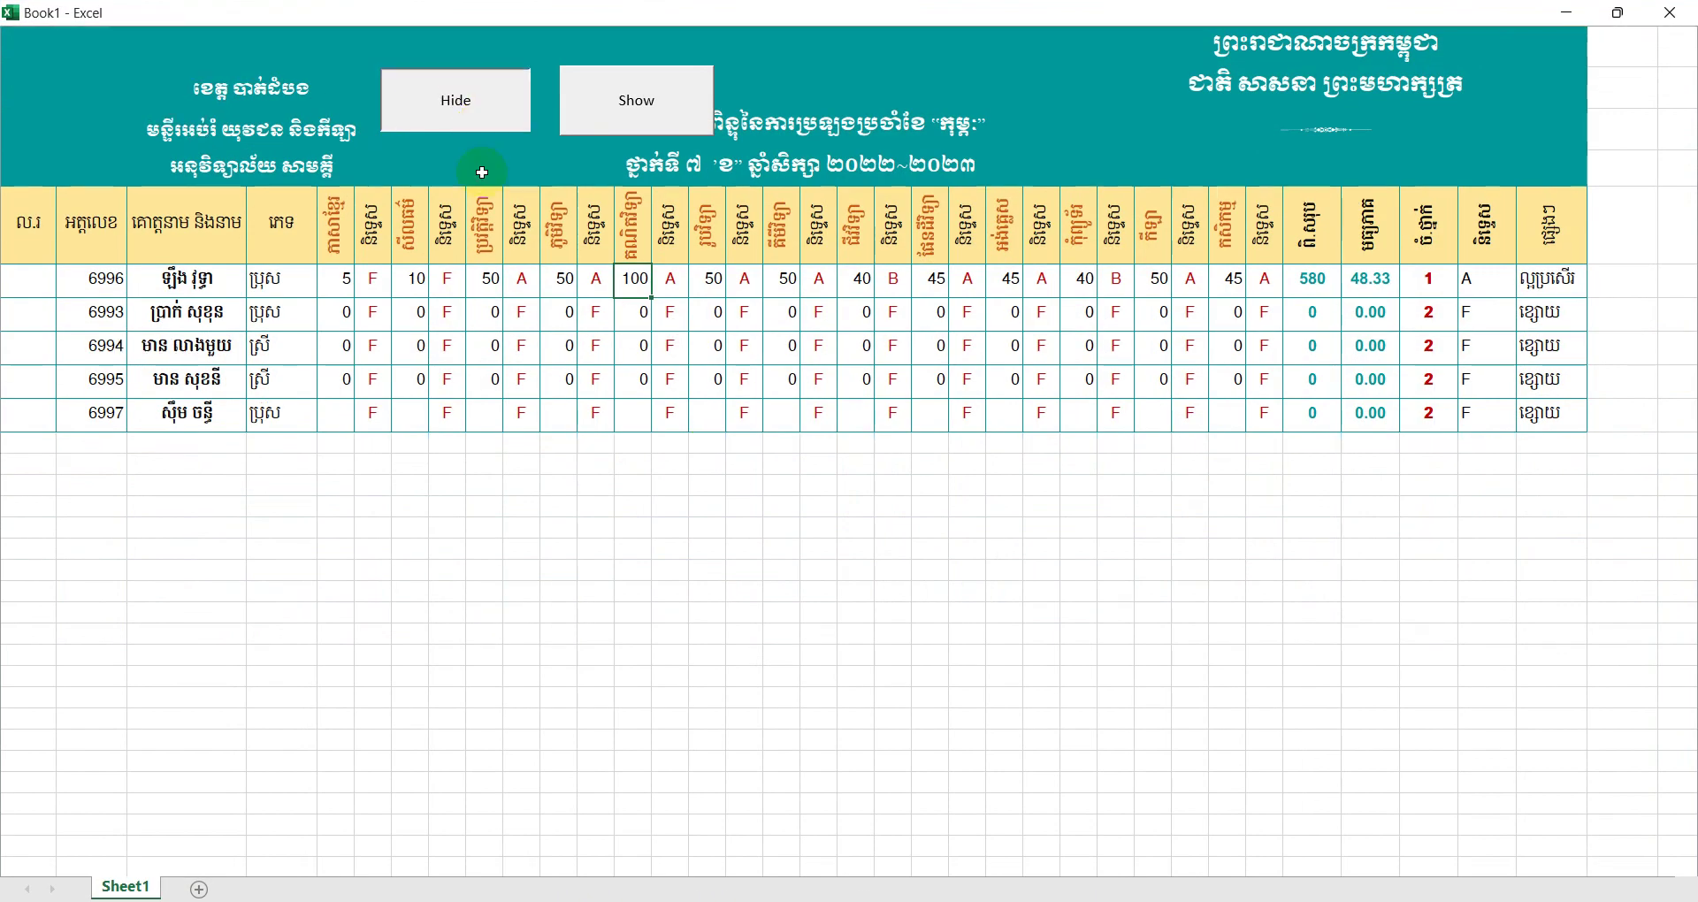